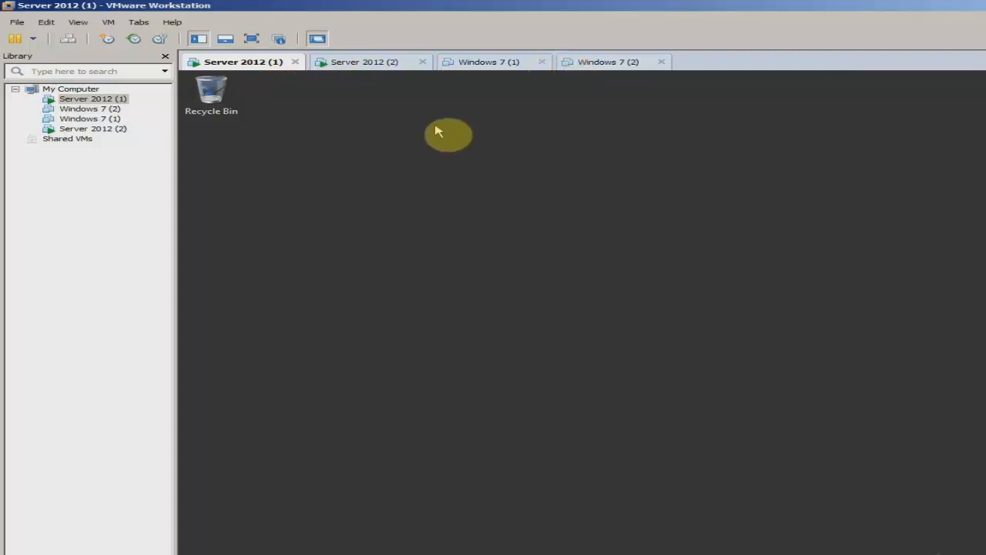
Step: Look over the Windows 7 (1) and Windows 7 (2) machines and the snapshot options of both Server 2012 machines
{"action": "left_click", "coordinate": [481, 63]}
{"action": "left_click", "coordinate": [604, 67]}
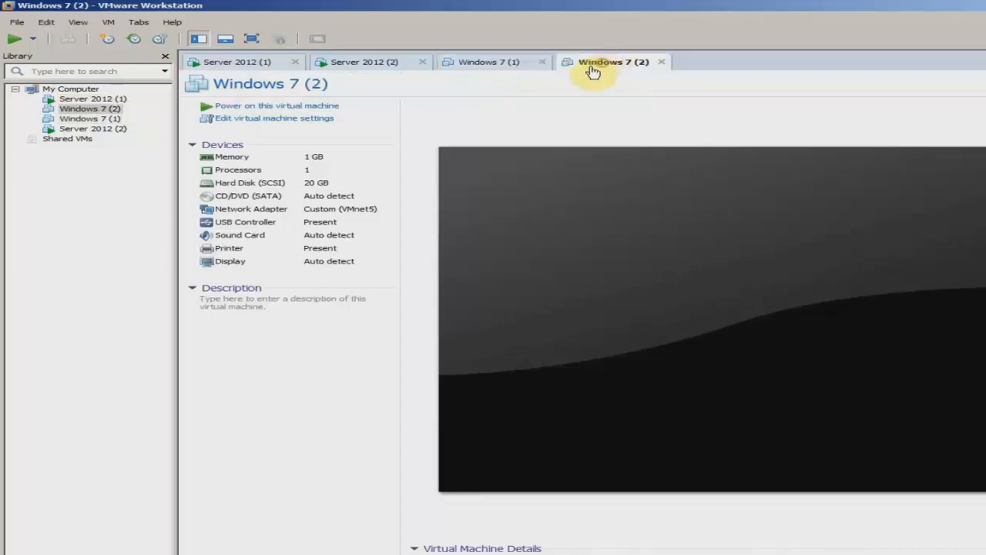
{"action": "left_click", "coordinate": [497, 66]}
{"action": "left_click", "coordinate": [235, 65]}
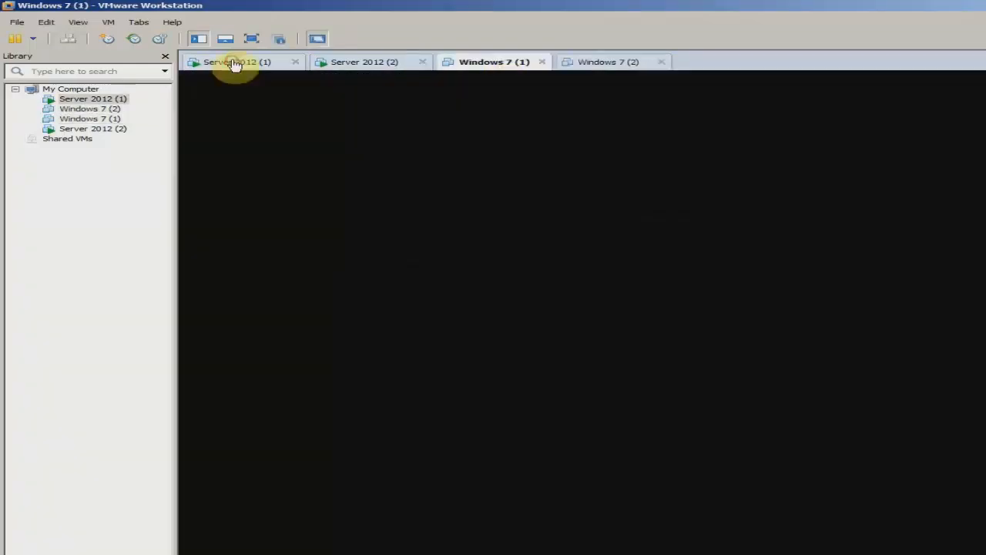
{"action": "left_click", "coordinate": [111, 23]}
{"action": "mouse_move", "coordinate": [159, 103]}
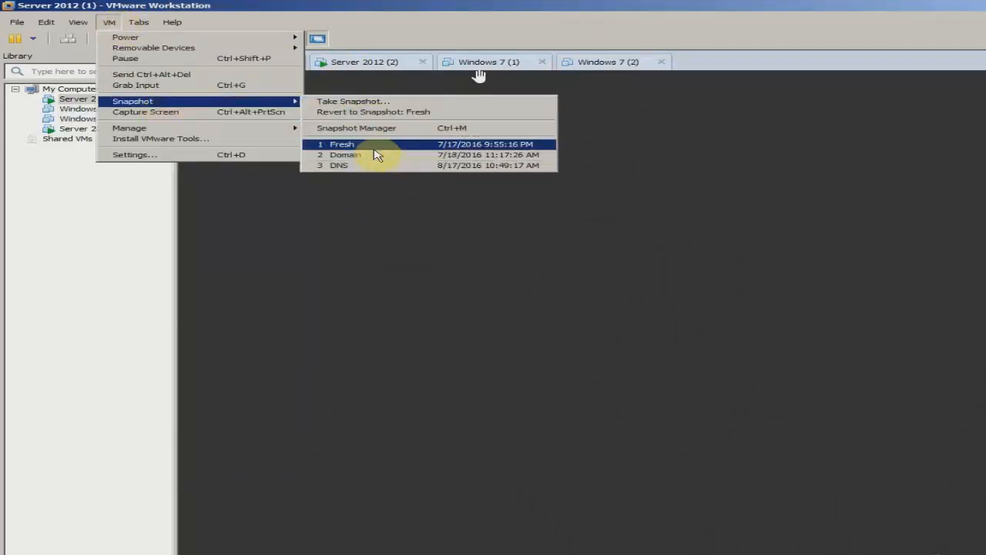
{"action": "left_click", "coordinate": [398, 6]}
{"action": "left_click", "coordinate": [353, 61]}
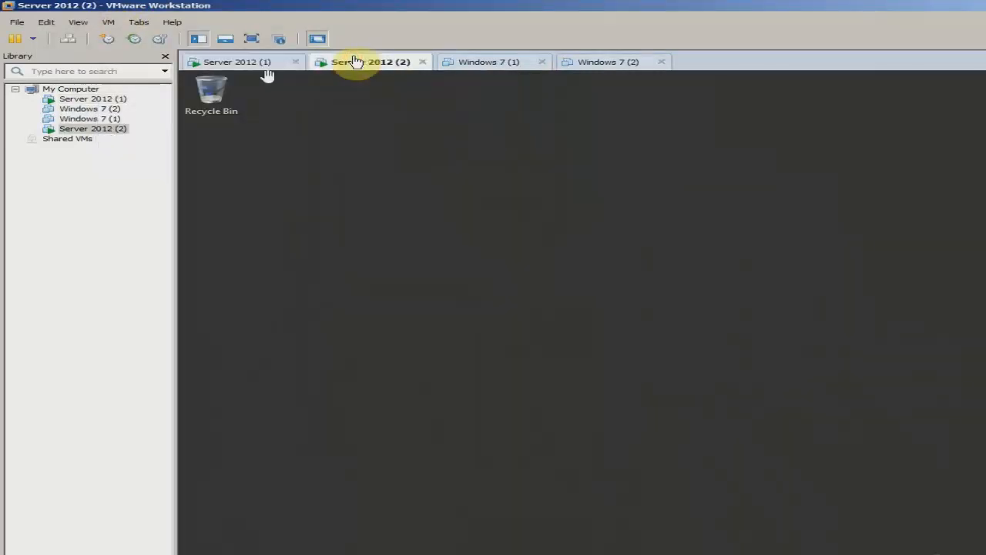
{"action": "left_click", "coordinate": [110, 23]}
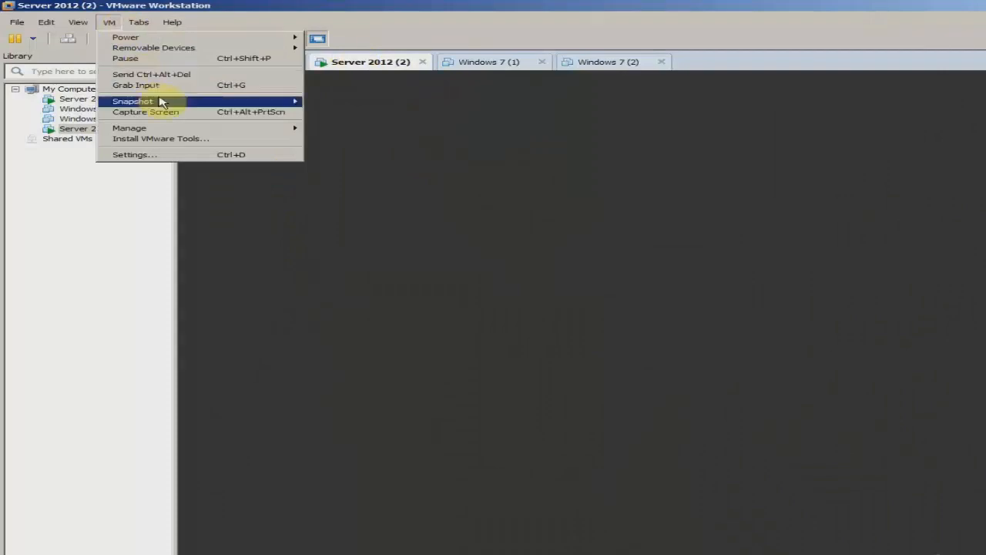
{"action": "mouse_move", "coordinate": [161, 101]}
{"action": "left_click", "coordinate": [425, 11]}
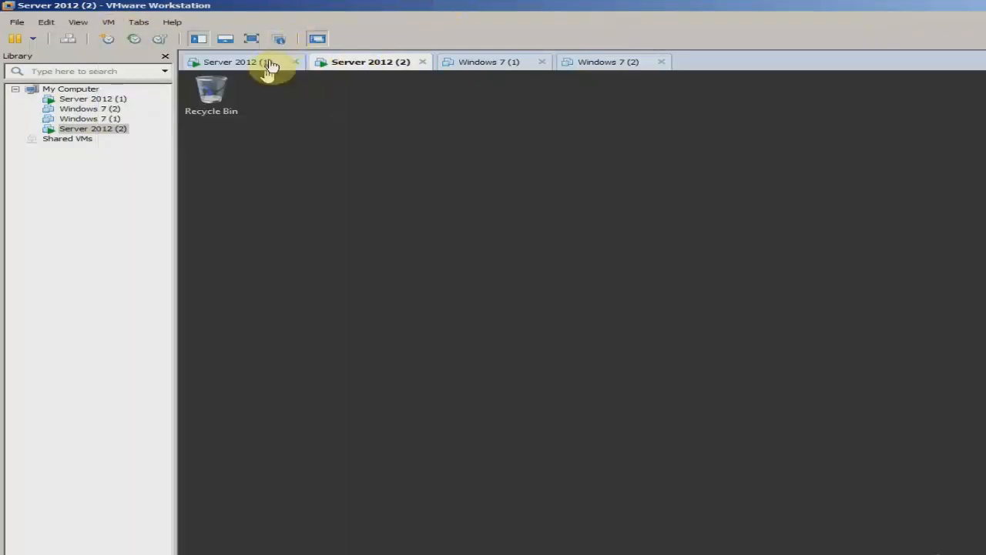
Step: Rename the Server 2012 (1) virtual machine as DHCP
{"action": "left_click", "coordinate": [265, 63]}
{"action": "right_click", "coordinate": [264, 69]}
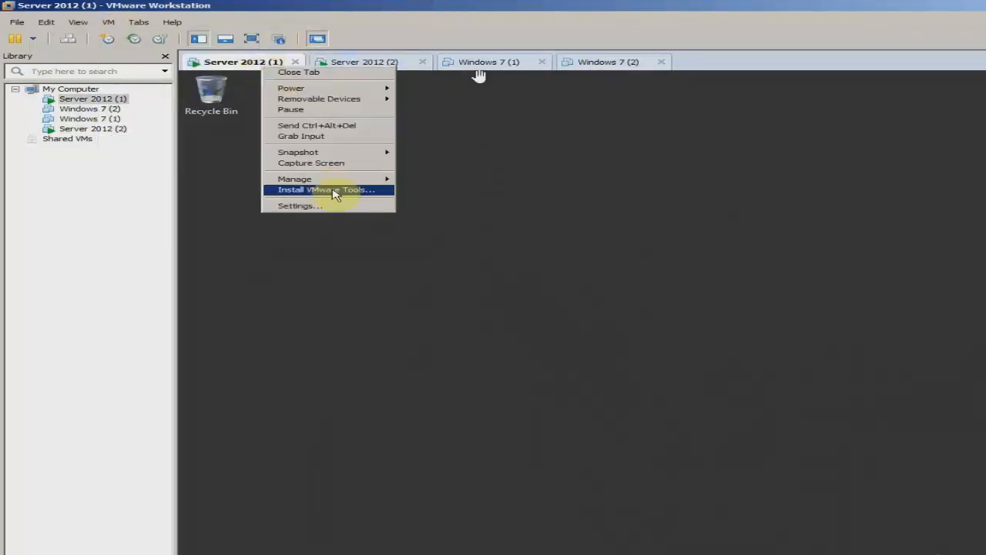
{"action": "left_click", "coordinate": [333, 192]}
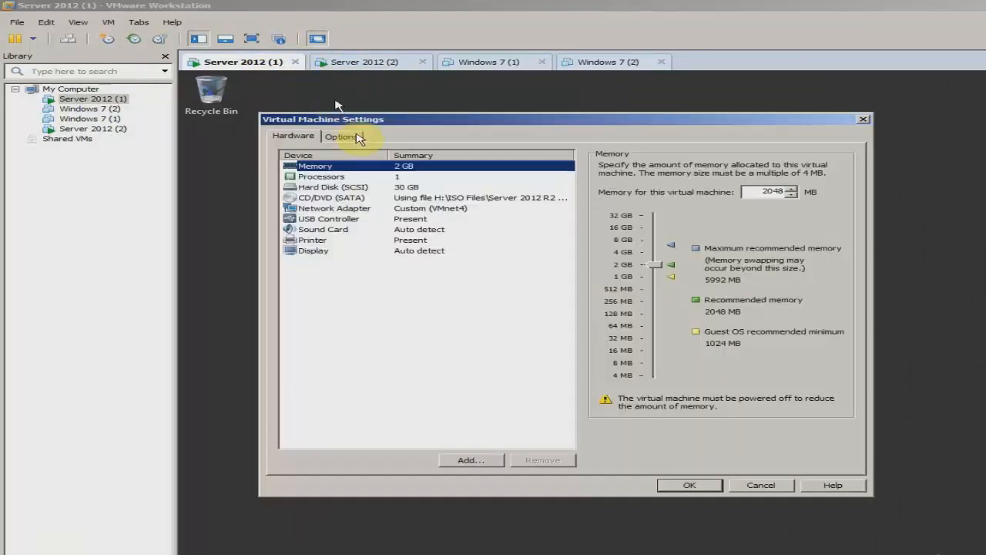
{"action": "left_click", "coordinate": [351, 136]}
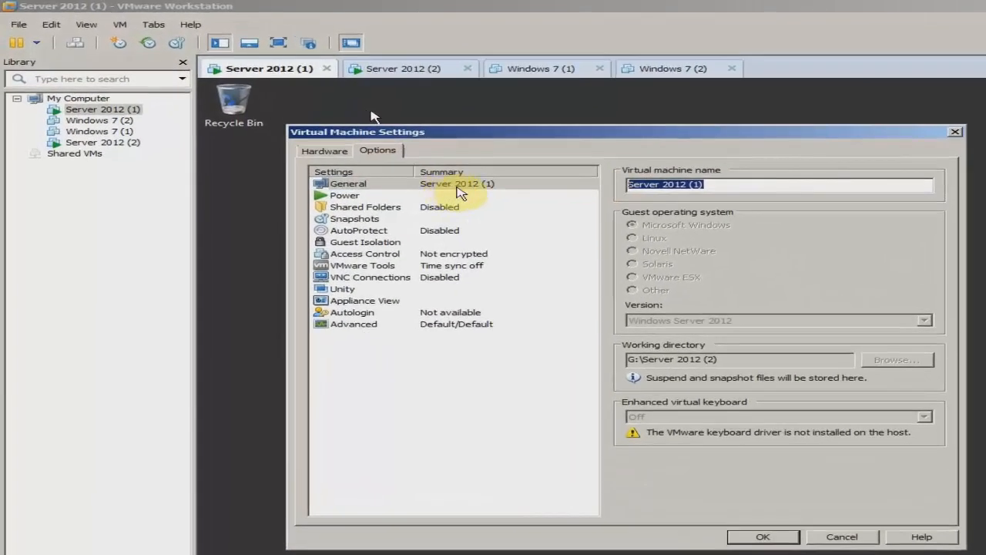
{"action": "type", "text": "DHC"}
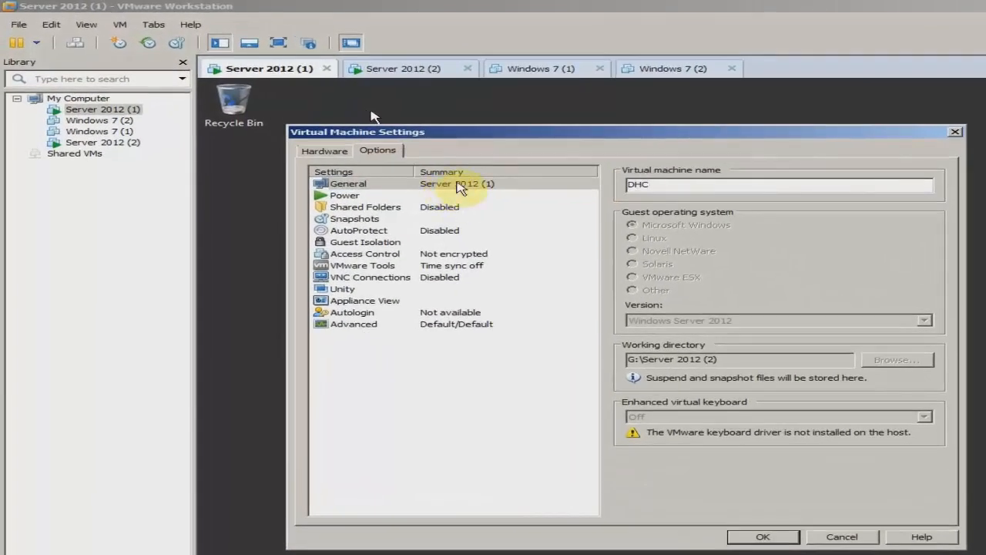
{"action": "type", "text": "P"}
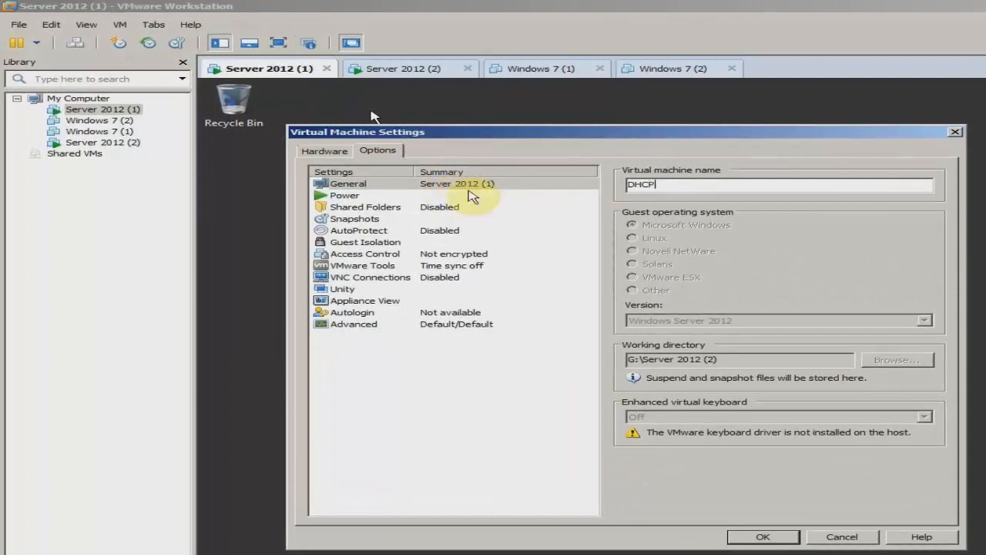
{"action": "left_click", "coordinate": [754, 535]}
Step: Rename the Server 2012 (2) virtual machine as DHCP Relay agent
{"action": "left_click", "coordinate": [335, 76]}
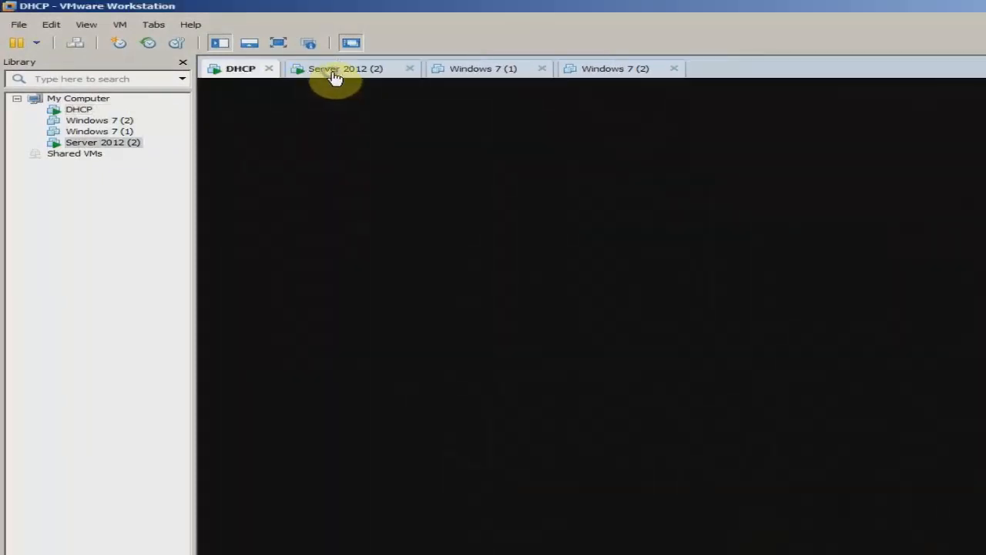
{"action": "right_click", "coordinate": [335, 75]}
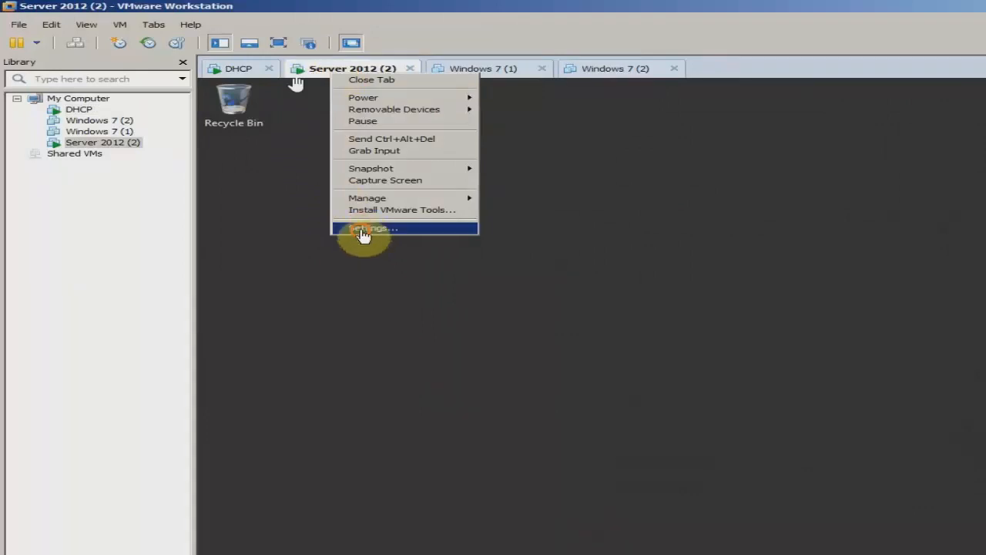
{"action": "left_click", "coordinate": [364, 231]}
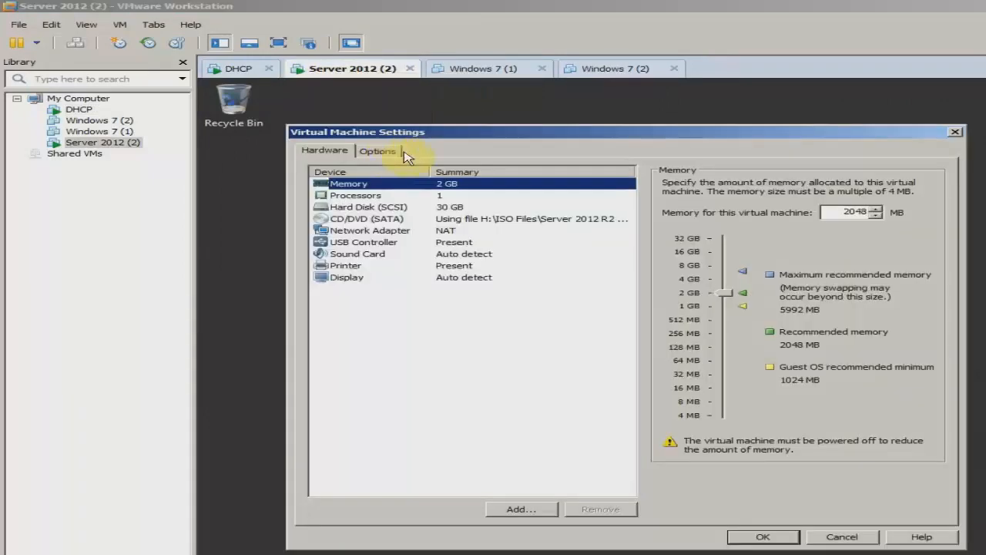
{"action": "left_click", "coordinate": [390, 151]}
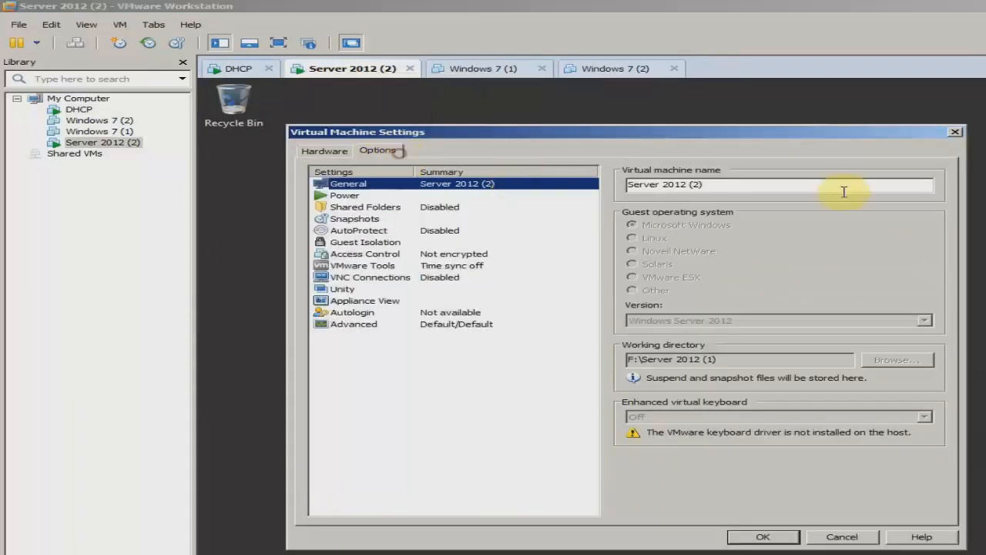
{"action": "left_click_drag", "start_coordinate": [819, 184], "coordinate": [522, 189]}
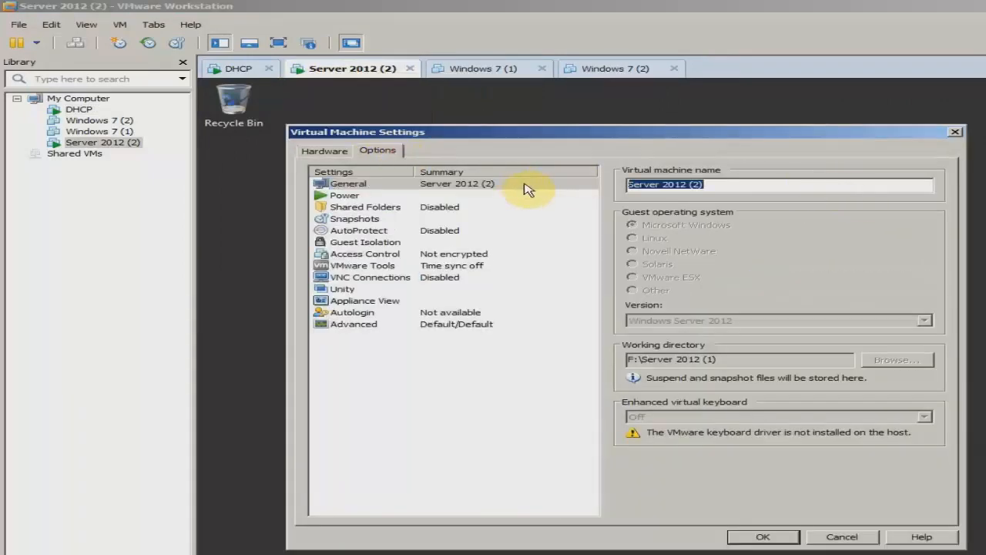
{"action": "type", "text": "DHCP Relay agent"}
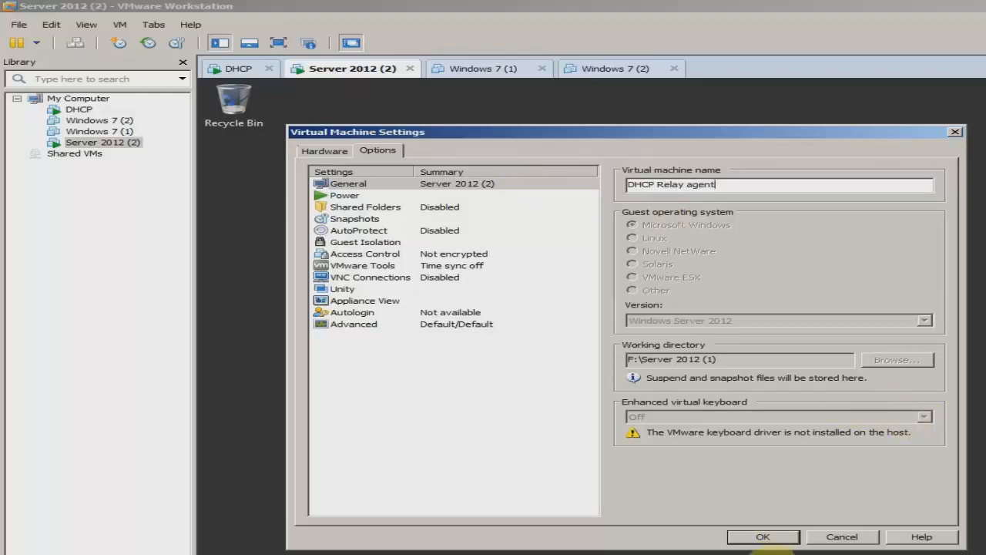
{"action": "left_click", "coordinate": [763, 537]}
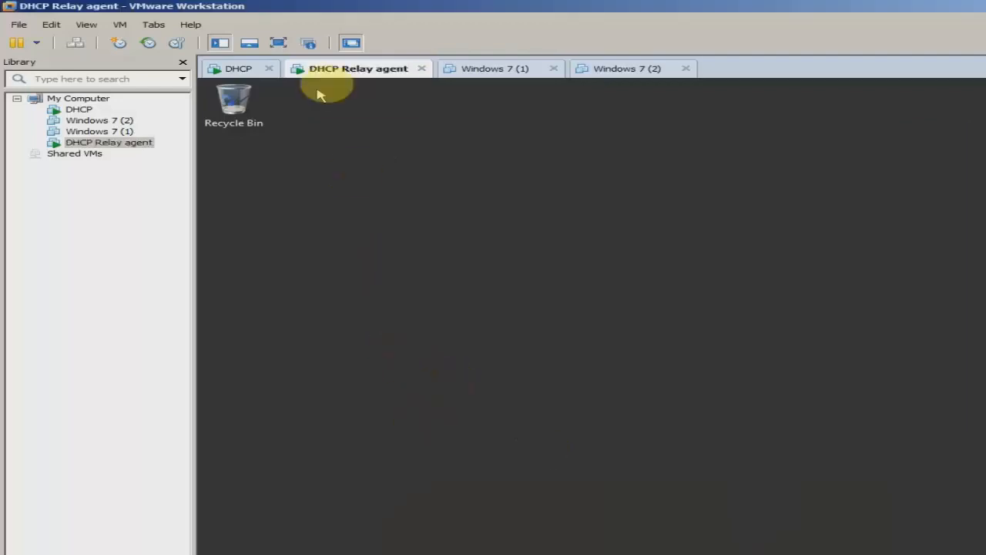
Step: Show the DHCP machine in full screen and set its network adapter to the custom virtual network VMnet4
{"action": "left_click", "coordinate": [278, 42]}
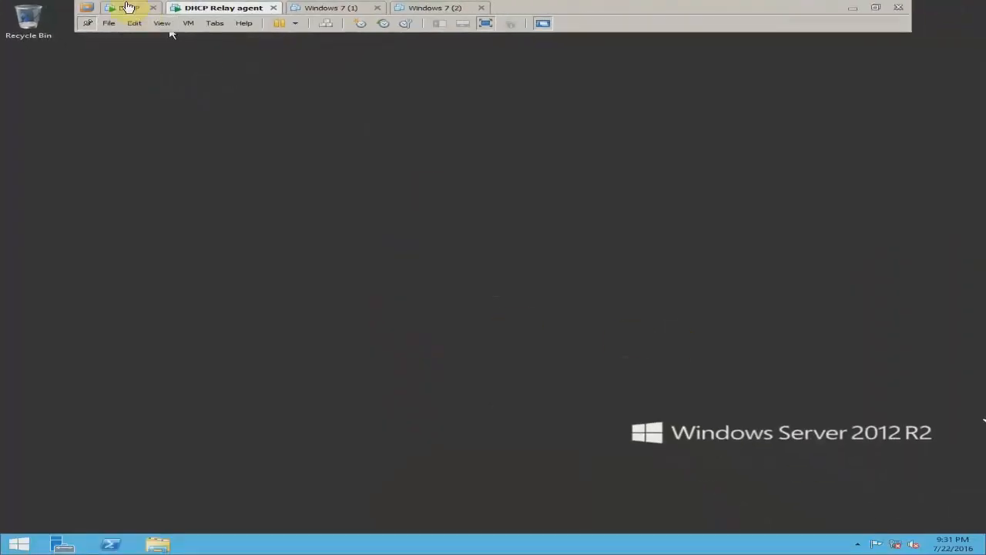
{"action": "left_click", "coordinate": [128, 7]}
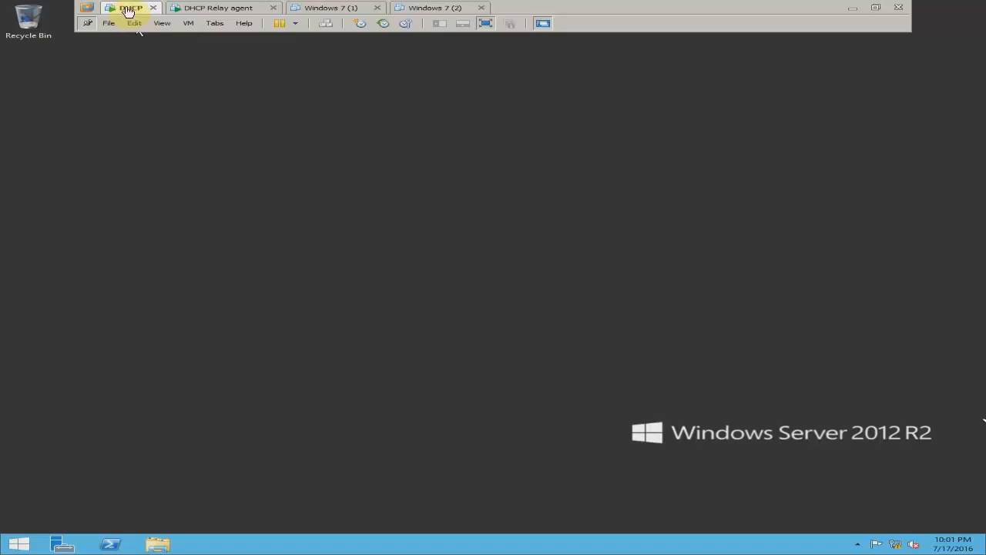
{"action": "left_click", "coordinate": [188, 24]}
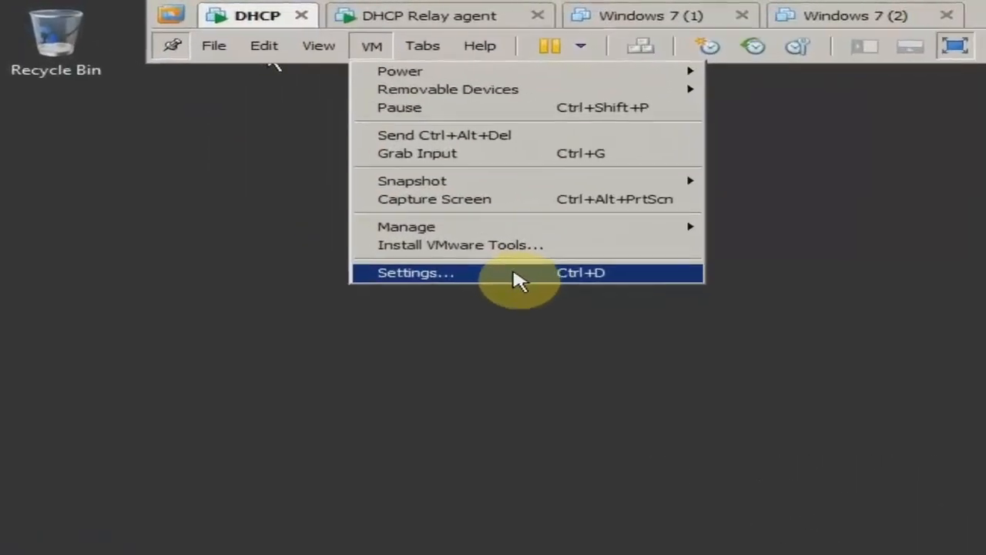
{"action": "left_click", "coordinate": [518, 276]}
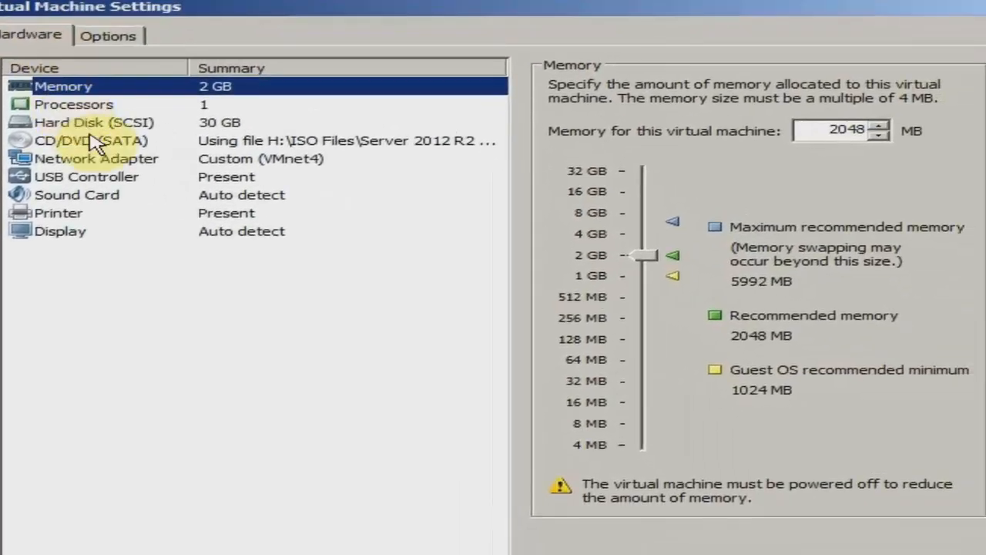
{"action": "left_click", "coordinate": [125, 159]}
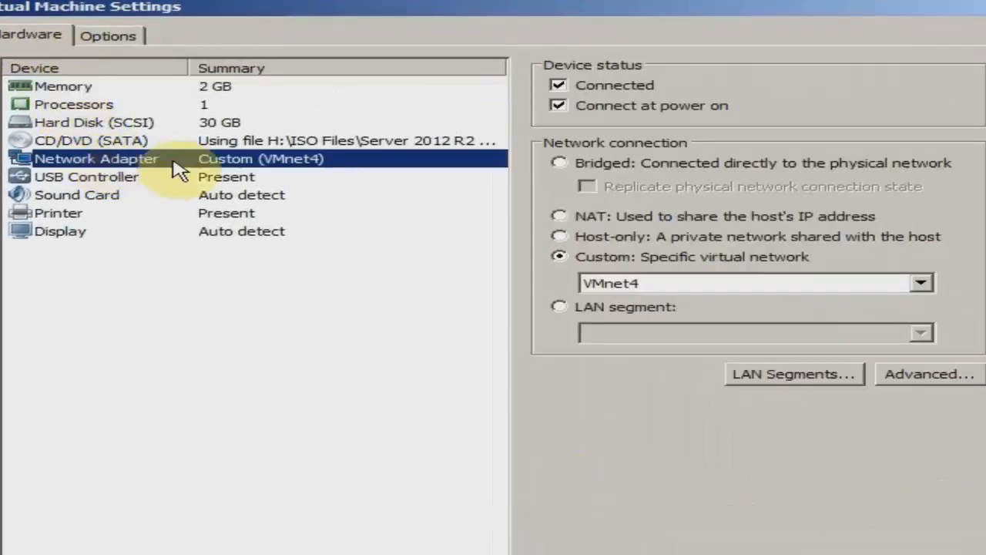
{"action": "left_click", "coordinate": [658, 285]}
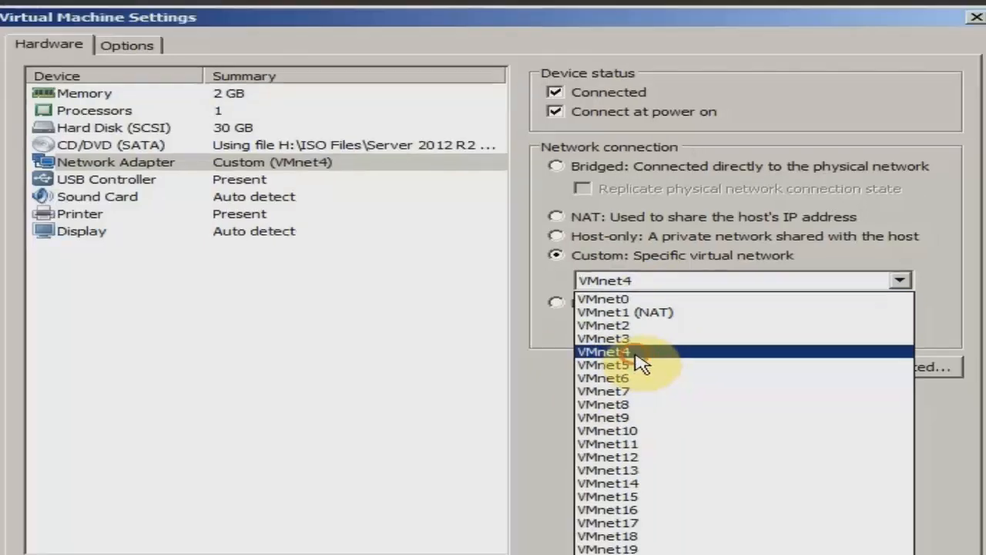
{"action": "left_click", "coordinate": [646, 359]}
{"action": "left_click", "coordinate": [584, 436]}
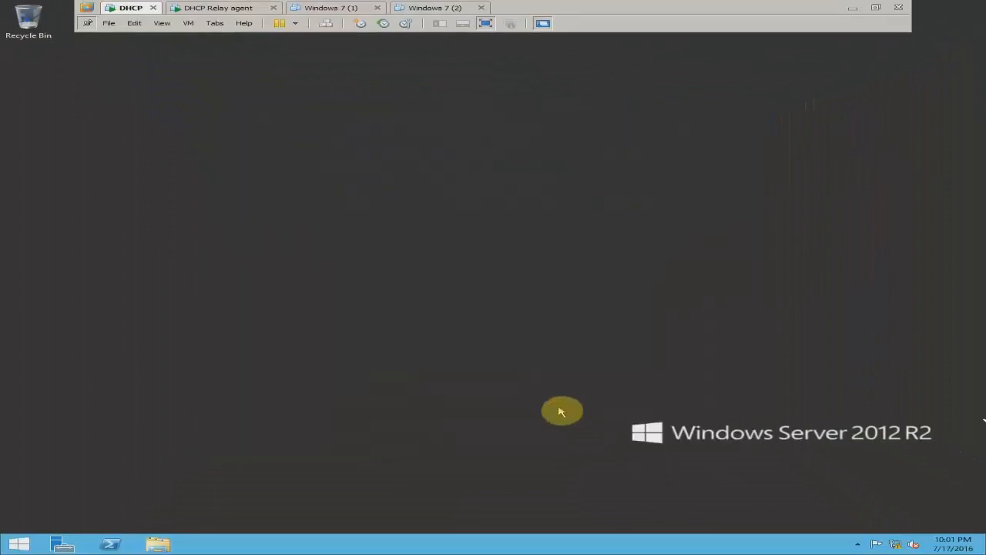
Step: Check the IPv4 address and default gateway in the DHCP server's Ethernet0 connection details, and close the network windows
{"action": "left_click", "coordinate": [131, 6]}
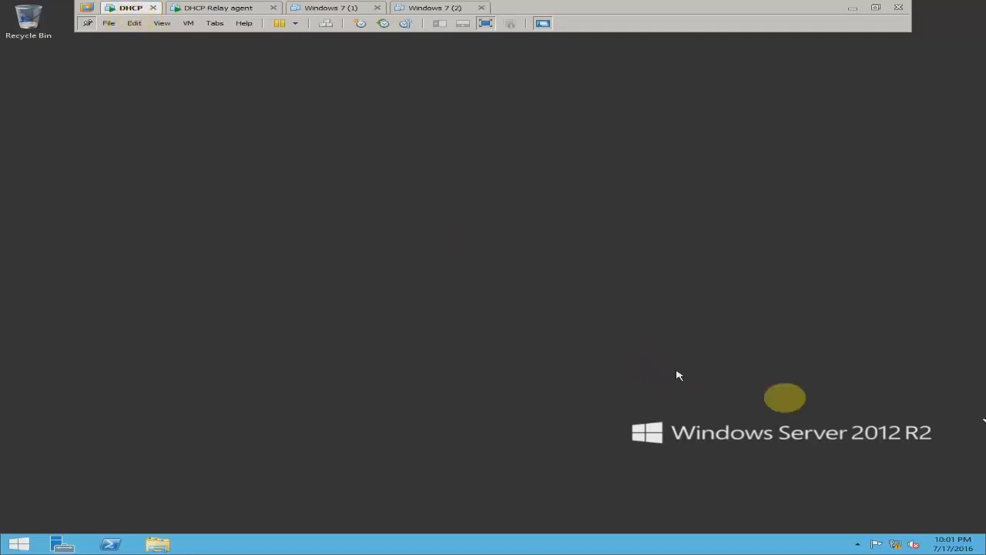
{"action": "right_click", "coordinate": [896, 547]}
{"action": "left_click", "coordinate": [894, 534]}
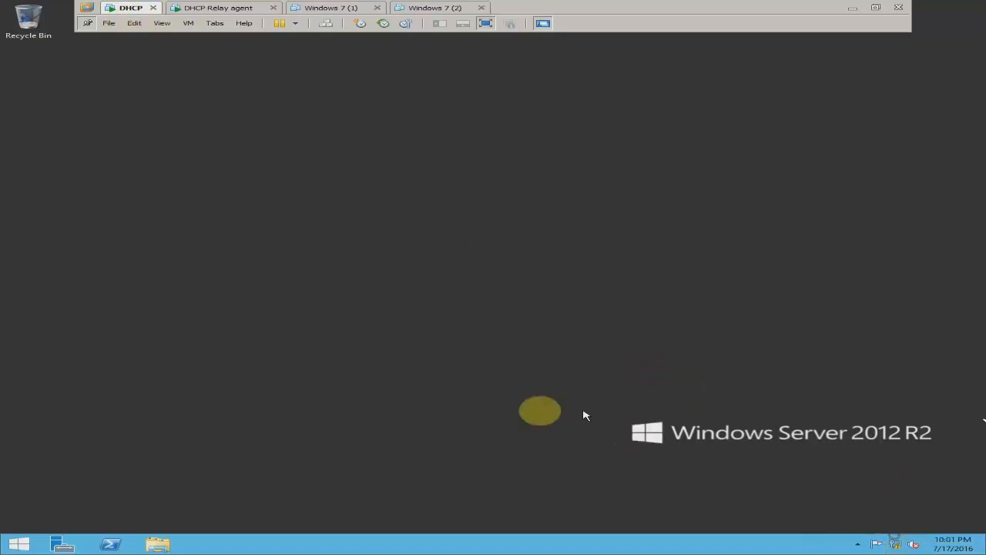
{"action": "left_click", "coordinate": [273, 170]}
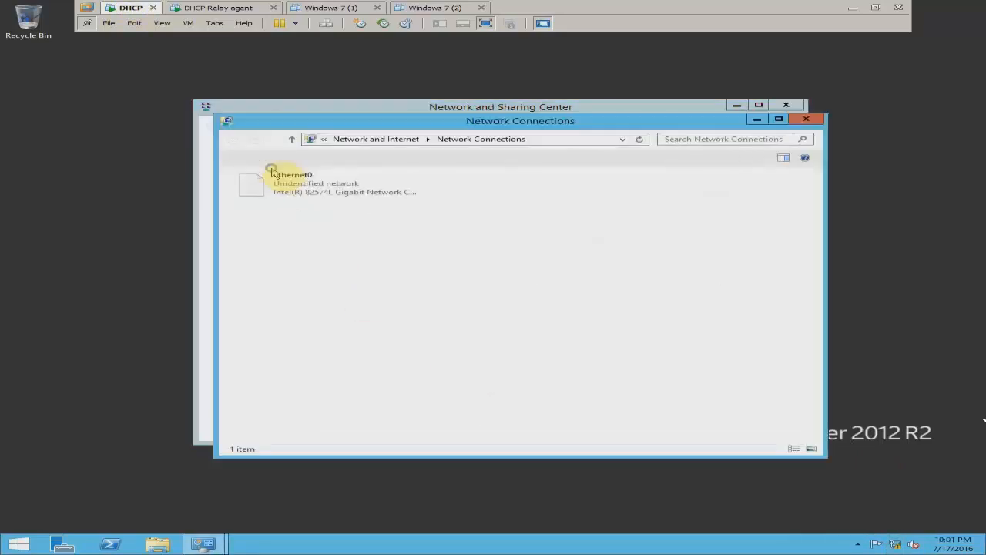
{"action": "left_click", "coordinate": [302, 192]}
{"action": "right_click", "coordinate": [302, 191]}
{"action": "left_click", "coordinate": [318, 210]}
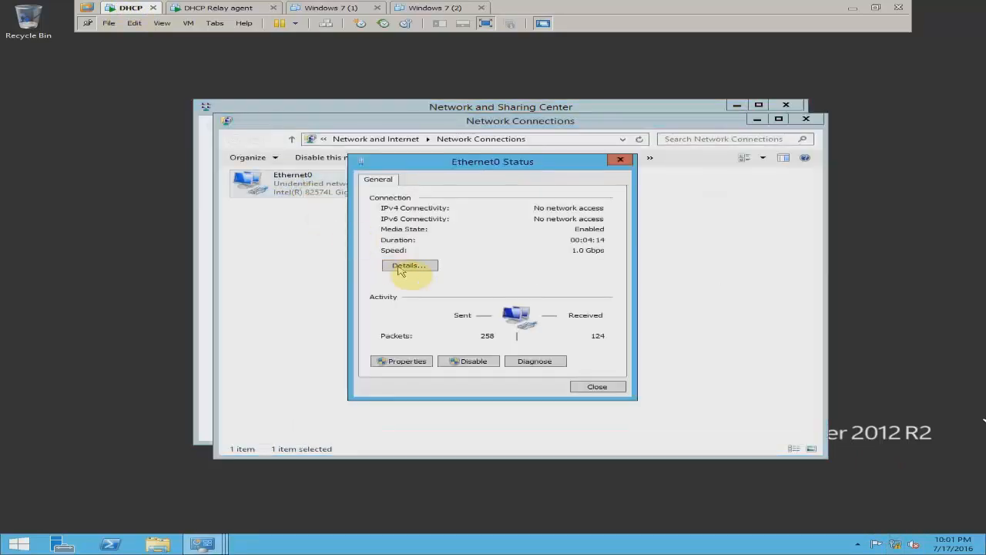
{"action": "left_click", "coordinate": [409, 266]}
{"action": "left_click", "coordinate": [521, 254]}
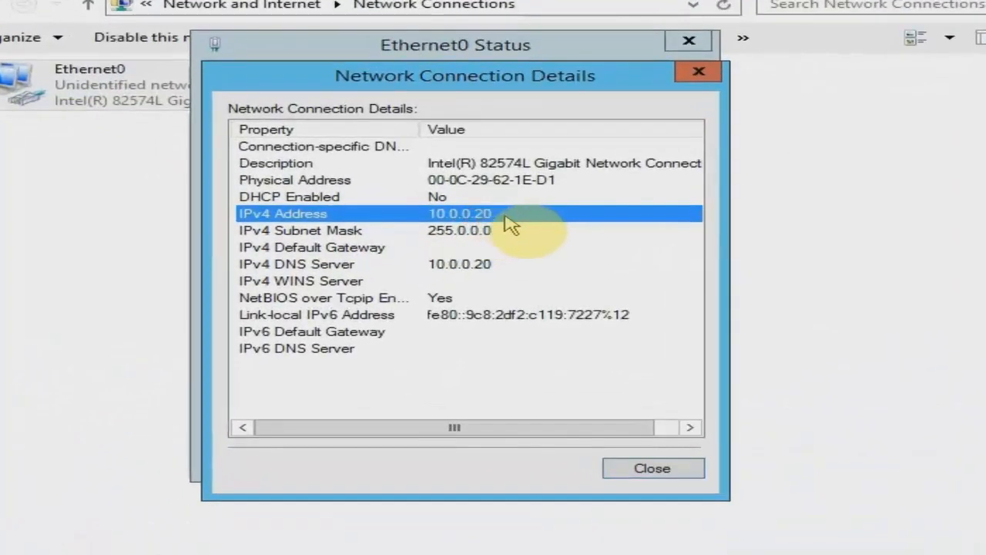
{"action": "left_click", "coordinate": [490, 248]}
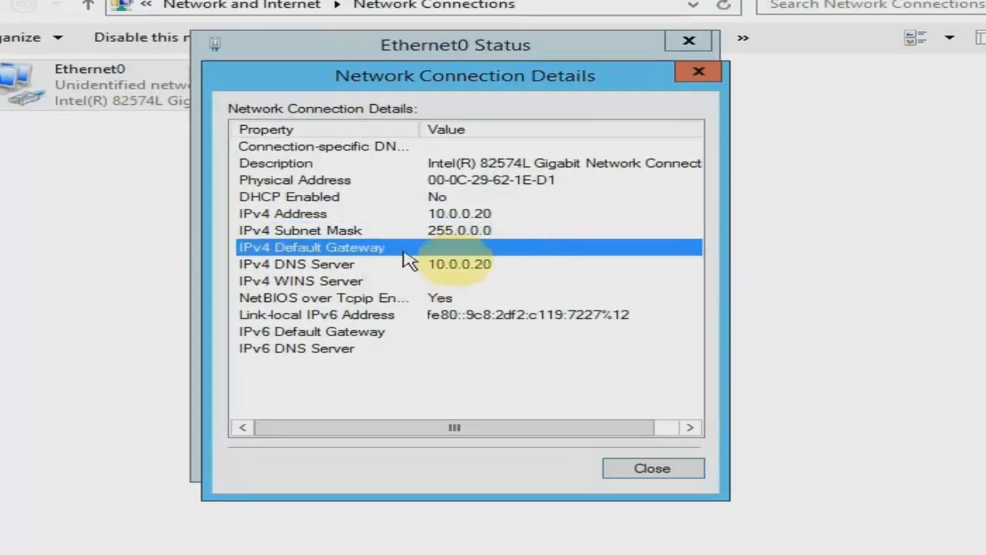
{"action": "left_click", "coordinate": [698, 77]}
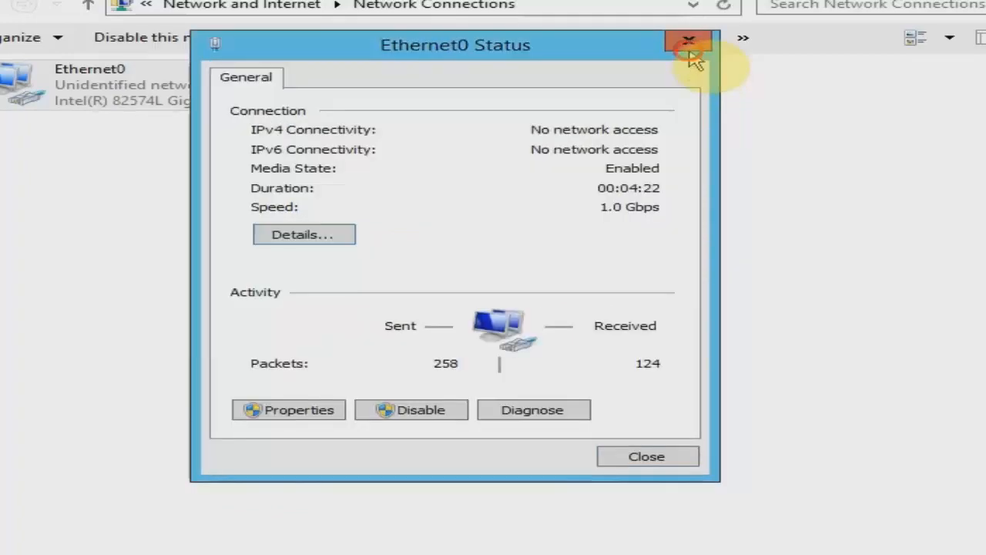
{"action": "left_click", "coordinate": [692, 55]}
{"action": "left_click", "coordinate": [809, 118]}
{"action": "left_click", "coordinate": [800, 115]}
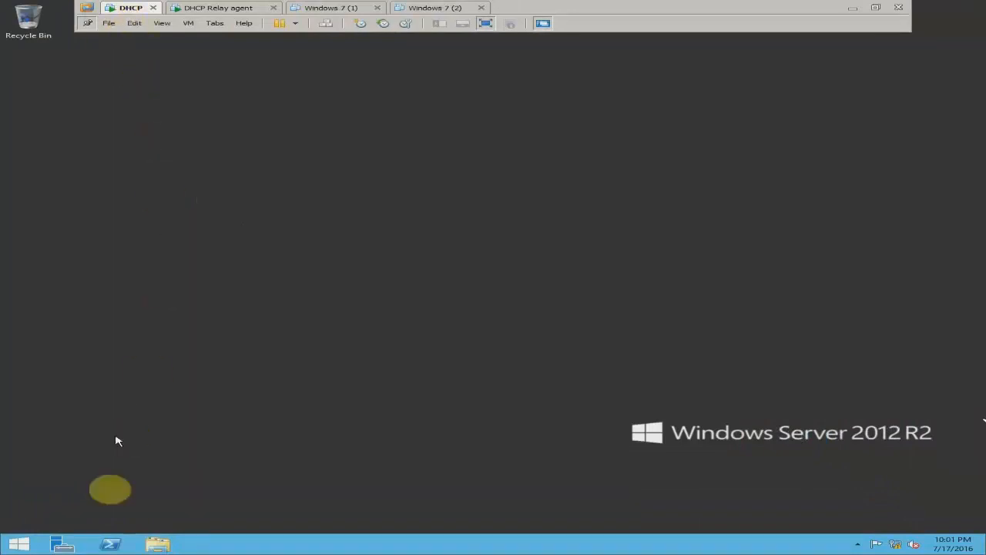
Step: Start a role-based installation on server Ser2 in Server Manager and select the DHCP Server role with its required management tools
{"action": "left_click", "coordinate": [62, 544]}
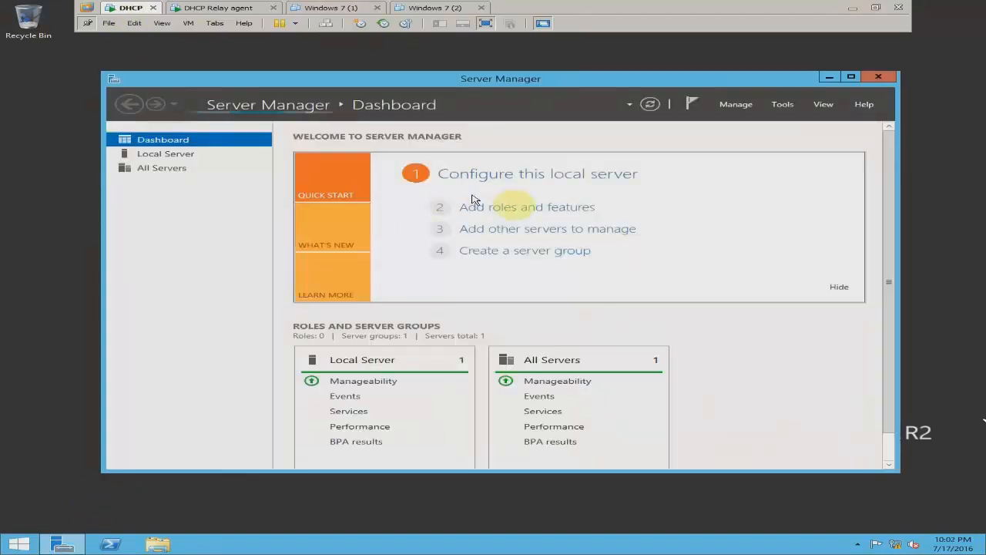
{"action": "left_click", "coordinate": [520, 207]}
{"action": "left_click", "coordinate": [554, 379]}
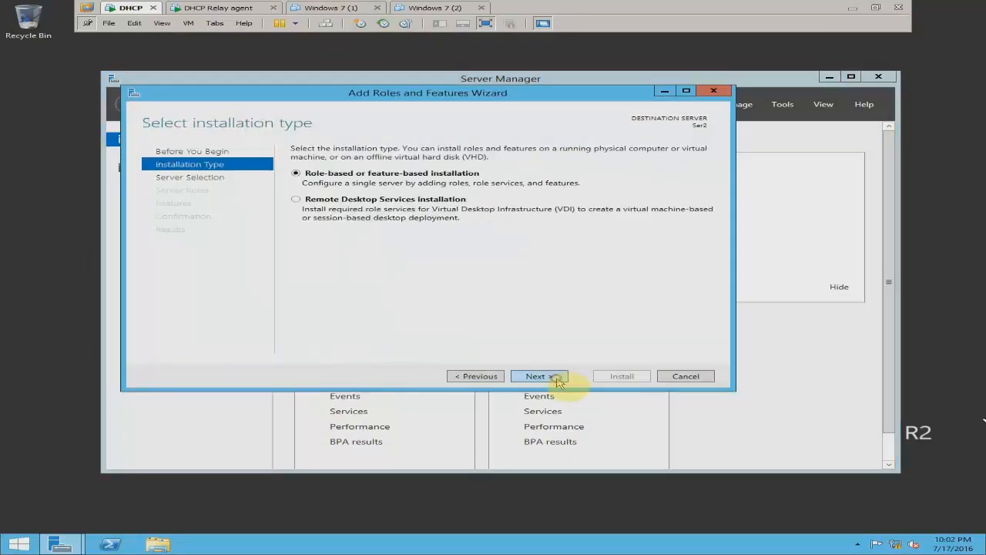
{"action": "left_click", "coordinate": [557, 379]}
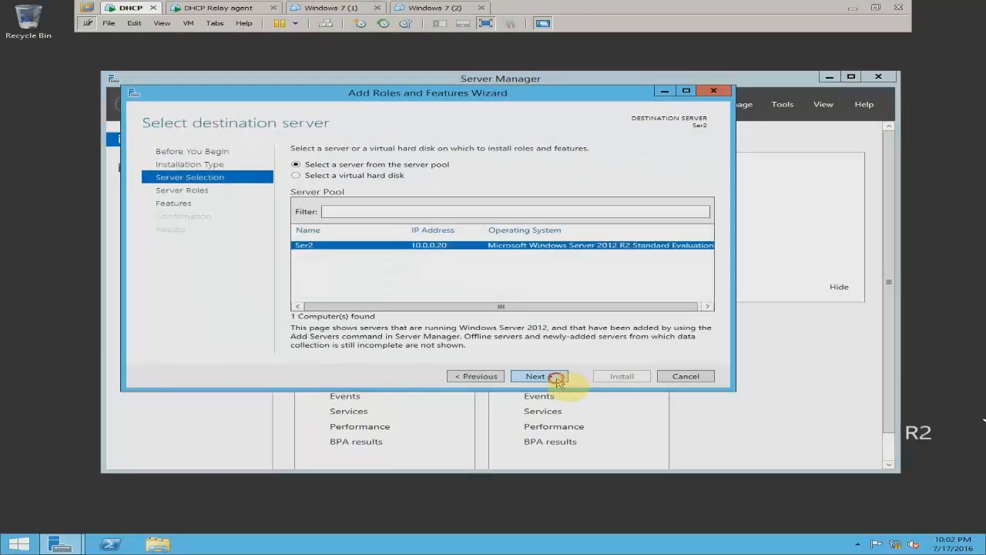
{"action": "left_click", "coordinate": [557, 378]}
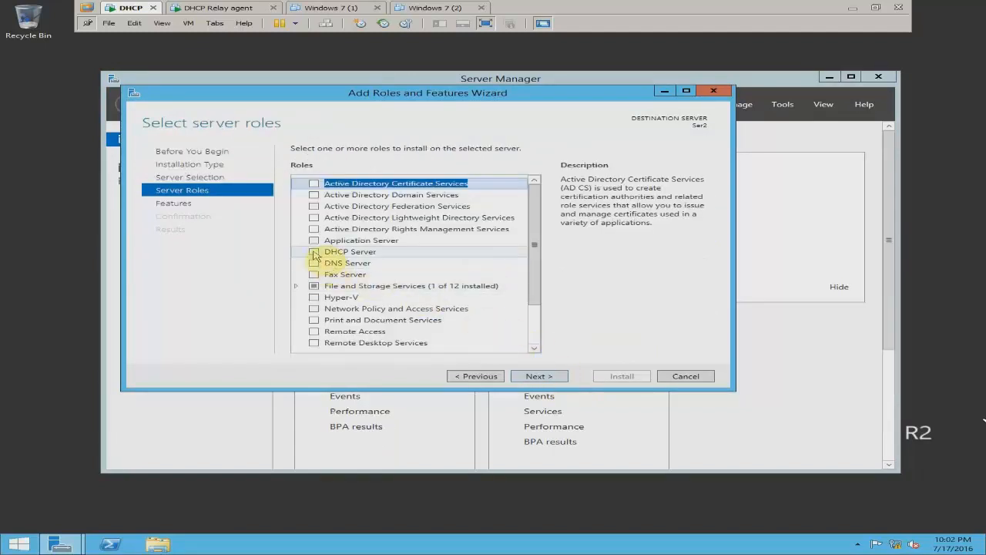
{"action": "left_click", "coordinate": [314, 252]}
{"action": "left_click", "coordinate": [478, 327]}
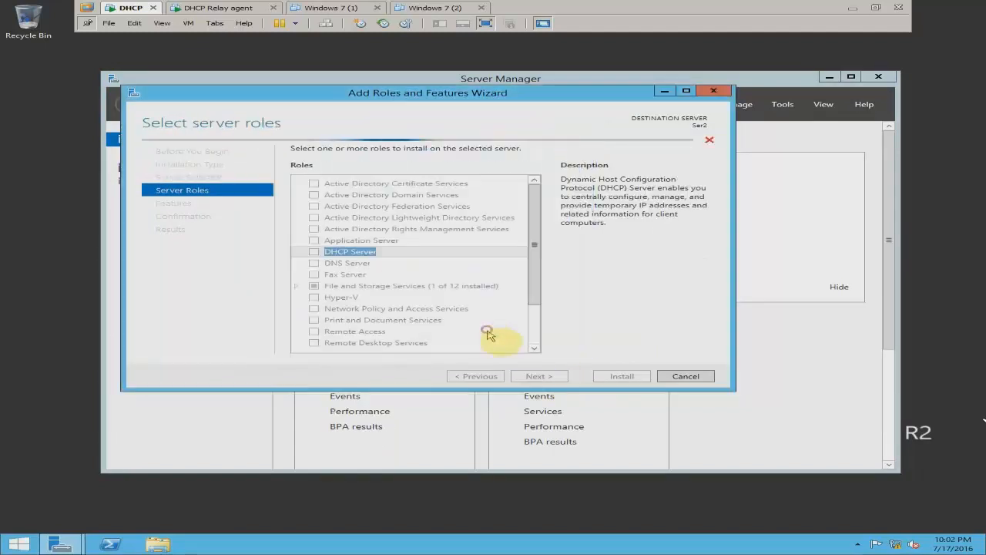
Step: Install the DHCP Server role with automatic restart if required and no extra features, and close the wizard
{"action": "left_click", "coordinate": [540, 376]}
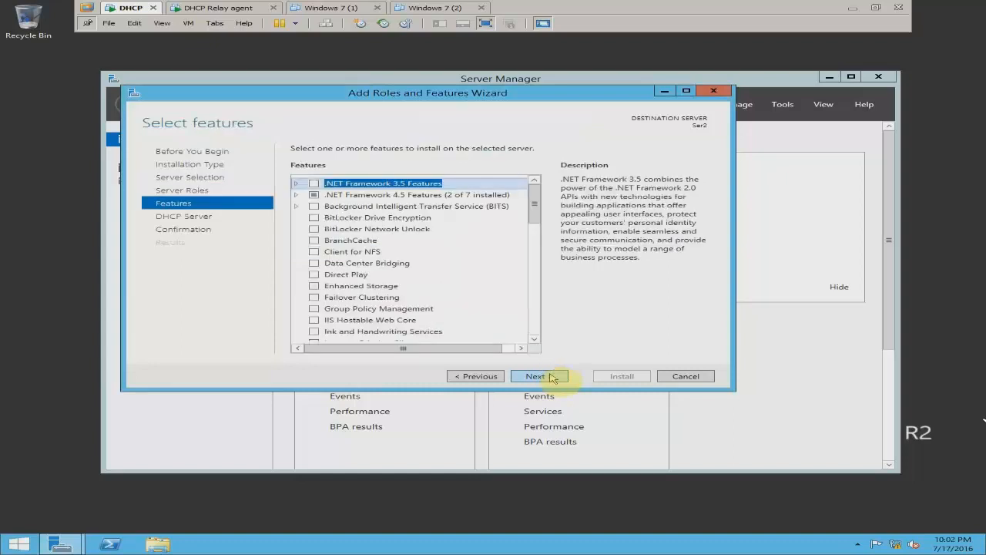
{"action": "left_click", "coordinate": [540, 376]}
{"action": "left_click", "coordinate": [539, 376]}
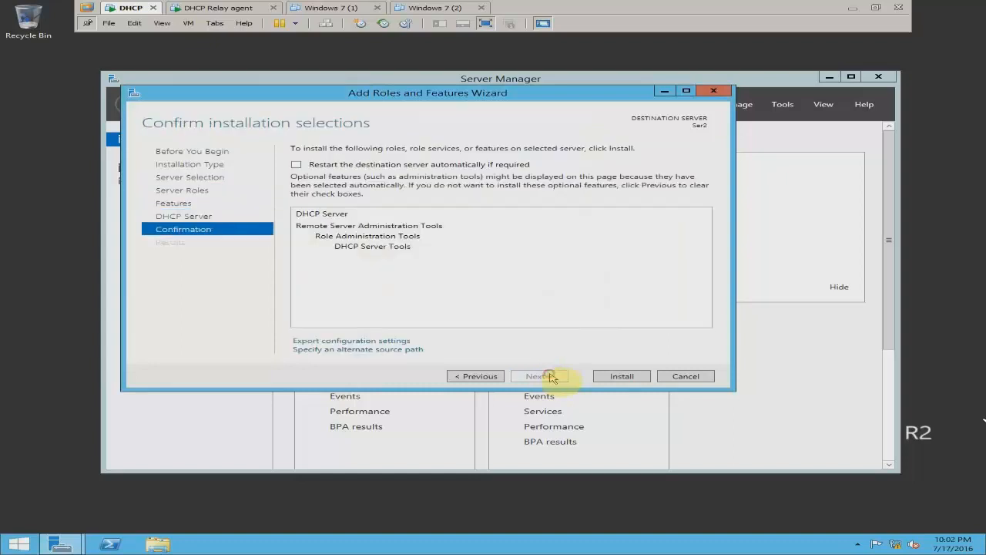
{"action": "left_click", "coordinate": [425, 165]}
{"action": "left_click", "coordinate": [544, 306]}
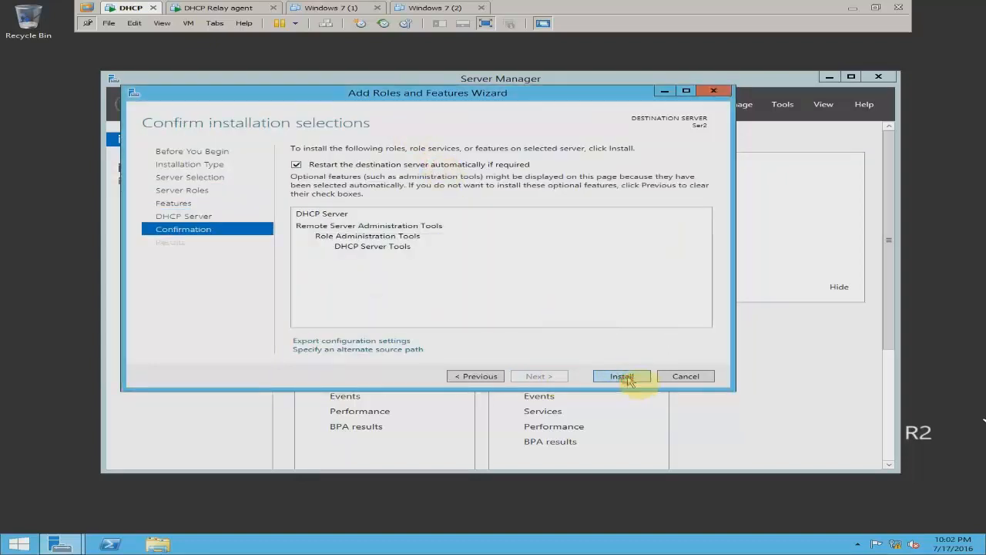
{"action": "left_click", "coordinate": [628, 379]}
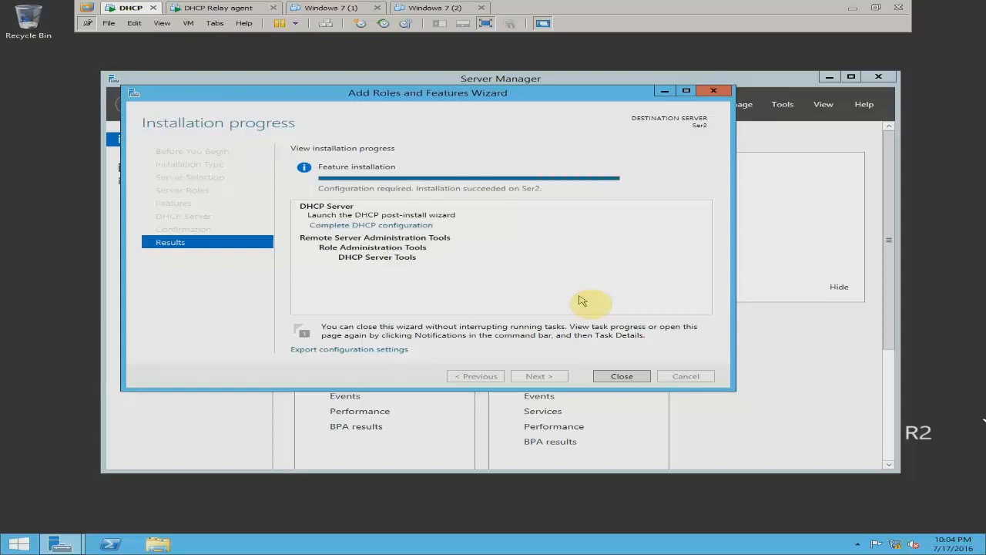
{"action": "left_click", "coordinate": [621, 377]}
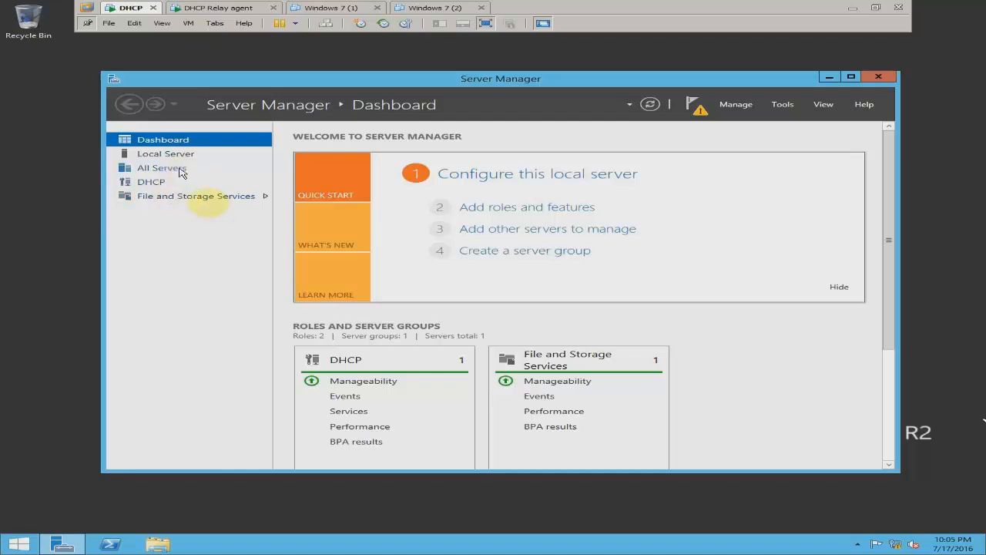
Step: Switch to the DHCP Relay agent machine and set its network adapter to the custom virtual network VMnet4
{"action": "left_click", "coordinate": [226, 9]}
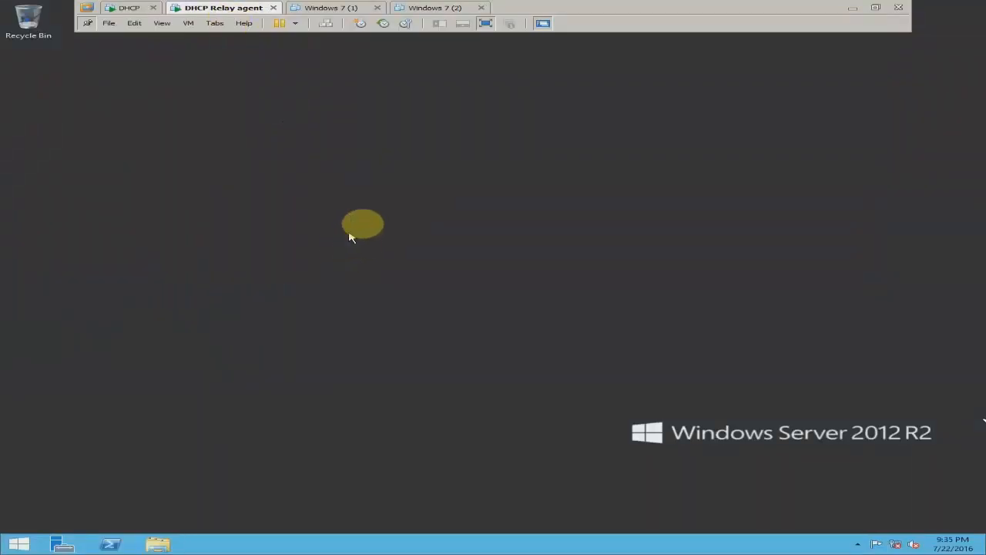
{"action": "left_click", "coordinate": [188, 27]}
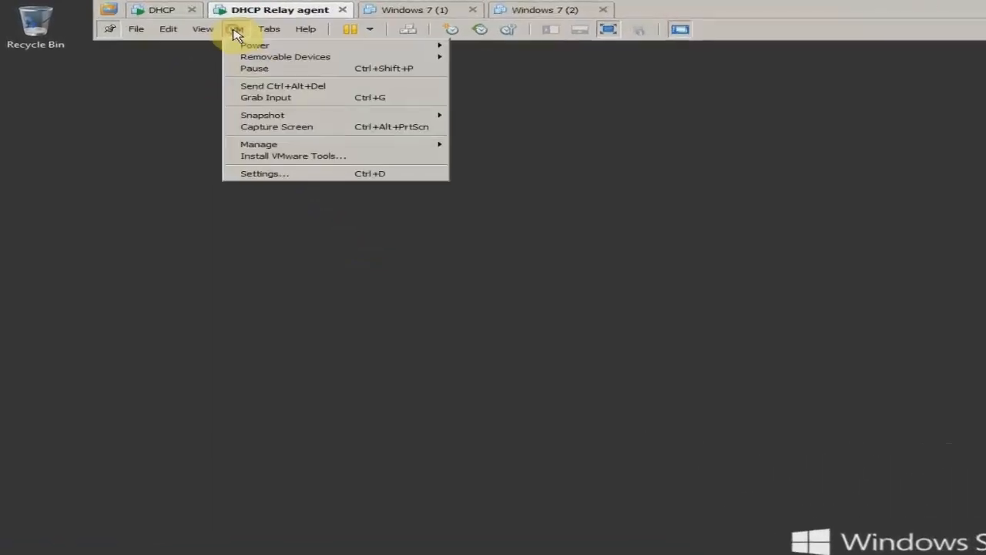
{"action": "left_click", "coordinate": [219, 137]}
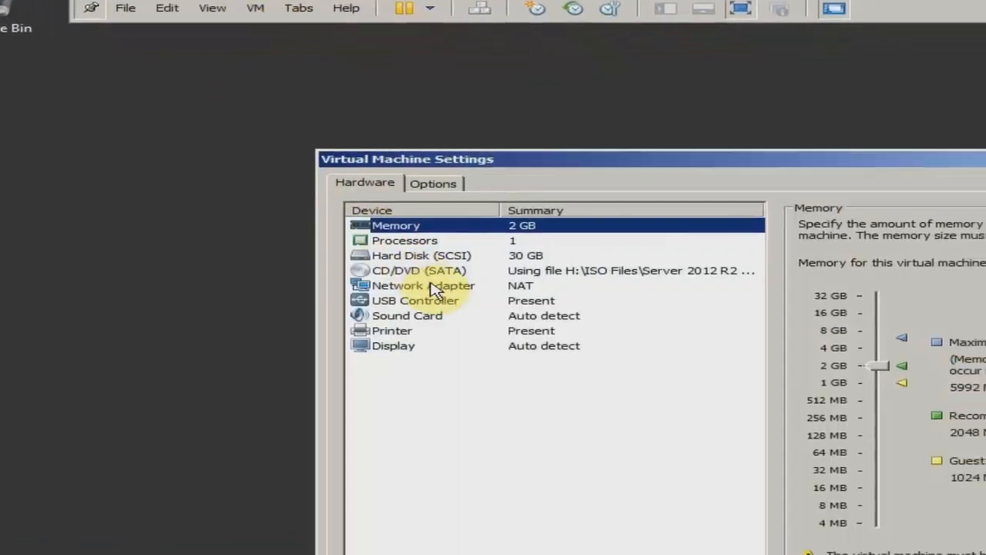
{"action": "left_click", "coordinate": [451, 315]}
{"action": "left_click", "coordinate": [985, 397]}
{"action": "left_click", "coordinate": [985, 418]}
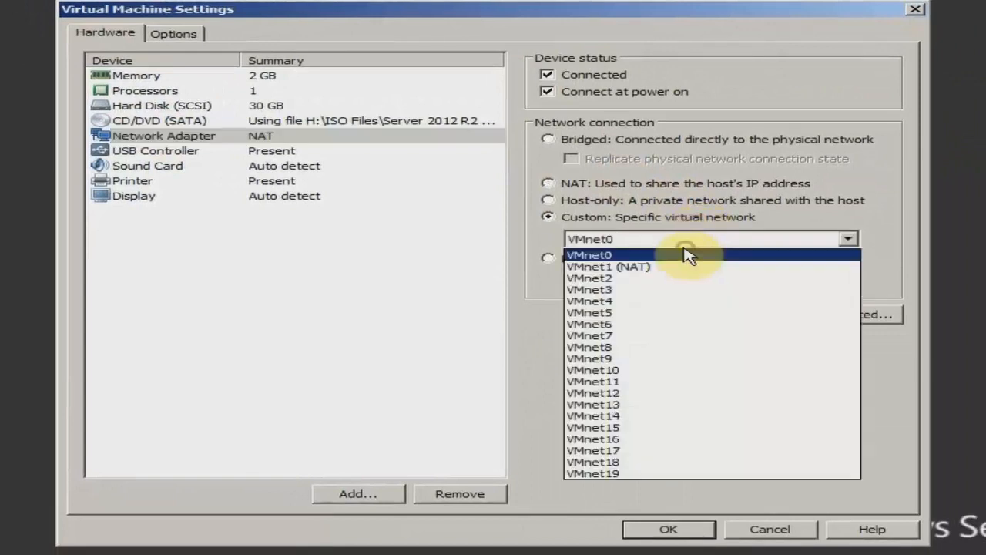
{"action": "left_click", "coordinate": [637, 301]}
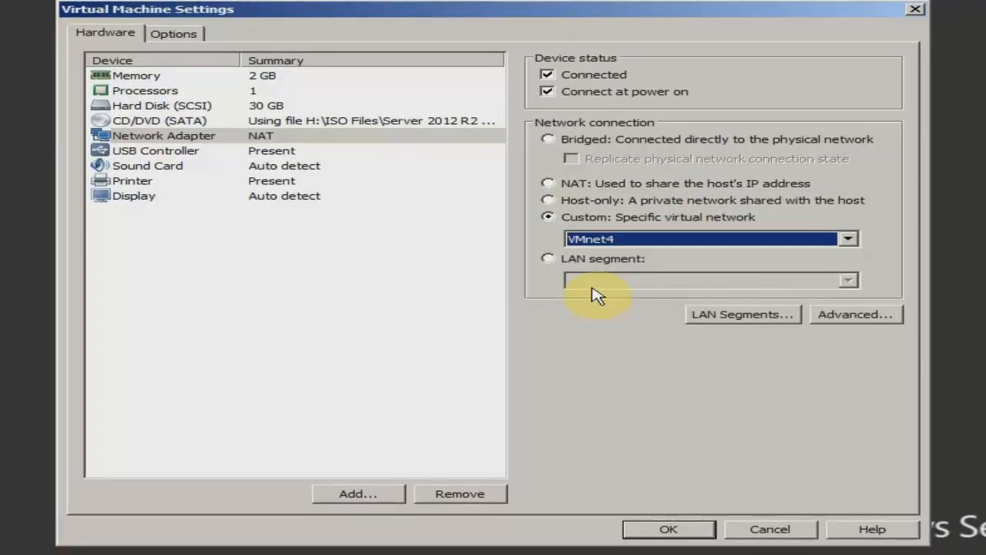
{"action": "left_click", "coordinate": [671, 529]}
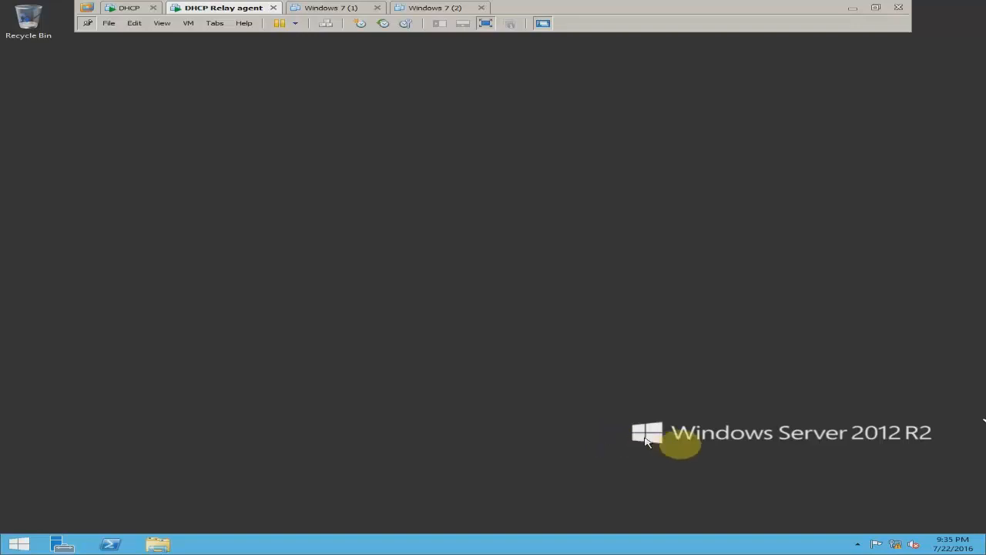
Step: Set the IPv4 address of the relay agent's Ethernet0 connection to 10.0.0.11
{"action": "right_click", "coordinate": [897, 544]}
{"action": "left_click", "coordinate": [895, 535]}
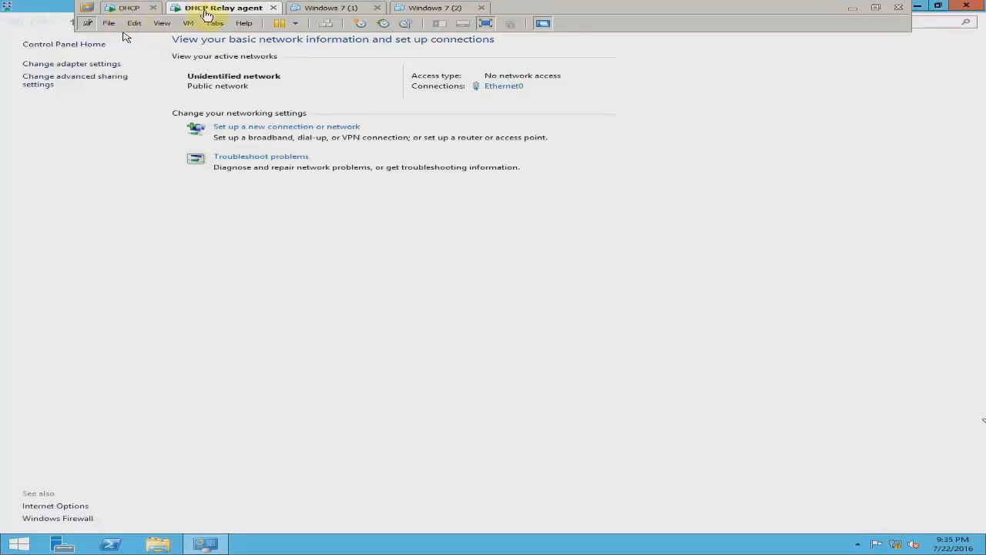
{"action": "left_click", "coordinate": [85, 64]}
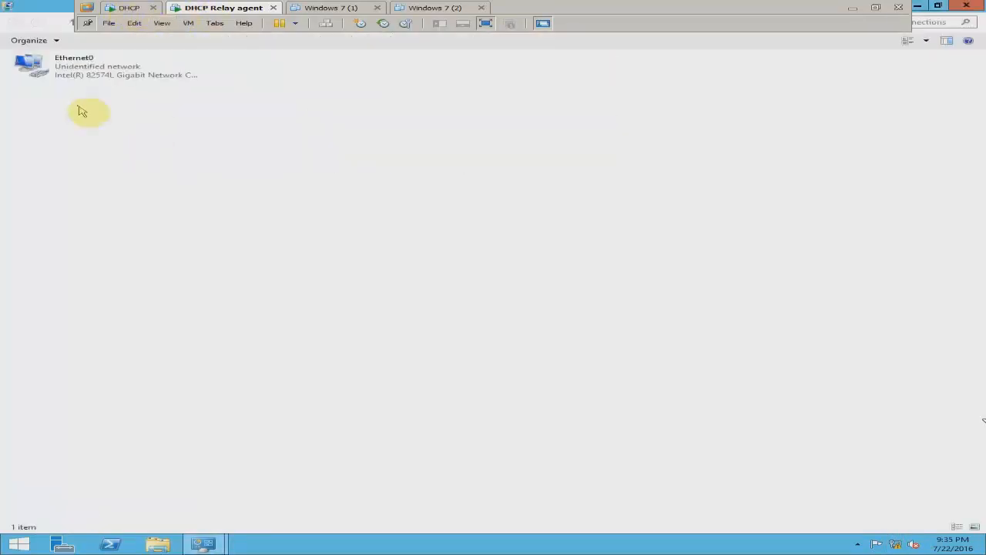
{"action": "left_click", "coordinate": [93, 85]}
{"action": "right_click", "coordinate": [93, 83]}
{"action": "left_click", "coordinate": [151, 176]}
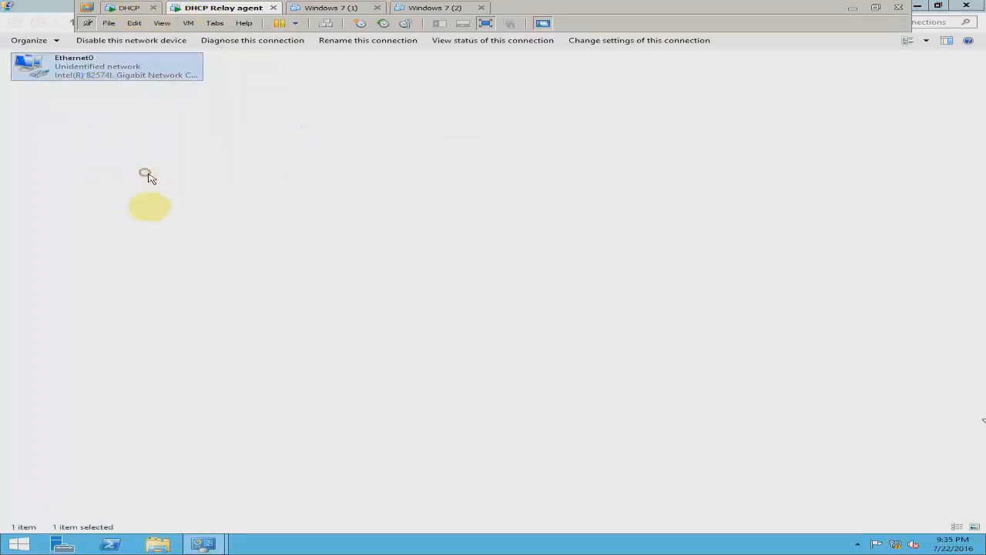
{"action": "double_click", "coordinate": [154, 202]}
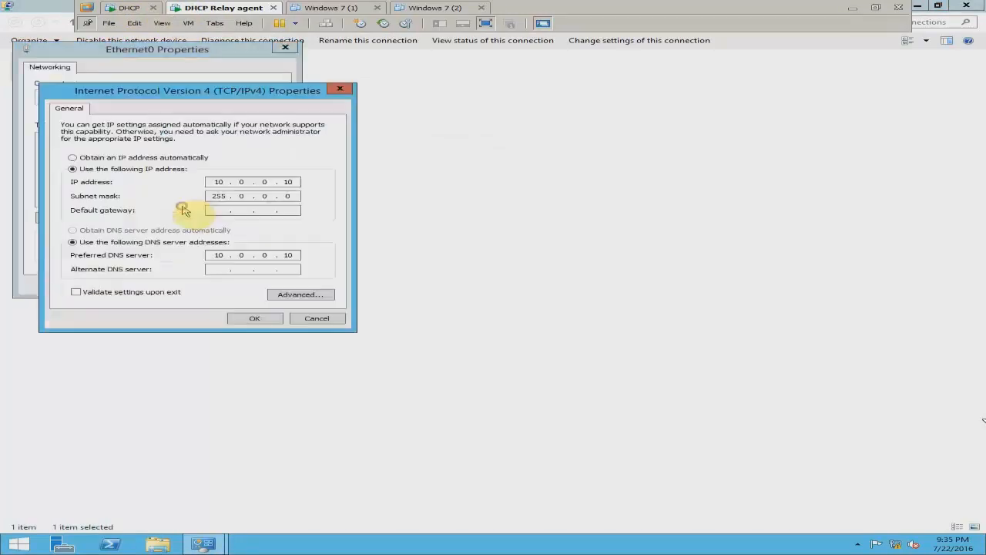
{"action": "left_click", "coordinate": [299, 181]}
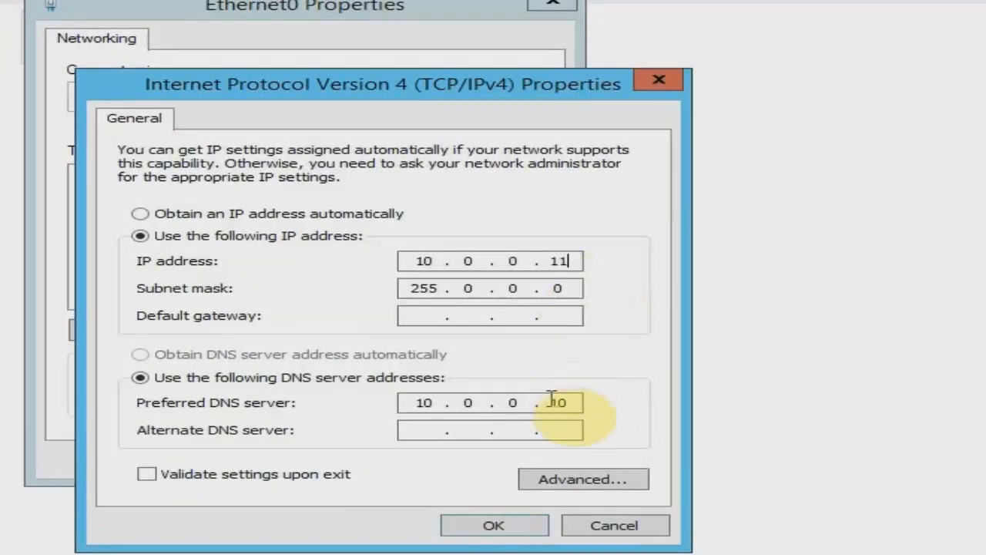
Step: Clear the preferred DNS server address of Ethernet0 and apply the connection's properties
{"action": "left_click", "coordinate": [575, 402]}
{"action": "key", "text": "BackSpace"}
{"action": "key", "text": "BackSpace"}
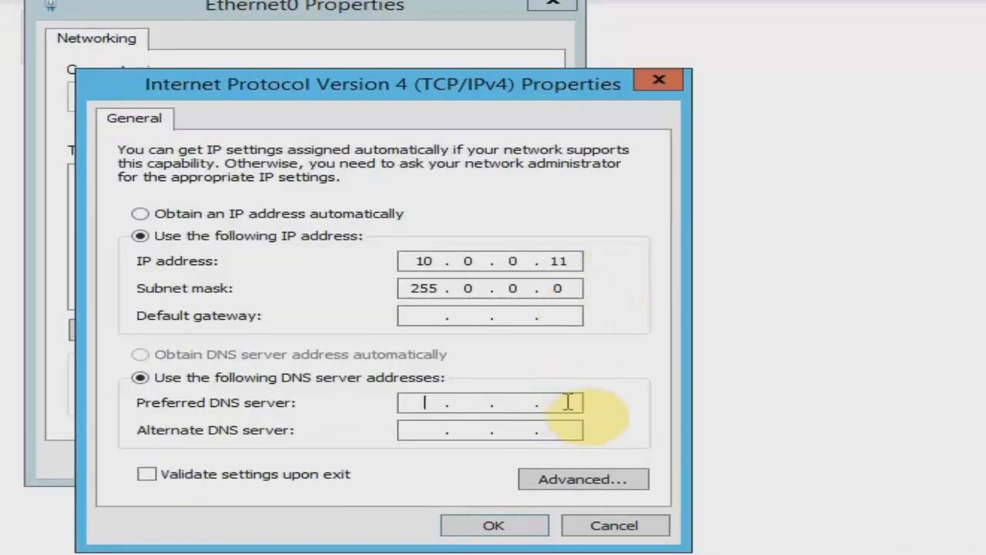
{"action": "left_click", "coordinate": [497, 525]}
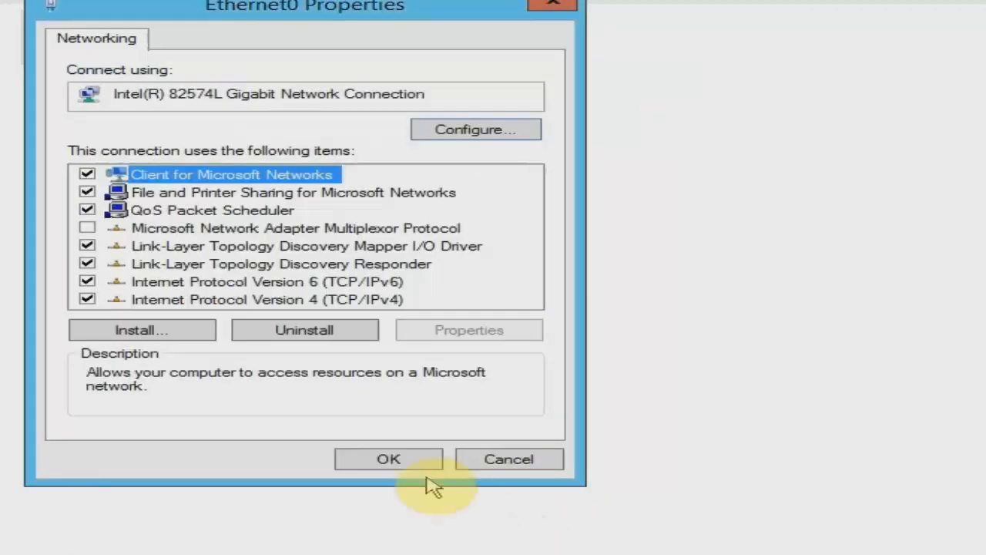
{"action": "left_click", "coordinate": [389, 460]}
Step: Rename the relay agent's Ethernet0 connection as LAN1
{"action": "right_click", "coordinate": [147, 157]}
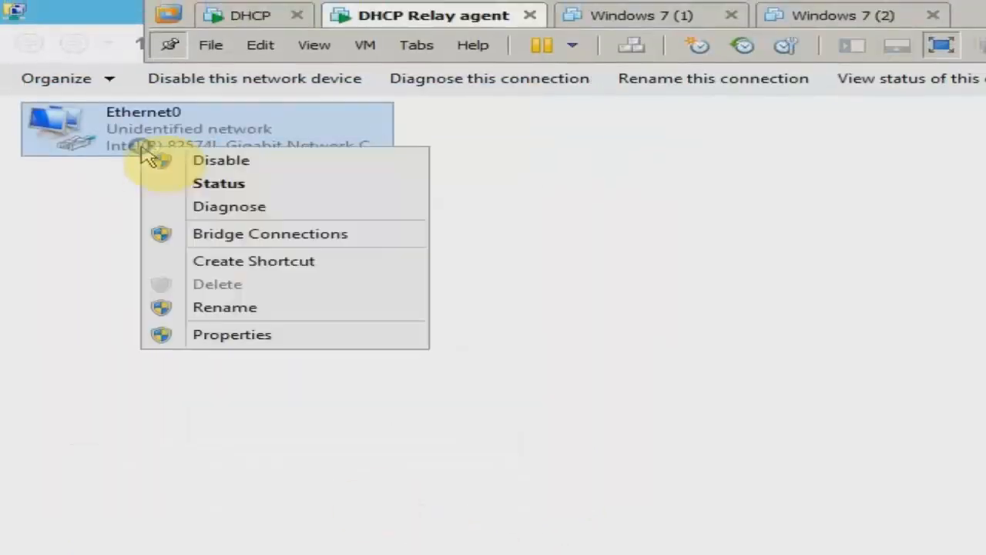
{"action": "left_click", "coordinate": [195, 312]}
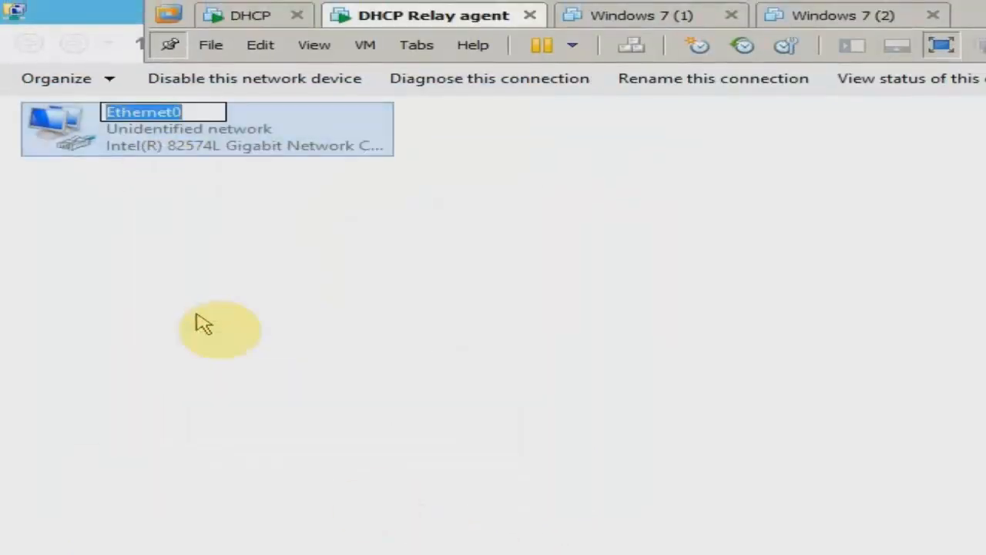
{"action": "type", "text": "LAN"}
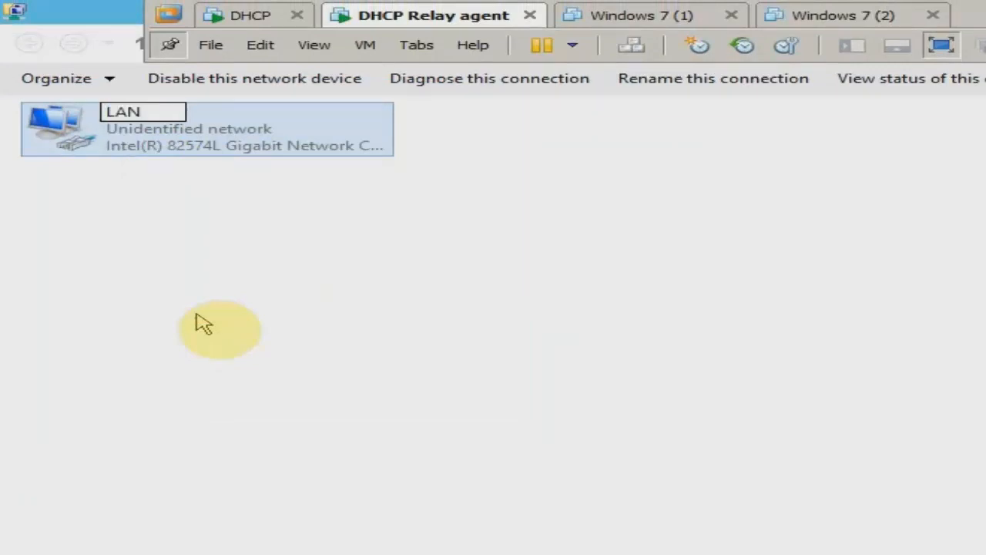
{"action": "type", "text": "1"}
{"action": "left_click", "coordinate": [197, 314]}
{"action": "left_click", "coordinate": [155, 129]}
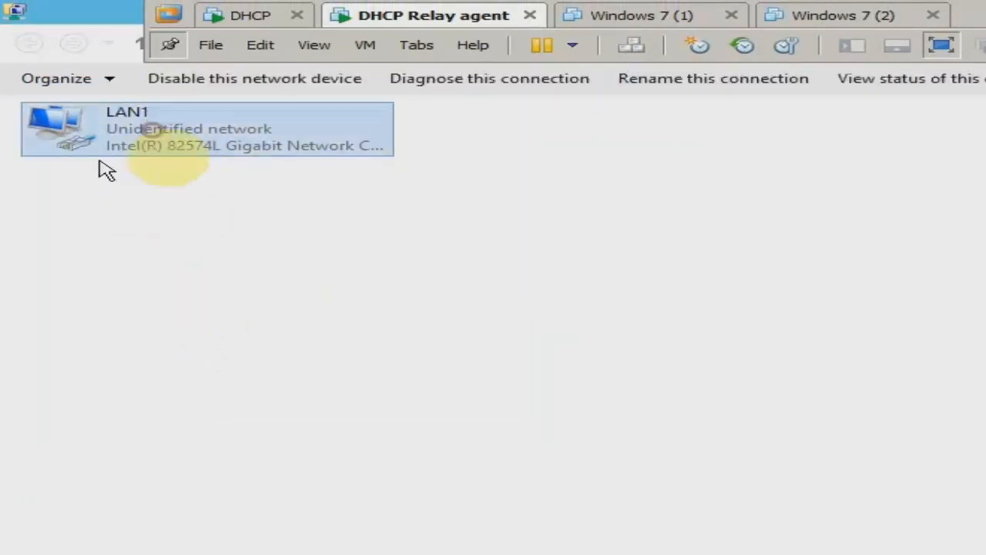
{"action": "left_click", "coordinate": [104, 219]}
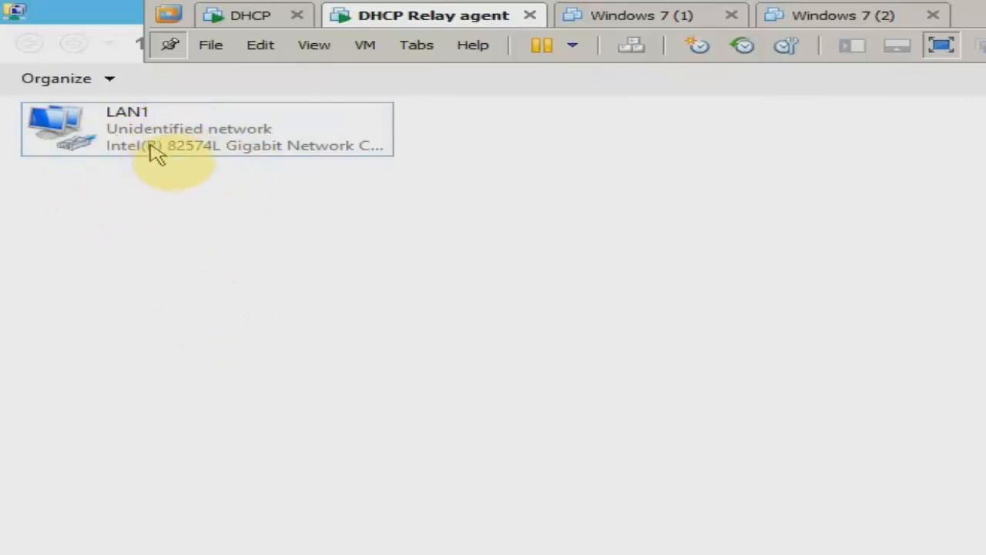
Step: Add a second network adapter to the DHCP Relay agent machine, connected to the custom virtual network VMnet5
{"action": "left_click", "coordinate": [364, 48]}
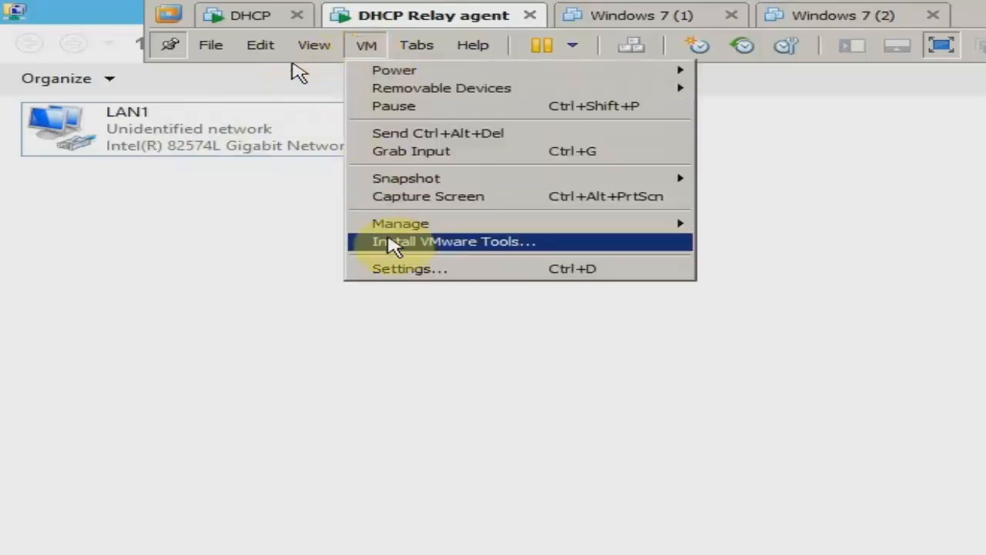
{"action": "left_click", "coordinate": [377, 269]}
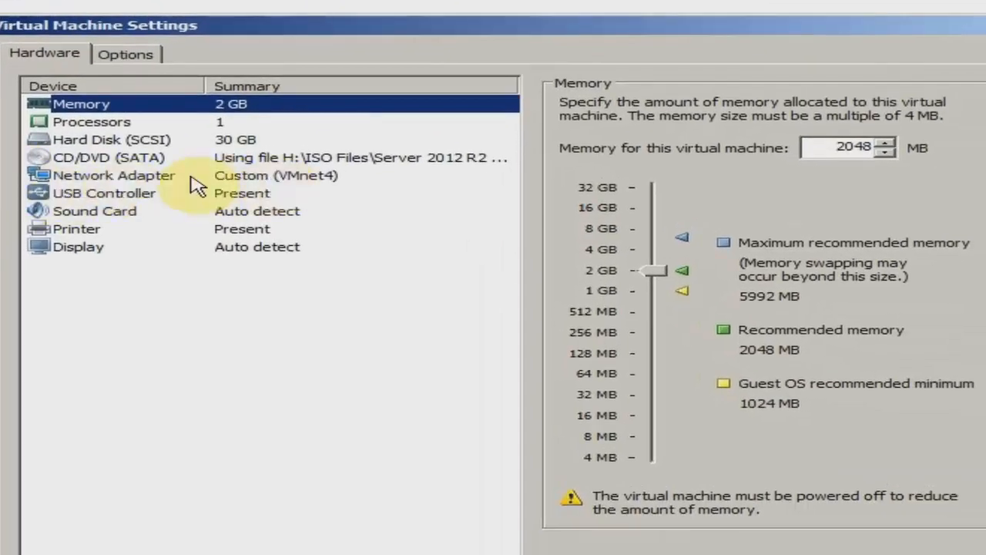
{"action": "left_click", "coordinate": [192, 177]}
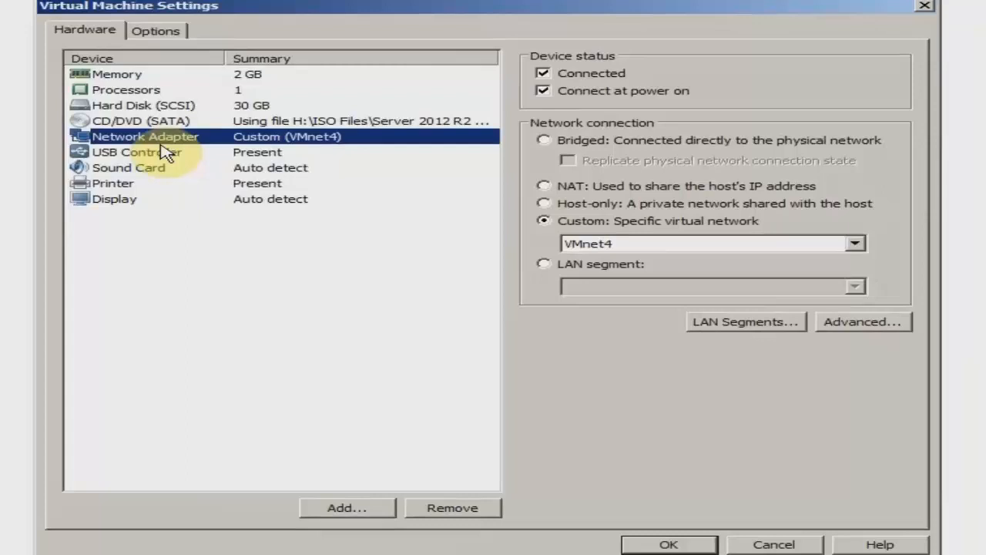
{"action": "left_click", "coordinate": [366, 511]}
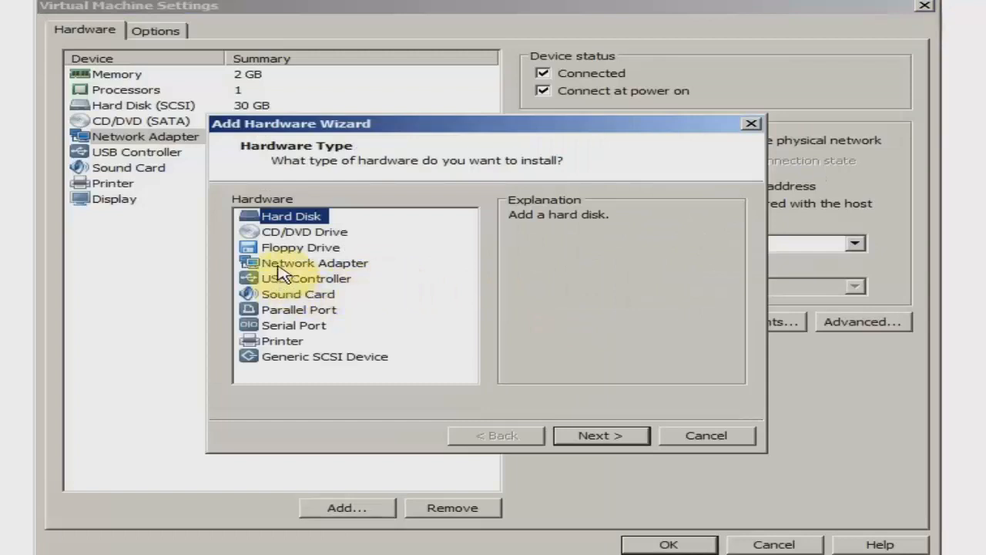
{"action": "left_click", "coordinate": [281, 263]}
{"action": "left_click", "coordinate": [583, 438]}
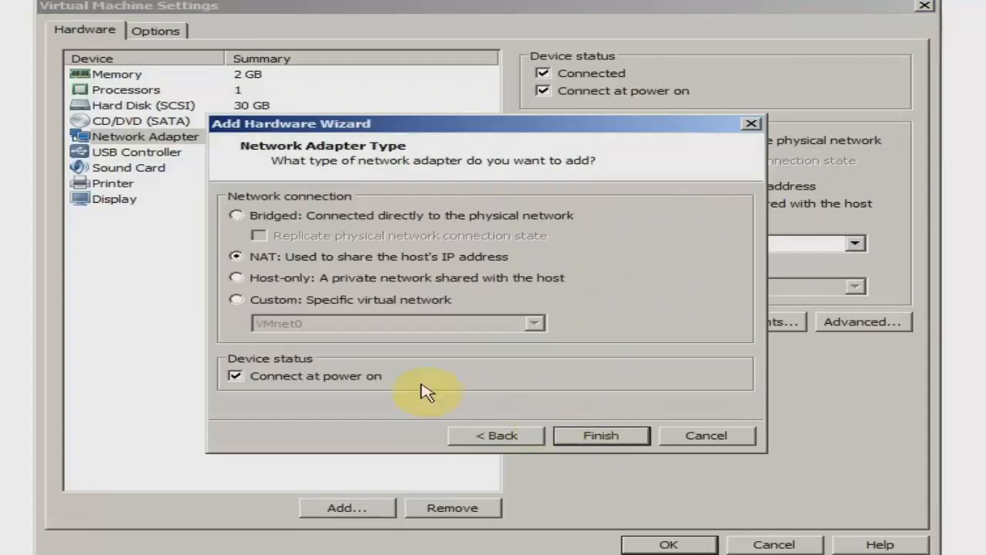
{"action": "left_click", "coordinate": [235, 300]}
{"action": "left_click", "coordinate": [292, 325]}
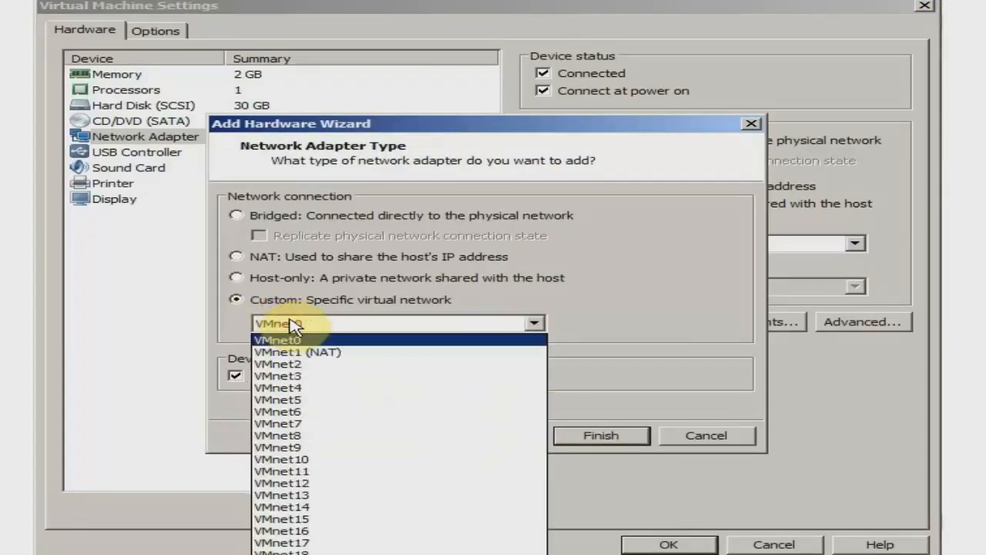
{"action": "left_click", "coordinate": [289, 399]}
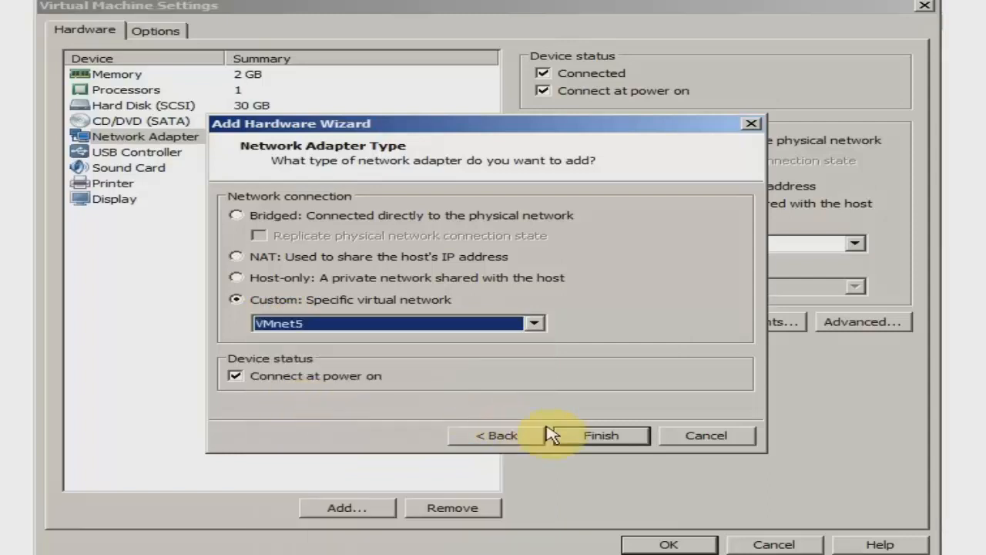
{"action": "left_click", "coordinate": [579, 438]}
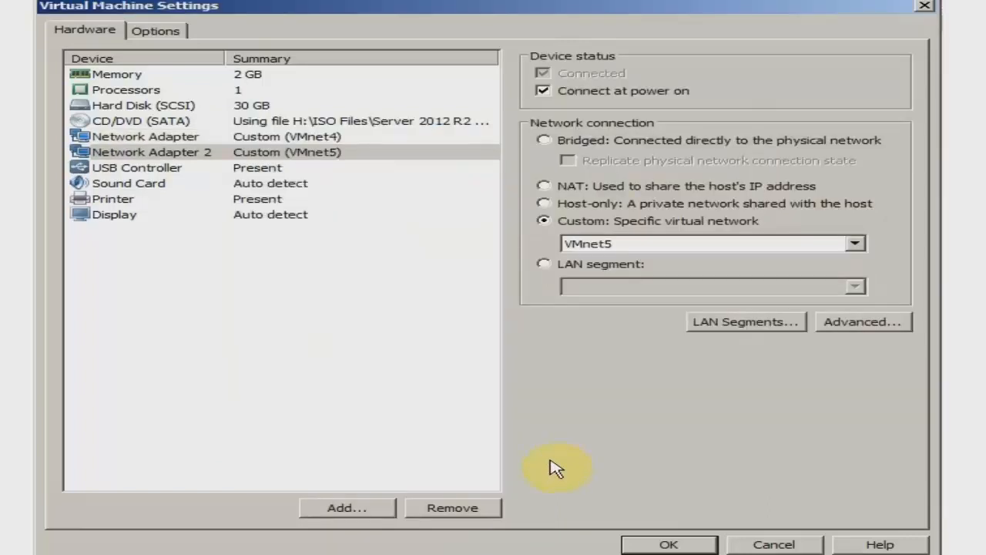
Step: Check the virtual network assignments of both network adapters and save the virtual machine settings
{"action": "left_click", "coordinate": [360, 154]}
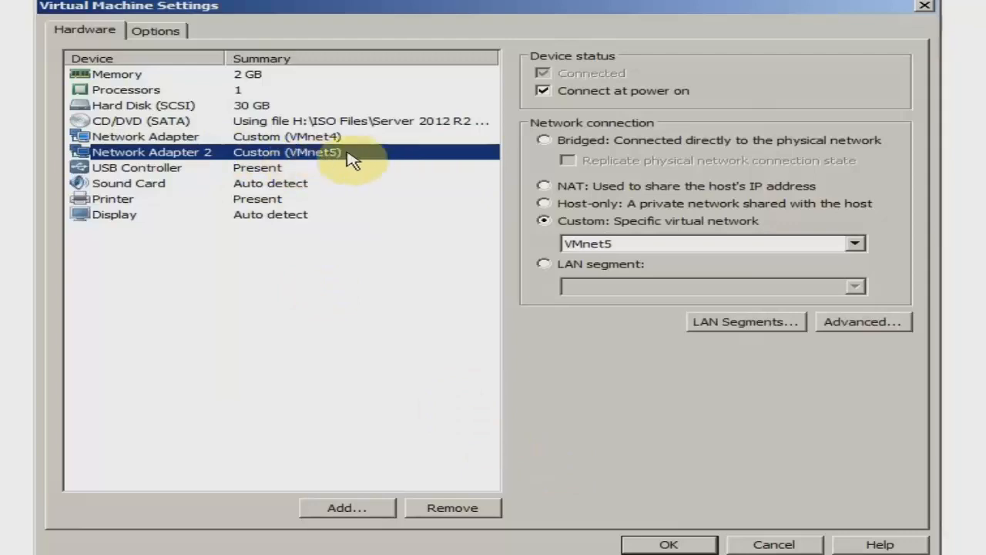
{"action": "left_click", "coordinate": [339, 139]}
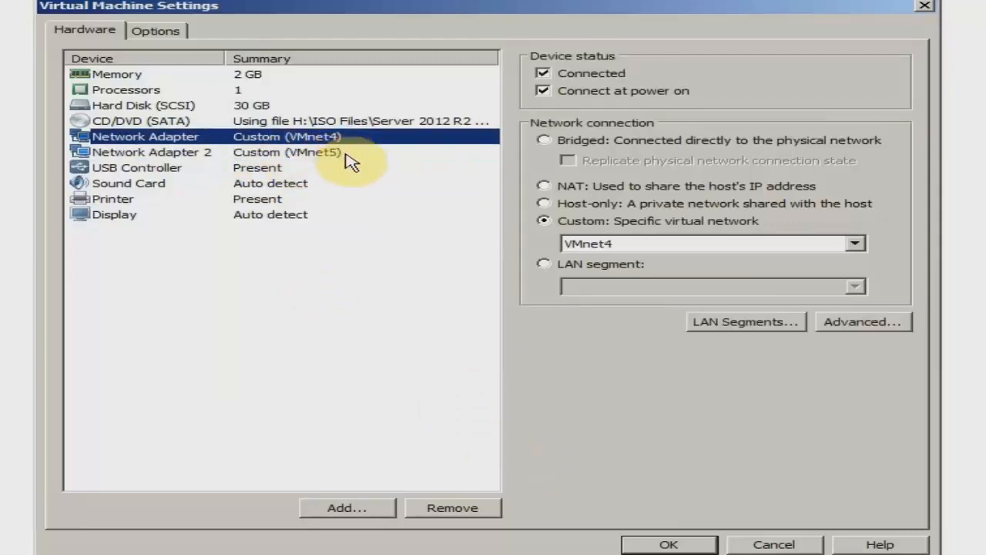
{"action": "left_click", "coordinate": [344, 154]}
{"action": "left_click", "coordinate": [626, 546]}
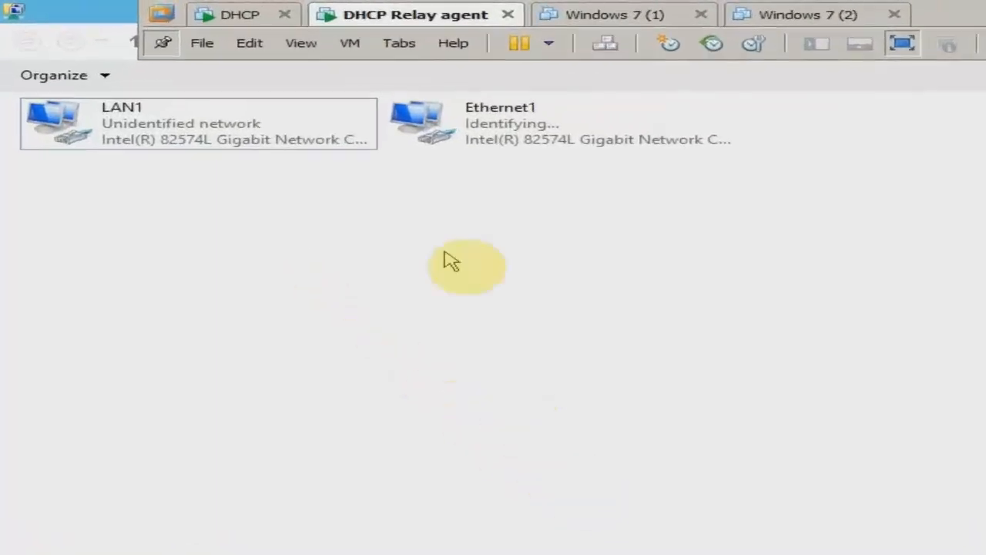
Step: Rename the relay agent's new Ethernet1 connection as LAN2
{"action": "left_click", "coordinate": [231, 128]}
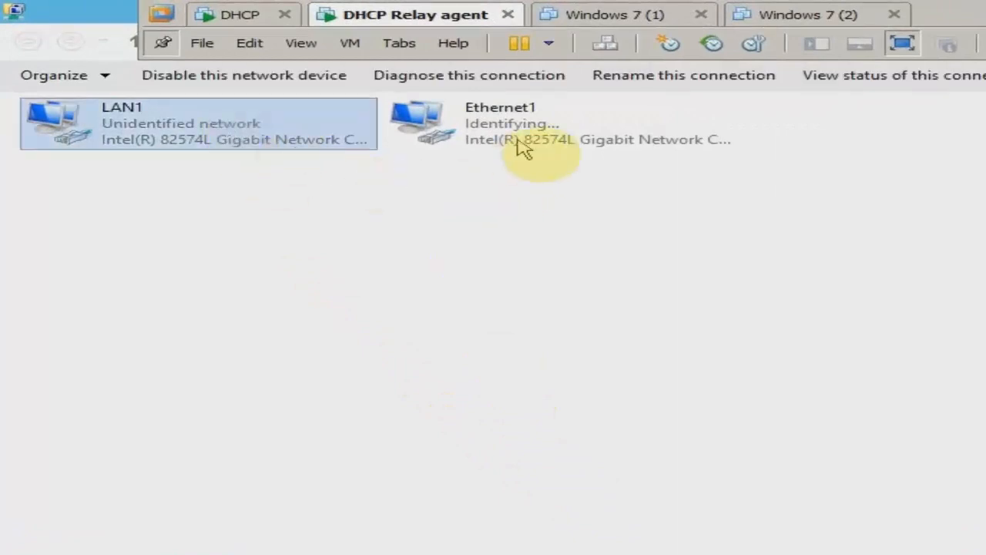
{"action": "right_click", "coordinate": [487, 131]}
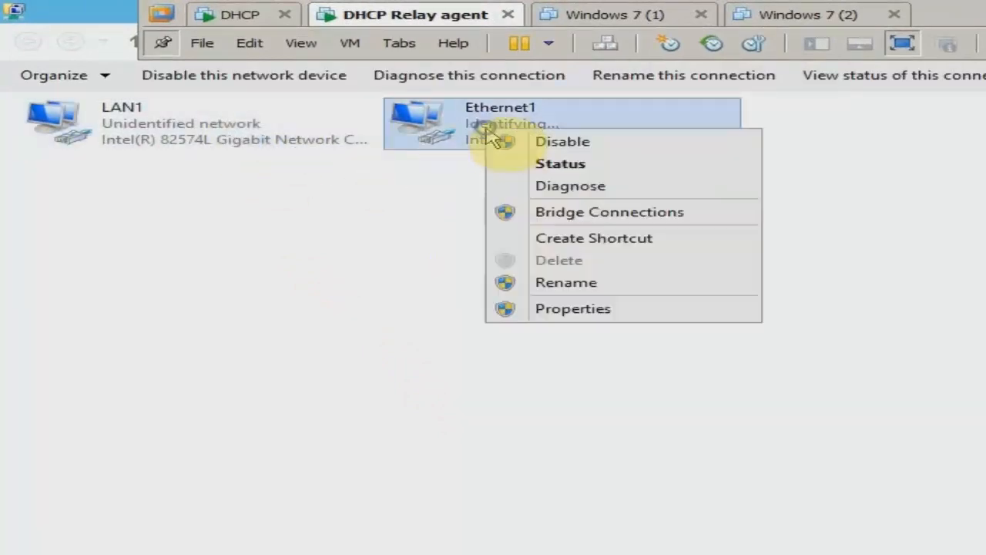
{"action": "left_click", "coordinate": [545, 290]}
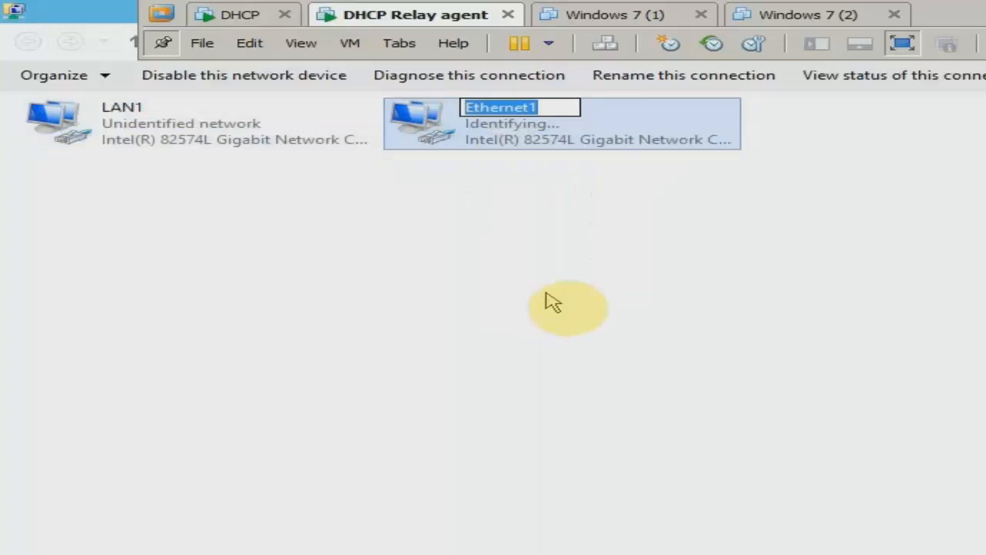
{"action": "type", "text": "LAN2"}
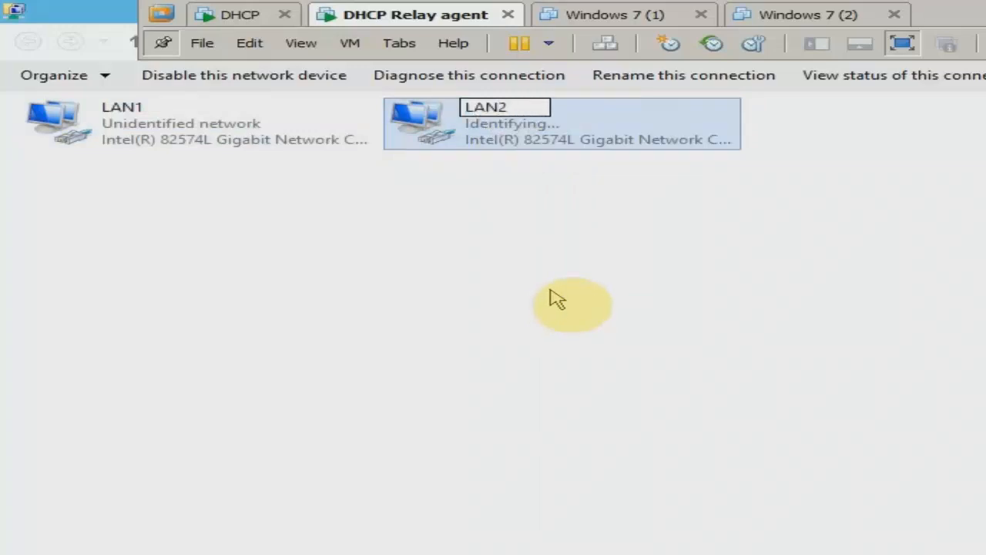
{"action": "key", "text": "Return"}
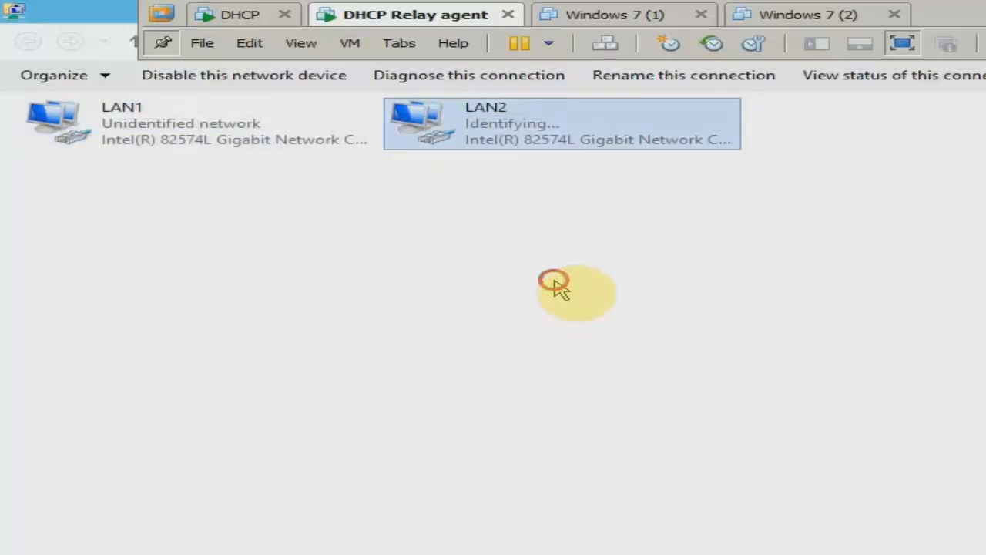
Step: Set LAN2's IPv4 address to 11.0.0.11 with subnet mask 255.0.0.0 and apply the connection's properties
{"action": "right_click", "coordinate": [508, 134]}
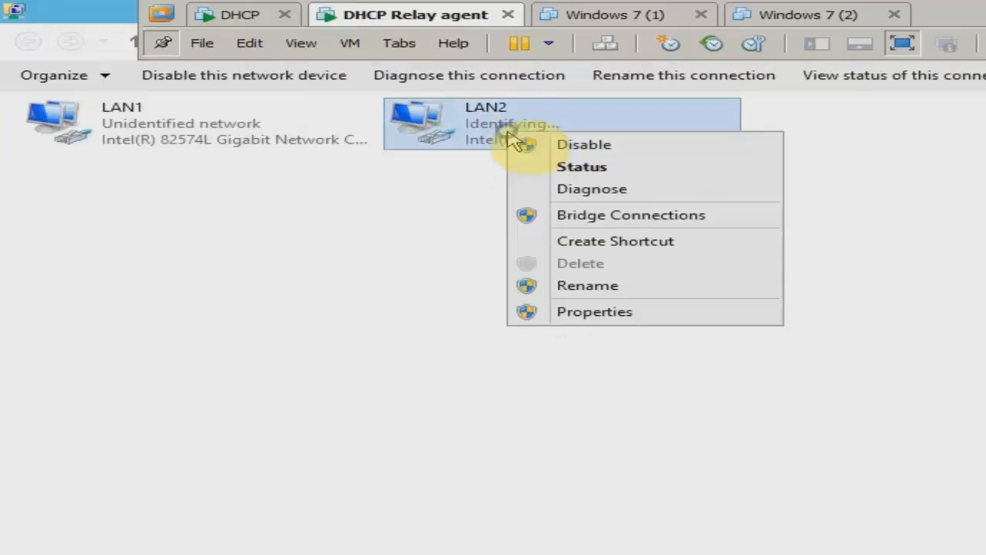
{"action": "left_click", "coordinate": [545, 318]}
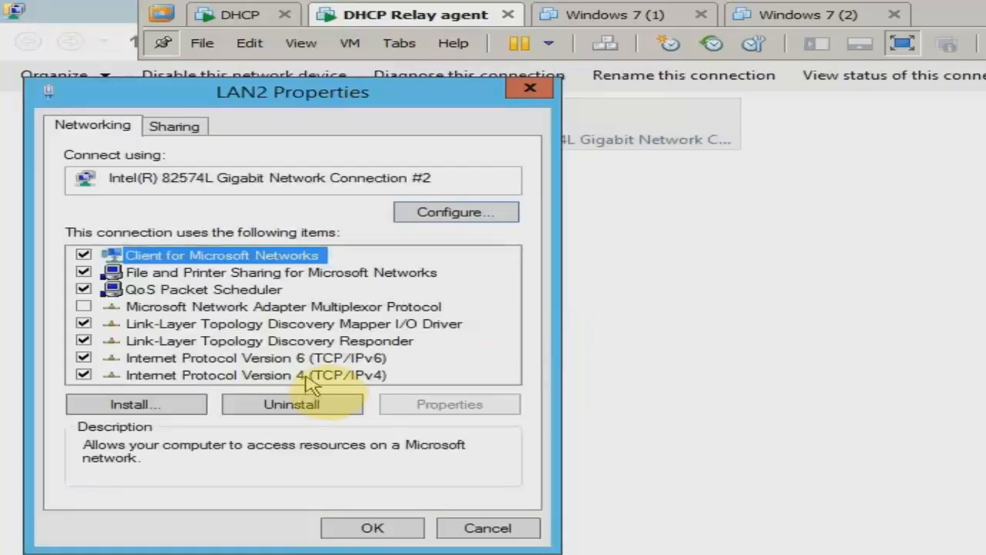
{"action": "double_click", "coordinate": [331, 376]}
{"action": "left_click", "coordinate": [303, 312]}
{"action": "left_click", "coordinate": [409, 336]}
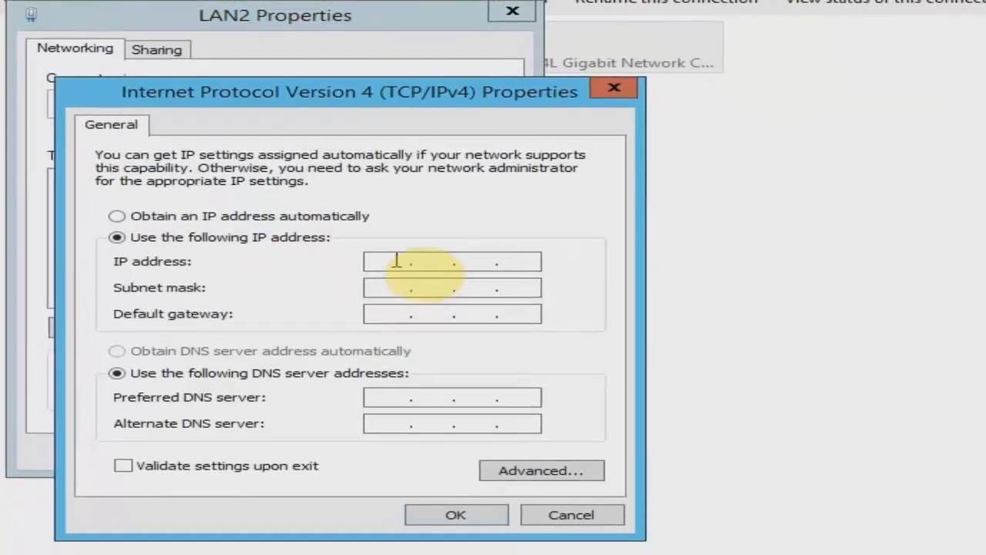
{"action": "type", "text": "11"}
{"action": "left_click", "coordinate": [456, 337]}
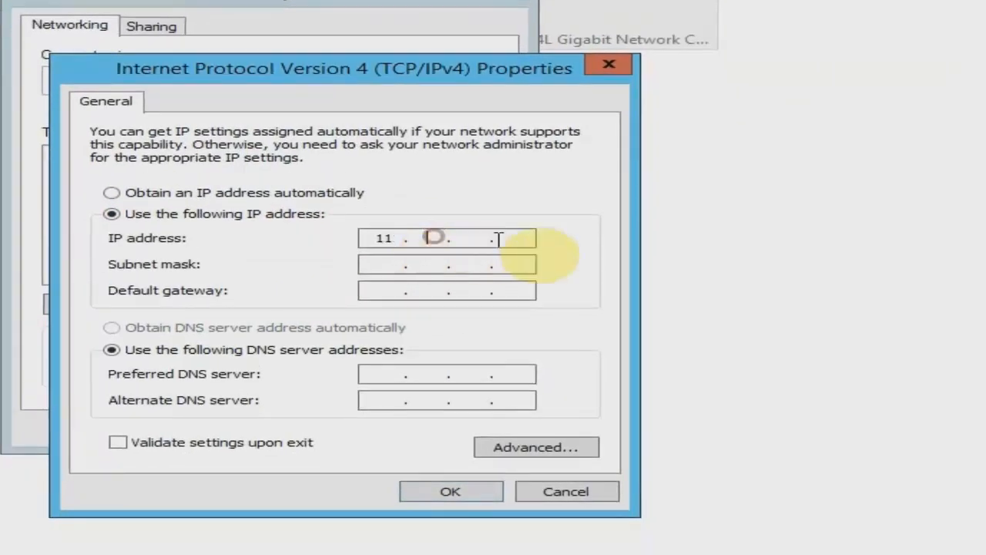
{"action": "type", "text": "0.0"}
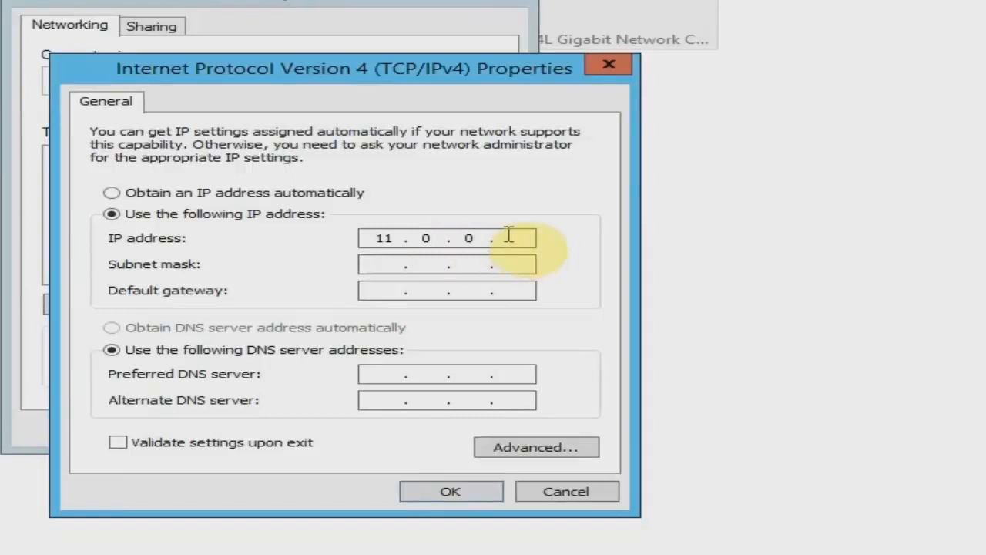
{"action": "left_click", "coordinate": [376, 264]}
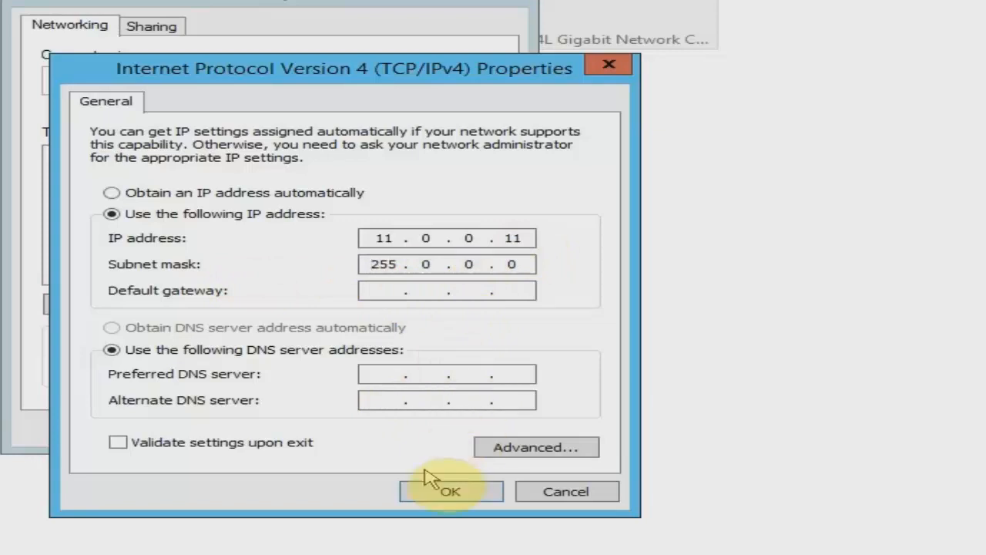
{"action": "left_click", "coordinate": [436, 493]}
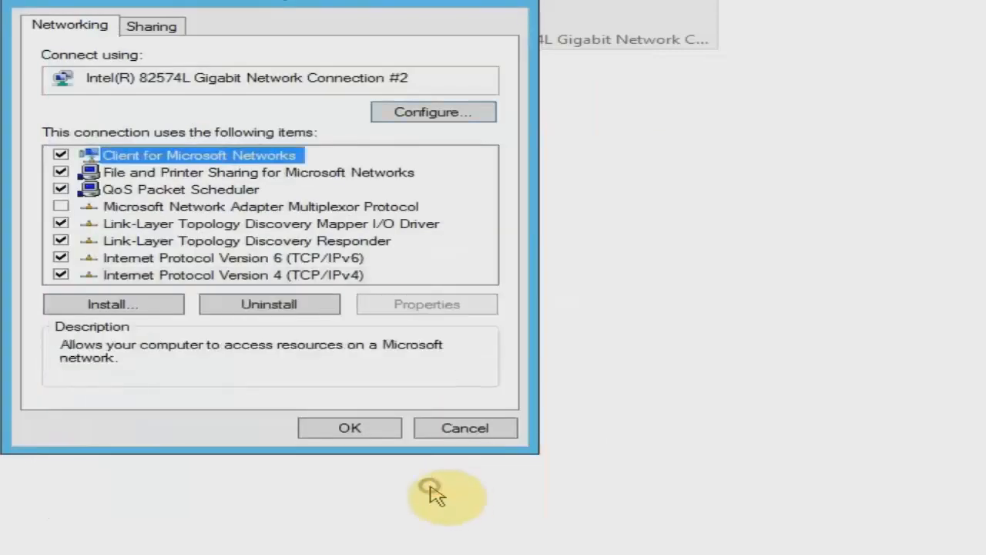
{"action": "left_click", "coordinate": [374, 434]}
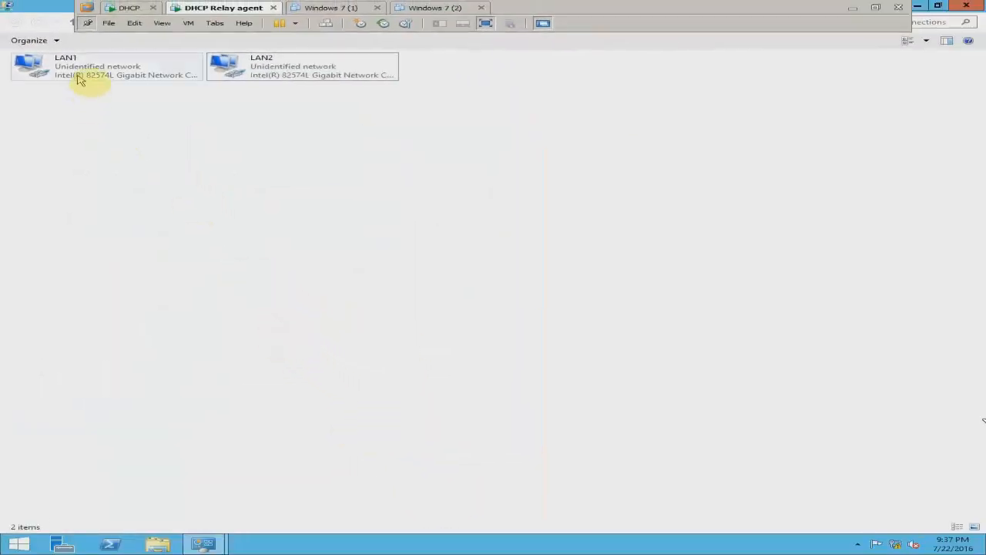
Step: Close the network connections and network settings window, and refresh the desktop
{"action": "left_click", "coordinate": [97, 64]}
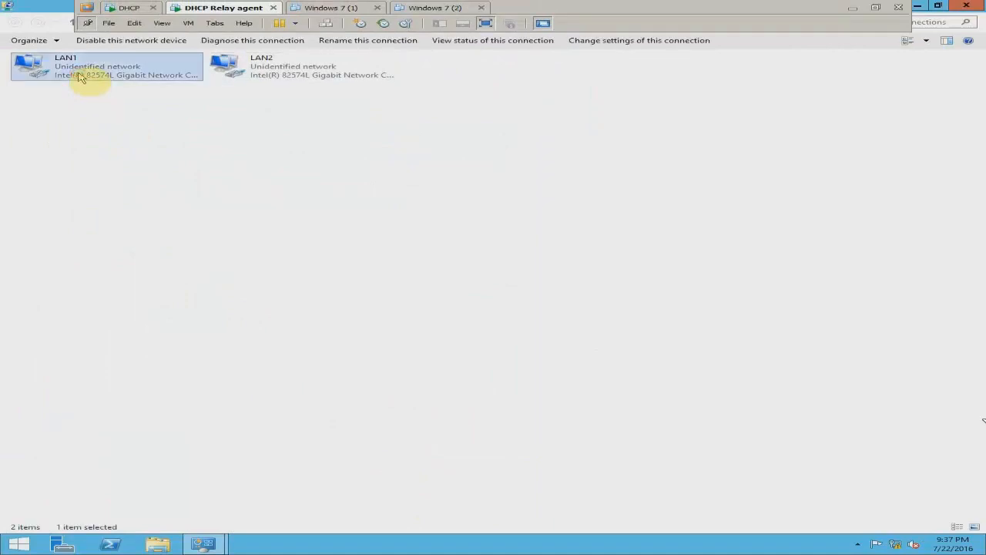
{"action": "left_click", "coordinate": [238, 68]}
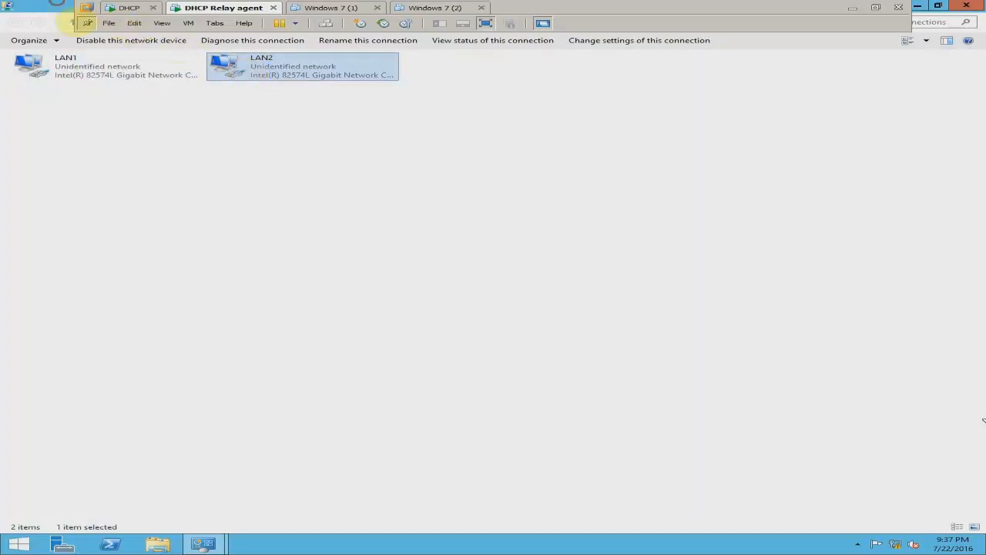
{"action": "double_click", "coordinate": [61, 16]}
{"action": "left_click", "coordinate": [631, 114]}
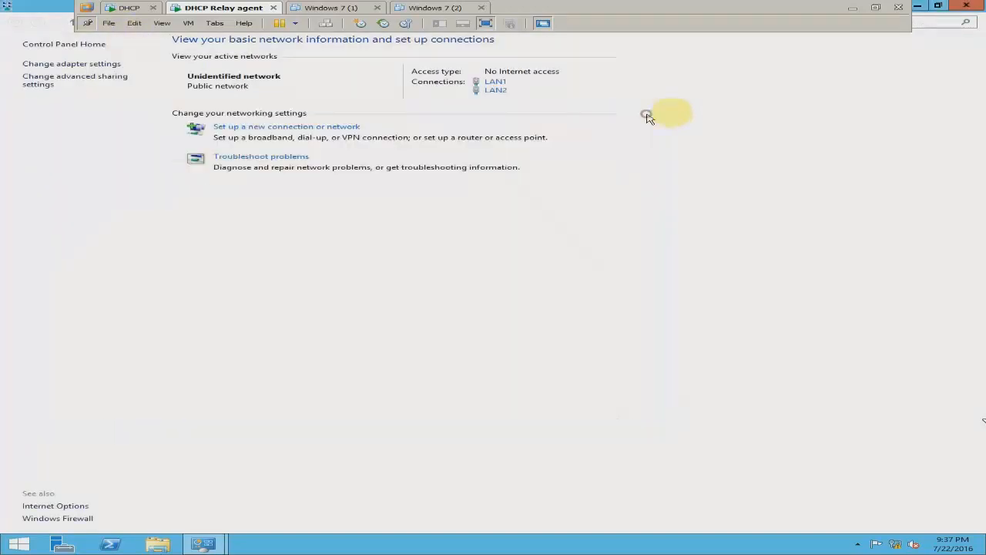
{"action": "left_click", "coordinate": [966, 6]}
{"action": "right_click", "coordinate": [387, 231]}
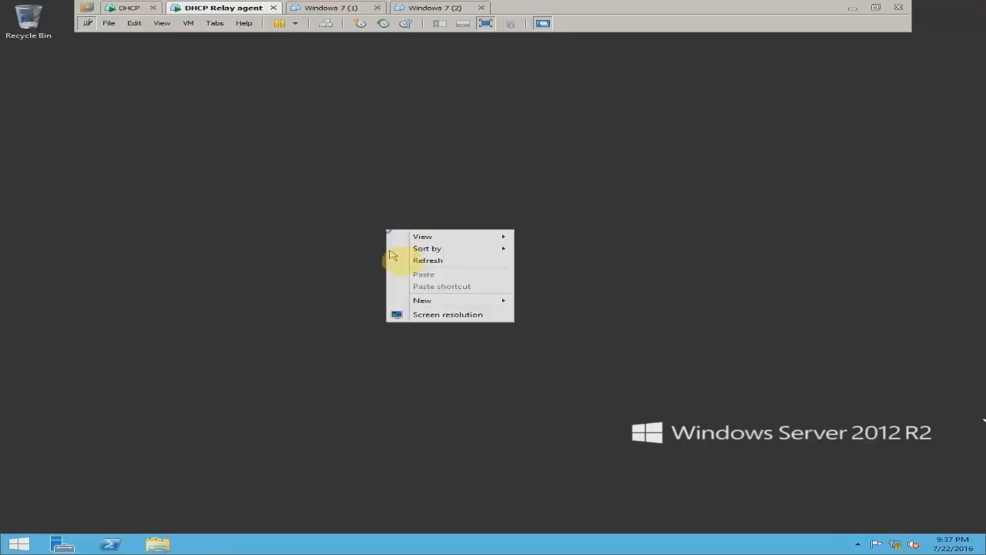
{"action": "left_click", "coordinate": [399, 260]}
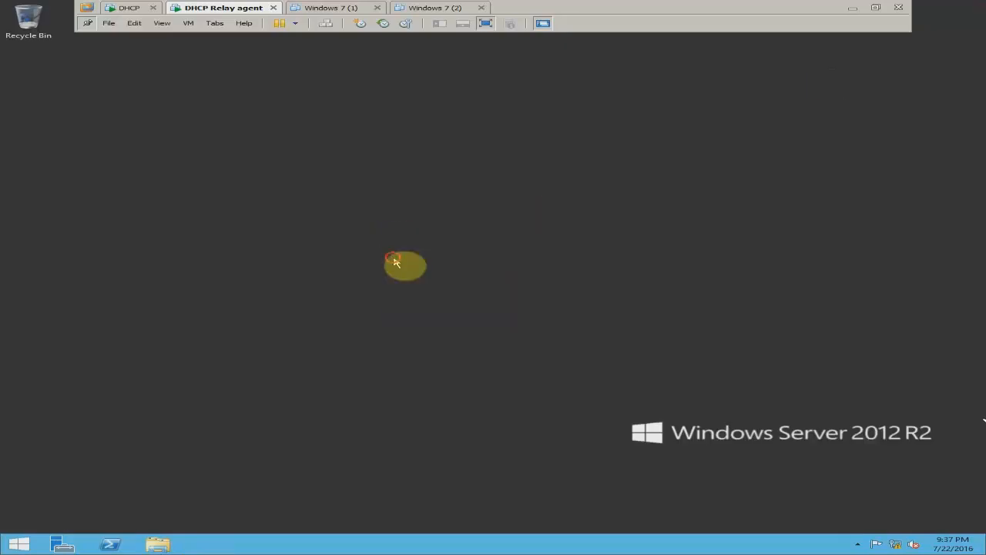
Step: Start adding roles and features in Server Manager, using the role-based or feature-based installation type
{"action": "left_click", "coordinate": [66, 542]}
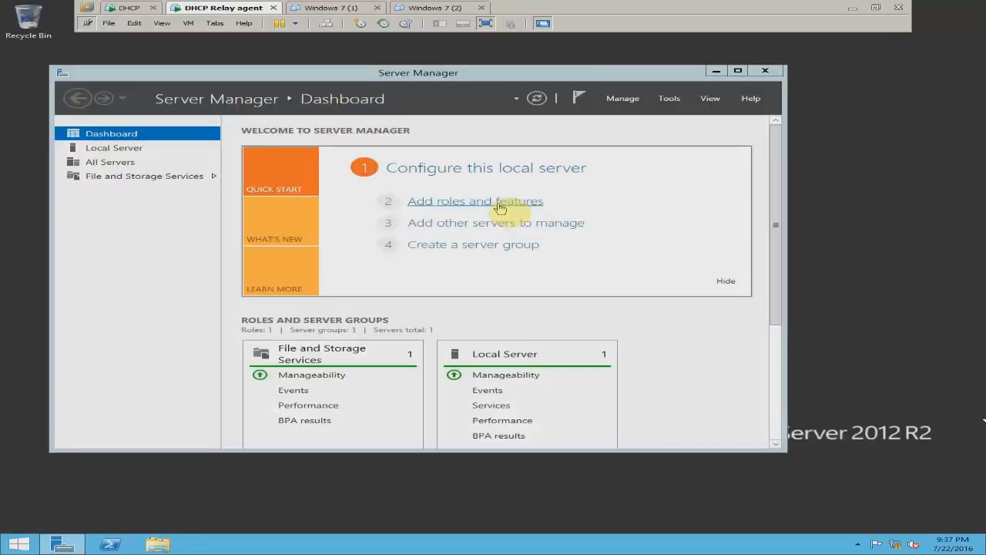
{"action": "left_click", "coordinate": [499, 201]}
{"action": "left_click_drag", "start_coordinate": [249, 44], "coordinate": [322, 127]}
{"action": "left_click", "coordinate": [535, 404]}
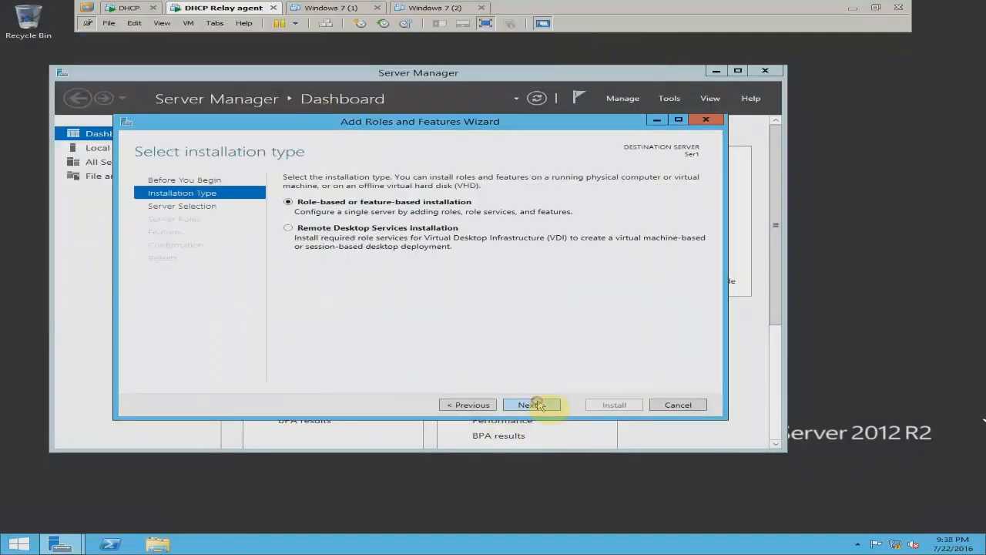
{"action": "left_click", "coordinate": [538, 406]}
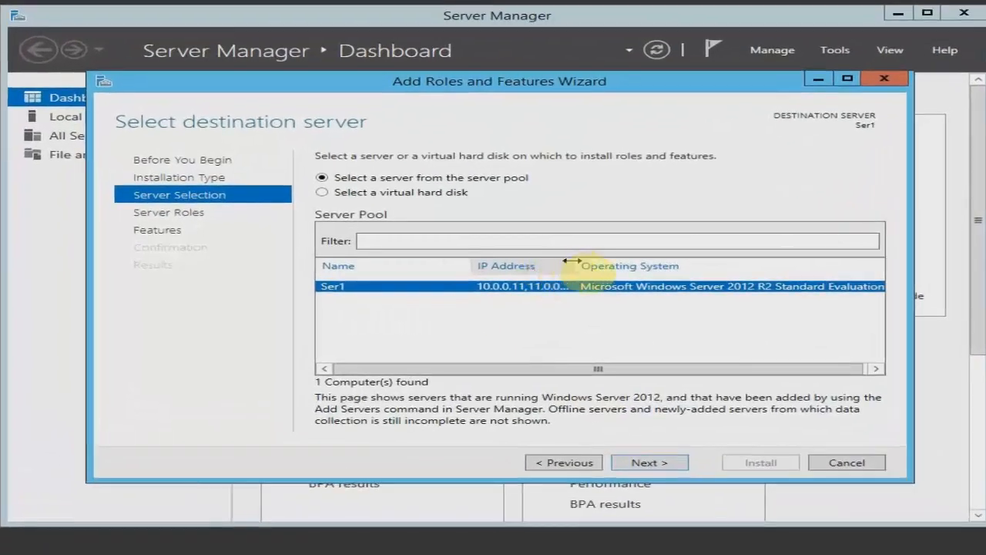
Step: Select Ser1 as the destination server and choose the Remote Access server role
{"action": "left_click_drag", "start_coordinate": [571, 261], "coordinate": [674, 261]}
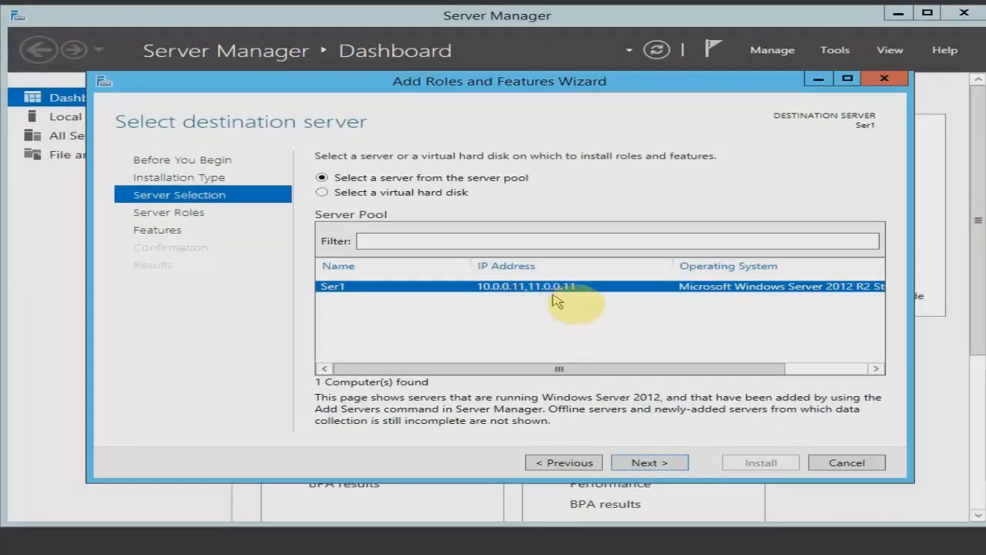
{"action": "left_click", "coordinate": [673, 467]}
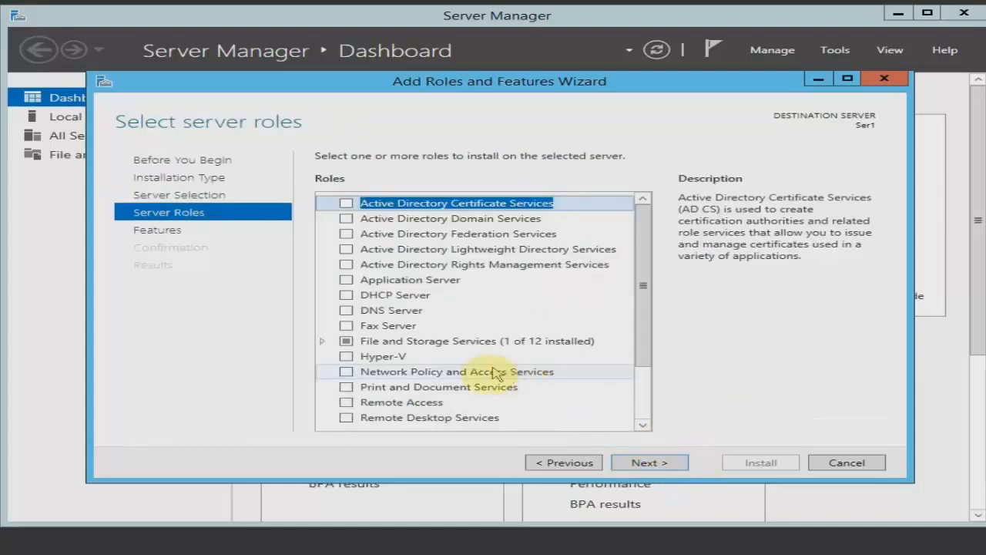
{"action": "left_click", "coordinate": [348, 402]}
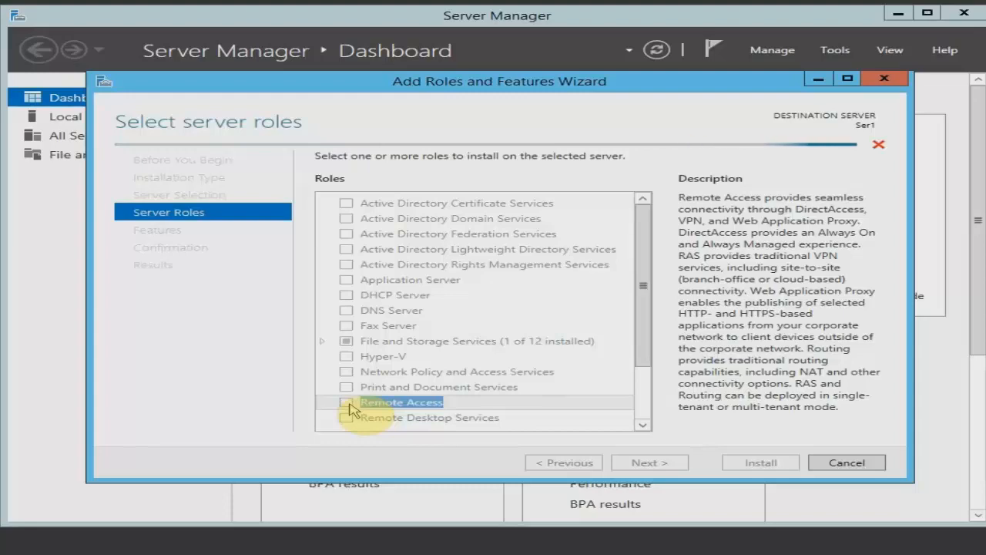
{"action": "left_click", "coordinate": [633, 462]}
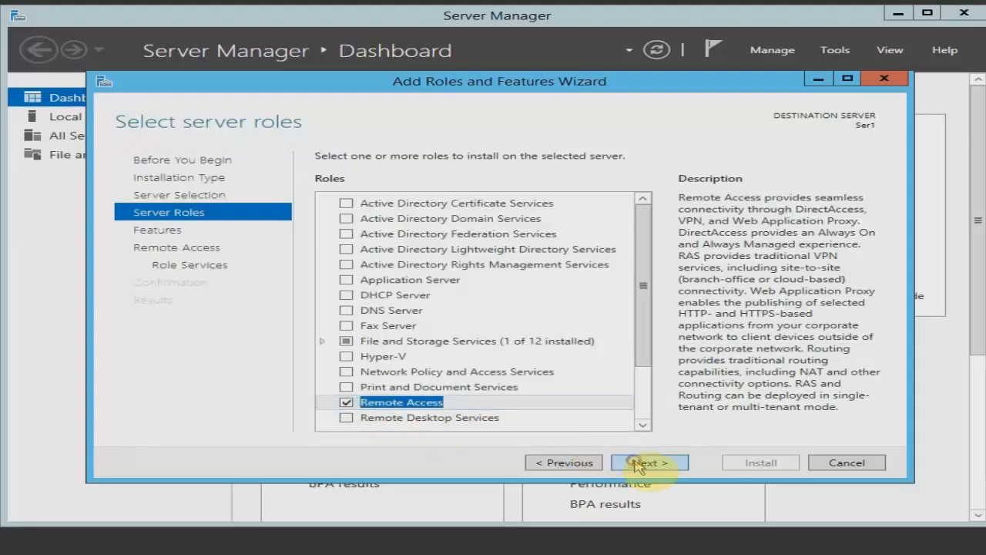
Step: Keep the default features and add the Routing role service for Remote Access, including its required features and management tools
{"action": "left_click_drag", "start_coordinate": [642, 230], "coordinate": [644, 405]}
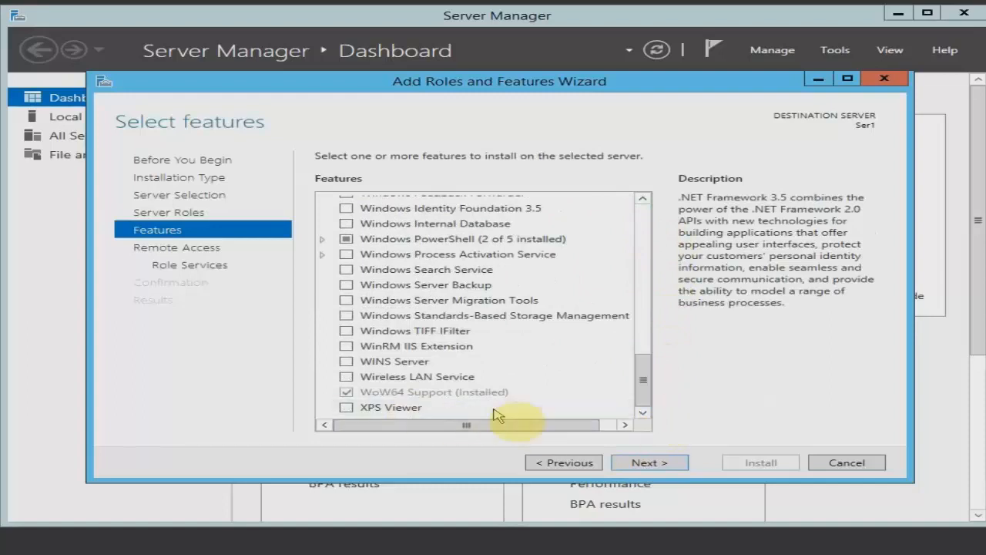
{"action": "left_click", "coordinate": [651, 463]}
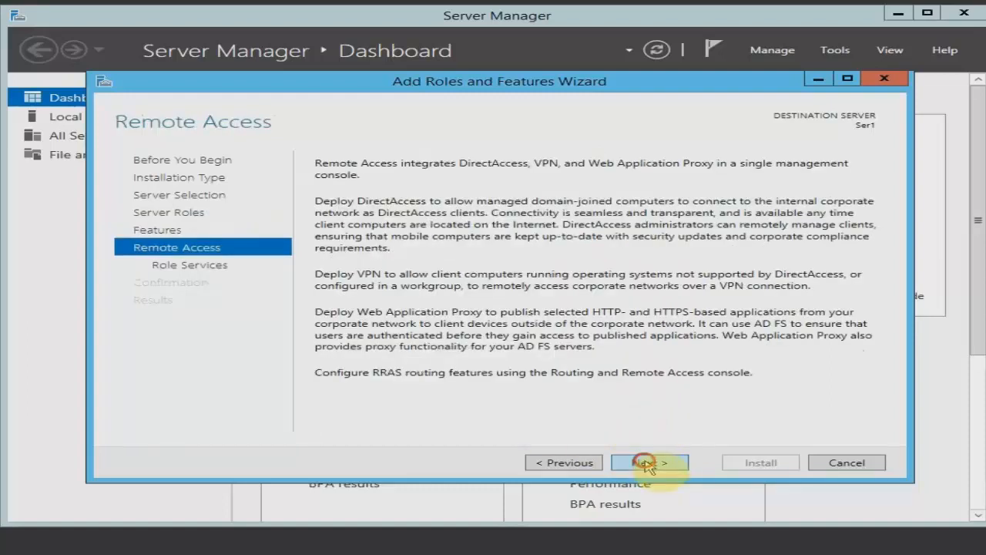
{"action": "left_click", "coordinate": [646, 462]}
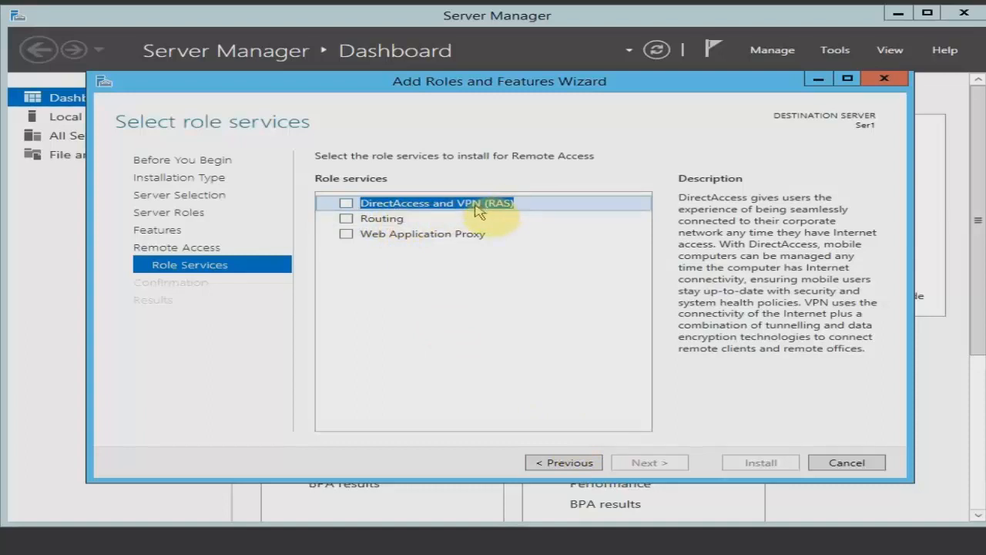
{"action": "left_click", "coordinate": [346, 219]}
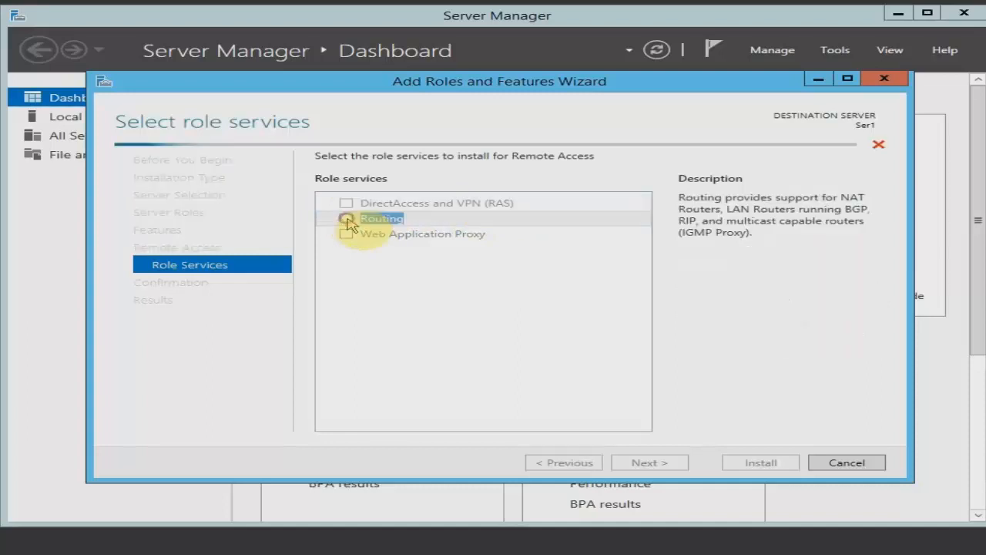
{"action": "left_click_drag", "start_coordinate": [444, 135], "coordinate": [693, 116]}
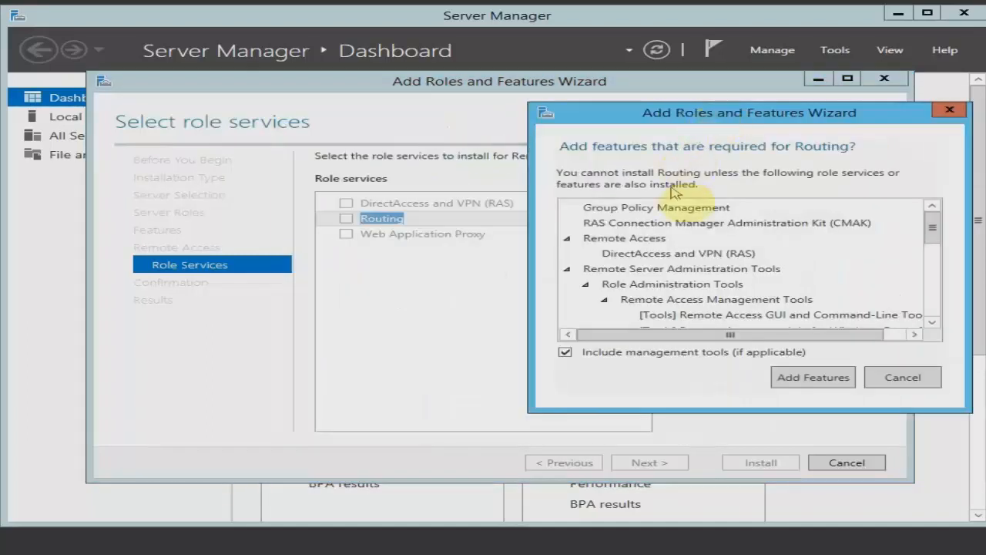
{"action": "left_click", "coordinate": [819, 385]}
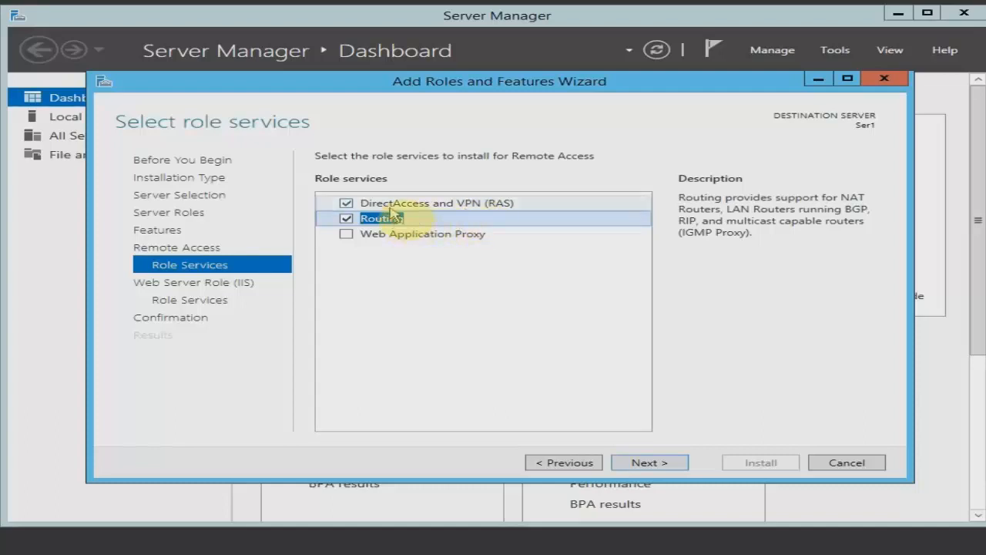
{"action": "left_click", "coordinate": [660, 463]}
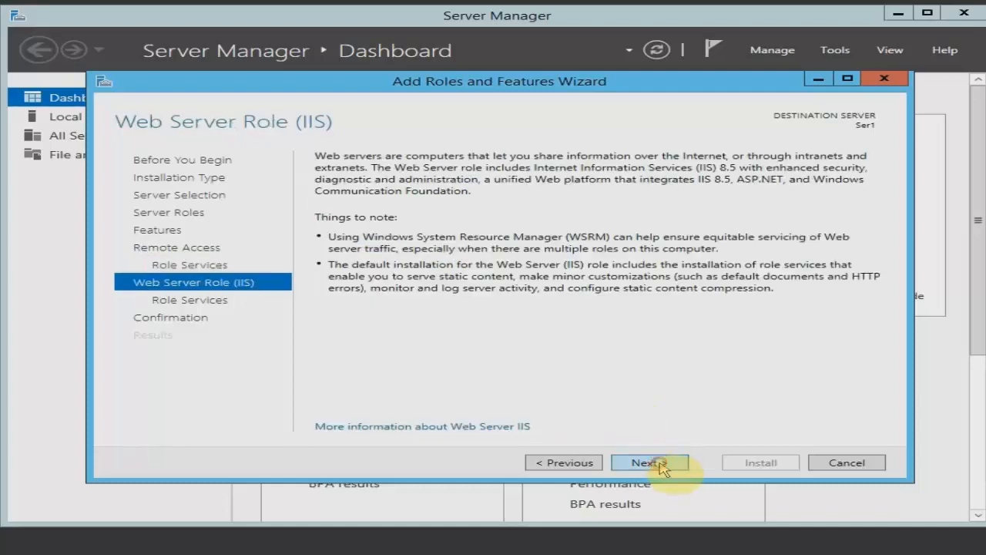
Step: Review the Web Server (IIS) role services and accept the default selection
{"action": "left_click", "coordinate": [660, 464]}
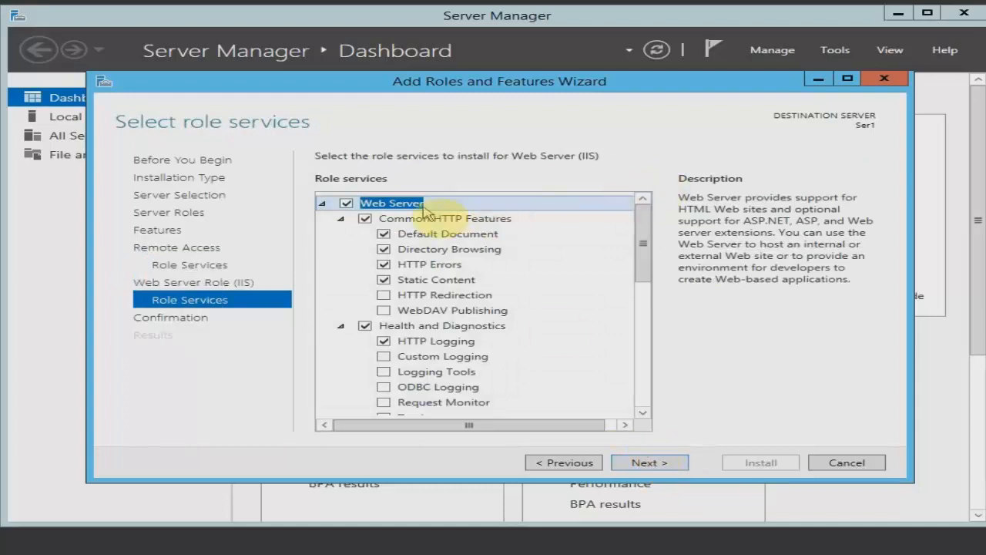
{"action": "left_click_drag", "start_coordinate": [643, 243], "coordinate": [652, 391]}
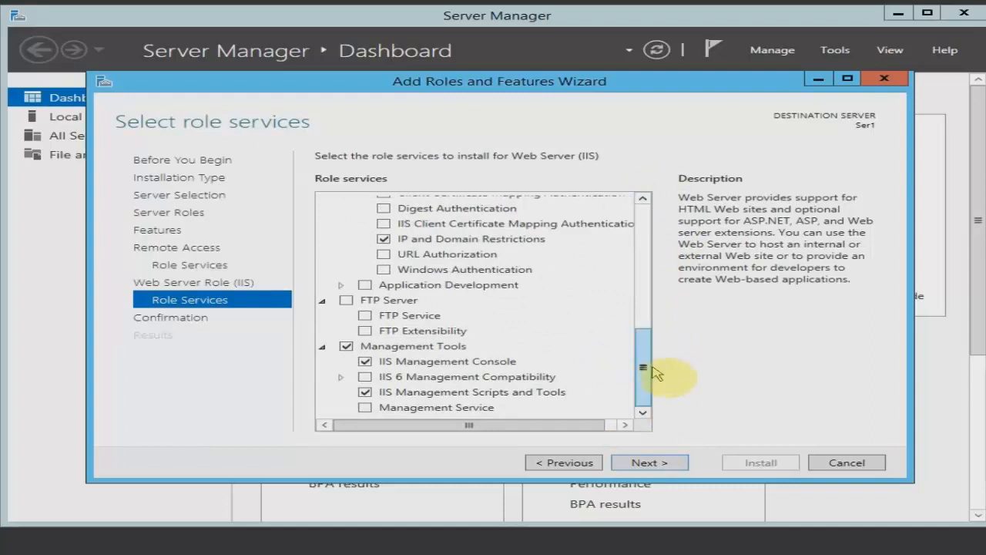
{"action": "left_click_drag", "start_coordinate": [641, 330], "coordinate": [646, 218]}
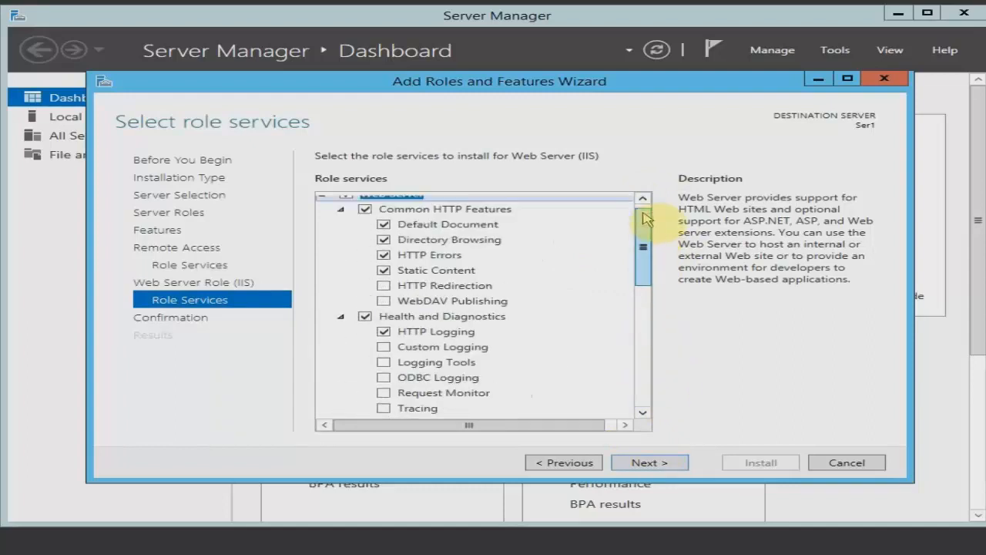
{"action": "left_click", "coordinate": [675, 464]}
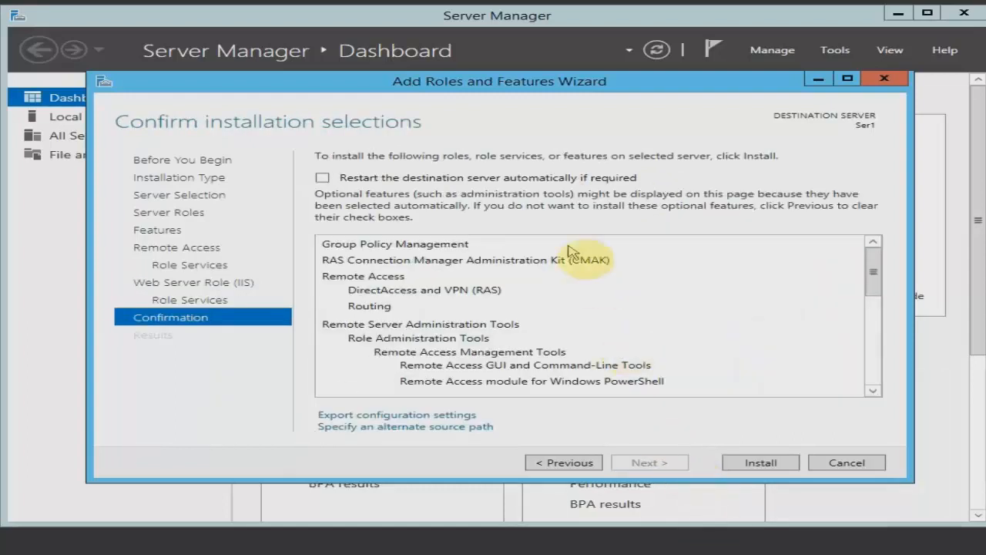
Step: Allow the destination server to restart automatically if required, install the selected roles, and close the wizard and Server Manager
{"action": "left_click", "coordinate": [563, 178]}
{"action": "left_click", "coordinate": [674, 336]}
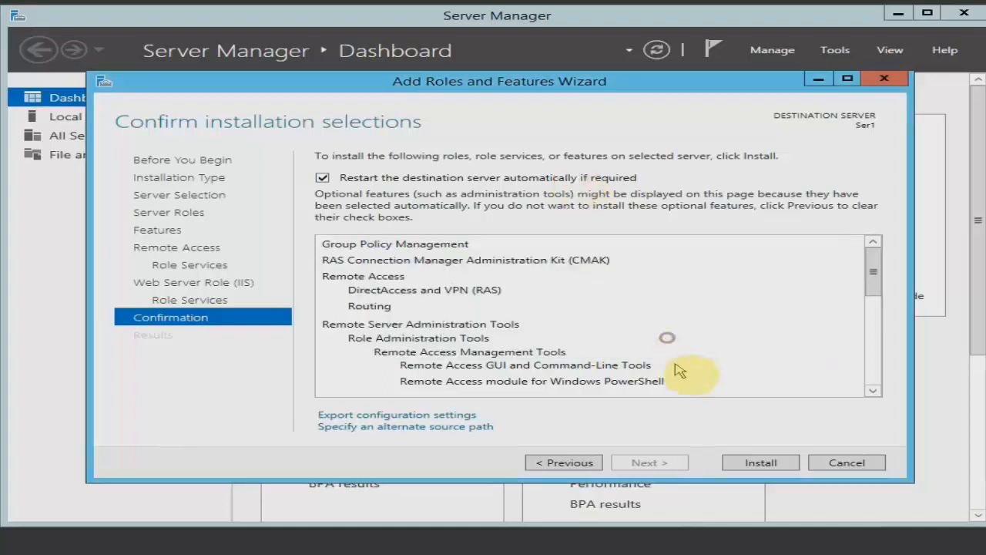
{"action": "left_click", "coordinate": [755, 464]}
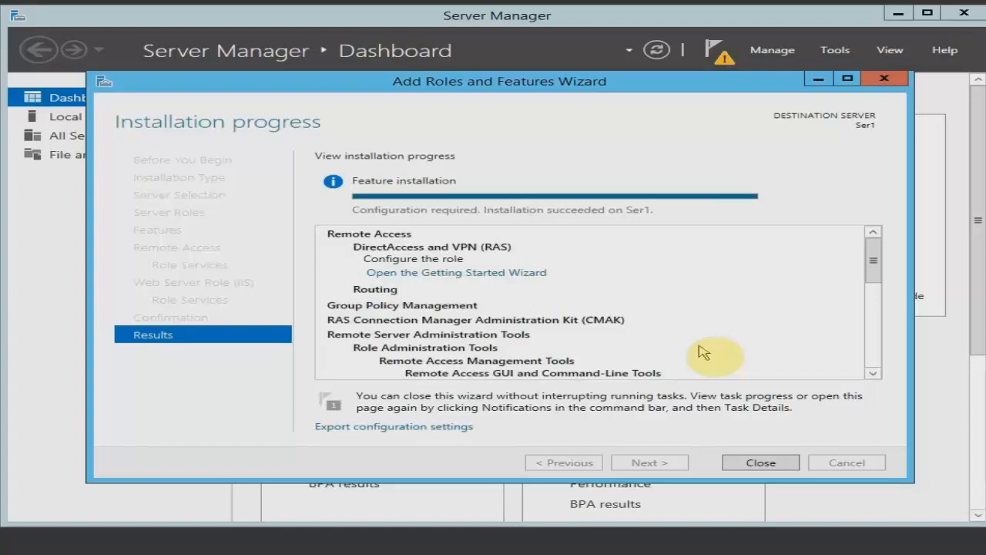
{"action": "left_click", "coordinate": [786, 463]}
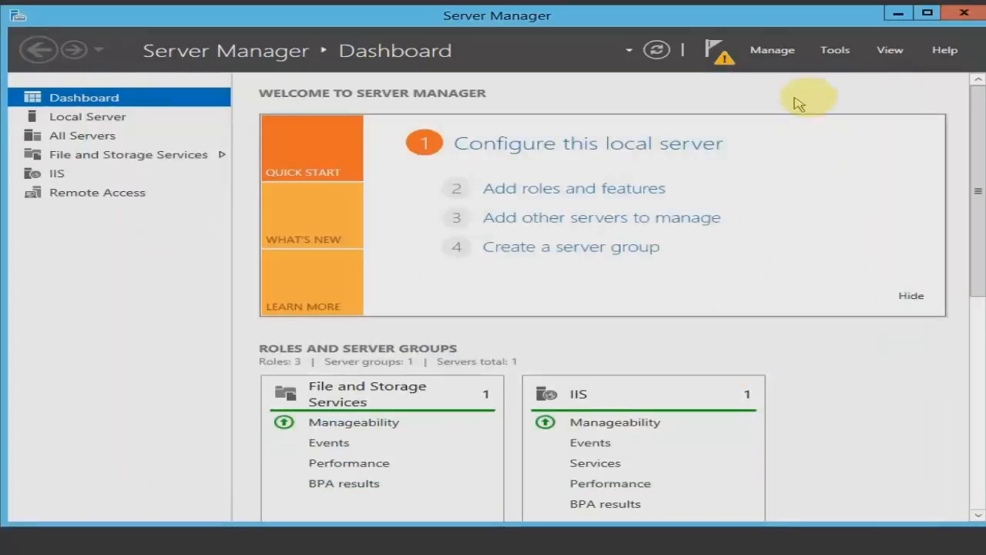
{"action": "left_click", "coordinate": [964, 13]}
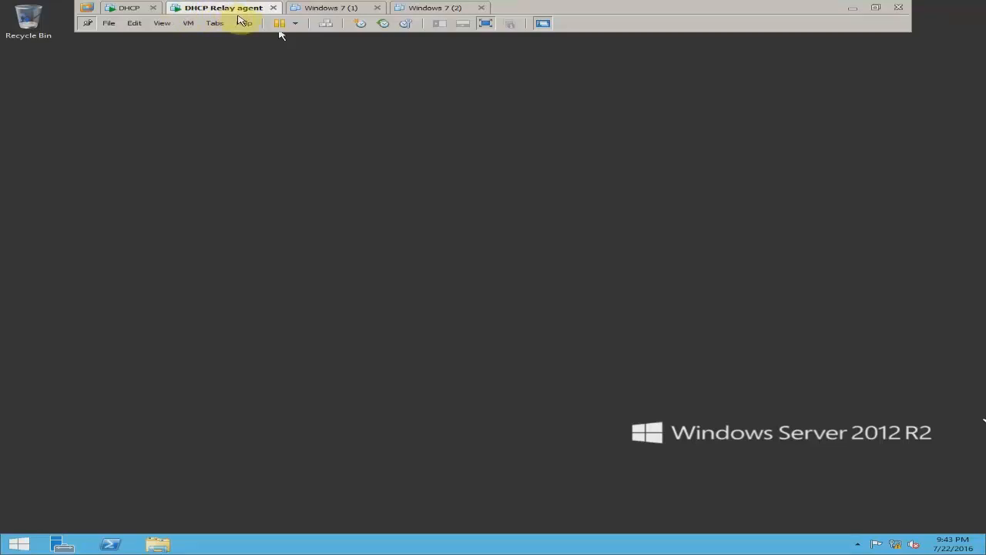
Step: Reorder the open virtual machines so Windows 7 (1) sits between DHCP and DHCP Relay agent
{"action": "left_click", "coordinate": [338, 9]}
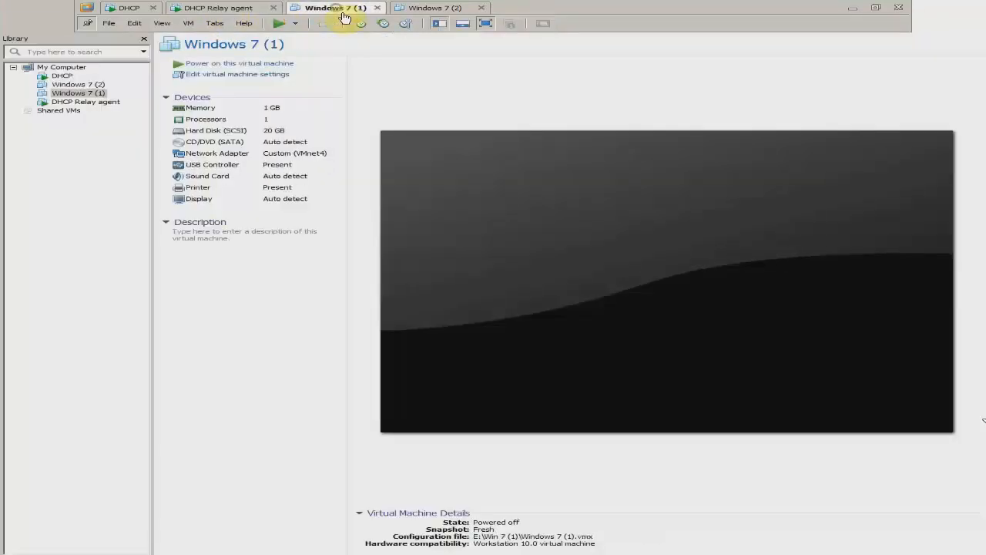
{"action": "left_click_drag", "start_coordinate": [348, 13], "coordinate": [196, 11]}
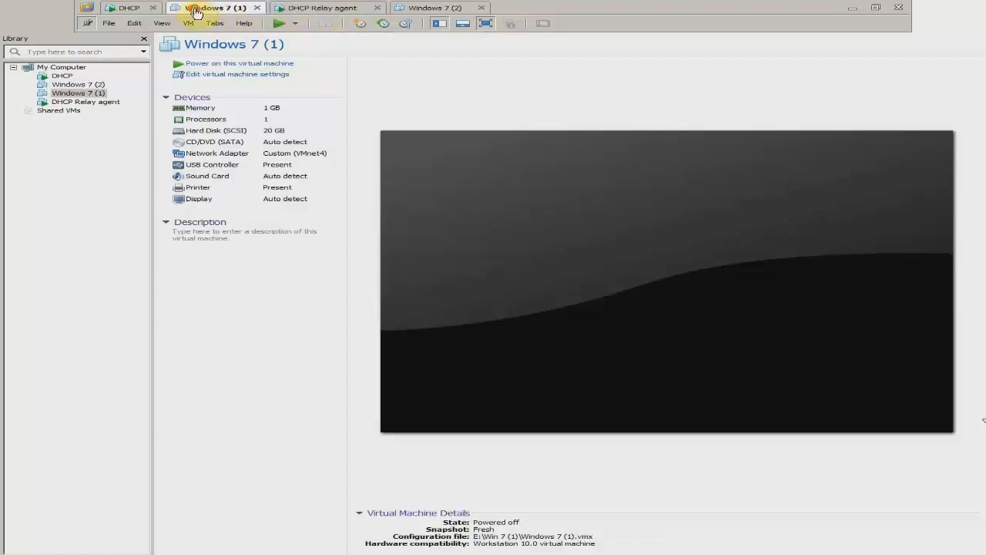
{"action": "left_click", "coordinate": [130, 13]}
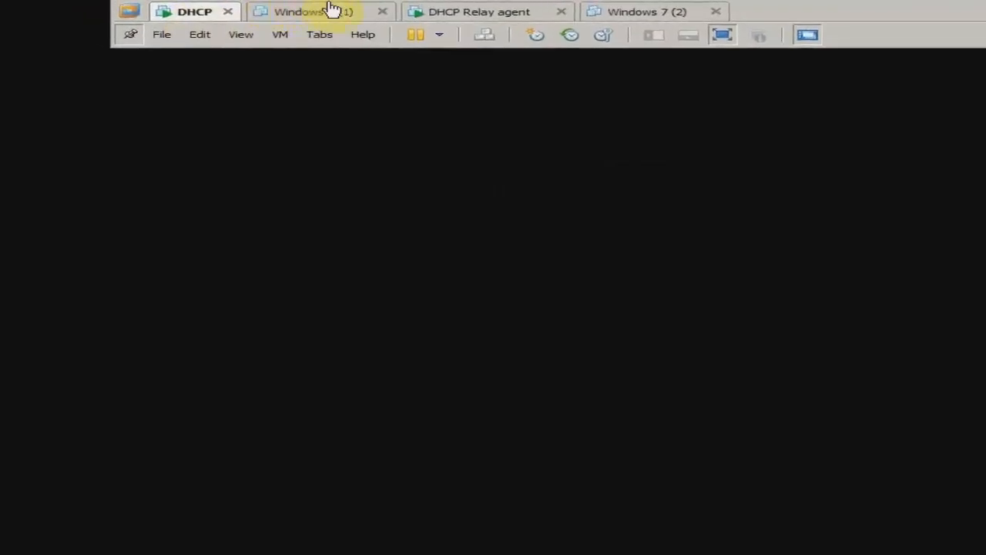
Step: Set the Windows 7 (1) virtual machine's network adapter to the custom network VMnet4
{"action": "left_click", "coordinate": [228, 8]}
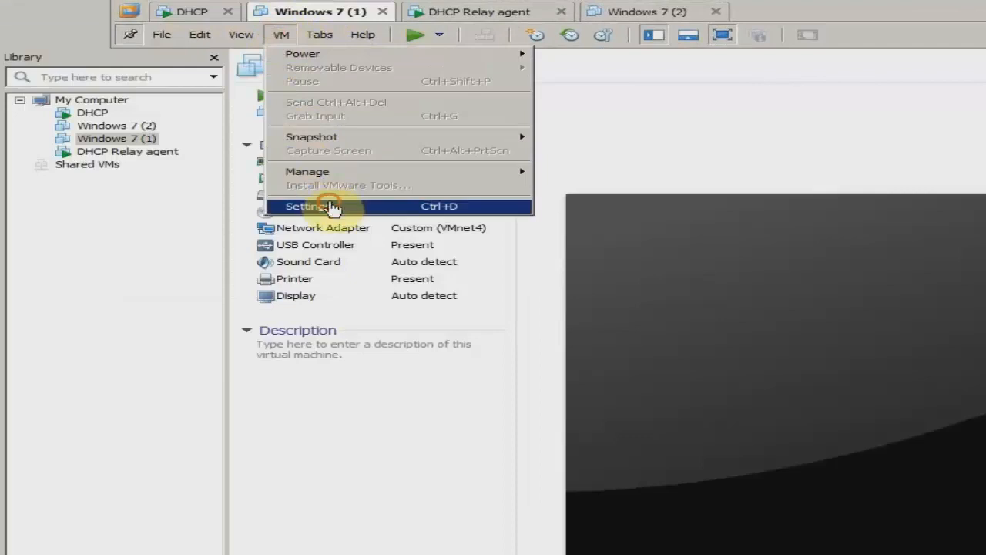
{"action": "left_click", "coordinate": [329, 206]}
{"action": "left_click", "coordinate": [459, 288]}
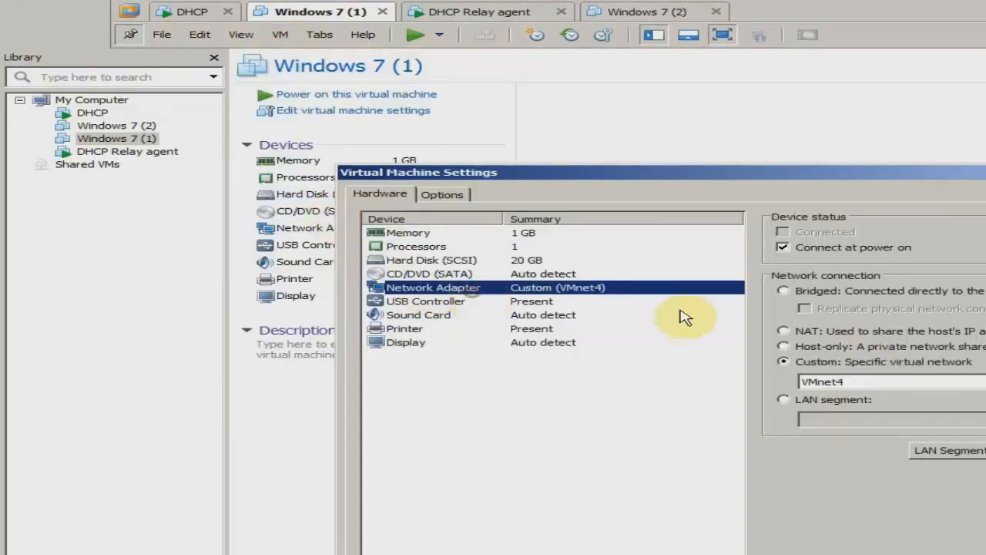
{"action": "left_click", "coordinate": [858, 381]}
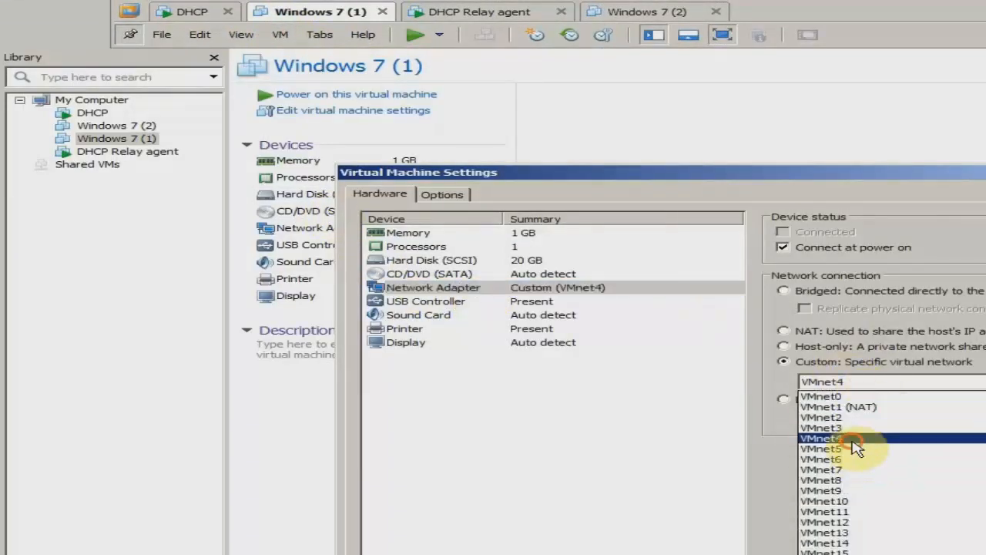
{"action": "left_click", "coordinate": [852, 441]}
{"action": "left_click", "coordinate": [886, 554]}
Step: Set the Windows 7 (2) virtual machine's network adapter to the custom network VMnet5
{"action": "left_click", "coordinate": [196, 11]}
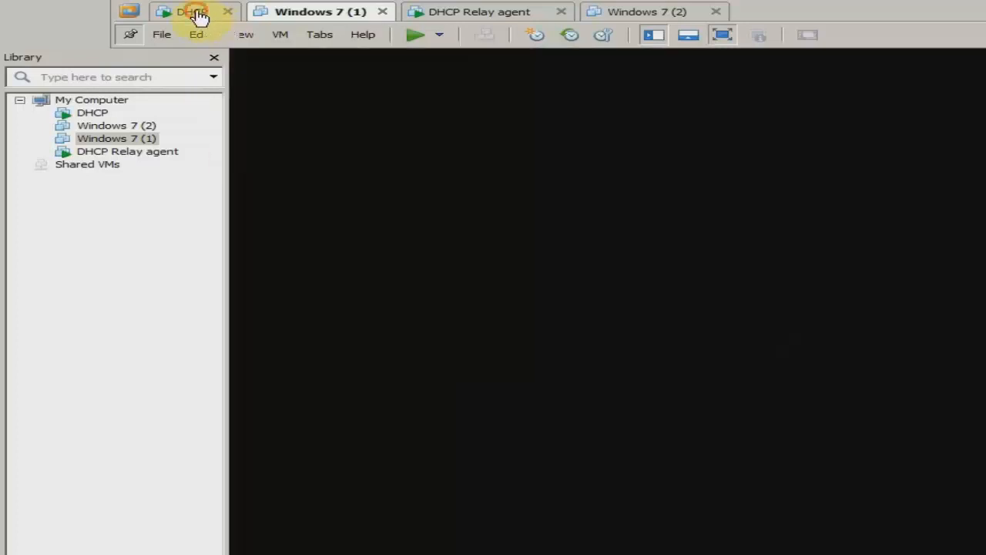
{"action": "left_click", "coordinate": [295, 9]}
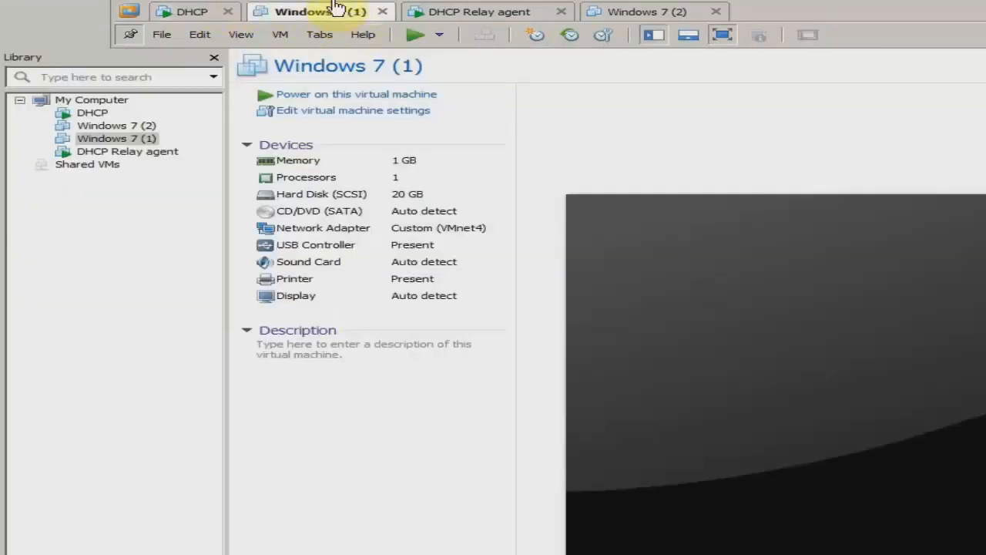
{"action": "left_click", "coordinate": [480, 15]}
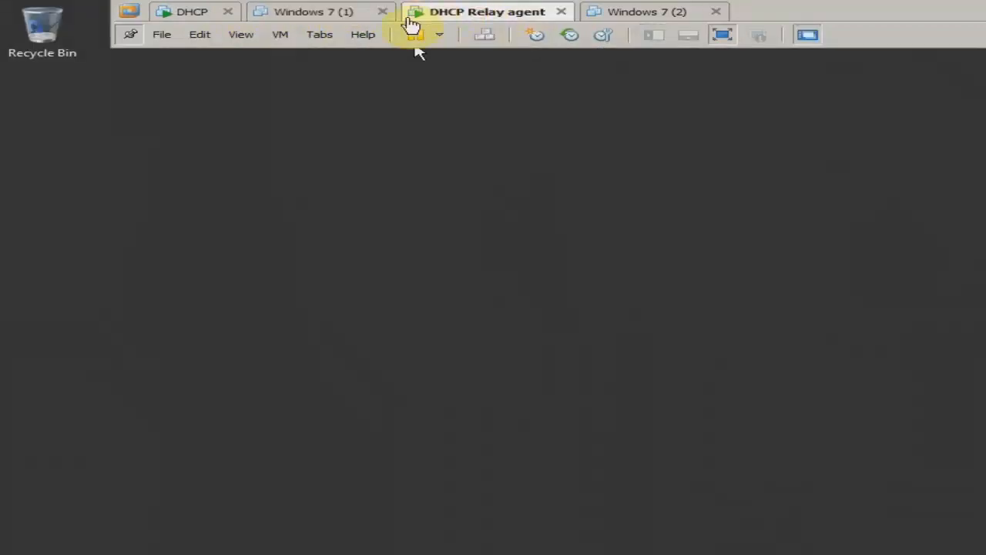
{"action": "left_click", "coordinate": [633, 16]}
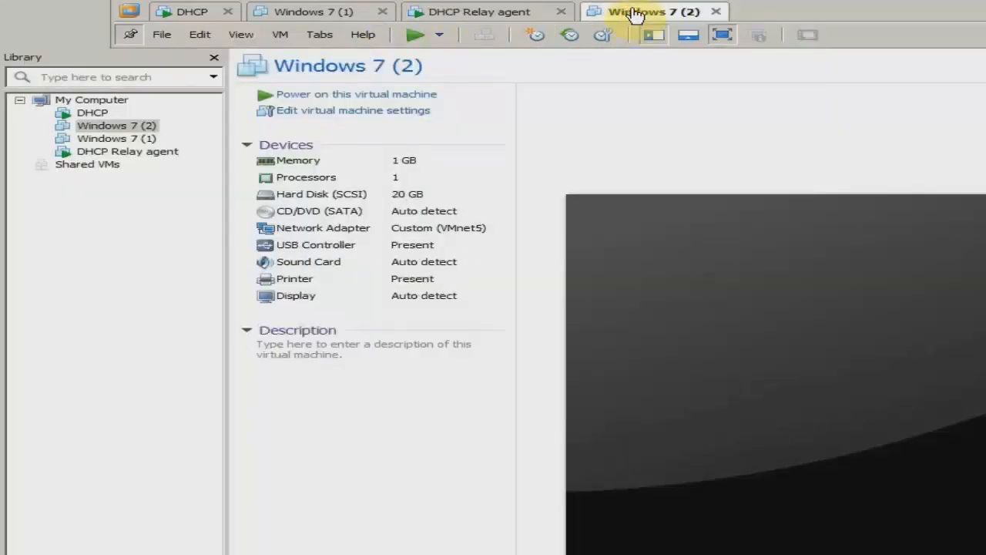
{"action": "left_click", "coordinate": [280, 34]}
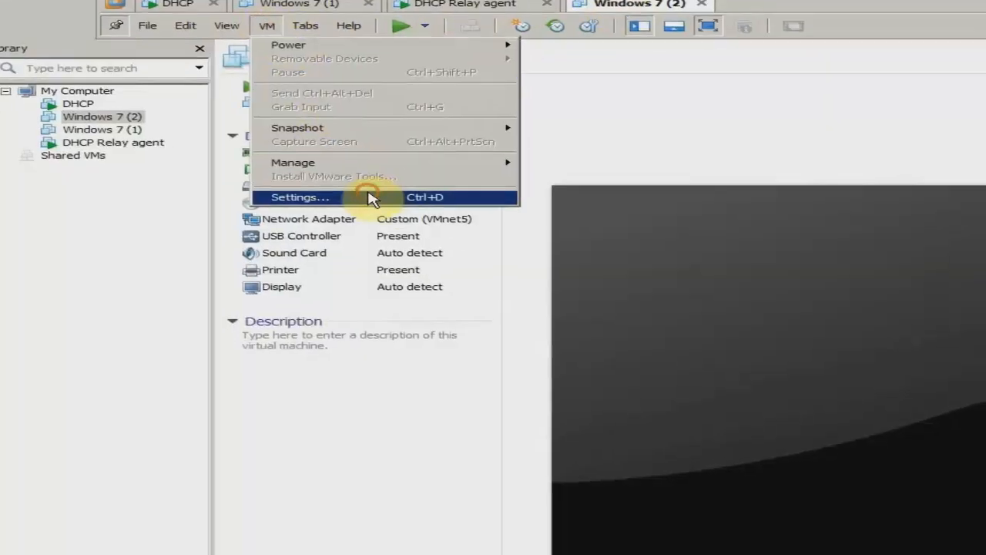
{"action": "left_click", "coordinate": [368, 199]}
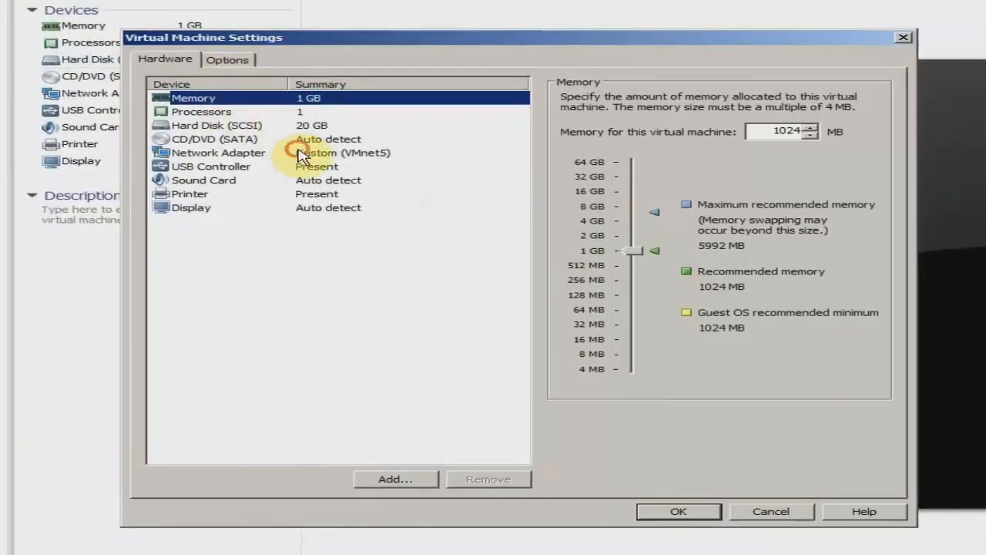
{"action": "left_click", "coordinate": [501, 278]}
{"action": "left_click", "coordinate": [626, 244]}
{"action": "left_click", "coordinate": [636, 314]}
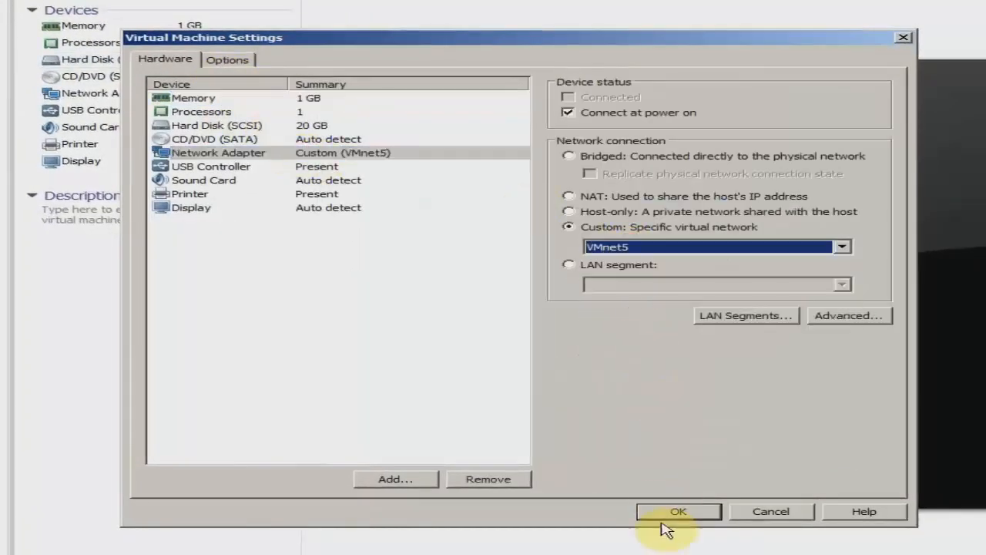
{"action": "left_click", "coordinate": [732, 552]}
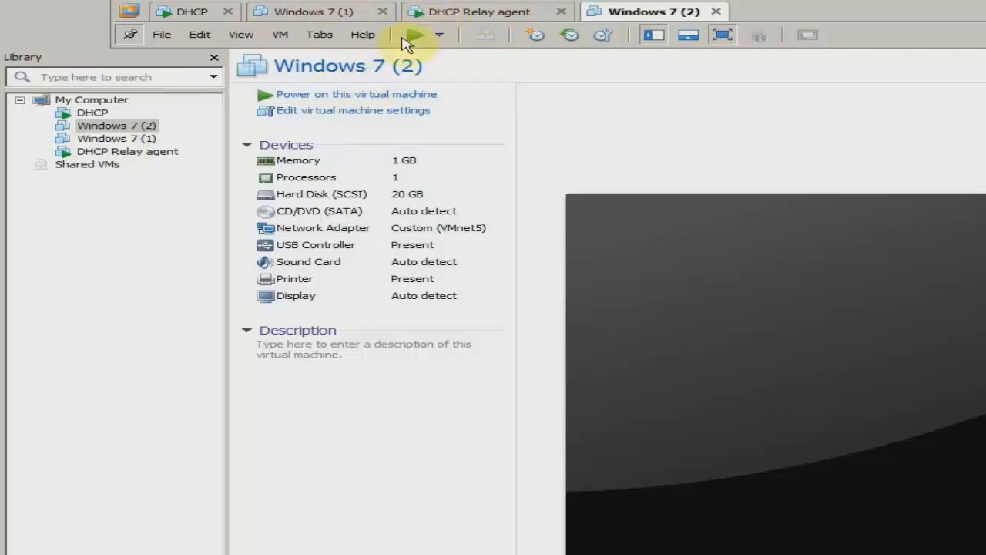
Step: Switch to the DHCP virtual machine and open the TCP/IPv4 properties of its Ethernet0 adapter
{"action": "left_click", "coordinate": [195, 9]}
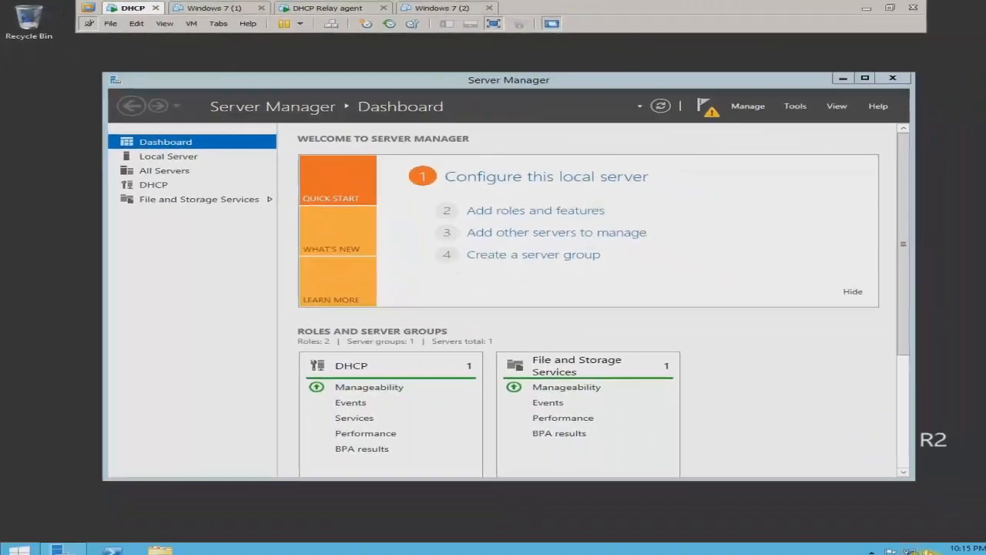
{"action": "right_click", "coordinate": [921, 551]}
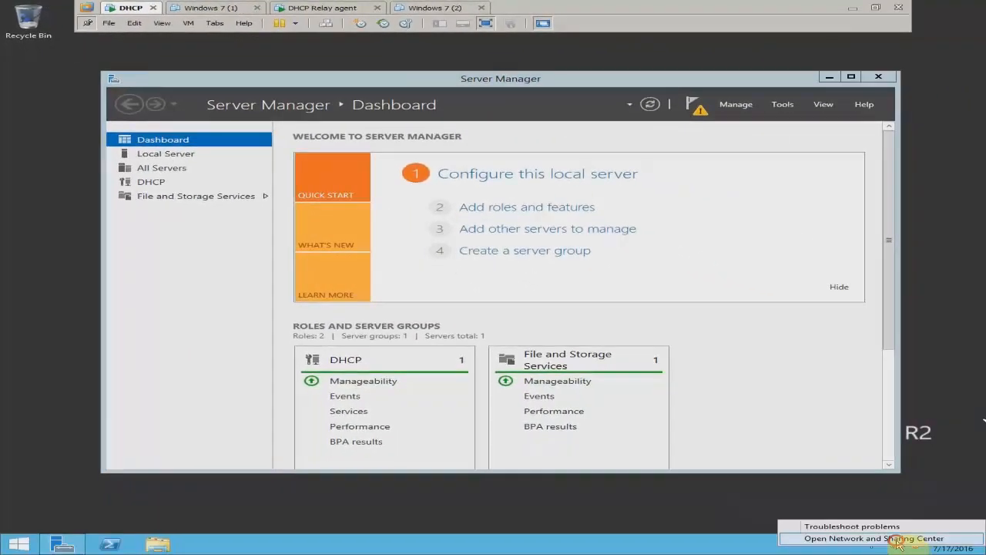
{"action": "left_click", "coordinate": [856, 543]}
{"action": "left_click", "coordinate": [285, 170]}
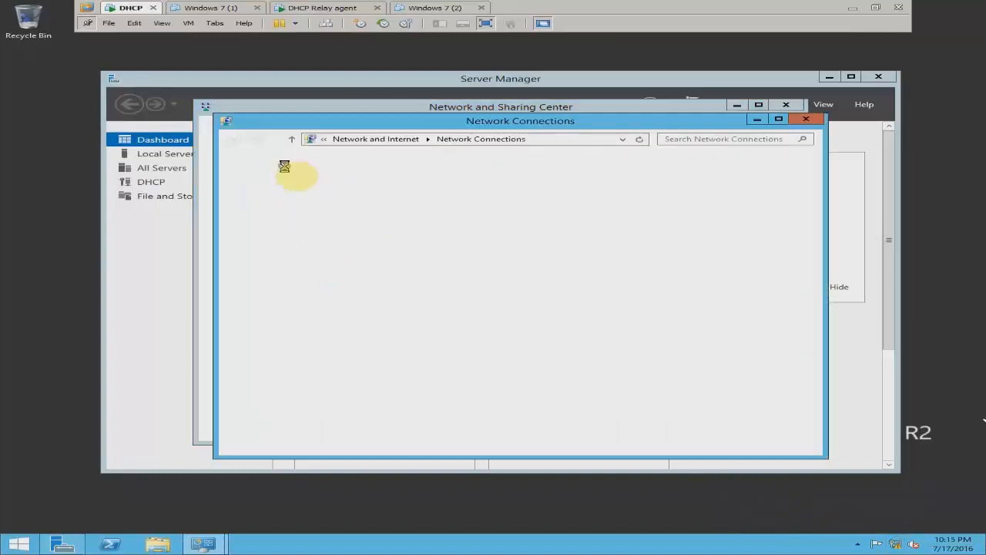
{"action": "right_click", "coordinate": [284, 179]}
{"action": "left_click", "coordinate": [331, 278]}
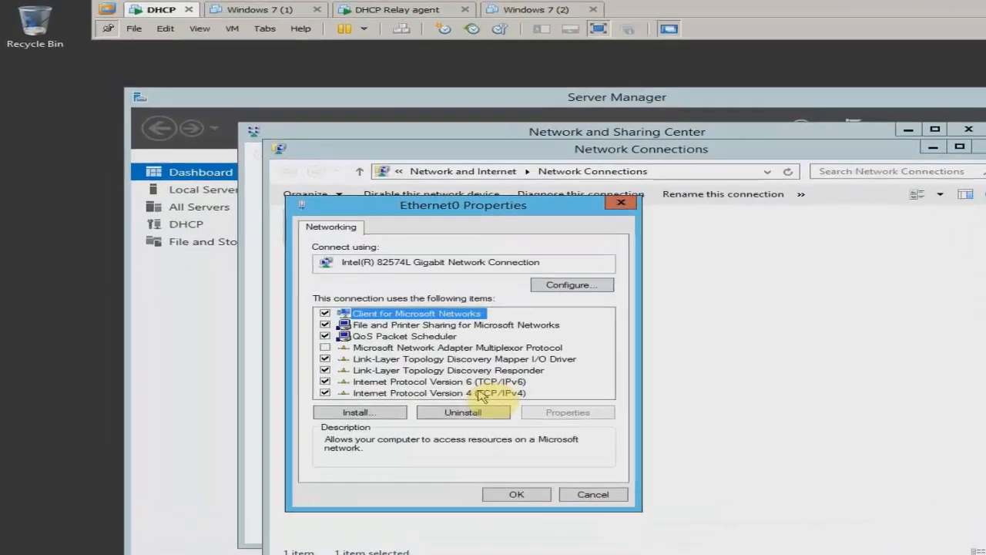
{"action": "double_click", "coordinate": [420, 318]}
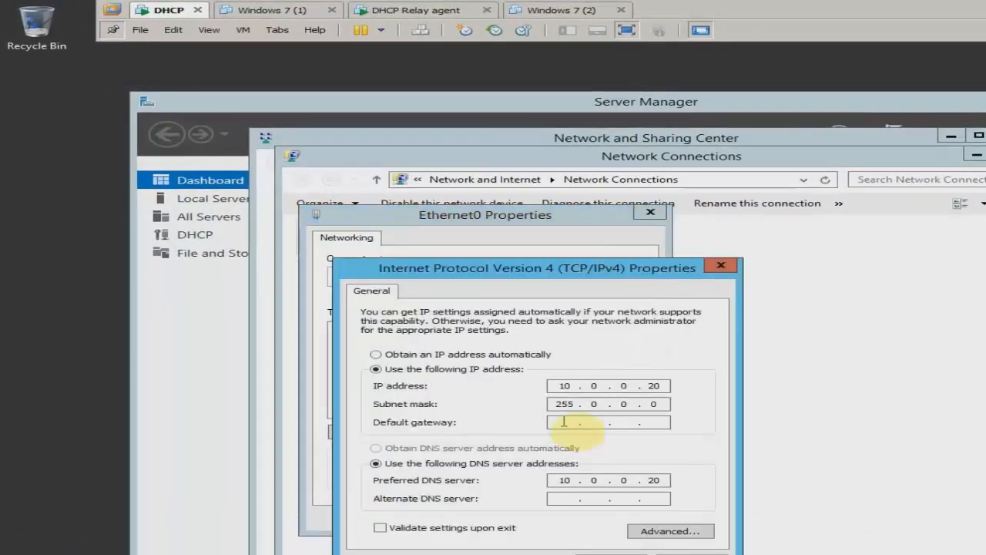
Step: Set Ethernet0's default gateway to 10.0.0.11, apply the settings, and close the network windows
{"action": "type", "text": ".0"}
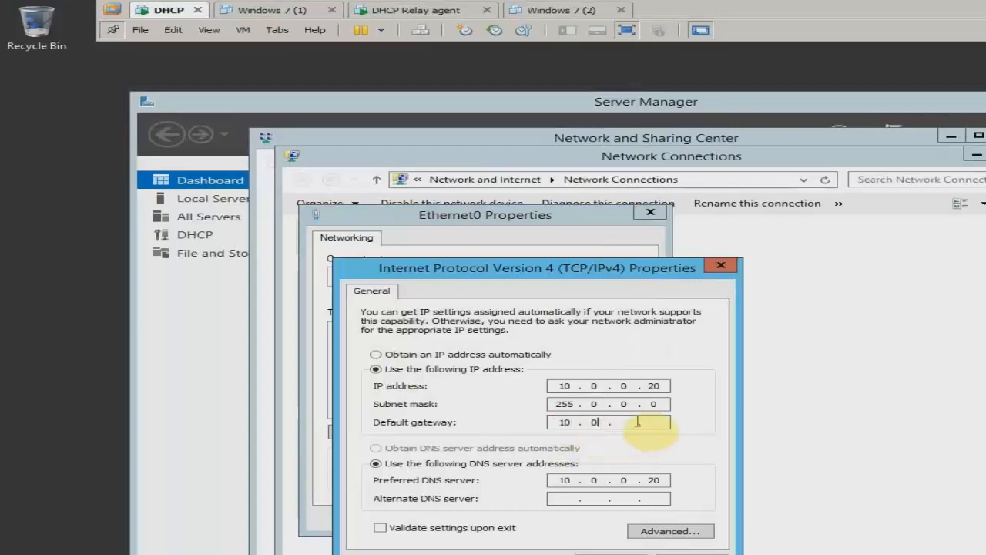
{"action": "type", "text": ".0"}
{"action": "left_click", "coordinate": [651, 421]}
{"action": "type", "text": "11"}
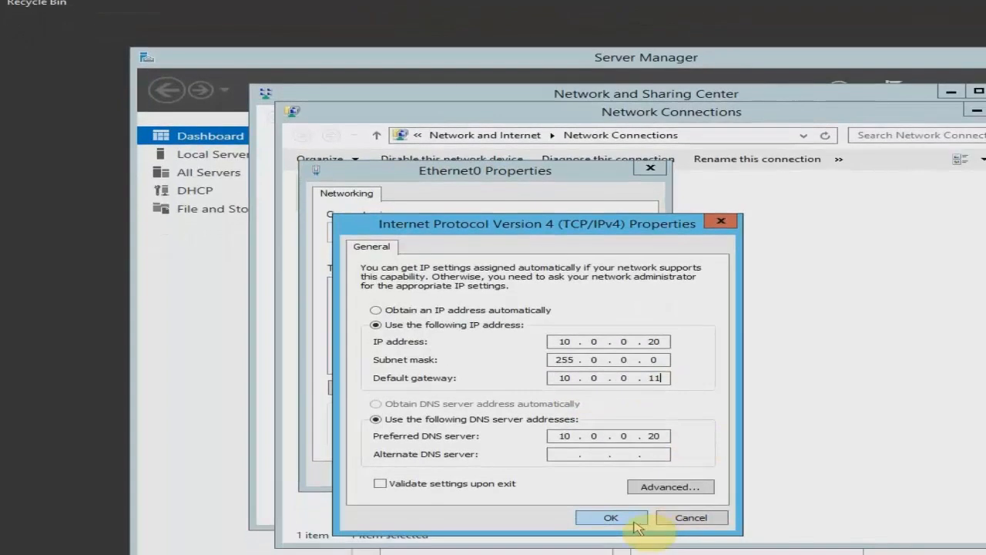
{"action": "left_click", "coordinate": [611, 517]}
{"action": "left_click", "coordinate": [555, 473]}
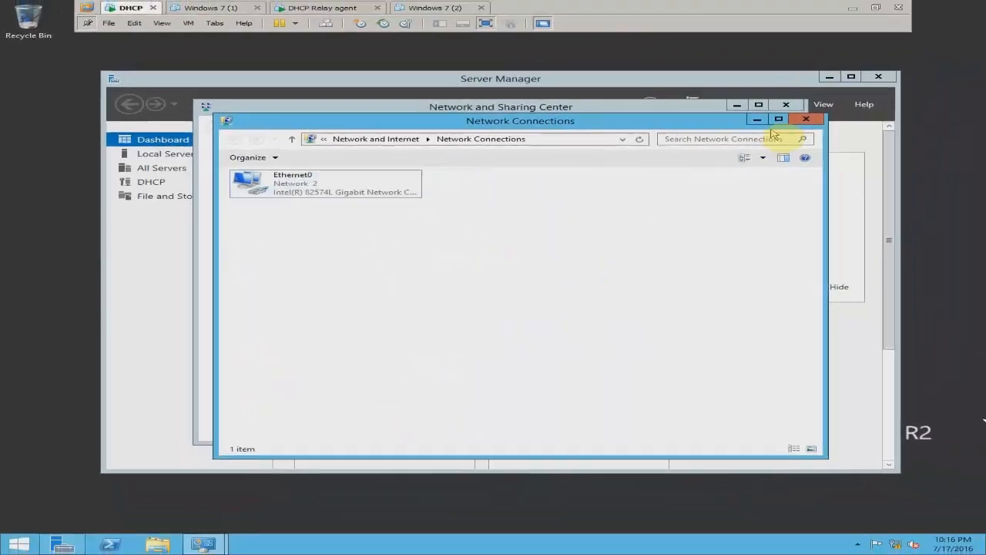
{"action": "left_click", "coordinate": [806, 118]}
{"action": "left_click", "coordinate": [785, 105]}
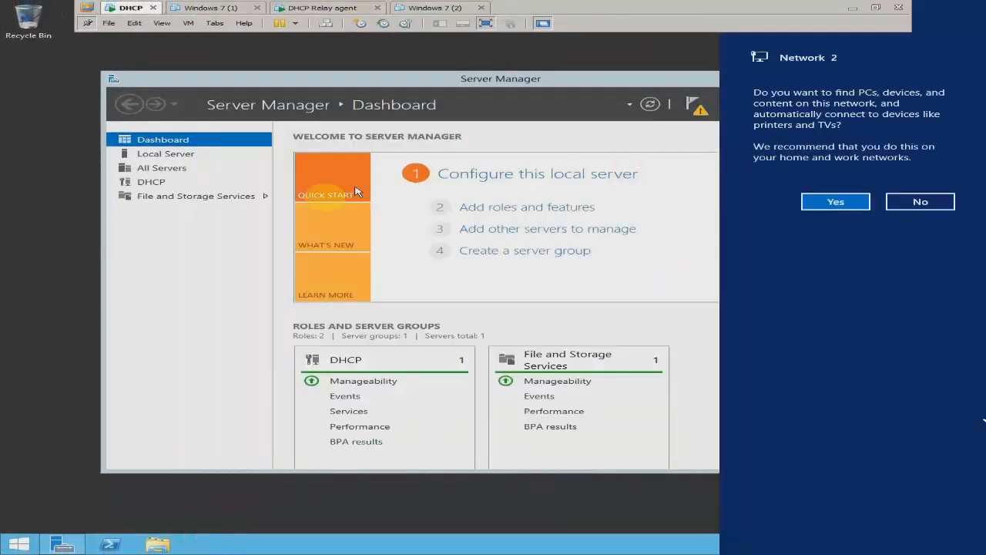
Step: Dismiss the network discovery prompt and open DHCP Manager for server SER2 from Server Manager's DHCP server list
{"action": "left_click", "coordinate": [162, 193]}
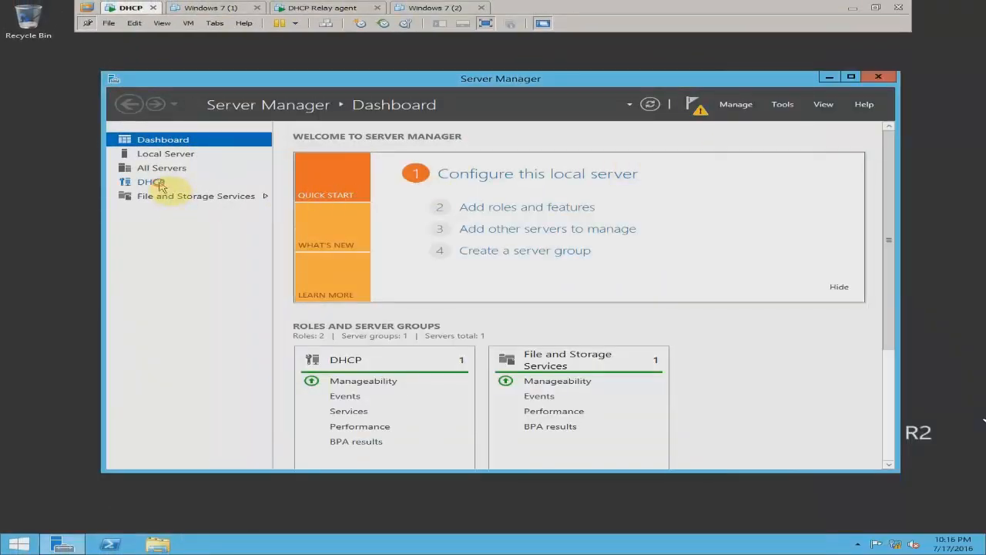
{"action": "left_click", "coordinate": [154, 182]}
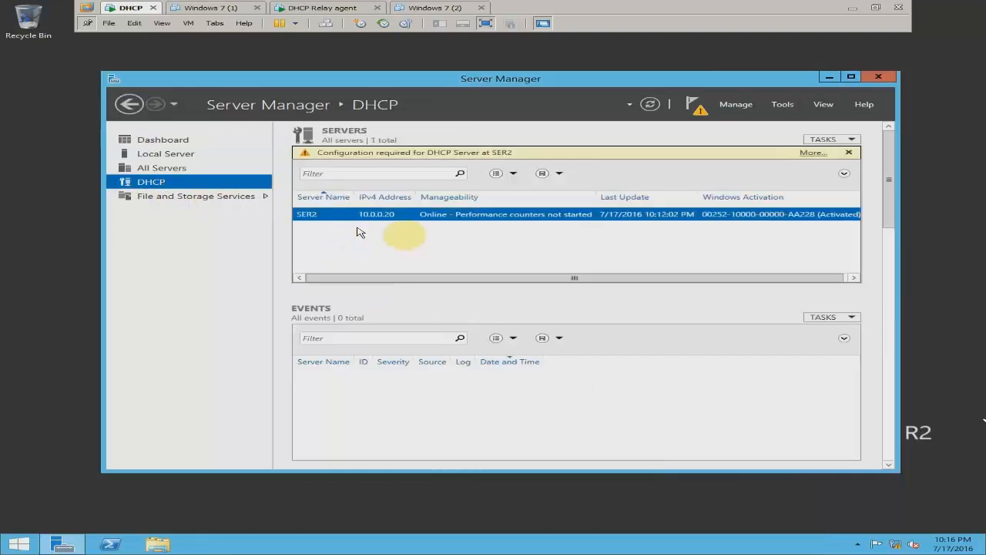
{"action": "right_click", "coordinate": [398, 216]}
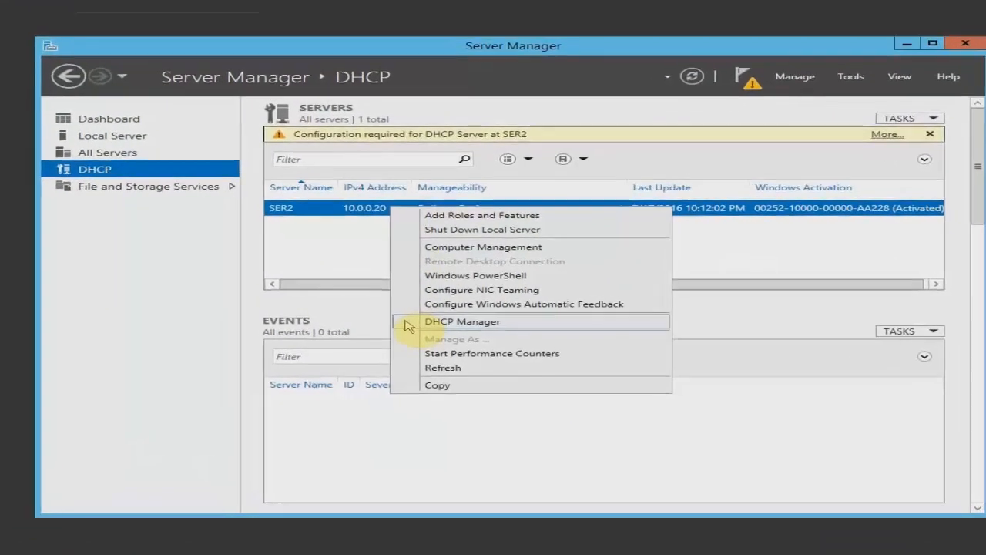
{"action": "left_click", "coordinate": [409, 325]}
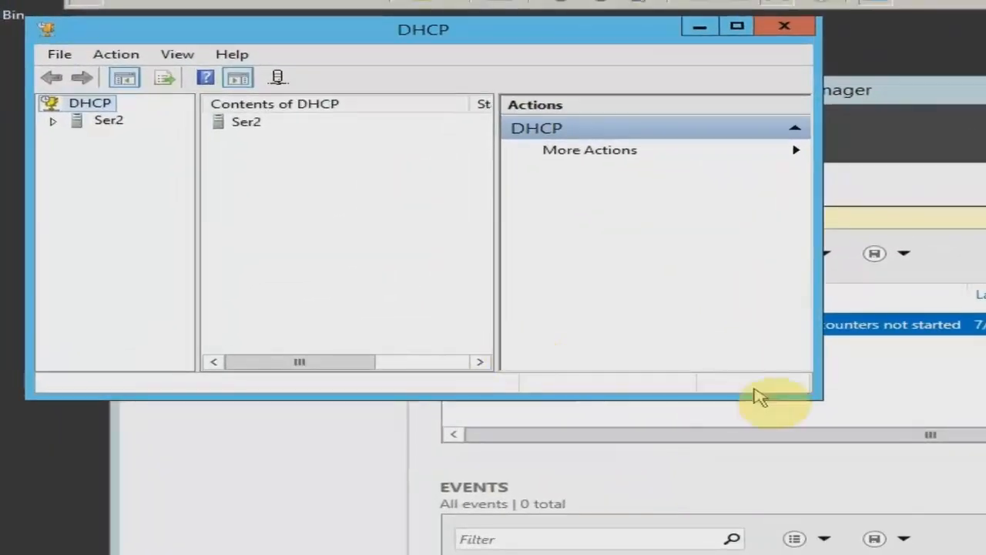
Step: Enlarge and reposition the DHCP console window, and widen its console tree
{"action": "left_click_drag", "start_coordinate": [814, 394], "coordinate": [969, 536]}
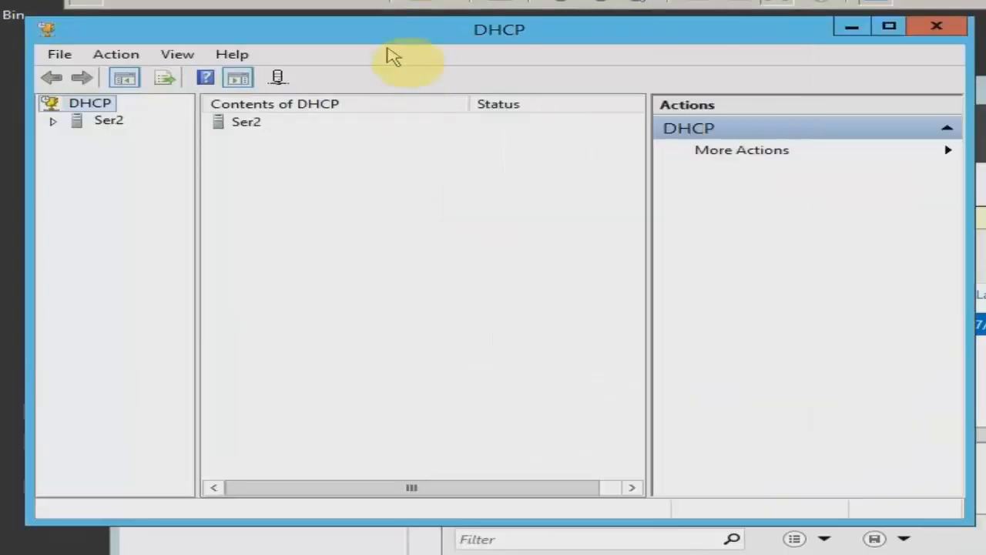
{"action": "left_click_drag", "start_coordinate": [390, 55], "coordinate": [509, 188]}
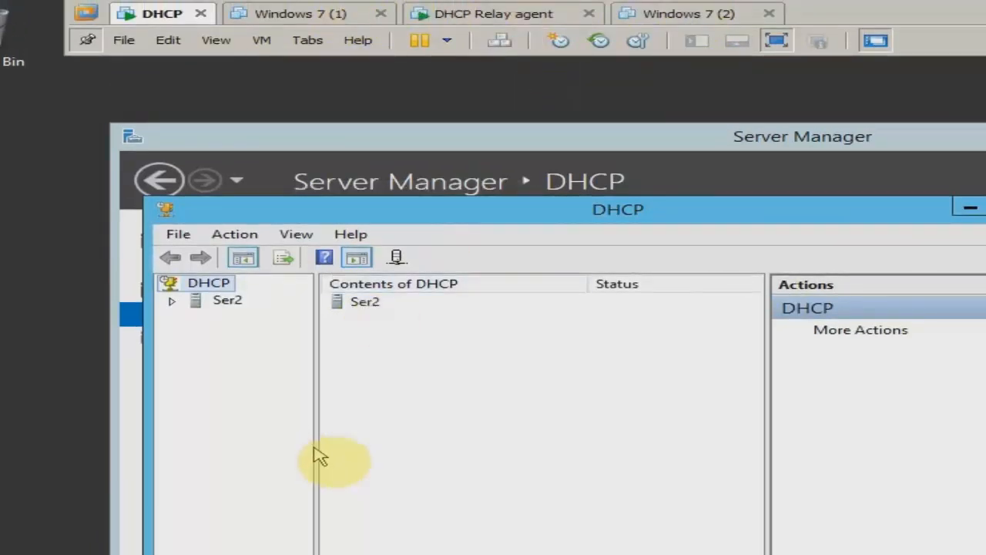
{"action": "left_click_drag", "start_coordinate": [319, 456], "coordinate": [485, 440]}
Step: Start a new scope under Ser2's IPv4 node and name it "10 ka network"
{"action": "left_click", "coordinate": [171, 301]}
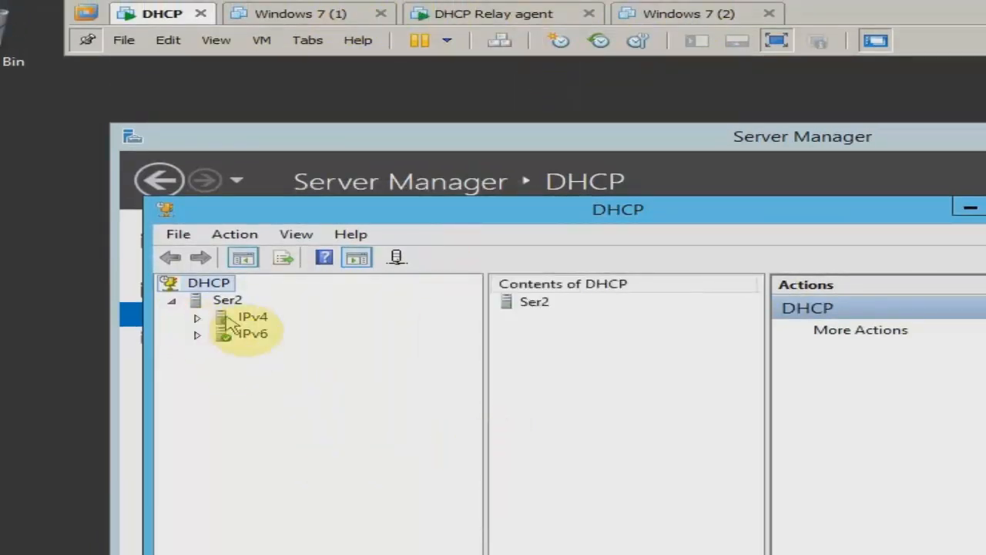
{"action": "left_click", "coordinate": [208, 318]}
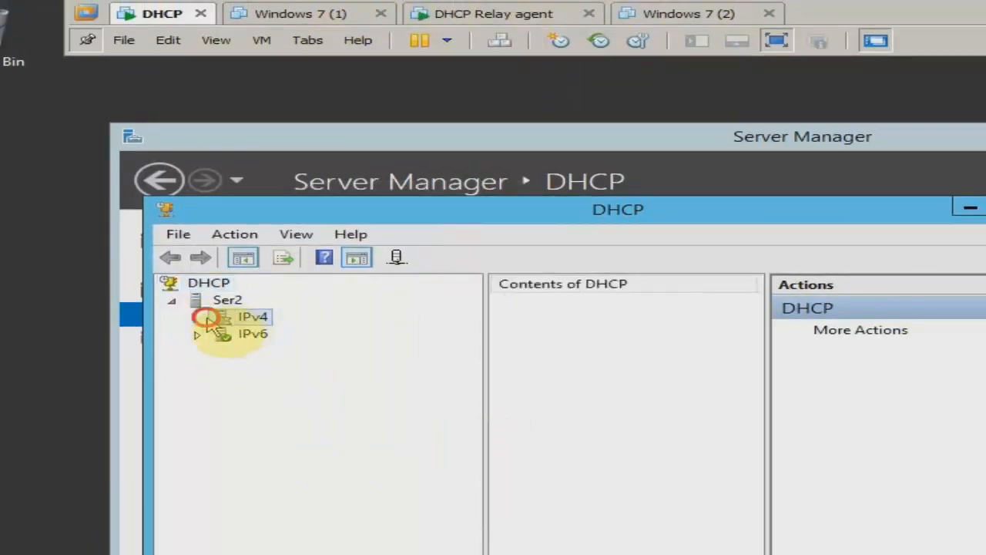
{"action": "right_click", "coordinate": [245, 328]}
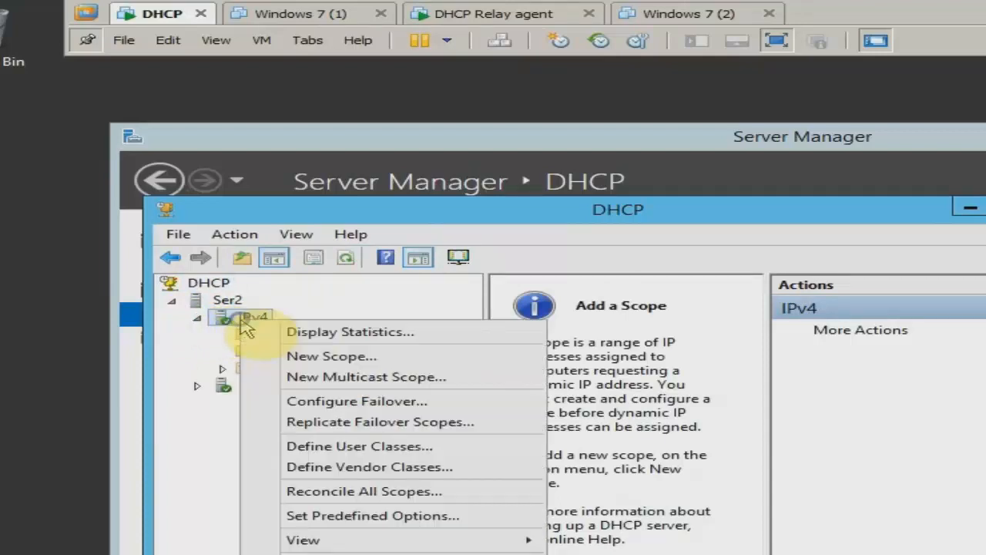
{"action": "left_click", "coordinate": [260, 356]}
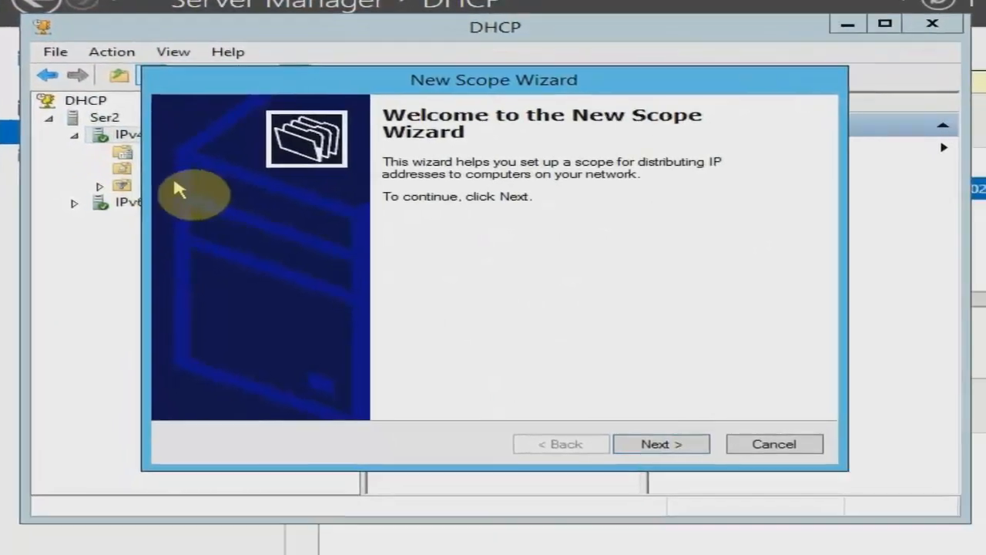
{"action": "key", "text": "Return"}
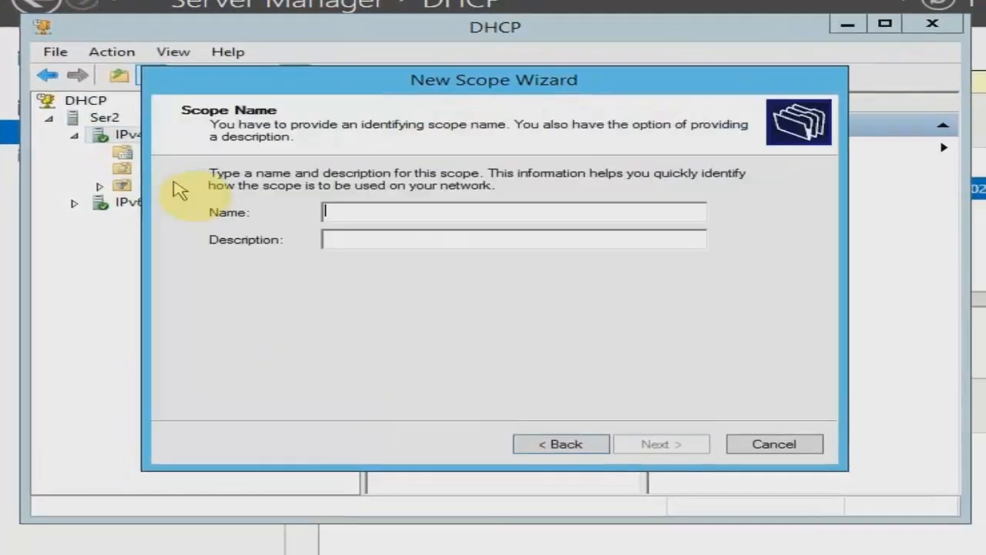
{"action": "type", "text": "10 ka network"}
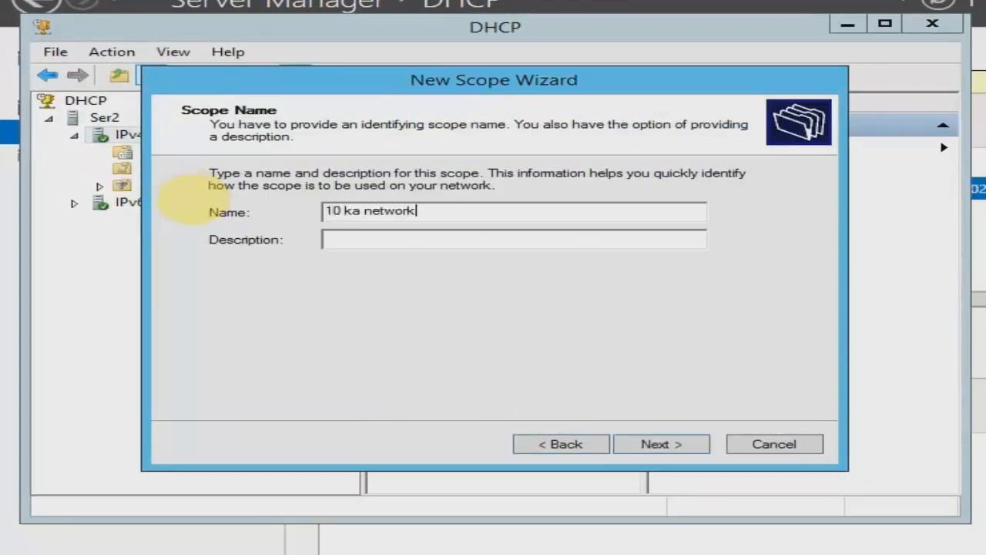
{"action": "key", "text": "Return"}
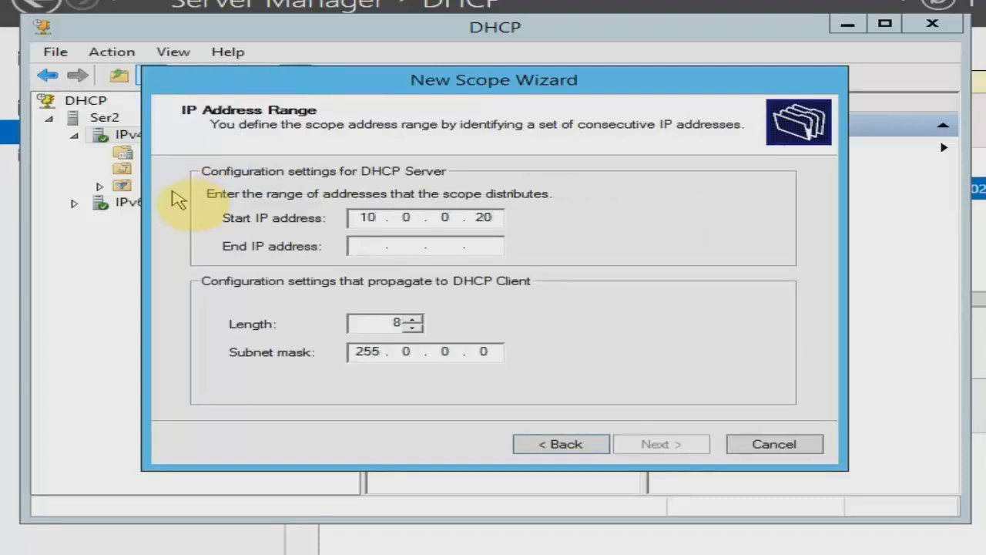
Step: Set the scope's address range to 10.0.0.20 through 10.0.0.100, with no exclusions and the default lease duration
{"action": "type", "text": "10.0.0.100"}
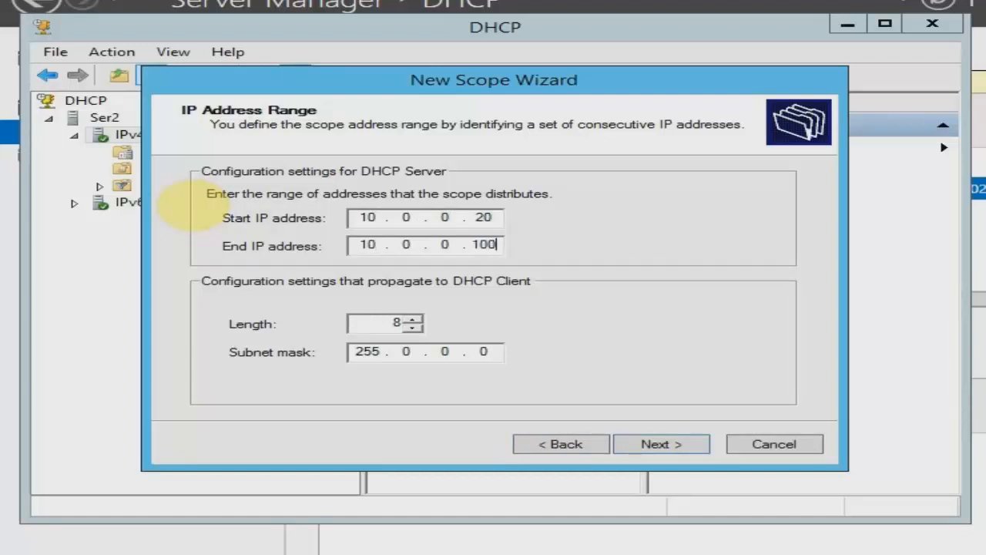
{"action": "left_click", "coordinate": [621, 434]}
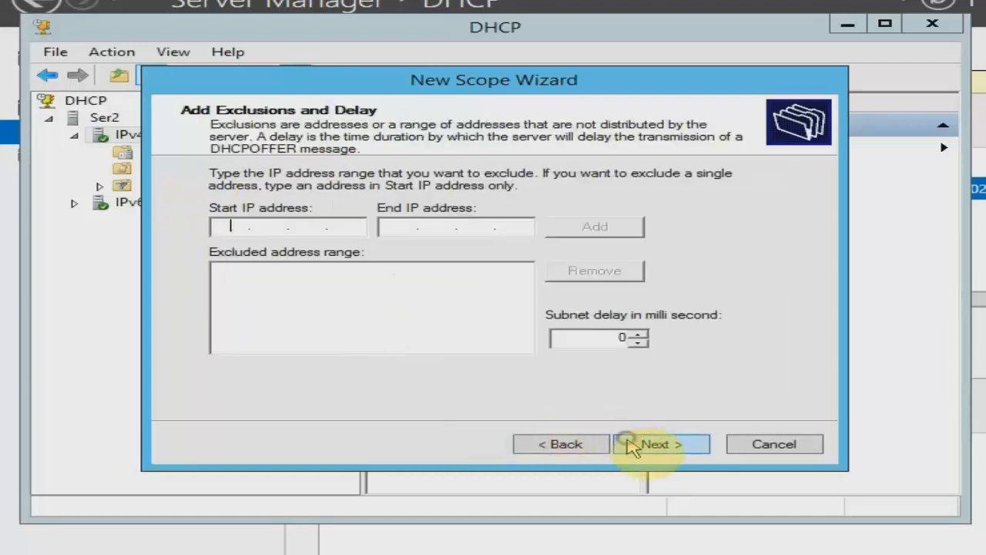
{"action": "left_click", "coordinate": [628, 445]}
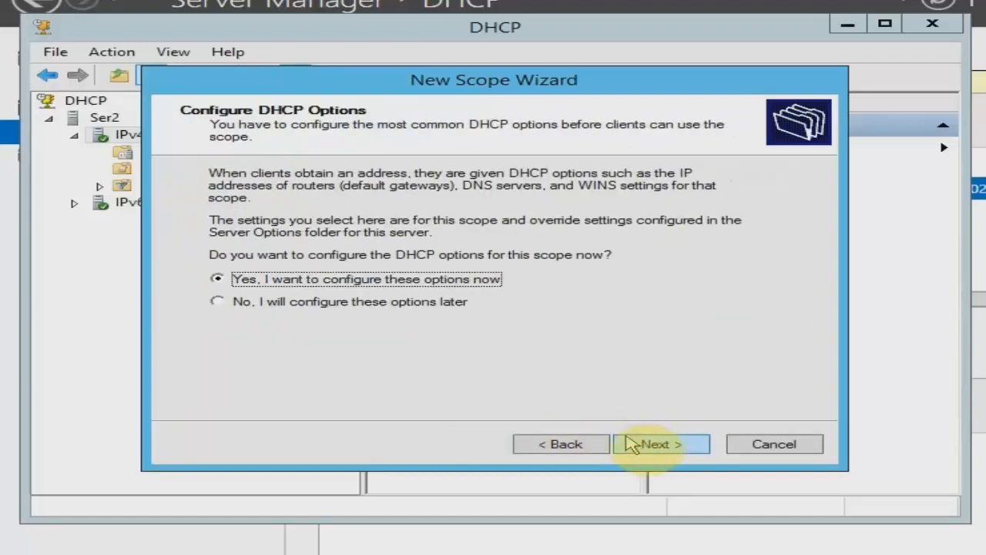
Step: Decline to configure DHCP options for the 10 ka network scope now and finish the wizard
{"action": "left_click", "coordinate": [632, 444]}
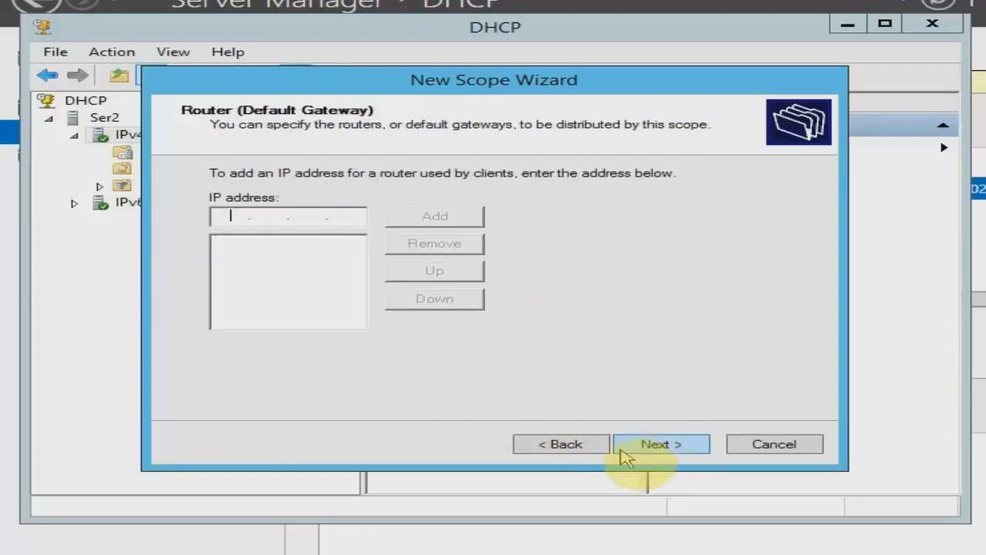
{"action": "left_click", "coordinate": [583, 445]}
{"action": "left_click", "coordinate": [289, 302]}
{"action": "left_click", "coordinate": [699, 446]}
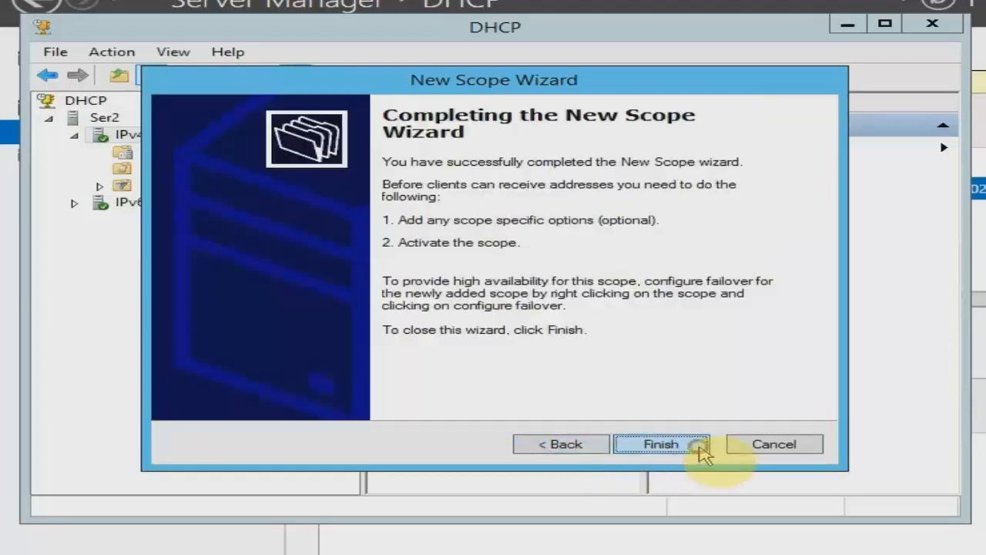
{"action": "left_click", "coordinate": [693, 445]}
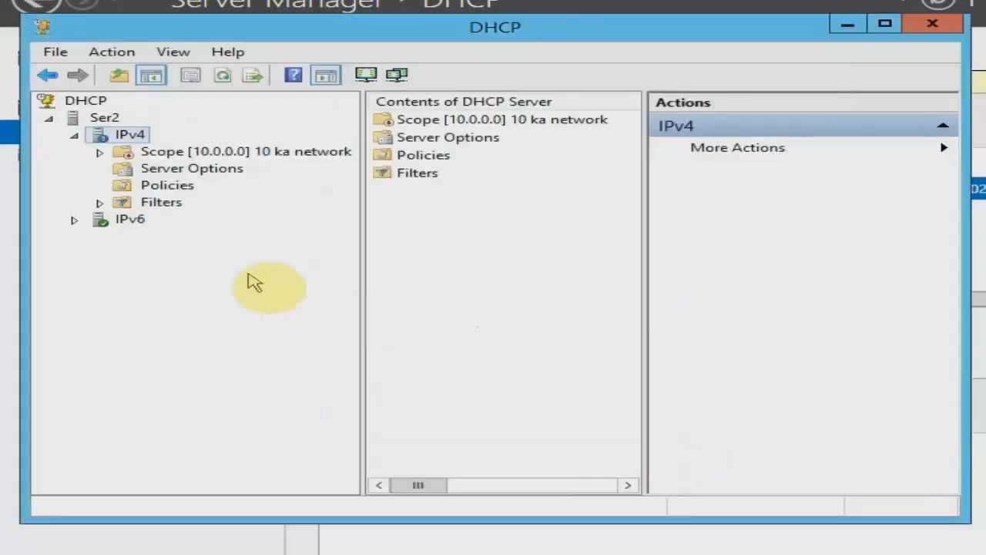
Step: Start a second IPv4 scope and name it "11 ka network"
{"action": "right_click", "coordinate": [115, 137]}
{"action": "left_click", "coordinate": [158, 169]}
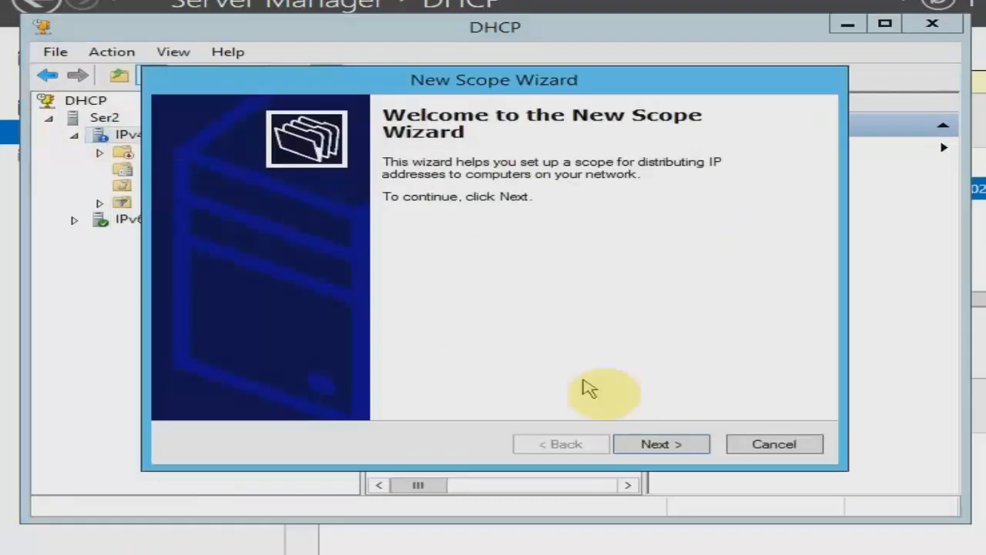
{"action": "left_click", "coordinate": [664, 445]}
{"action": "type", "text": "11 ka network"}
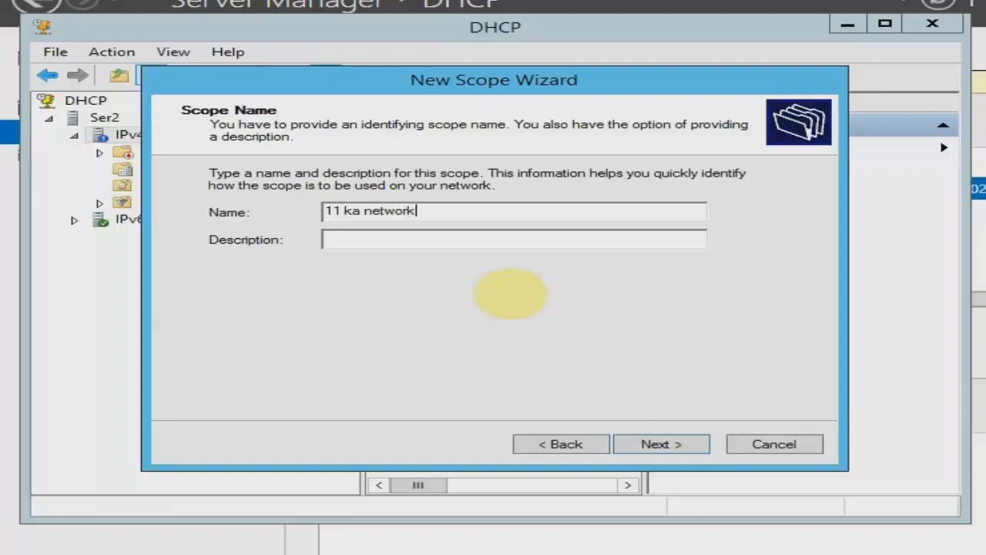
{"action": "key", "text": "Return"}
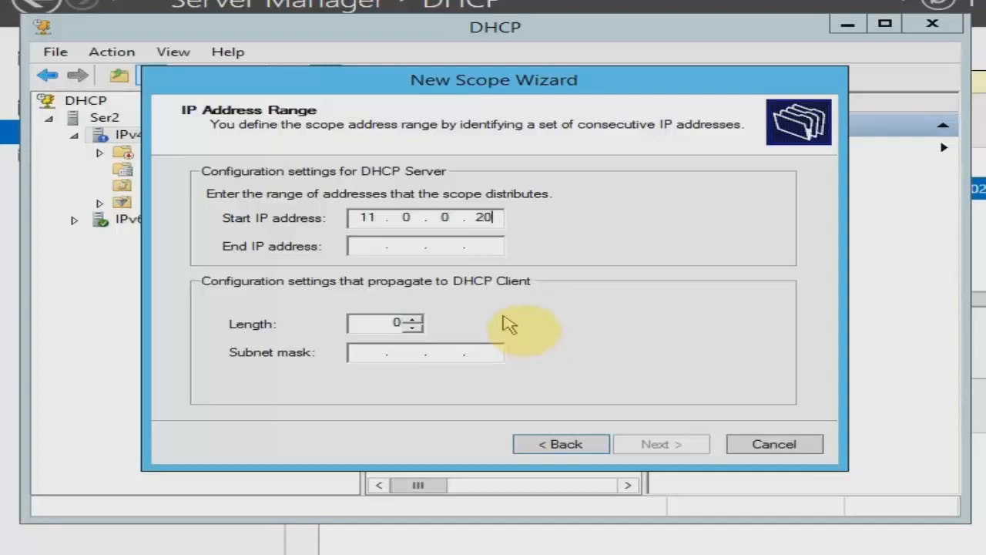
Step: Set the second scope's address range to 11.0.0.20 through 11.0.0.100, with no exclusions and the default lease duration
{"action": "type", "text": "11."}
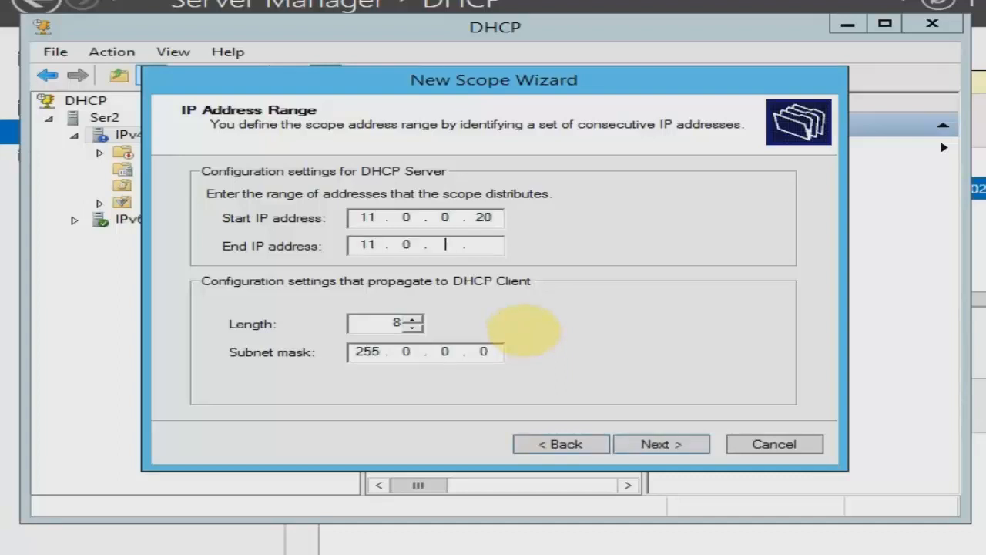
{"action": "type", "text": "0.0.100"}
{"action": "left_click", "coordinate": [653, 445]}
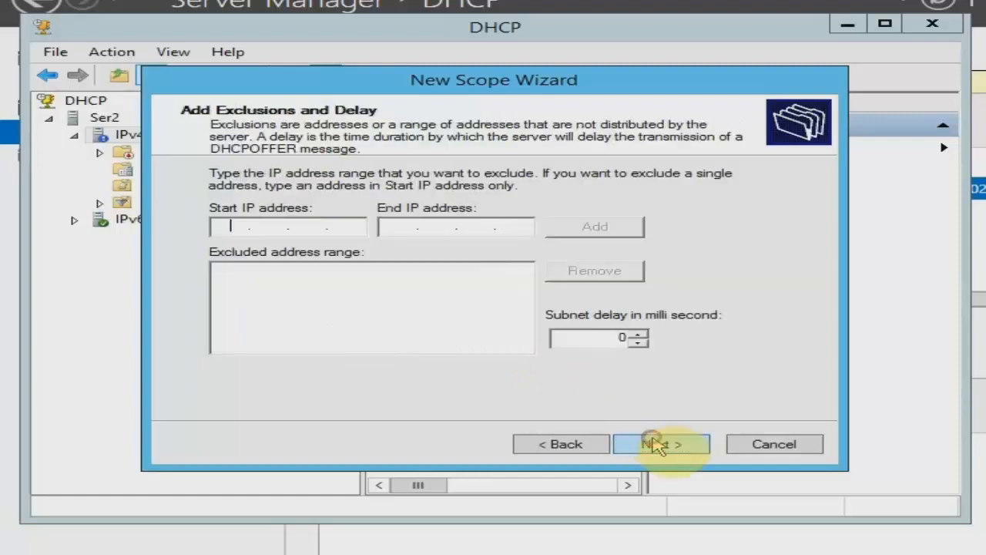
{"action": "left_click", "coordinate": [653, 445]}
{"action": "left_click", "coordinate": [660, 444]}
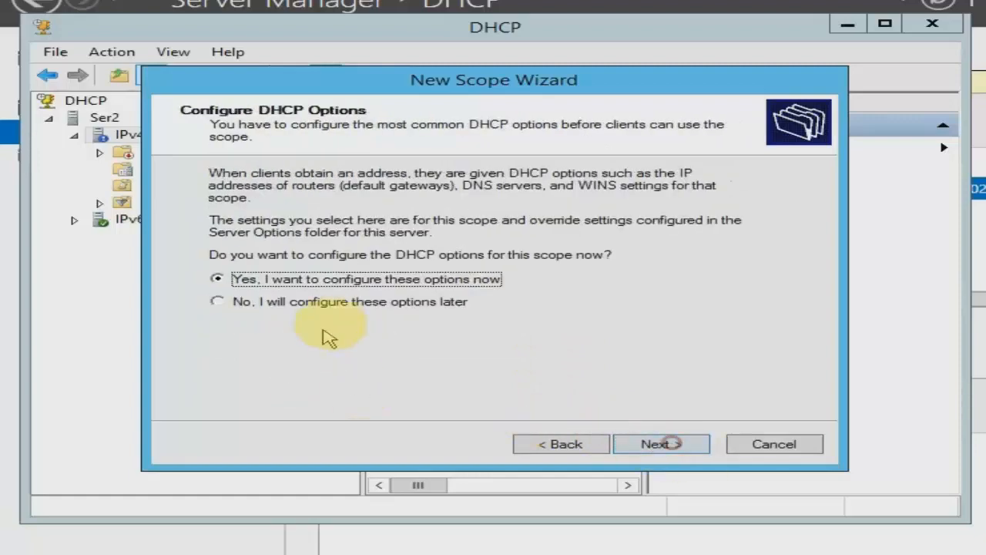
Step: Decline to configure DHCP options for the 11 ka network scope now and finish the wizard
{"action": "left_click", "coordinate": [307, 301]}
{"action": "left_click", "coordinate": [660, 444]}
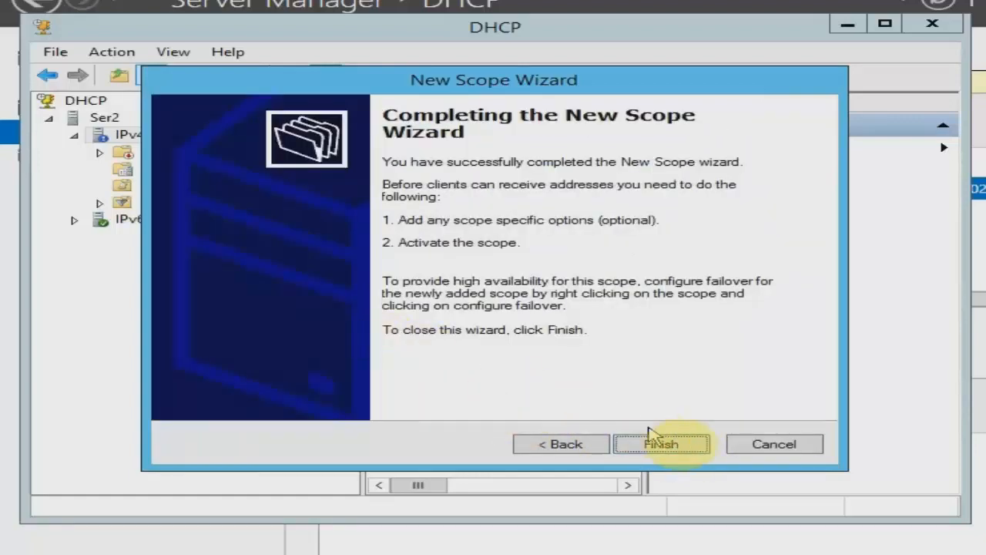
{"action": "left_click", "coordinate": [668, 447]}
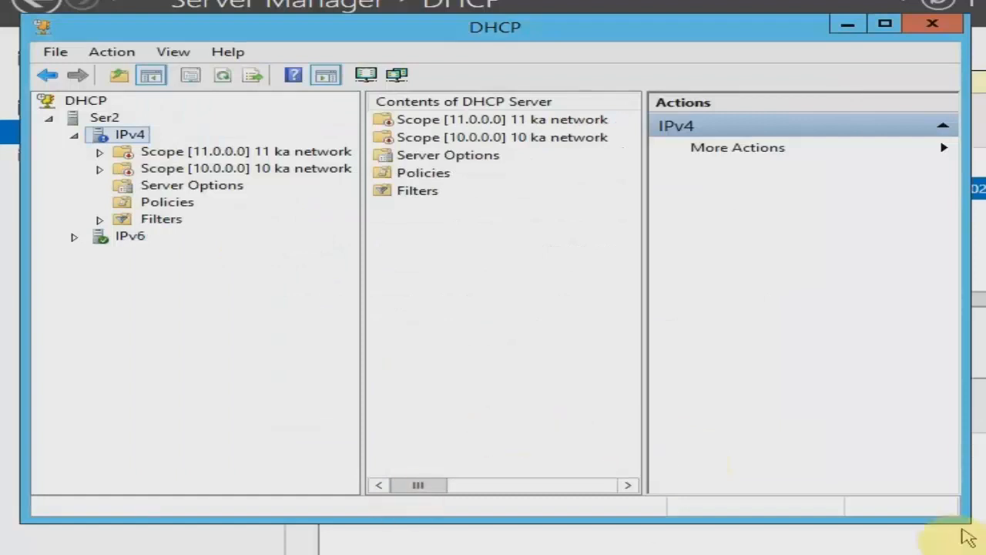
Step: Enlarge the DHCP console window, widen its tree pane and refresh the IPv4 scope list
{"action": "left_click_drag", "start_coordinate": [963, 524], "coordinate": [985, 554]}
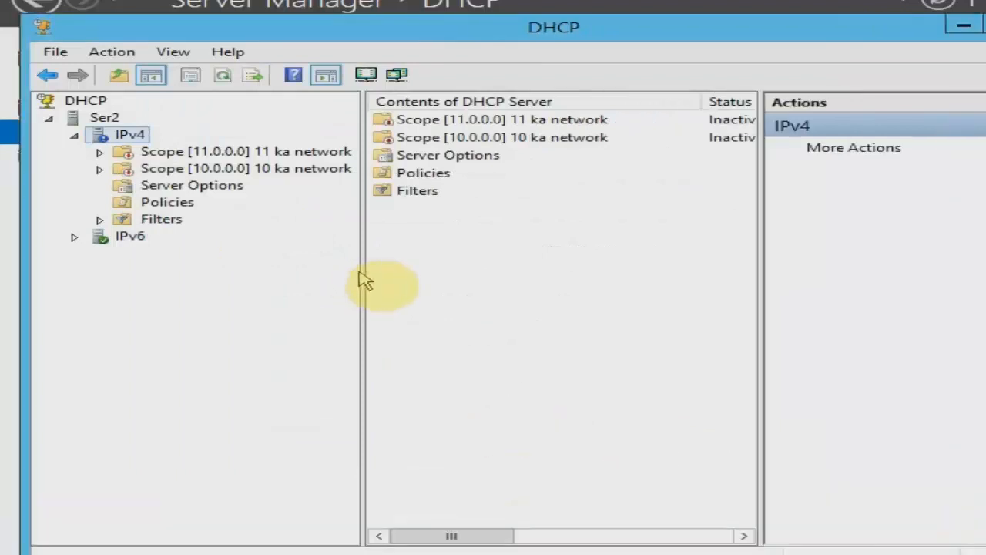
{"action": "left_click_drag", "start_coordinate": [365, 281], "coordinate": [426, 271]}
{"action": "right_click", "coordinate": [143, 136]}
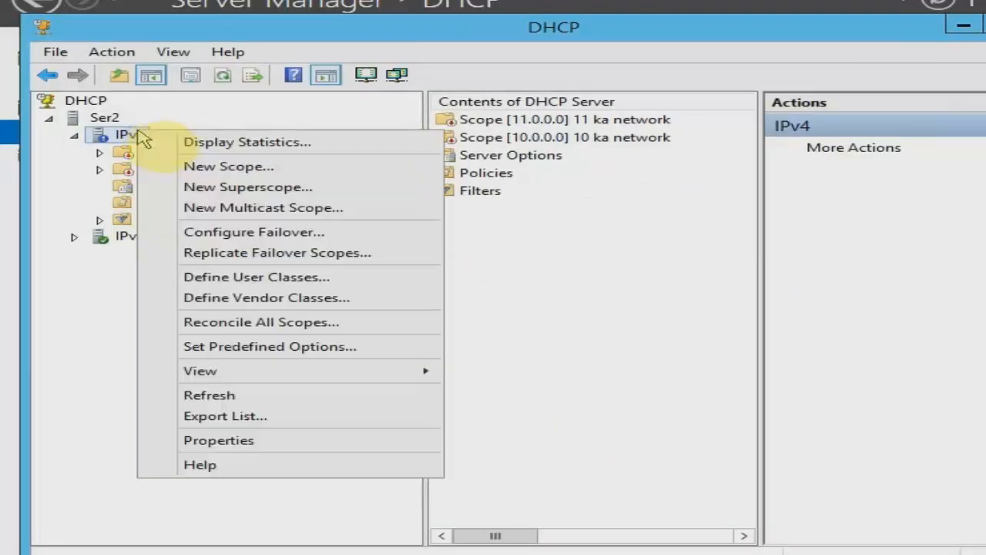
{"action": "left_click", "coordinate": [125, 137]}
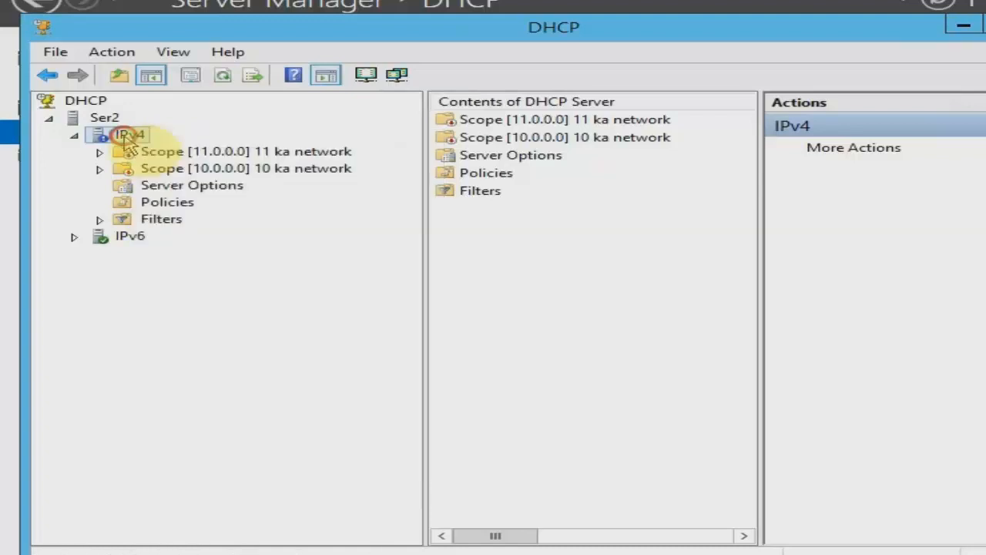
{"action": "left_click", "coordinate": [225, 77]}
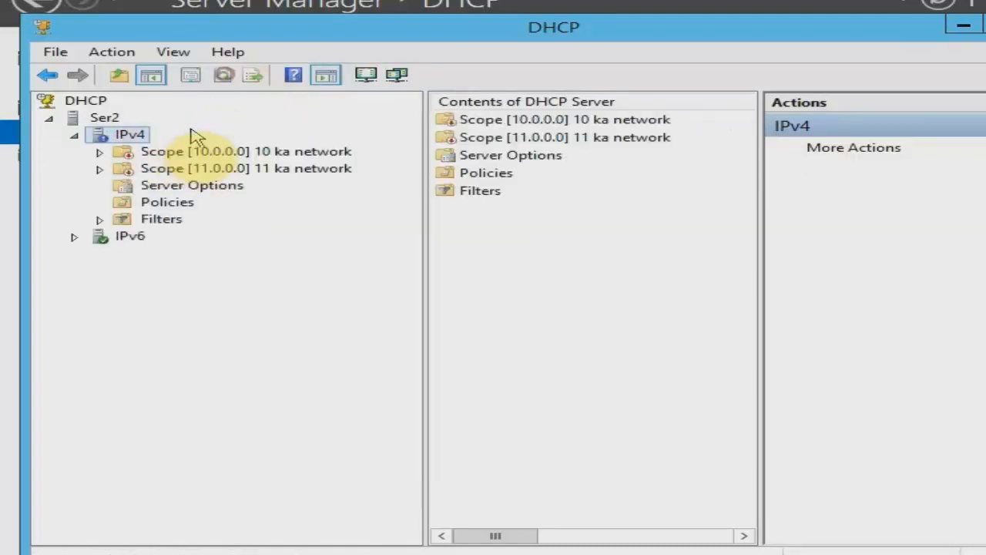
Step: Activate both IPv4 scopes, 10 ka network and 11 ka network
{"action": "right_click", "coordinate": [171, 151]}
{"action": "double_click", "coordinate": [142, 153]}
{"action": "right_click", "coordinate": [143, 157]}
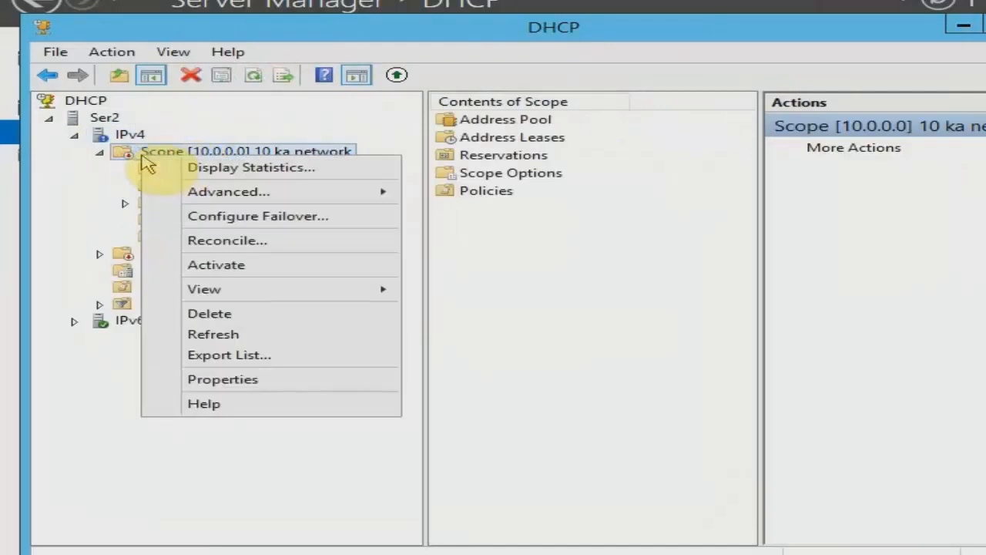
{"action": "left_click", "coordinate": [115, 160]}
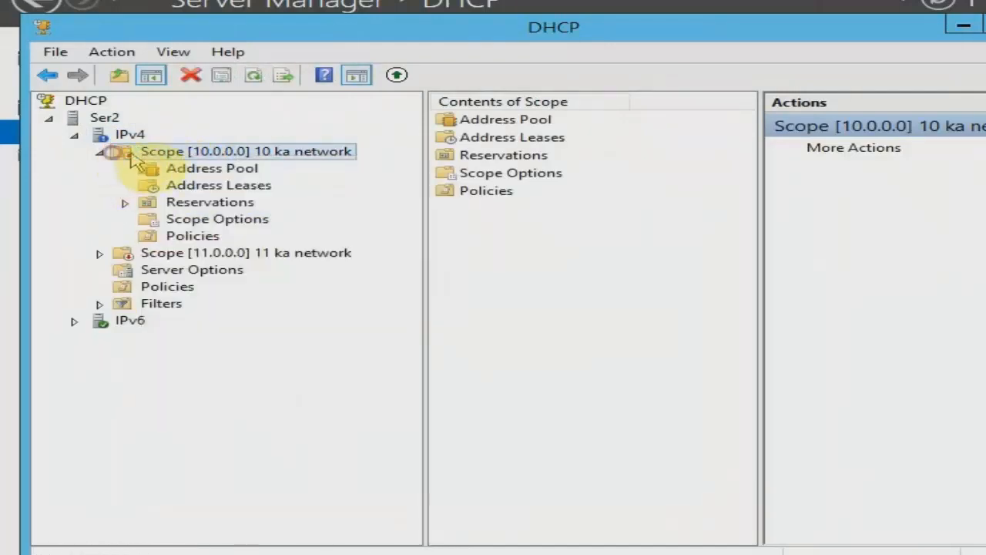
{"action": "right_click", "coordinate": [131, 154]}
{"action": "left_click", "coordinate": [165, 271]}
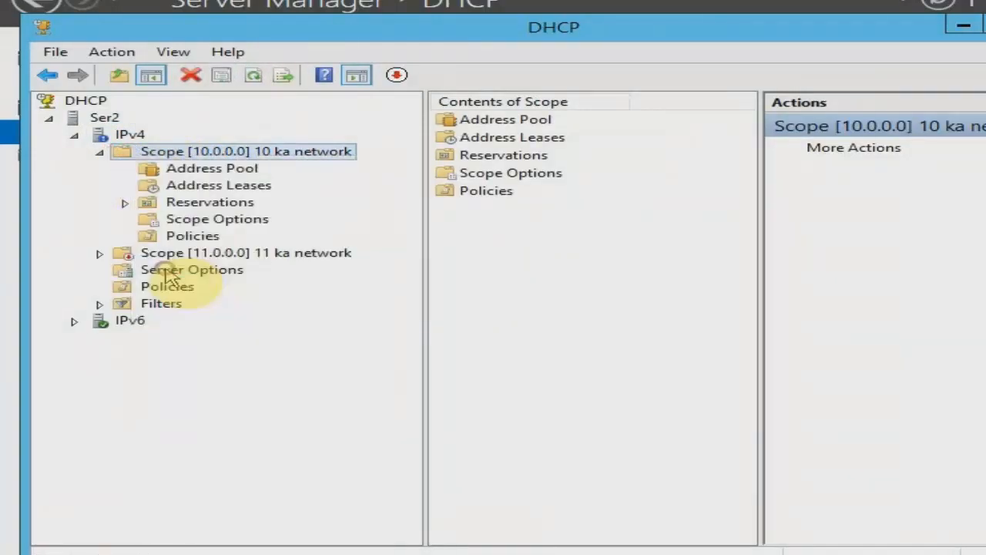
{"action": "right_click", "coordinate": [131, 256]}
{"action": "left_click", "coordinate": [199, 364]}
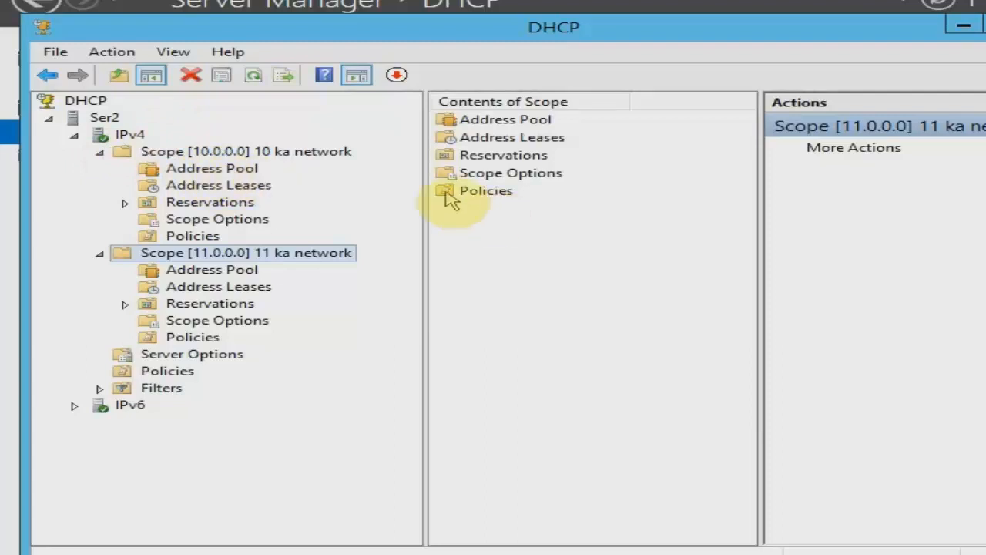
Step: Configure the 10 ka network scope's options with 003 Router set to IP address 10.0.0.11
{"action": "left_click", "coordinate": [225, 219]}
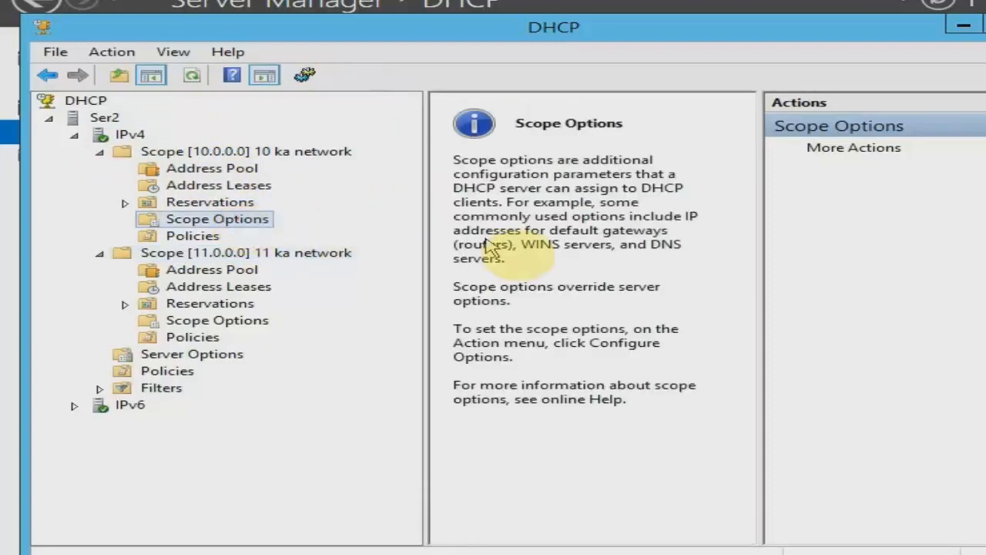
{"action": "left_click_drag", "start_coordinate": [760, 238], "coordinate": [924, 242]}
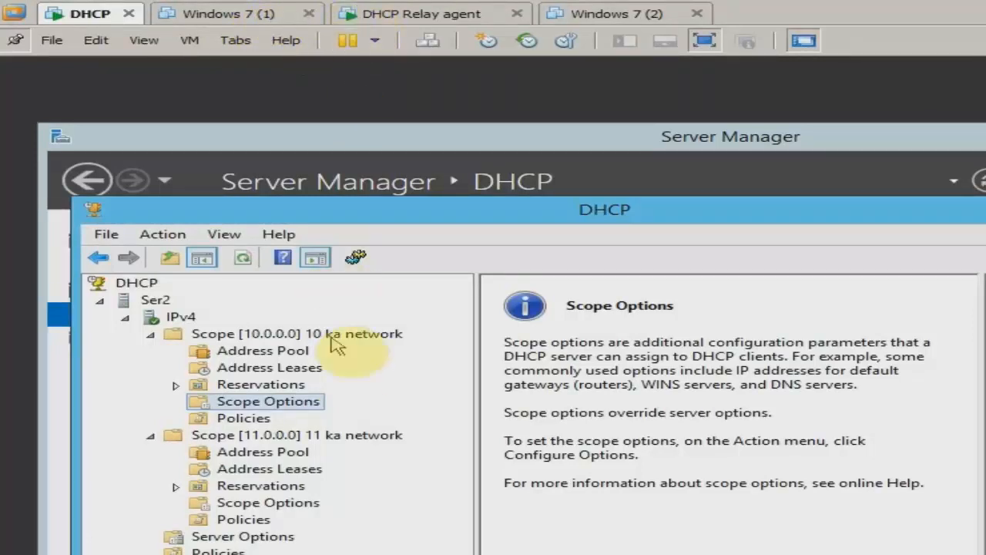
{"action": "right_click", "coordinate": [307, 402]}
{"action": "left_click", "coordinate": [337, 421]}
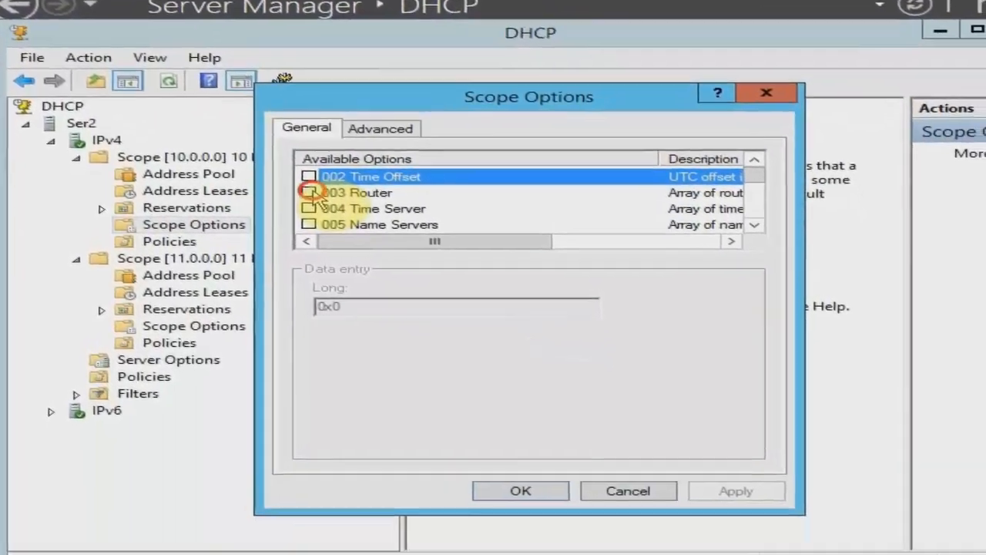
{"action": "left_click", "coordinate": [309, 192]}
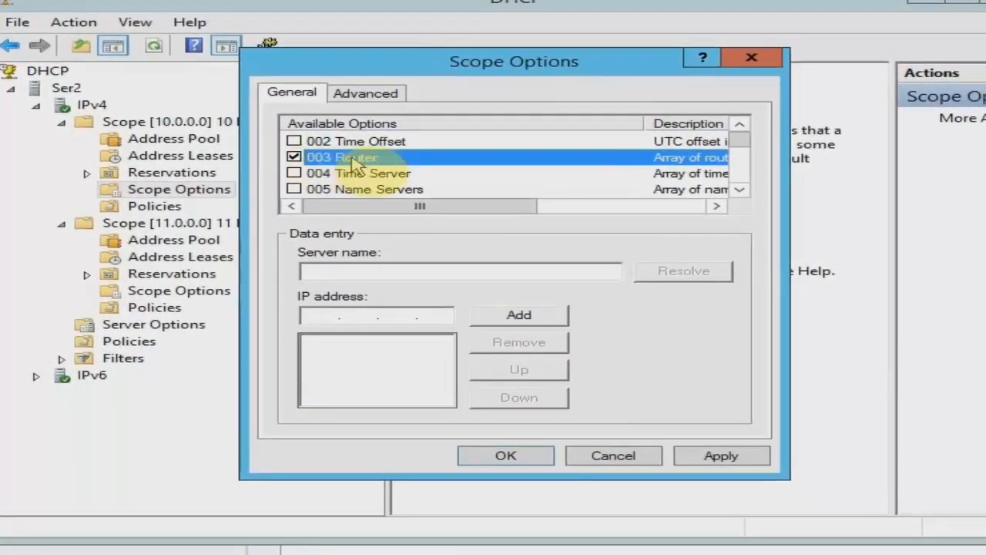
{"action": "left_click", "coordinate": [339, 350]}
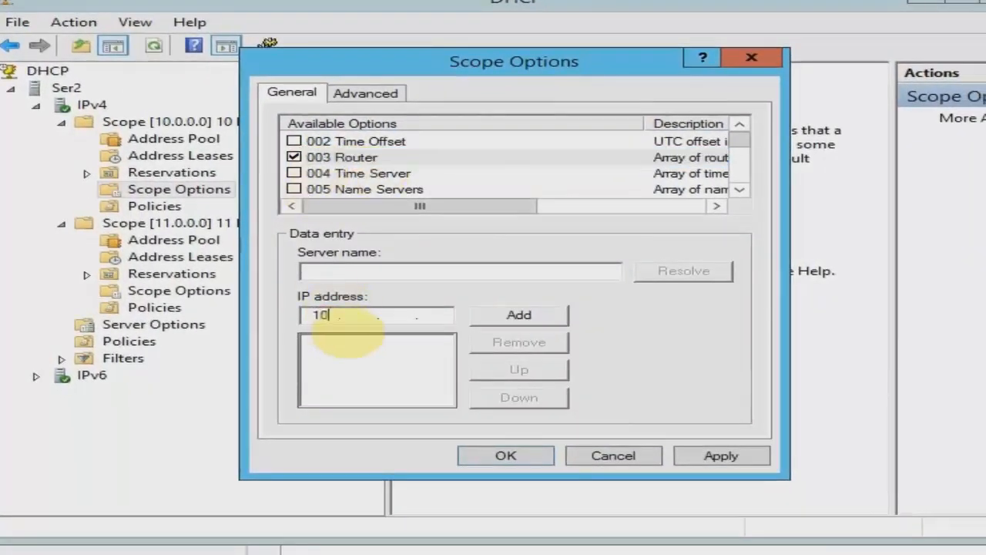
{"action": "type", "text": "10.0.0."}
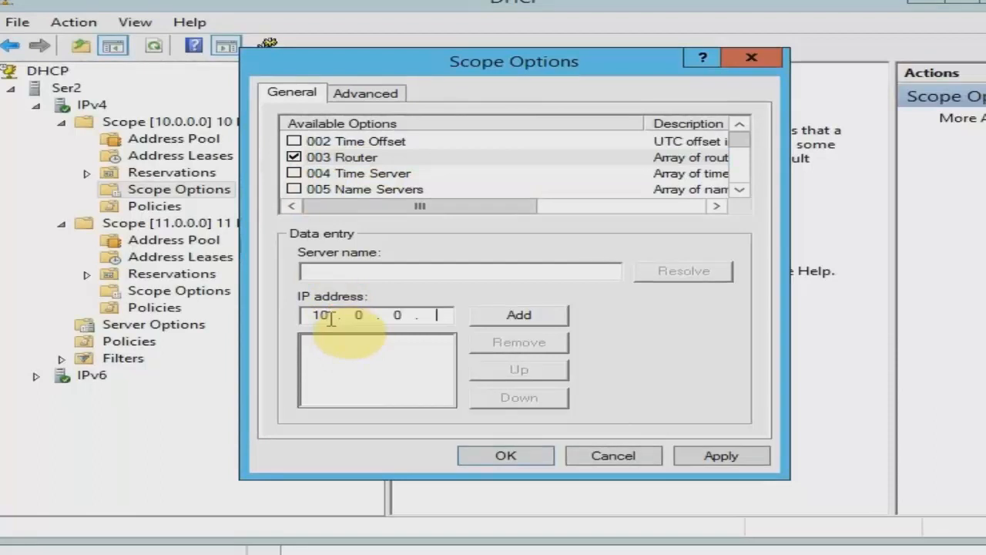
{"action": "type", "text": "11"}
{"action": "left_click", "coordinate": [532, 315]}
{"action": "left_click", "coordinate": [699, 457]}
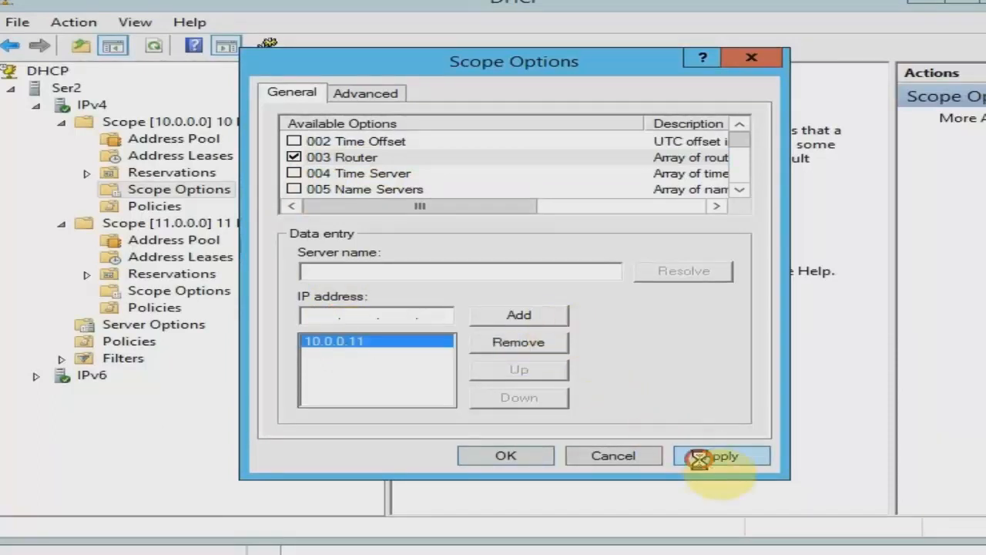
{"action": "left_click", "coordinate": [542, 460]}
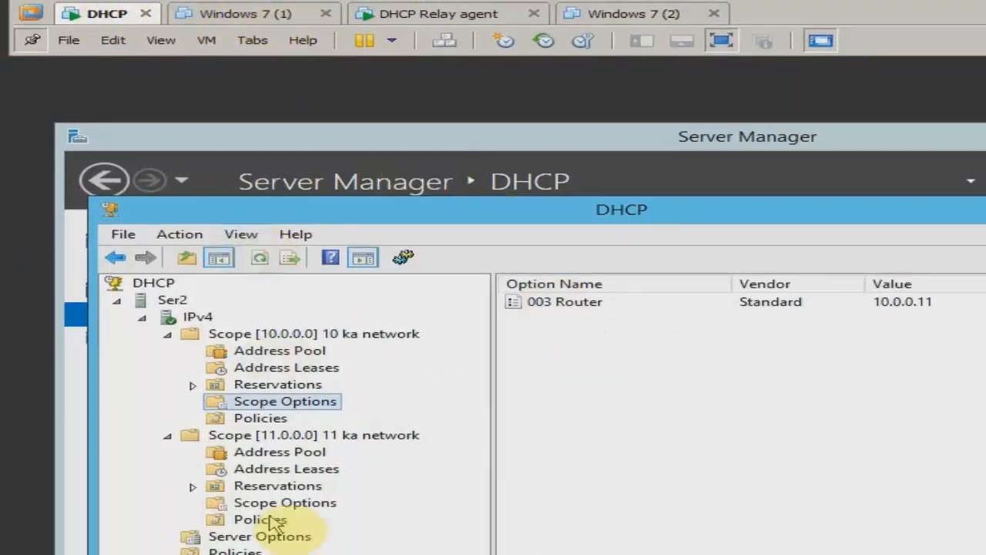
Step: Configure the 11 ka network scope's options with 003 Router set to IP address 11.0.0.11
{"action": "left_click", "coordinate": [295, 440]}
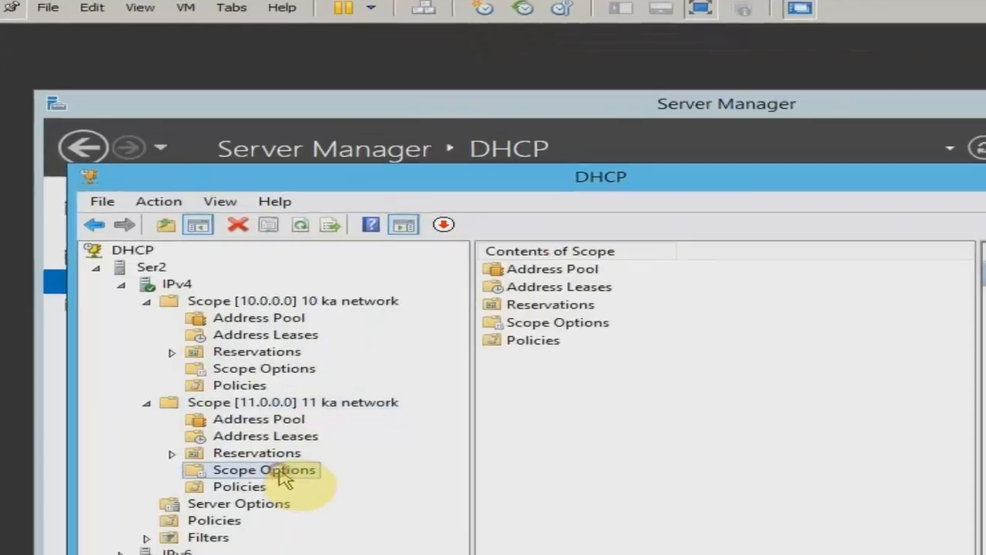
{"action": "right_click", "coordinate": [302, 503]}
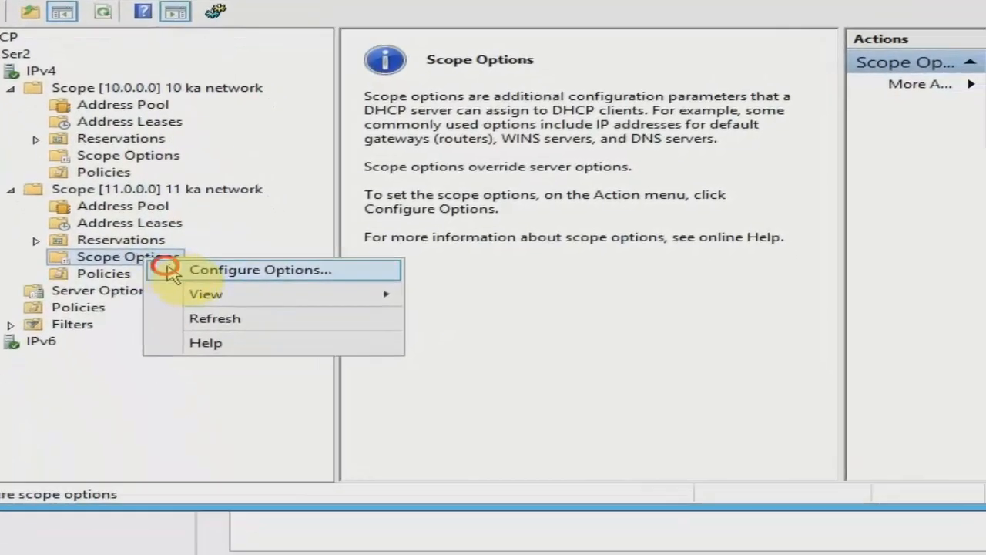
{"action": "left_click", "coordinate": [223, 360]}
{"action": "left_click", "coordinate": [335, 238]}
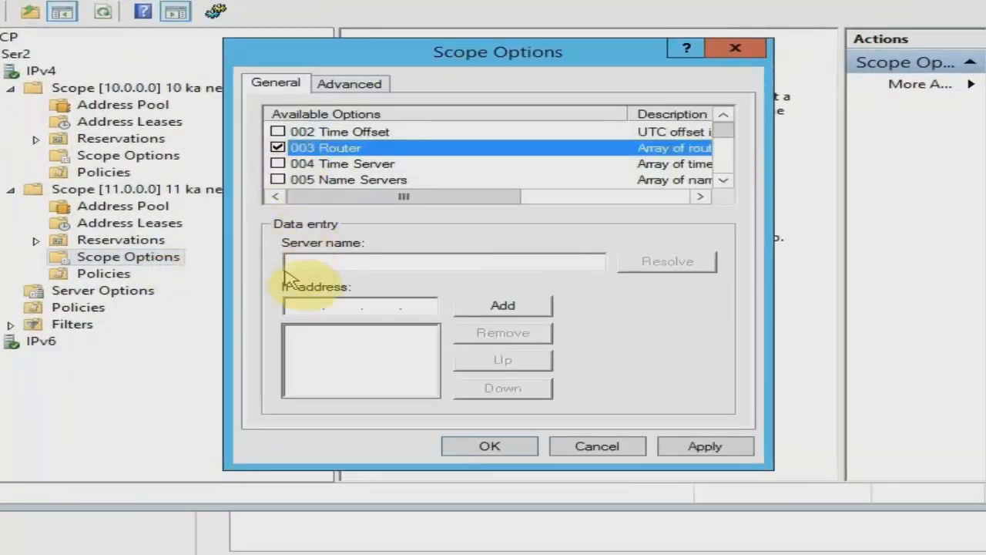
{"action": "left_click", "coordinate": [298, 306]}
{"action": "type", "text": "11."}
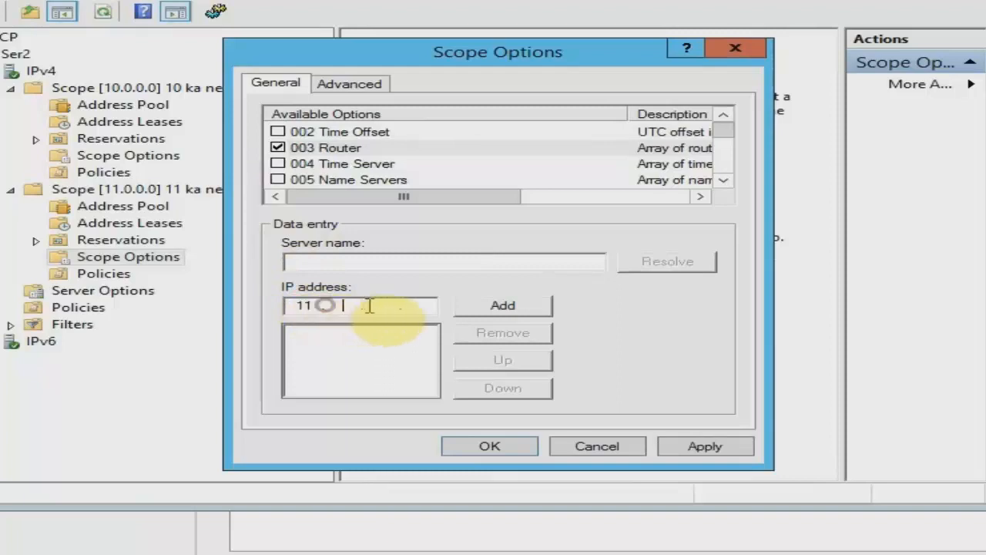
{"action": "type", "text": "0.0.11"}
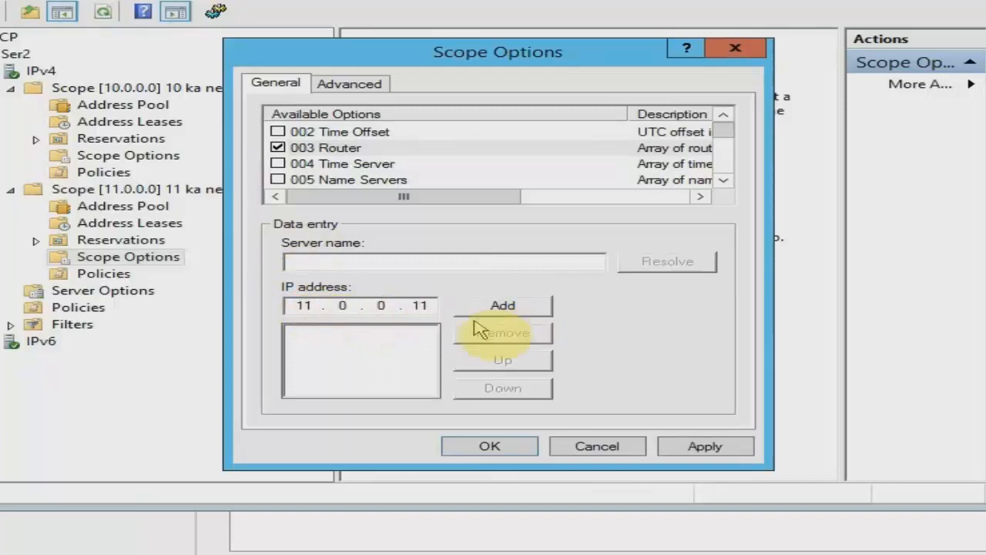
{"action": "left_click", "coordinate": [535, 306]}
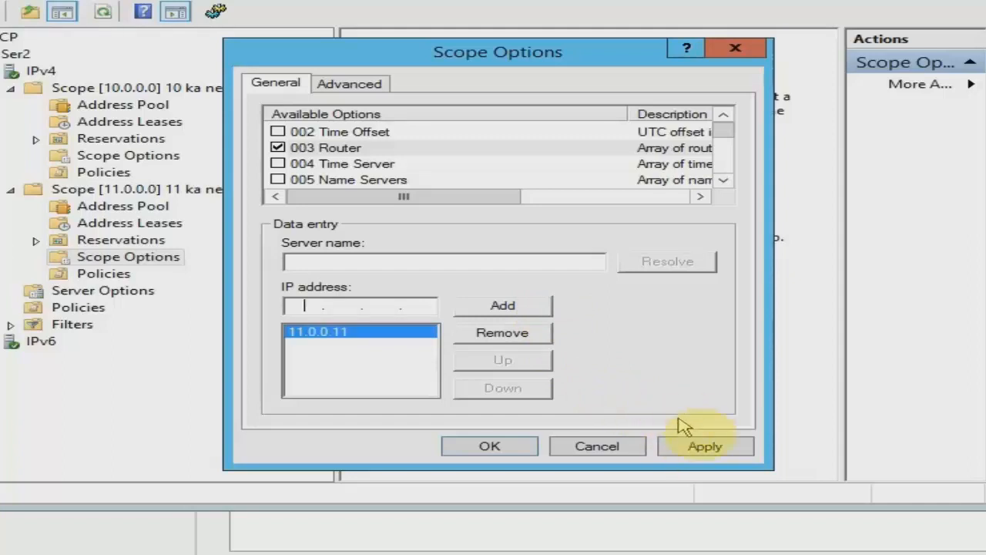
{"action": "left_click", "coordinate": [683, 446]}
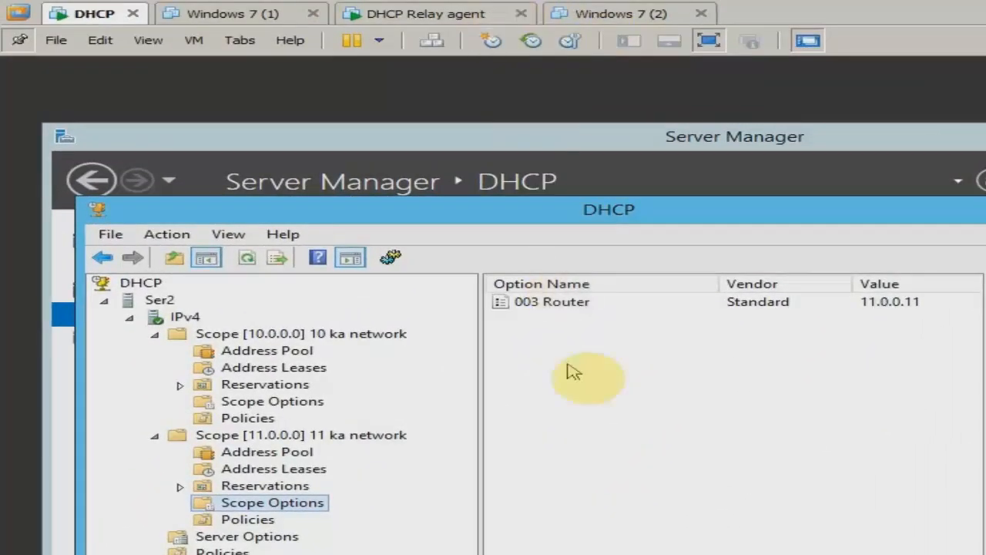
{"action": "left_click", "coordinate": [575, 391]}
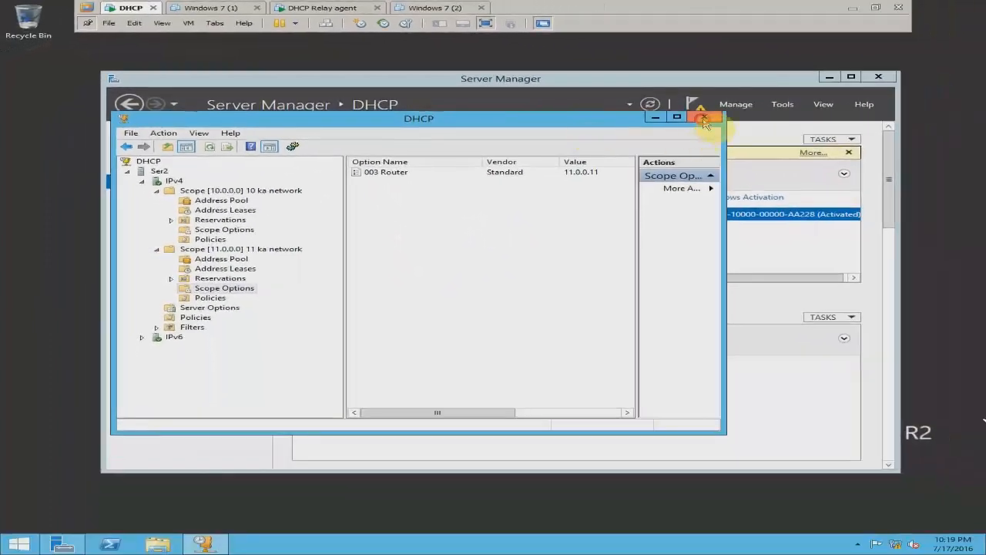
Step: Close the remaining Scope Options dialogs, the DHCP console and Server Manager on the DHCP server
{"action": "left_click", "coordinate": [704, 119]}
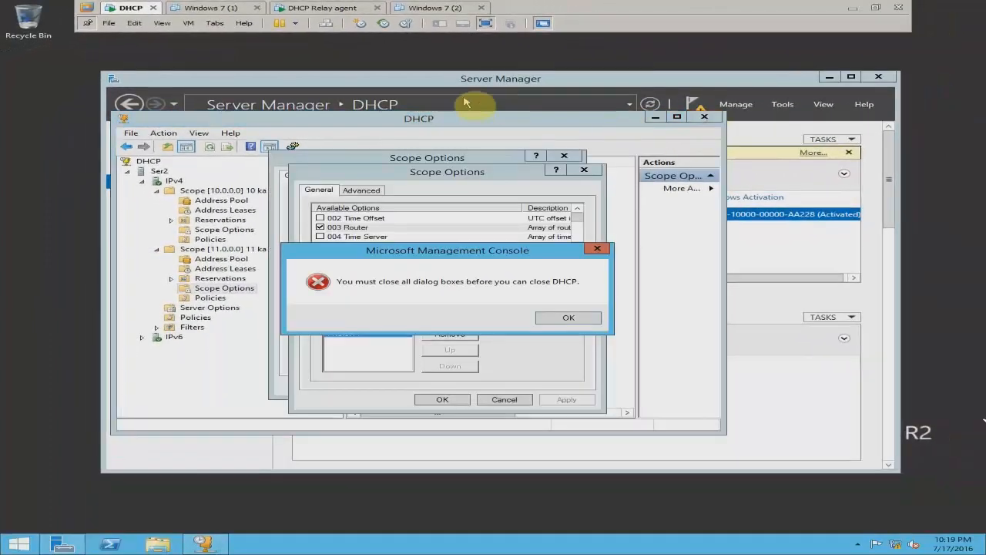
{"action": "key", "text": "Return"}
{"action": "left_click", "coordinate": [454, 400]}
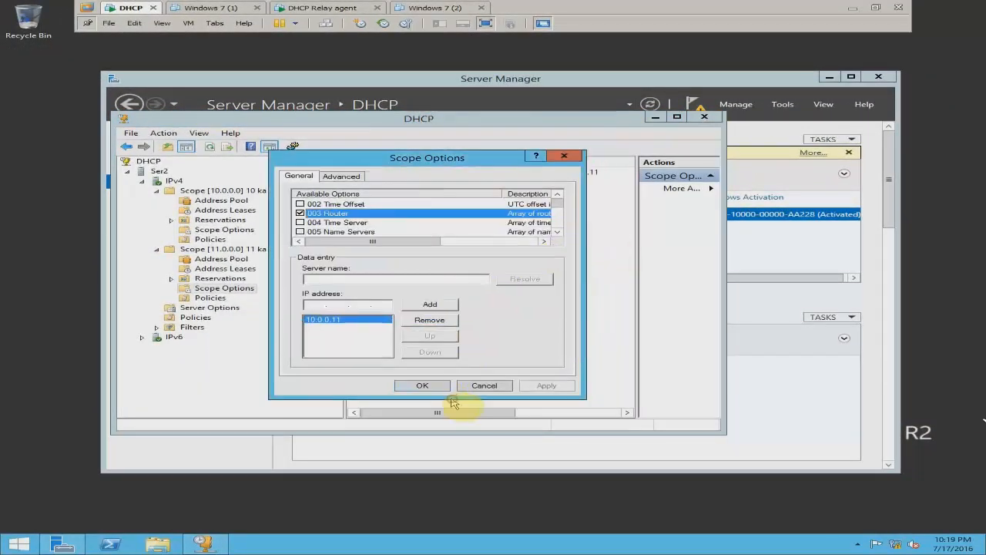
{"action": "left_click", "coordinate": [436, 387]}
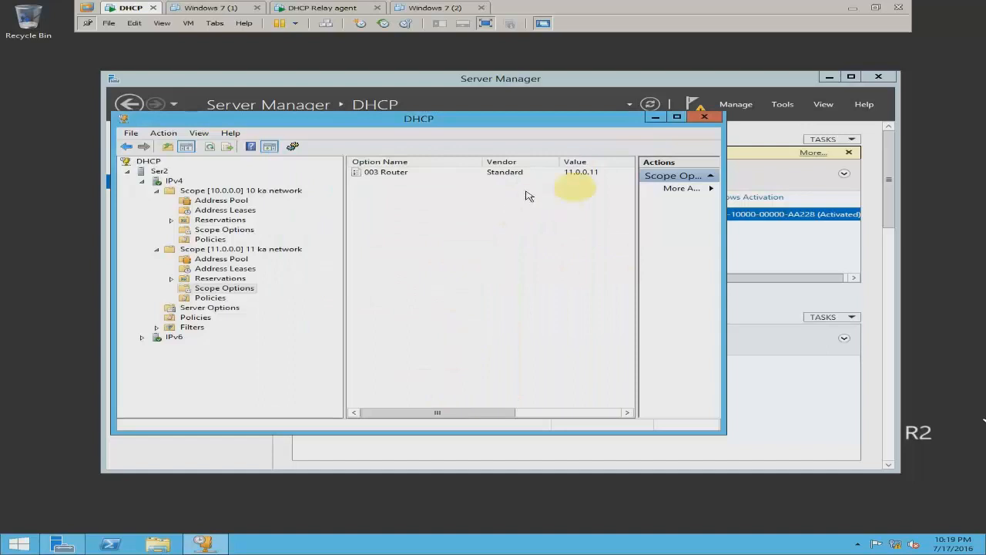
{"action": "left_click", "coordinate": [705, 117]}
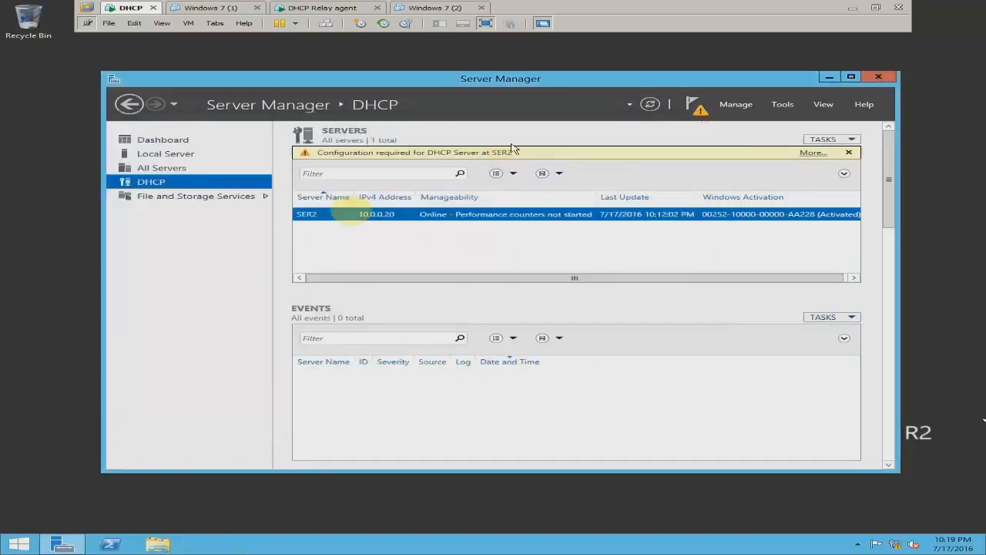
{"action": "left_click", "coordinate": [878, 76]}
Step: Switch to the Windows 7 (1) virtual machine and power it on
{"action": "left_click", "coordinate": [231, 7]}
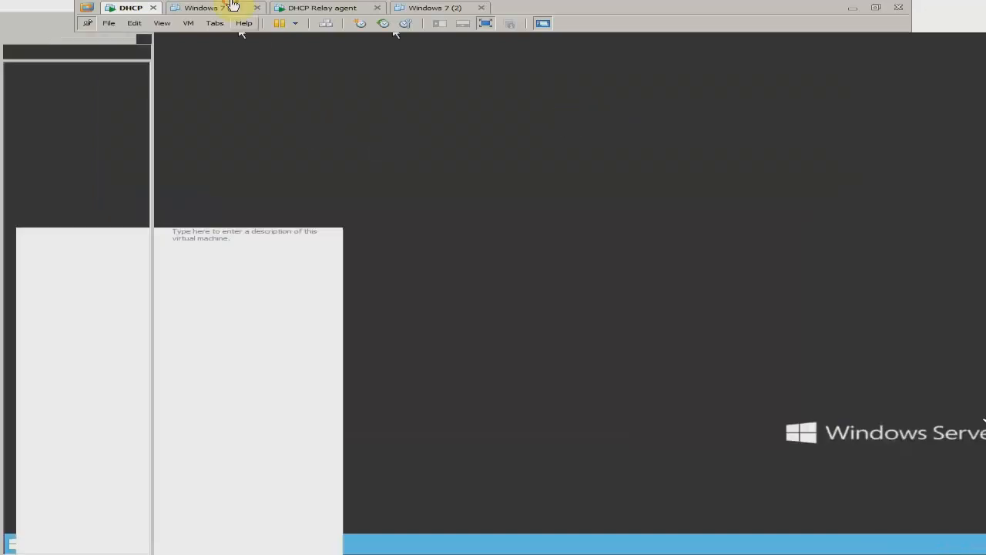
{"action": "left_click", "coordinate": [265, 70]}
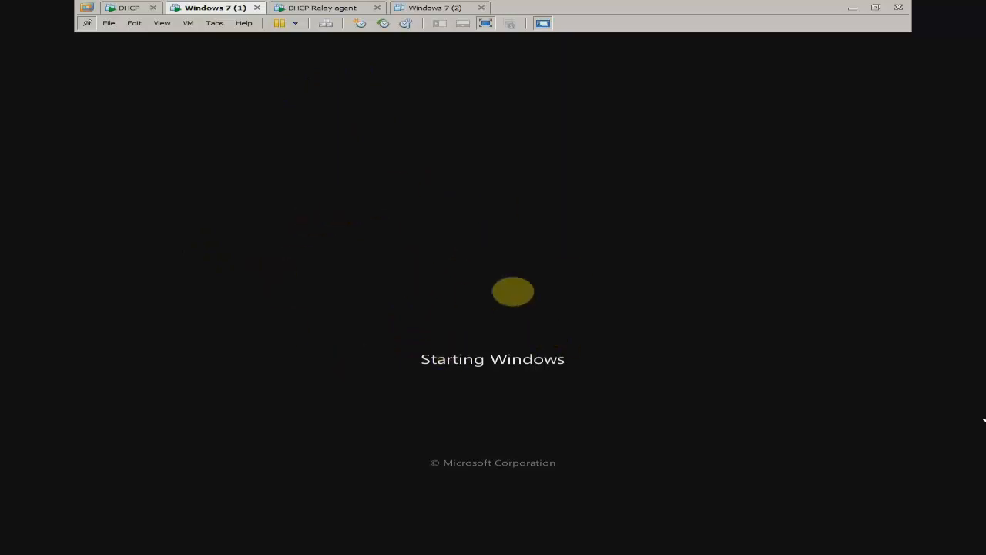
{"action": "key", "text": "ctrl+alt"}
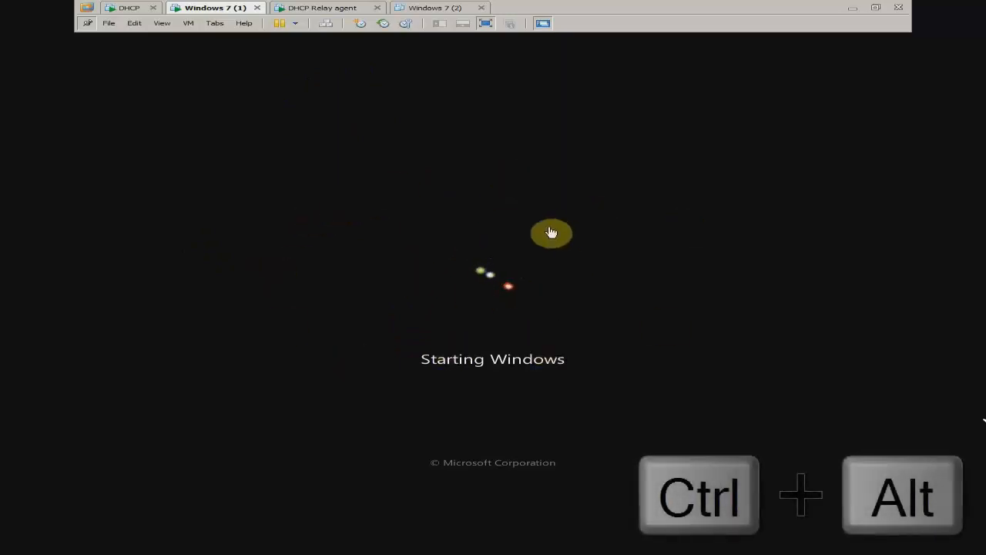
{"action": "left_click", "coordinate": [330, 8]}
{"action": "left_click", "coordinate": [423, 6]}
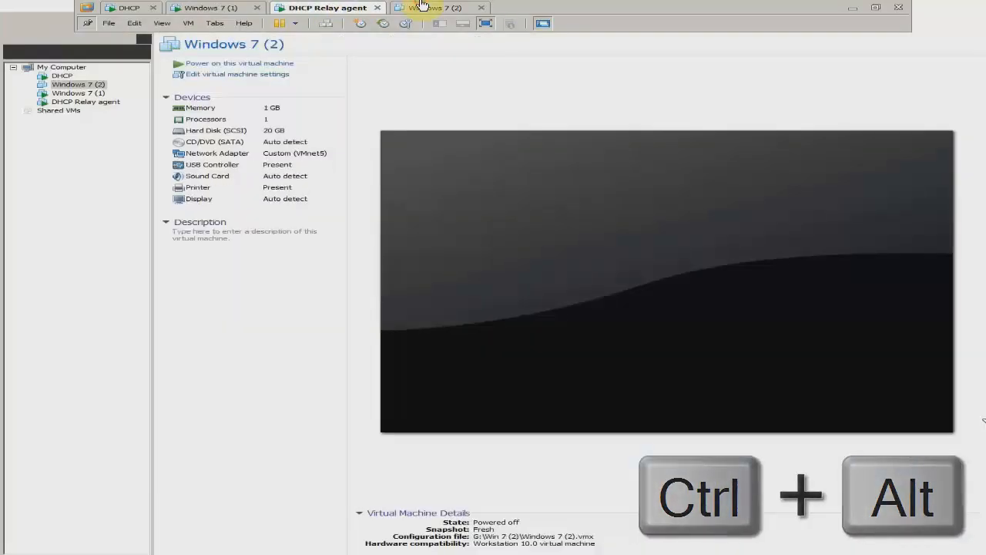
{"action": "left_click", "coordinate": [228, 8]}
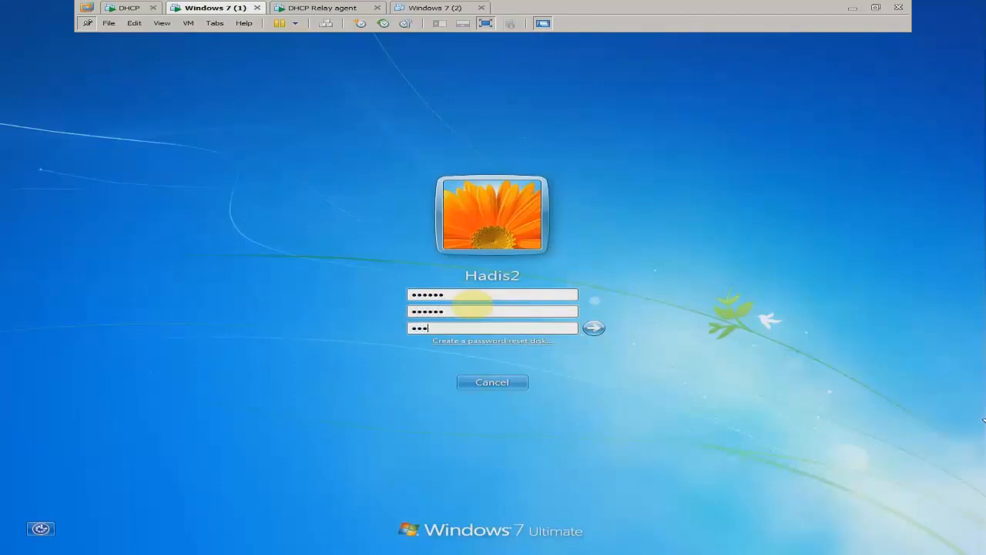
Step: Try to submit the current and new account passwords in the Windows 7 (1) password change form
{"action": "type", "text": "1"}
{"action": "key", "text": "Return"}
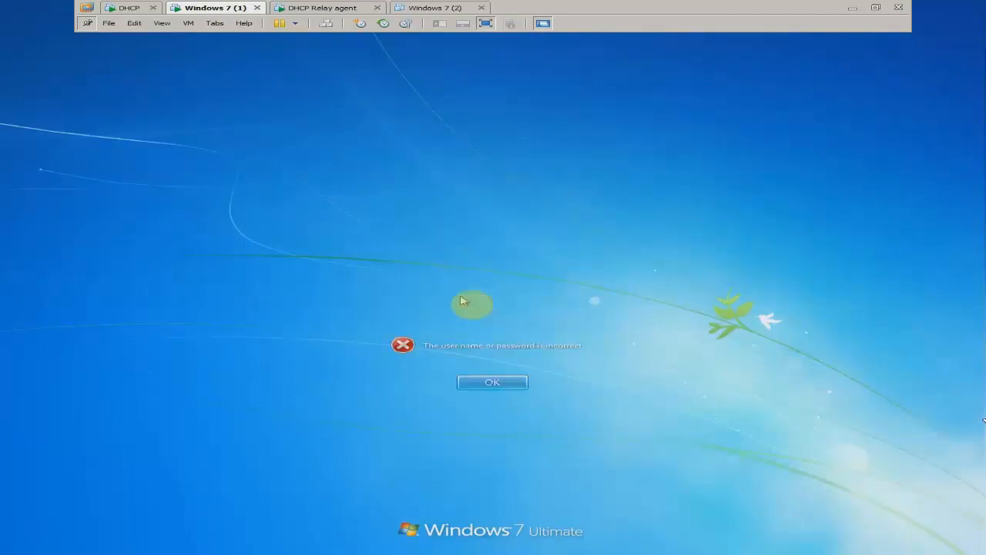
{"action": "key", "text": "Return"}
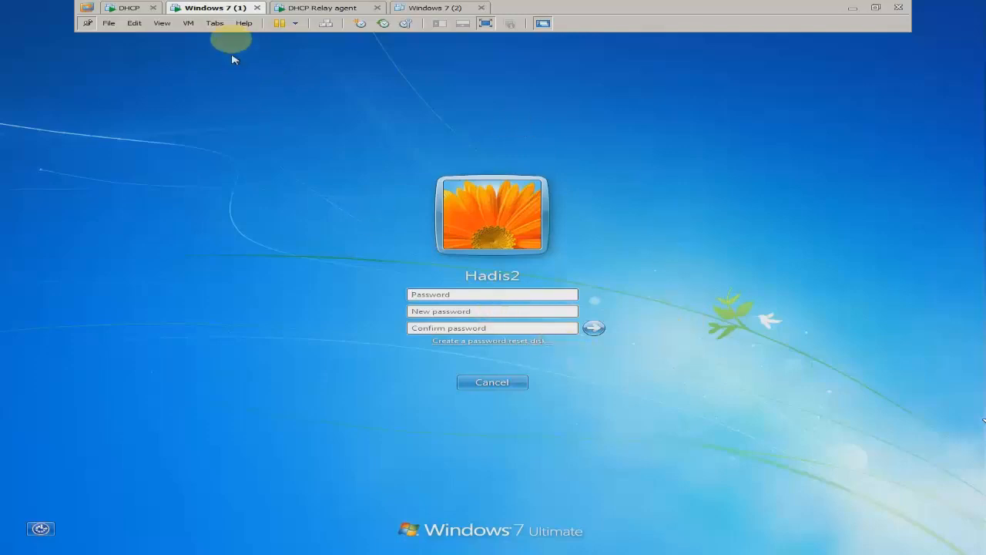
Step: Restore the Windows 7 (1) virtual machine to its "Fresh" snapshot
{"action": "left_click", "coordinate": [189, 23]}
{"action": "mouse_move", "coordinate": [223, 92]}
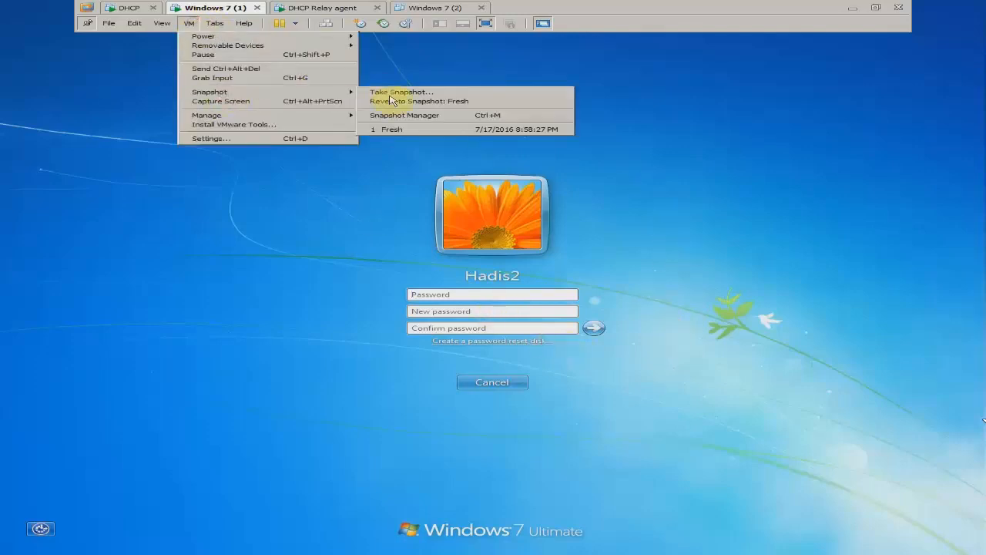
{"action": "left_click", "coordinate": [407, 131]}
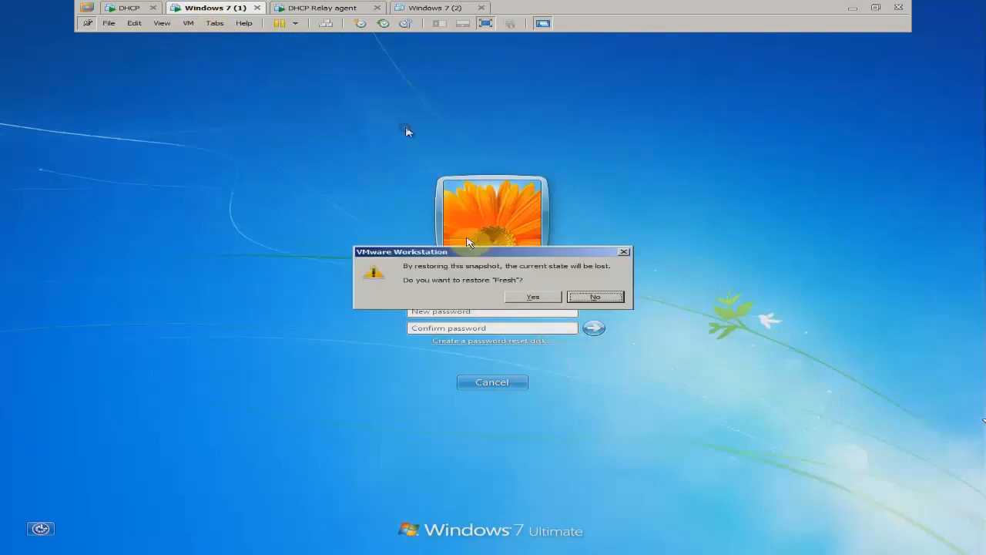
{"action": "left_click", "coordinate": [535, 299]}
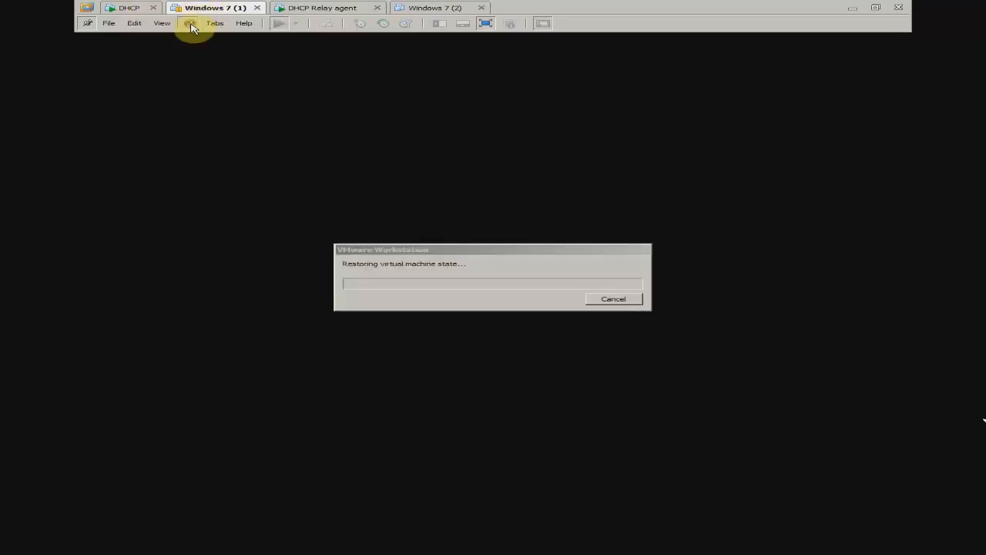
{"action": "left_click", "coordinate": [189, 24]}
{"action": "left_click", "coordinate": [222, 6]}
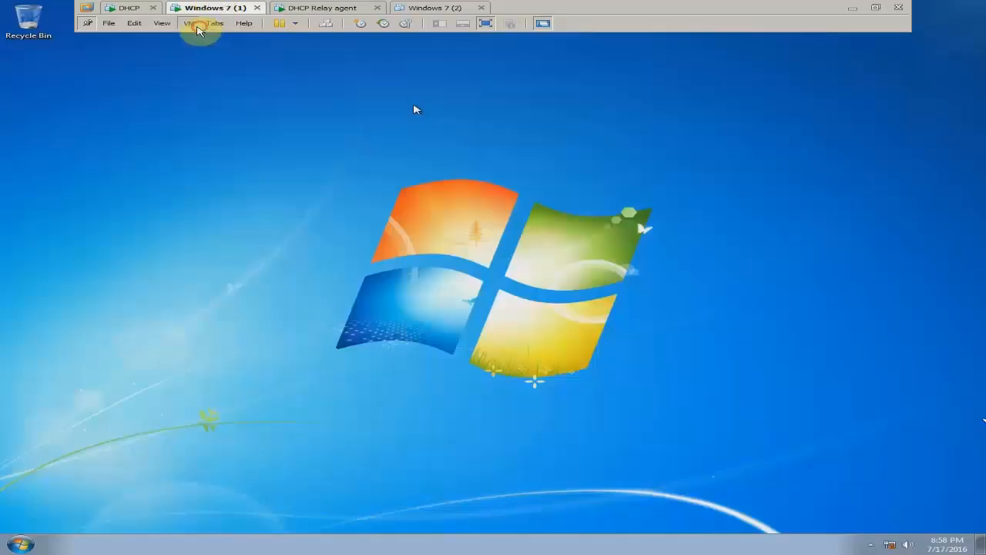
Step: Connect the Windows 7 (1) virtual machine's network adapter to the custom virtual network VMnet4
{"action": "left_click", "coordinate": [188, 23]}
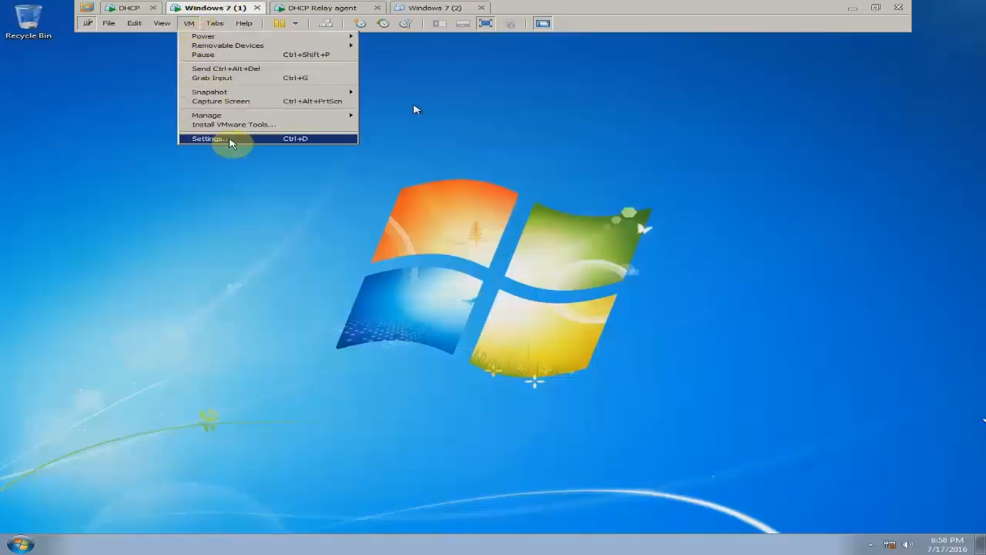
{"action": "left_click", "coordinate": [232, 144]}
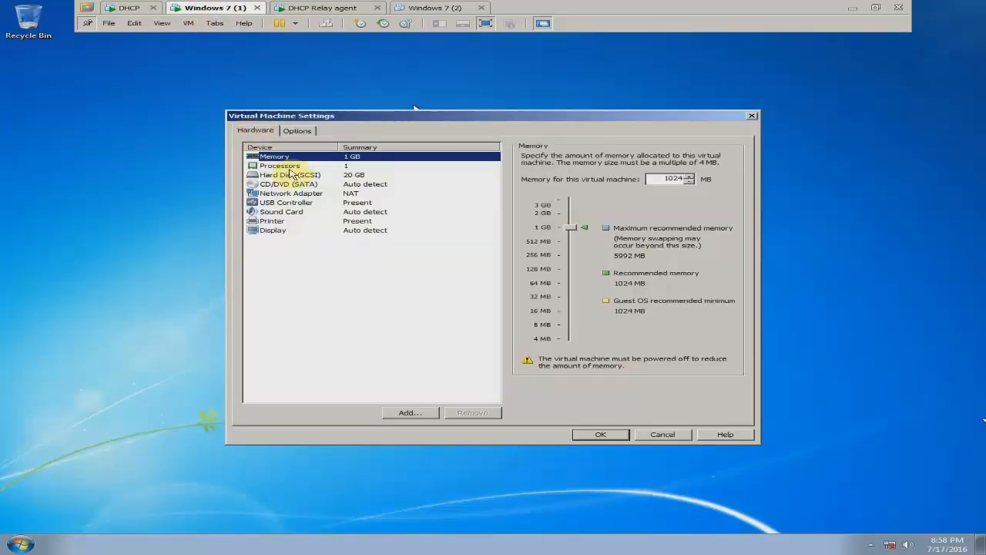
{"action": "left_click", "coordinate": [308, 193]}
{"action": "left_click", "coordinate": [570, 243]}
{"action": "left_click", "coordinate": [579, 257]}
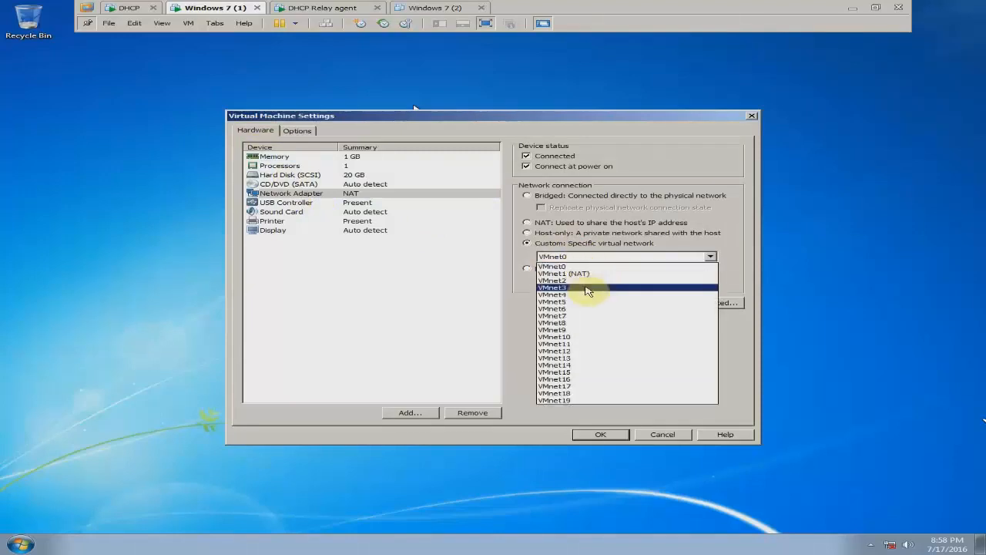
{"action": "left_click", "coordinate": [582, 294]}
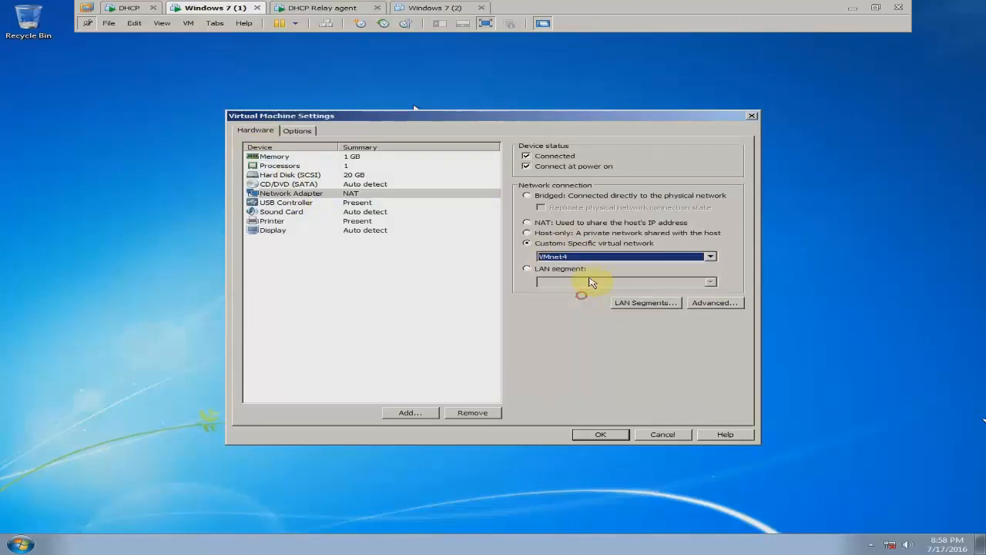
{"action": "left_click", "coordinate": [603, 436]}
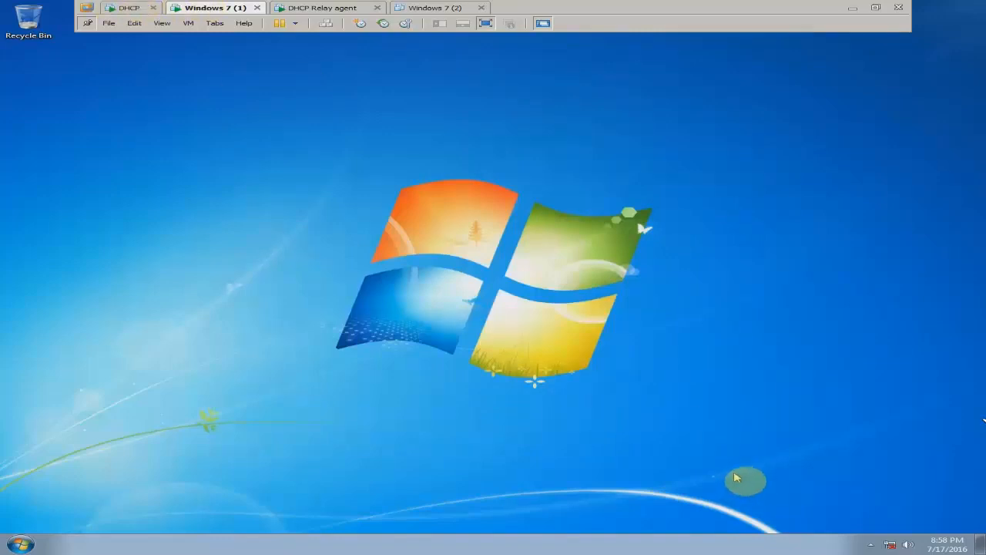
Step: Open the Windows 7 (1) client's adapter list in Network Connections via the Network and Sharing Center
{"action": "right_click", "coordinate": [892, 545]}
{"action": "left_click", "coordinate": [890, 535]}
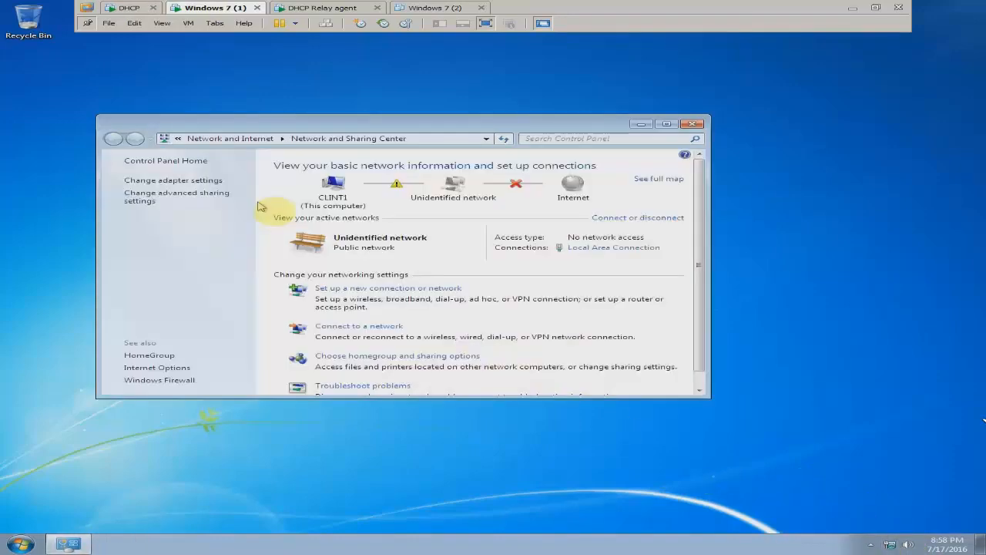
{"action": "left_click", "coordinate": [209, 184]}
{"action": "left_click", "coordinate": [245, 197]}
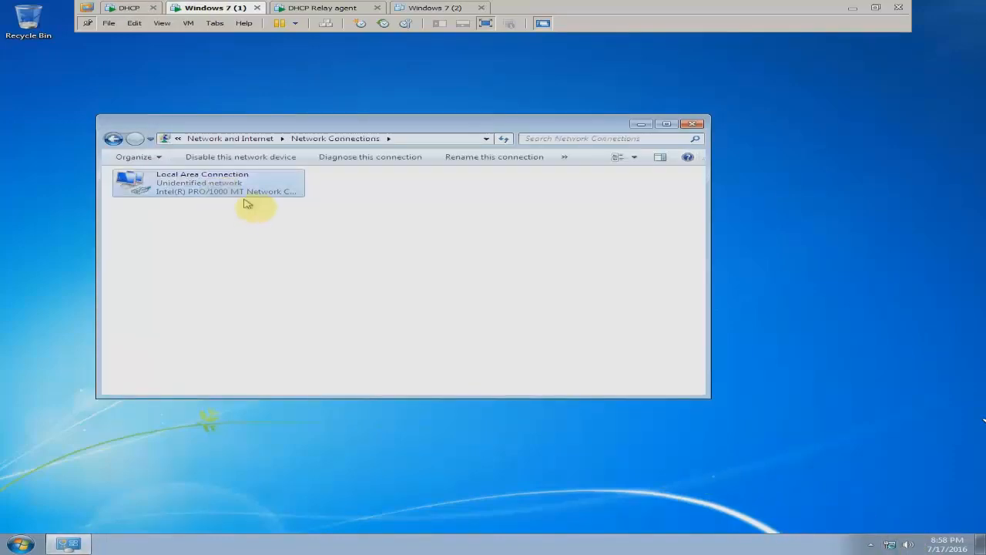
Step: Examine the IPv4 address in the Local Area Connection's network connection details, and close the status windows
{"action": "right_click", "coordinate": [247, 192]}
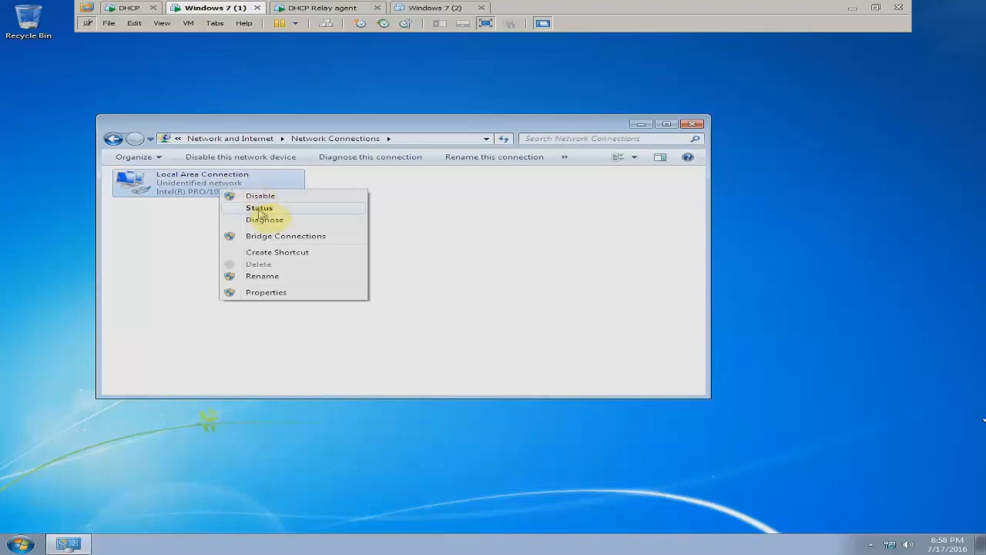
{"action": "left_click", "coordinate": [260, 209]}
{"action": "left_click", "coordinate": [416, 265]}
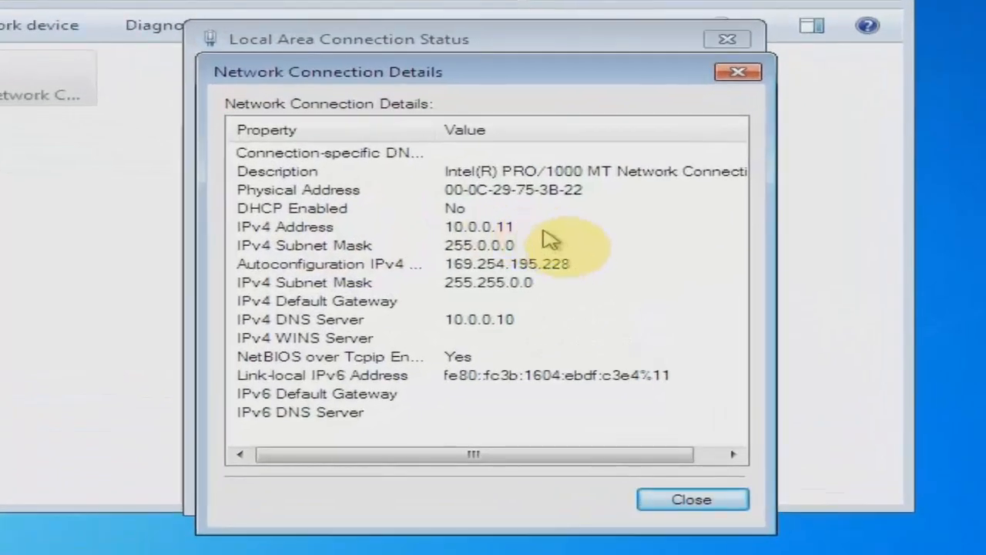
{"action": "left_click", "coordinate": [541, 231]}
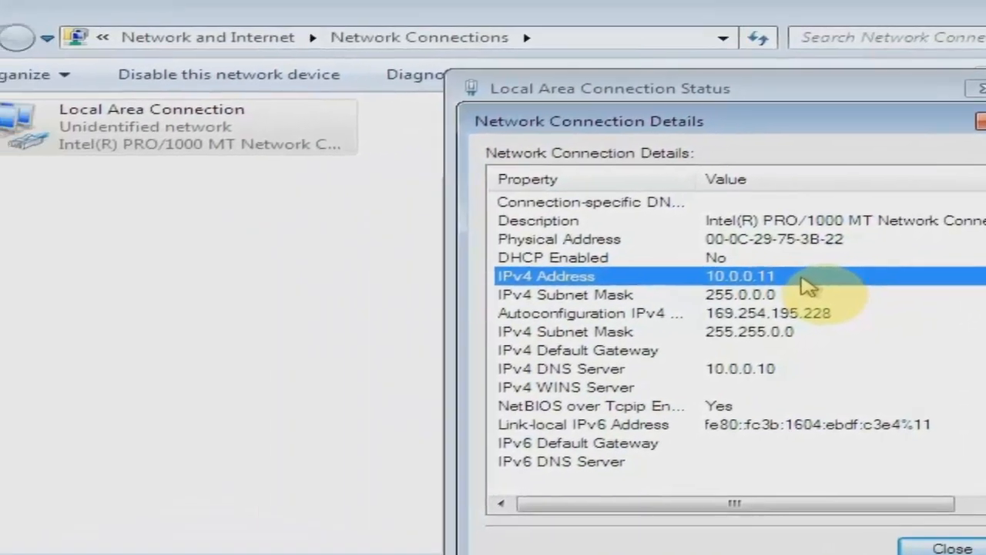
{"action": "left_click", "coordinate": [978, 121]}
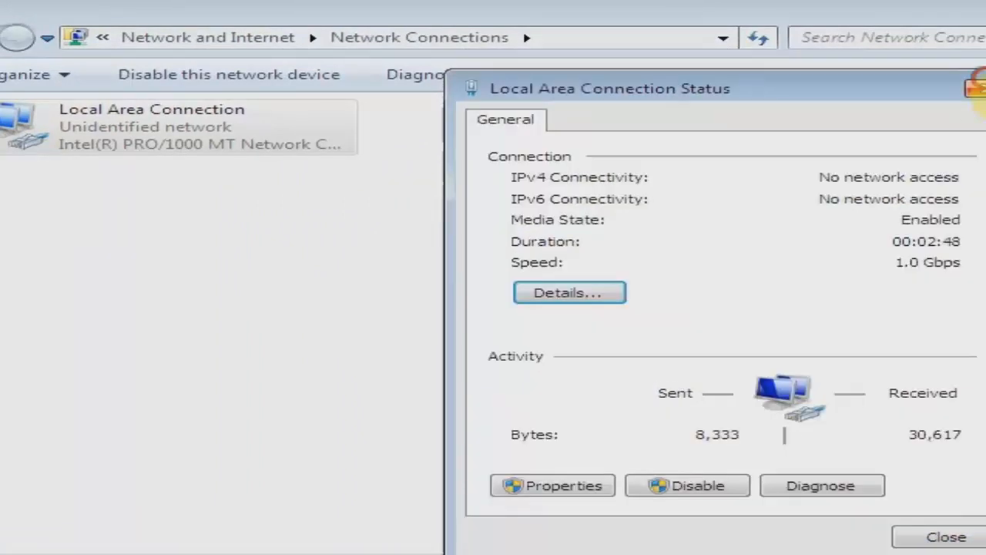
{"action": "left_click", "coordinate": [980, 88]}
Step: Set the Local Area Connection's IPv4 properties to obtain both the IP address and DNS server address automatically
{"action": "right_click", "coordinate": [191, 135]}
{"action": "left_click", "coordinate": [309, 339]}
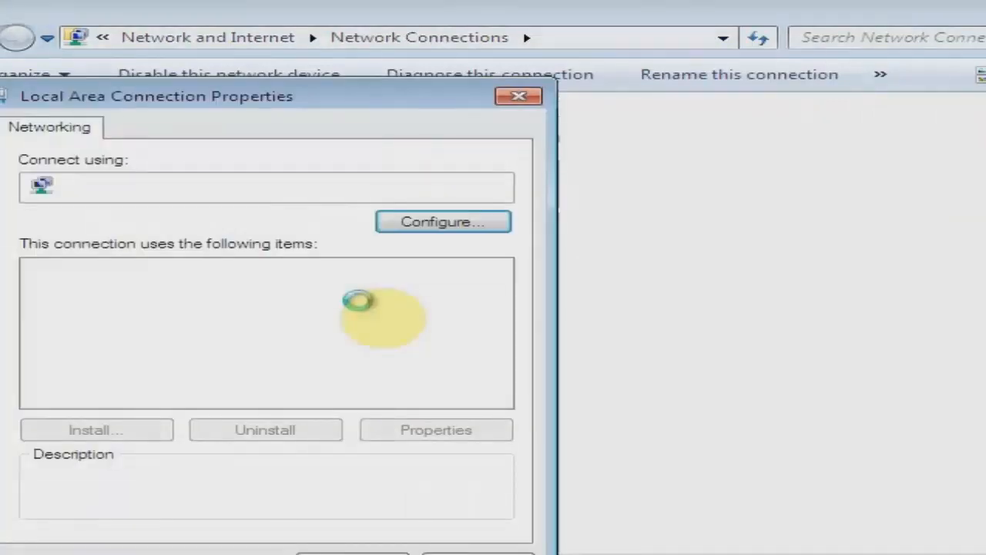
{"action": "double_click", "coordinate": [323, 343]}
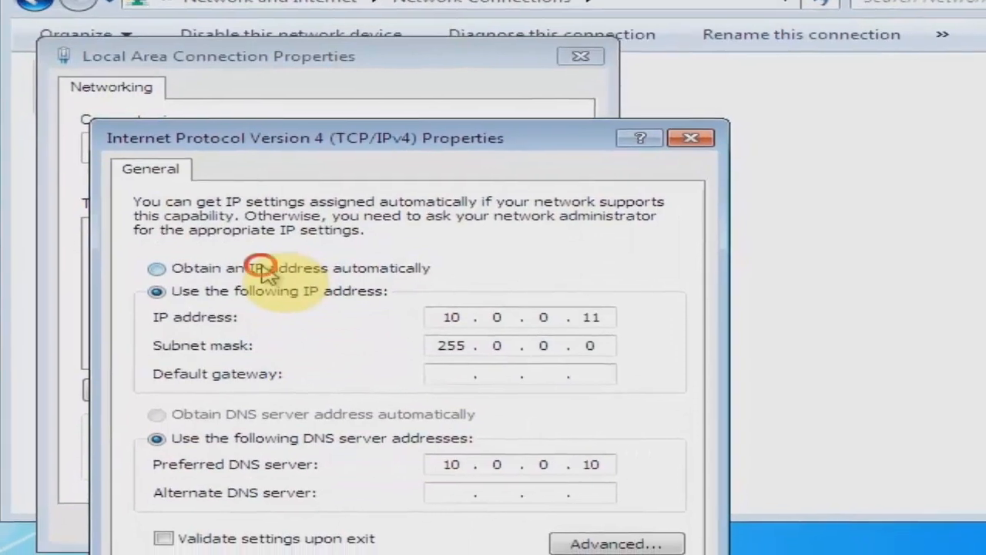
{"action": "left_click", "coordinate": [202, 309]}
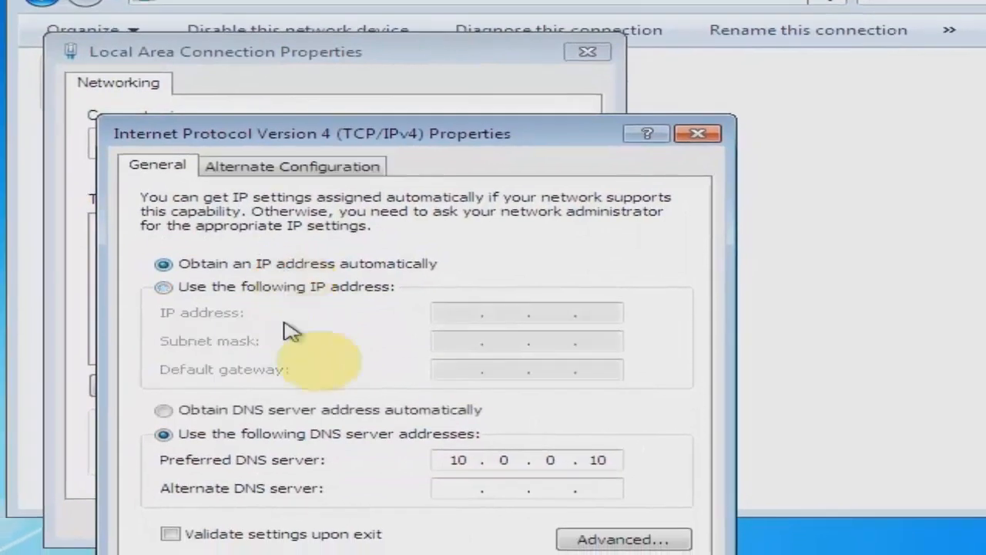
{"action": "left_click", "coordinate": [328, 409]}
{"action": "left_click", "coordinate": [505, 554]}
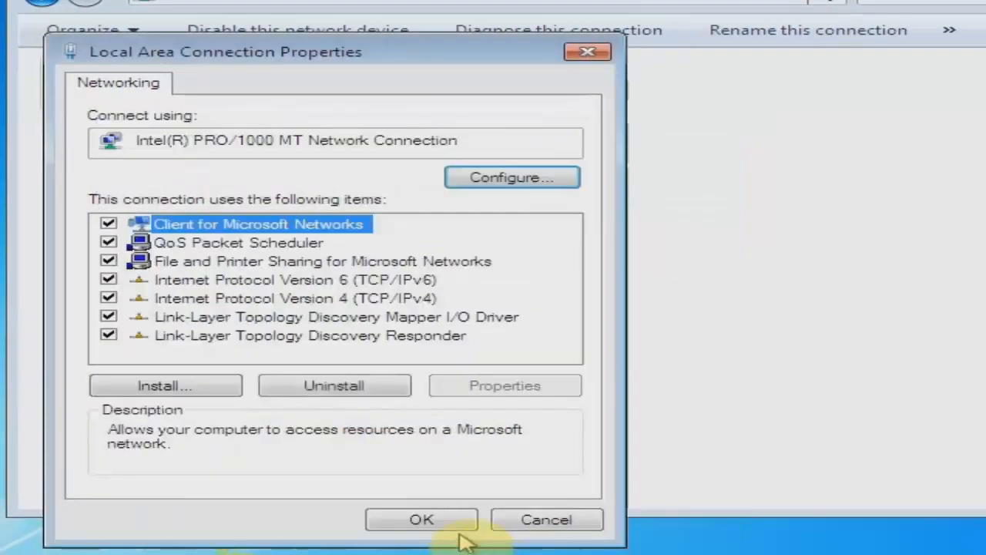
{"action": "left_click", "coordinate": [440, 523]}
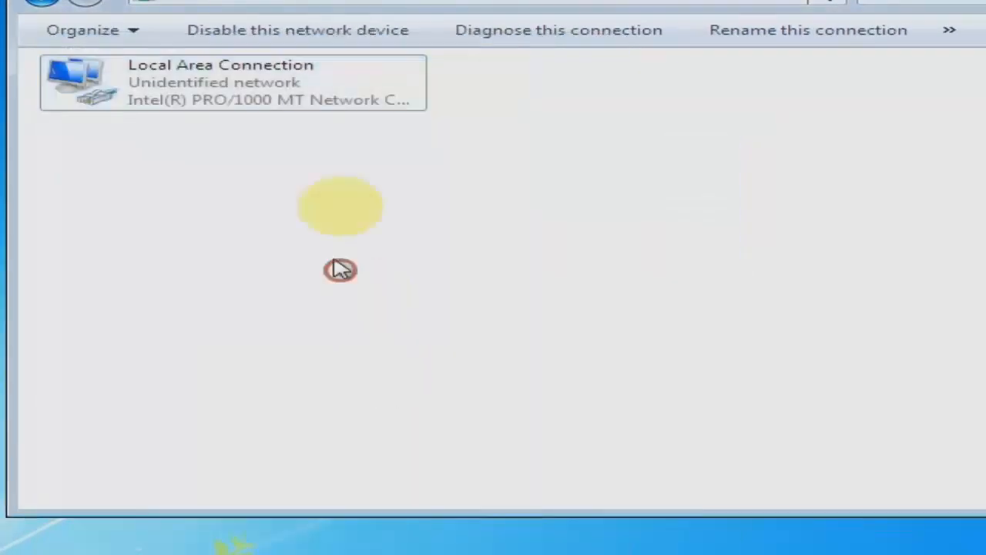
Step: Check the Local Area Connection's details for the leased IPv4 address, DHCP server and default gateway, and close them
{"action": "right_click", "coordinate": [294, 97]}
{"action": "left_click", "coordinate": [322, 133]}
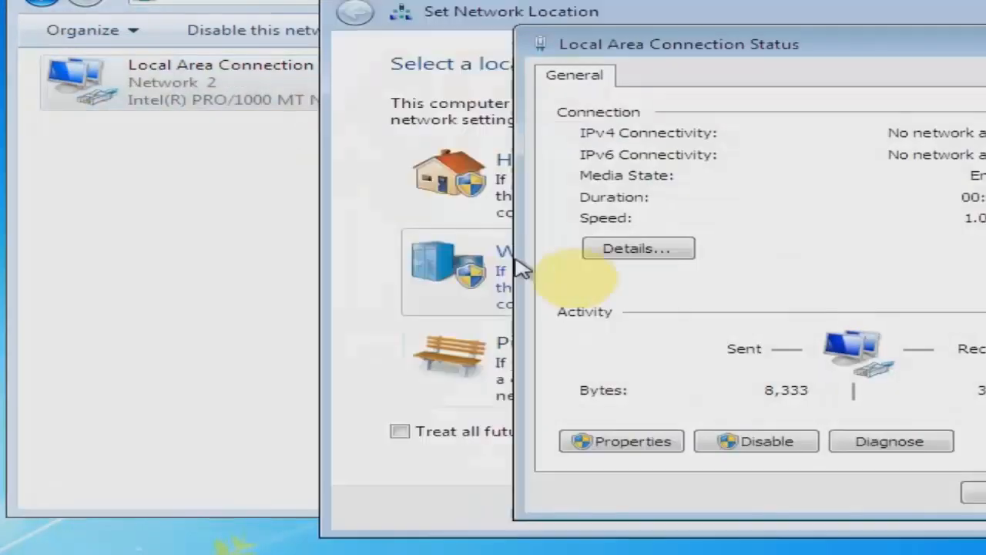
{"action": "left_click", "coordinate": [522, 247]}
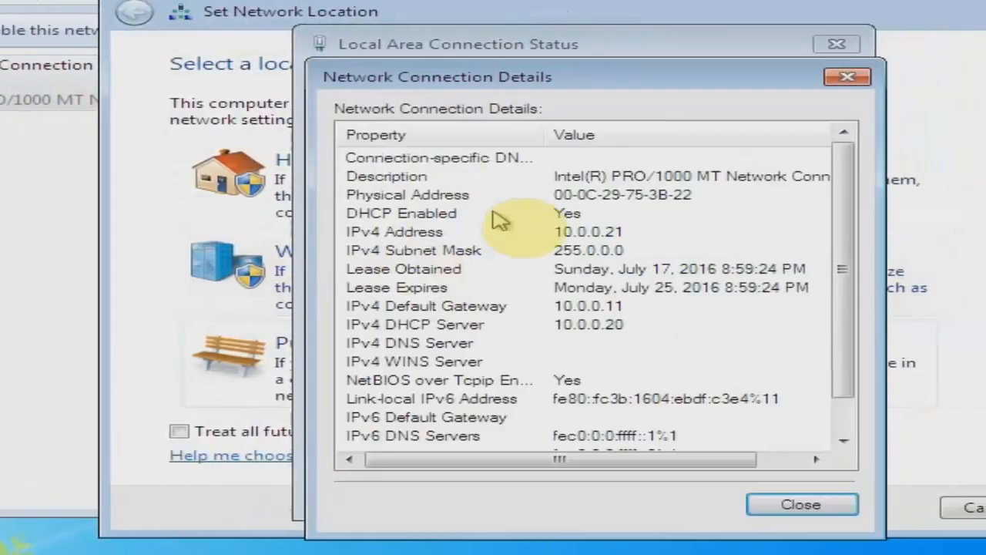
{"action": "left_click", "coordinate": [646, 234]}
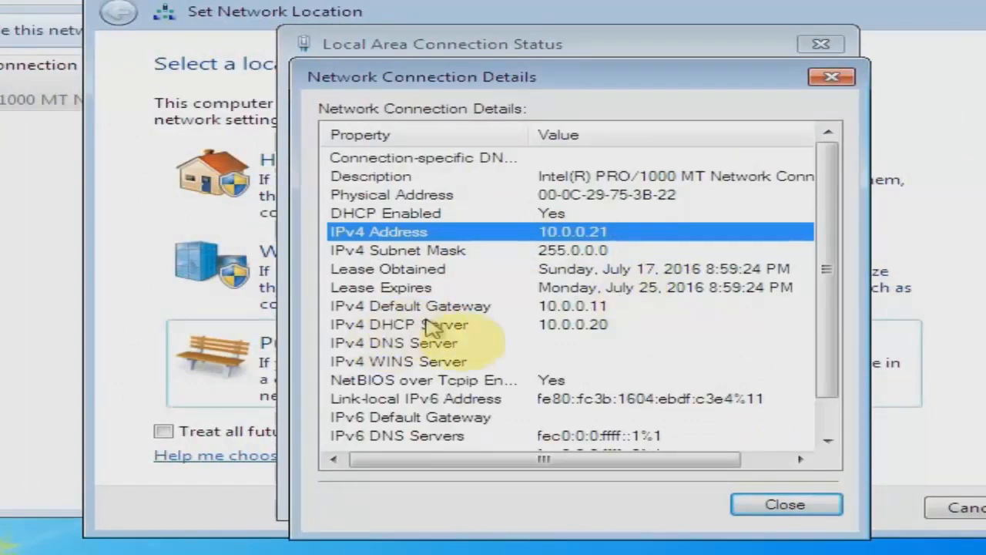
{"action": "left_click", "coordinate": [456, 324]}
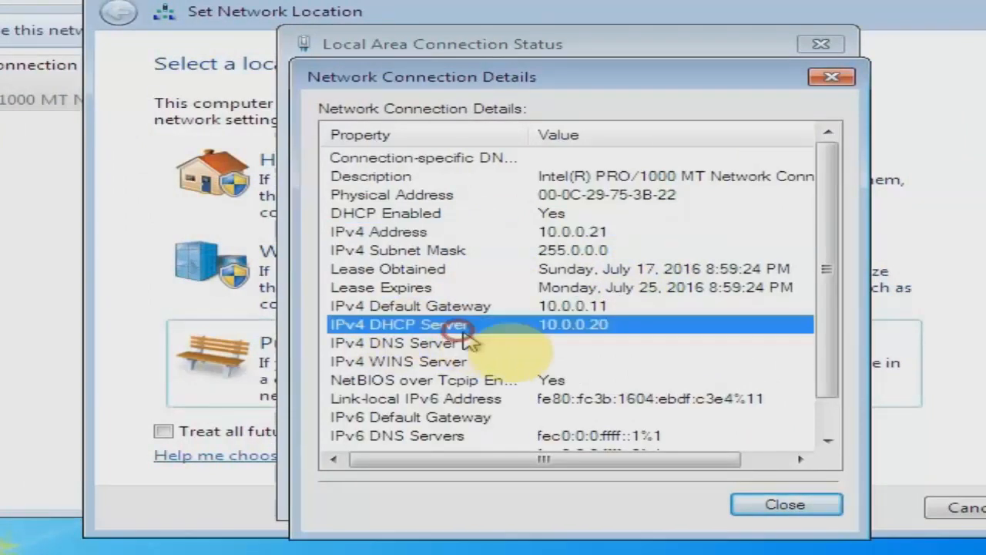
{"action": "left_click", "coordinate": [606, 306]}
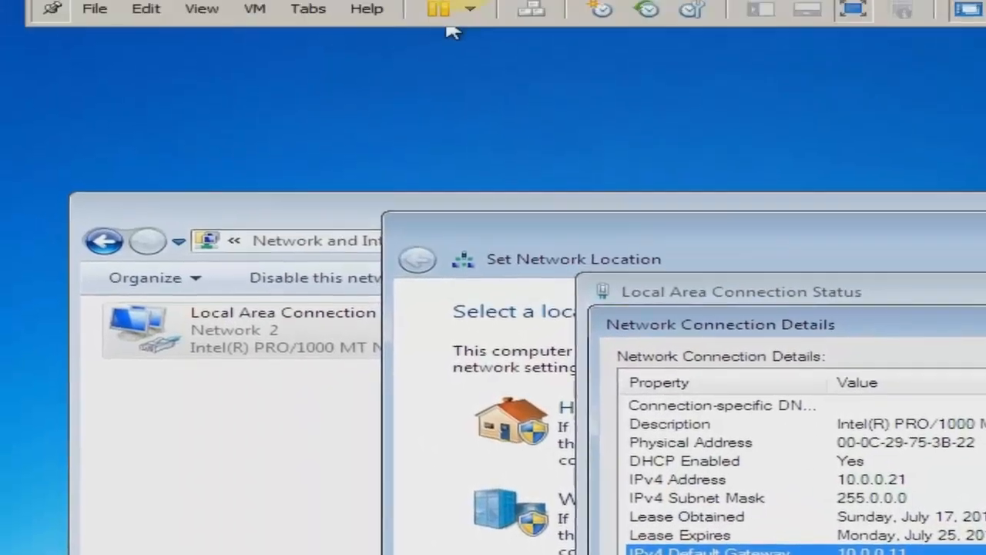
{"action": "left_click", "coordinate": [909, 479]}
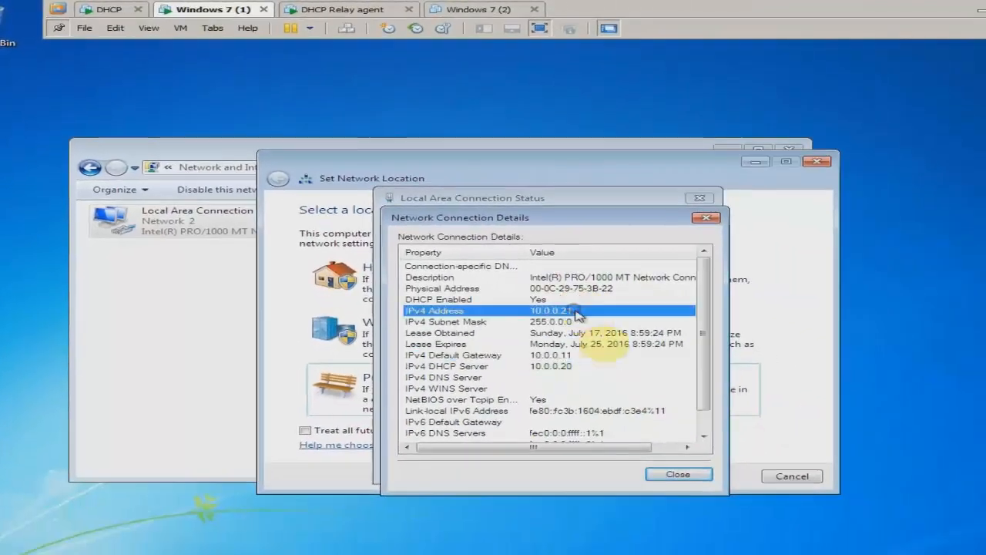
{"action": "left_click", "coordinate": [678, 474]}
{"action": "left_click", "coordinate": [669, 470]}
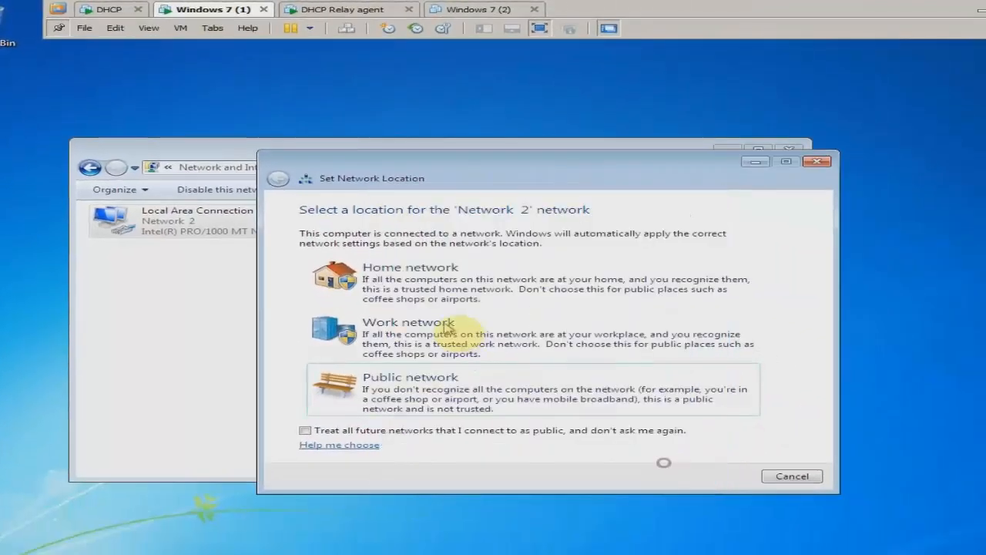
Step: Set the network's location to Work network and close the network windows
{"action": "left_click", "coordinate": [405, 351]}
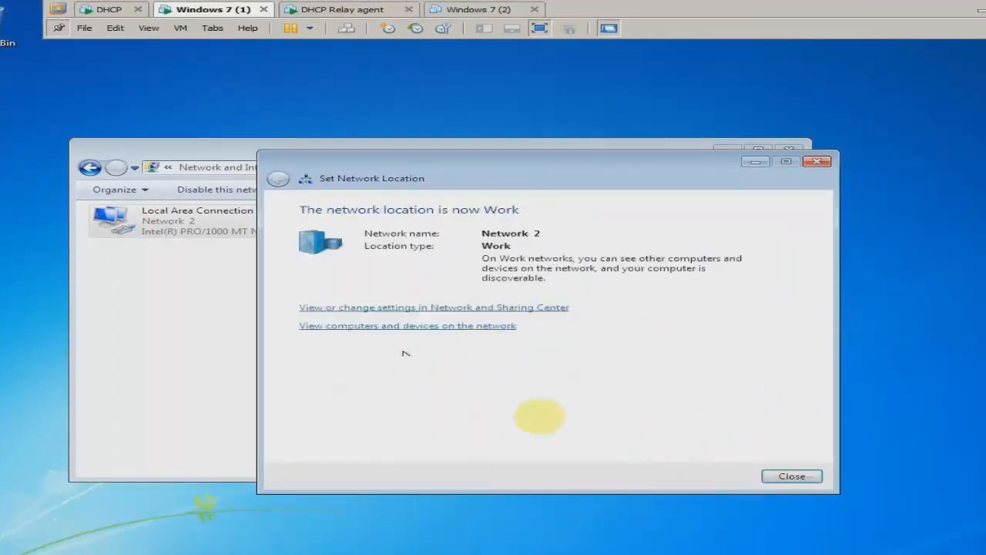
{"action": "left_click", "coordinate": [792, 476]}
{"action": "left_click", "coordinate": [785, 154]}
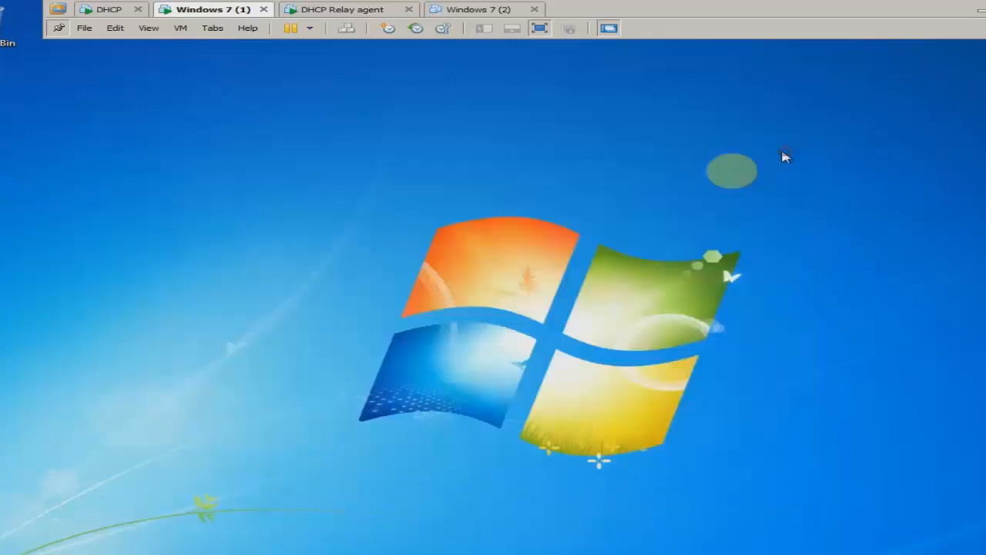
Step: Switch to the Windows 7 (2) virtual machine and power it on
{"action": "left_click", "coordinate": [489, 10]}
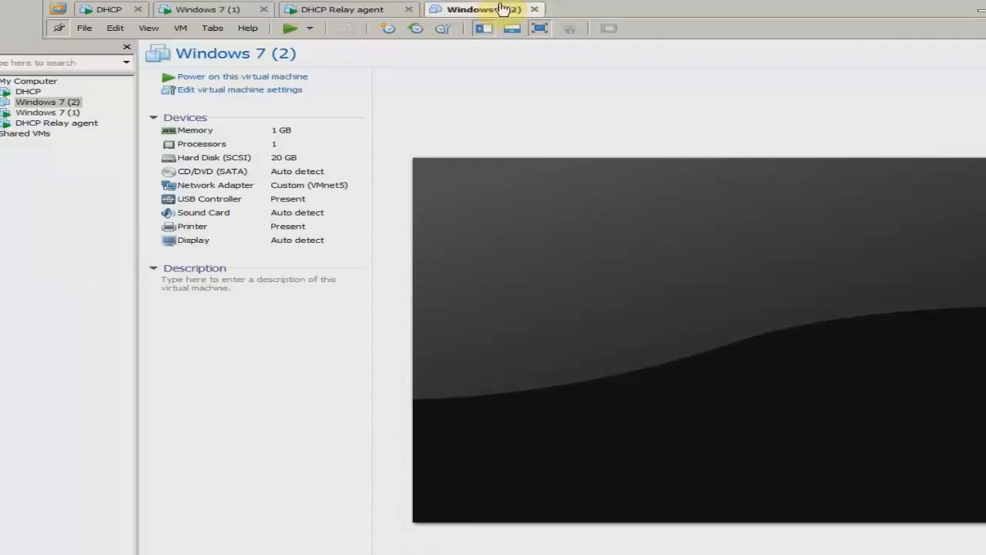
{"action": "left_click", "coordinate": [186, 31]}
{"action": "mouse_move", "coordinate": [242, 113]}
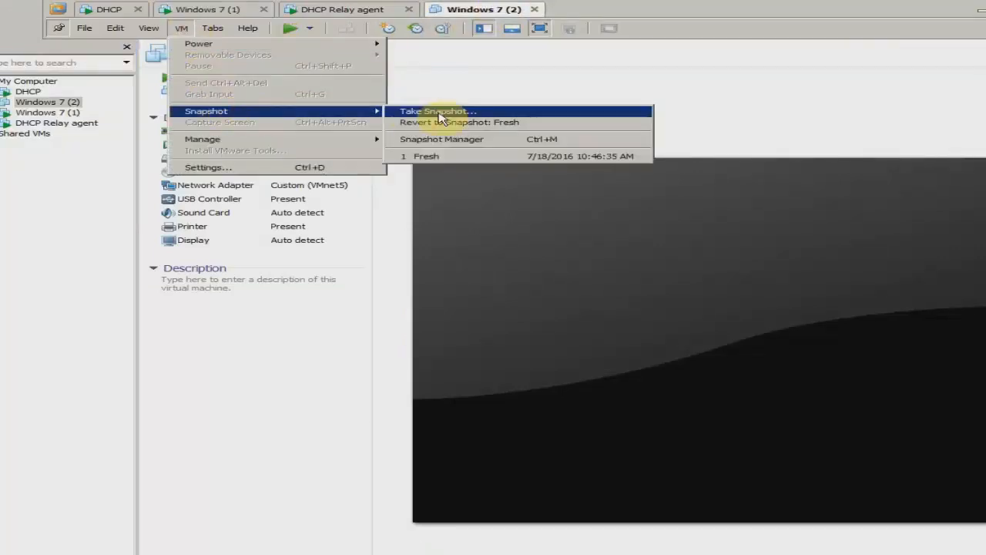
{"action": "left_click", "coordinate": [518, 29]}
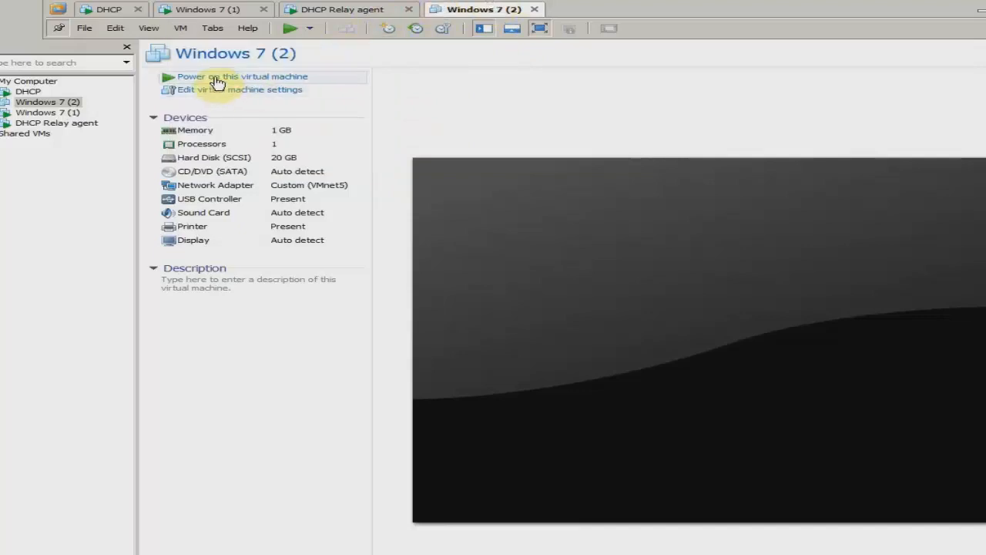
{"action": "left_click", "coordinate": [266, 76]}
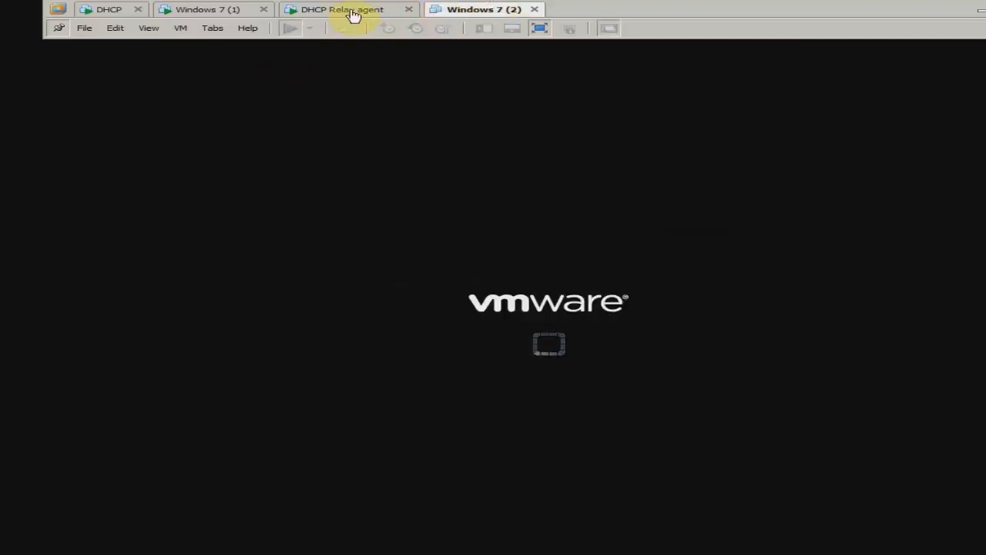
Step: Switch to the DHCP Relay agent virtual machine, open the Routing and Remote Access console from Server Manager and enlarge its window
{"action": "left_click", "coordinate": [353, 10]}
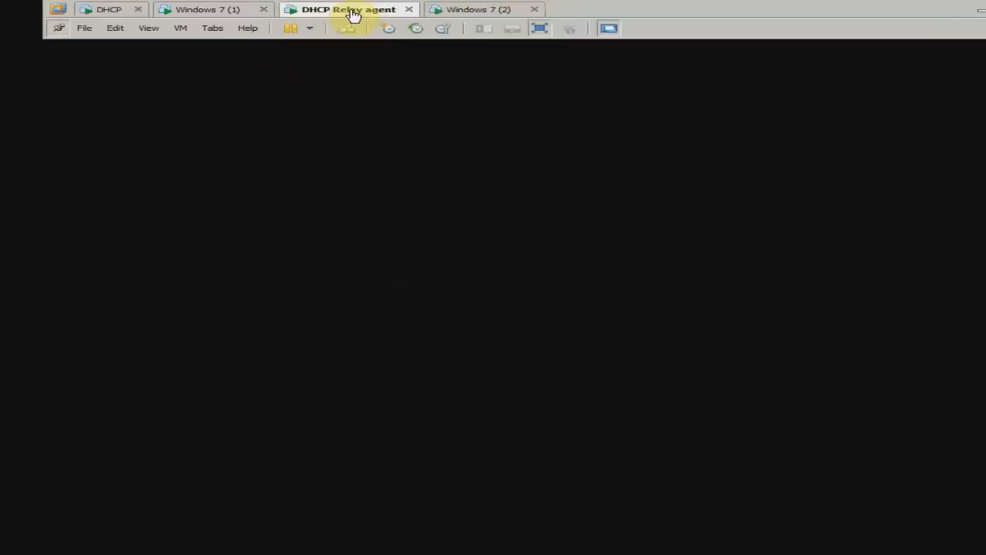
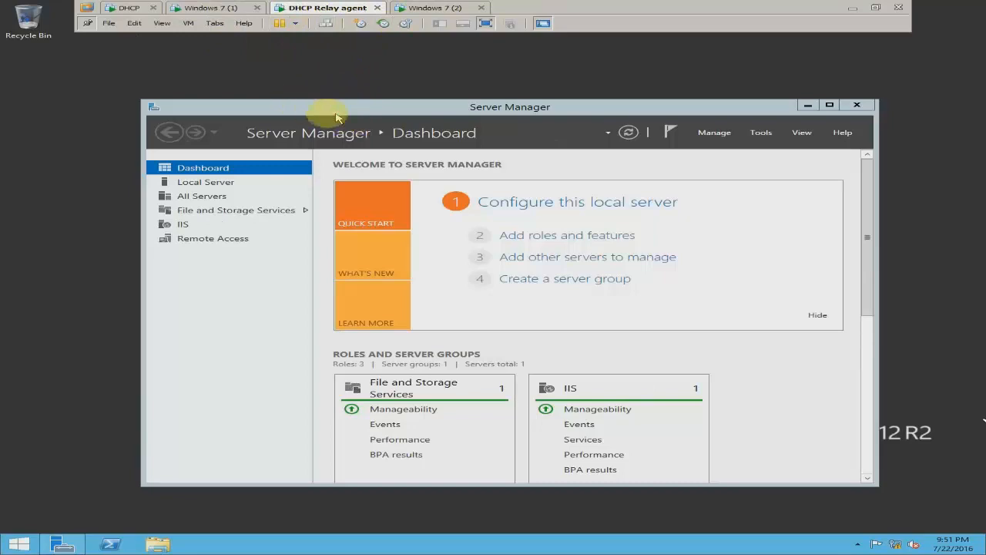
{"action": "left_click_drag", "start_coordinate": [485, 109], "coordinate": [564, 143]}
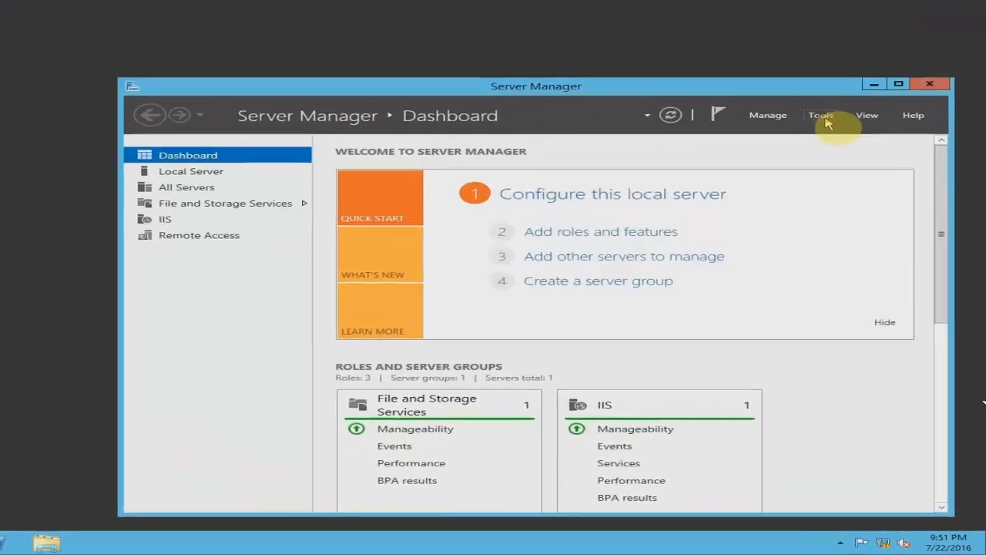
{"action": "left_click", "coordinate": [838, 168]}
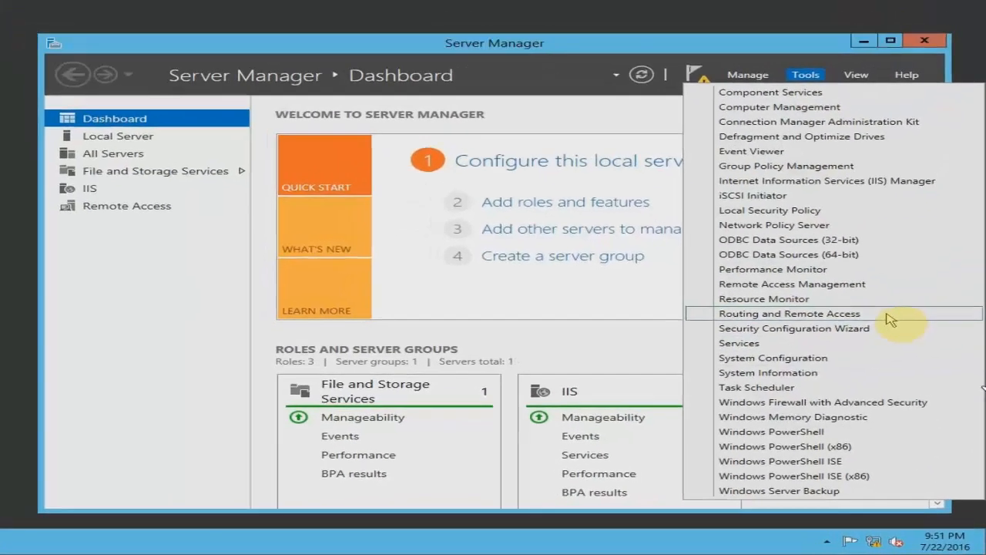
{"action": "left_click", "coordinate": [871, 276]}
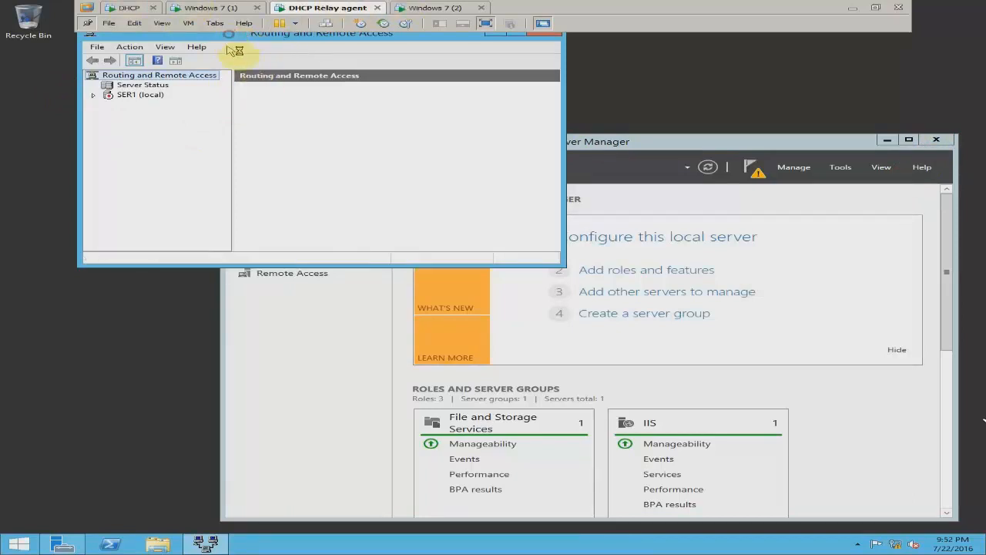
{"action": "left_click_drag", "start_coordinate": [231, 34], "coordinate": [235, 98]}
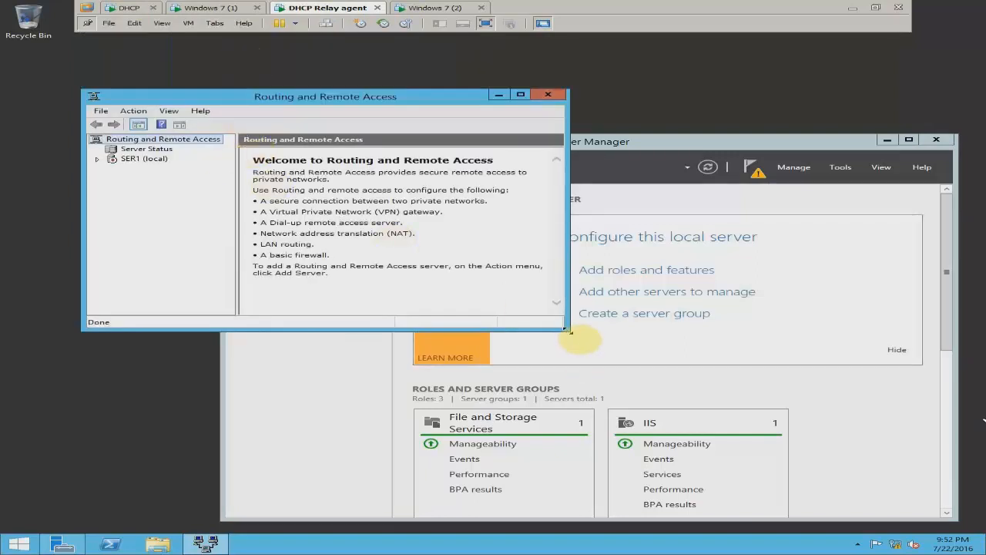
{"action": "left_click_drag", "start_coordinate": [569, 330], "coordinate": [667, 394]}
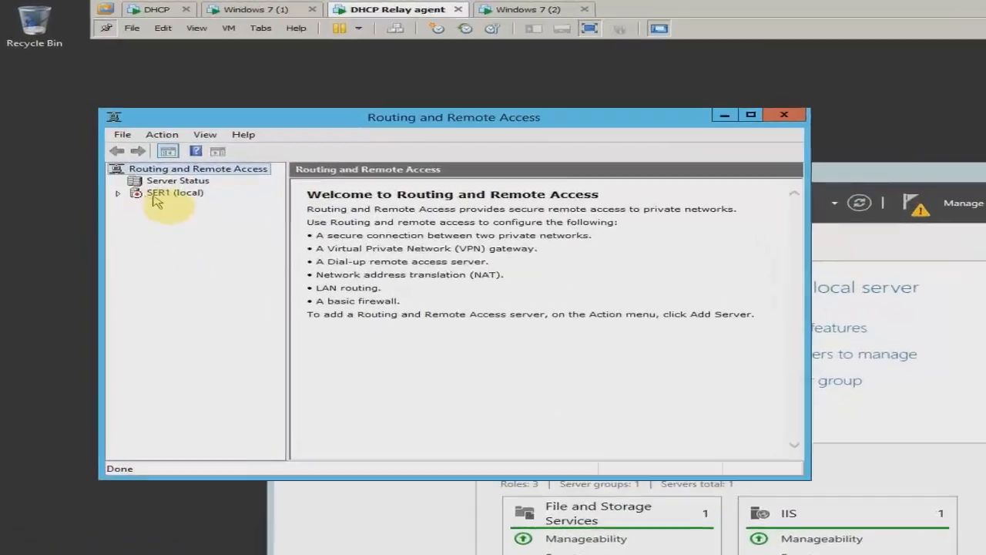
Step: Configure Routing and Remote Access on SER1 (local) with a custom configuration that enables only LAN routing
{"action": "right_click", "coordinate": [196, 242]}
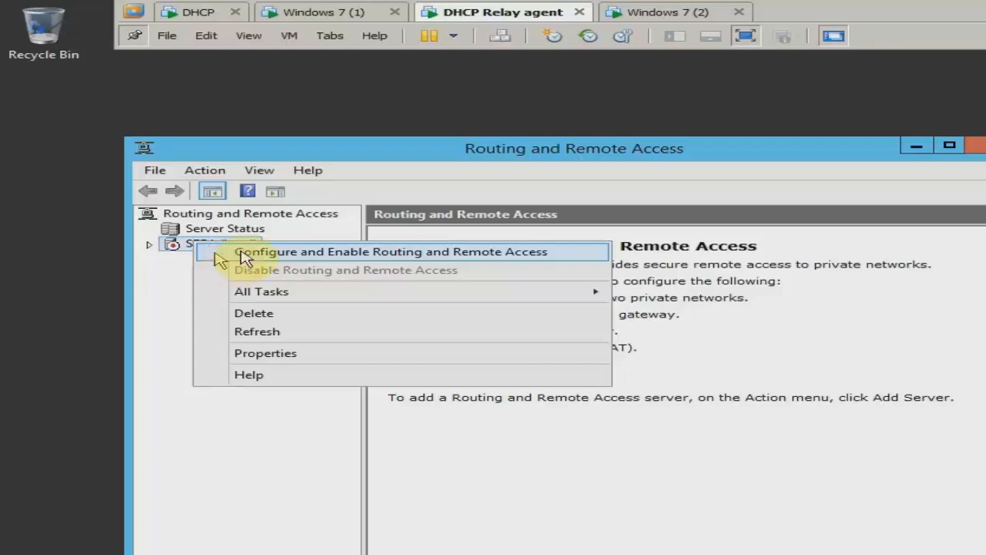
{"action": "left_click", "coordinate": [245, 258]}
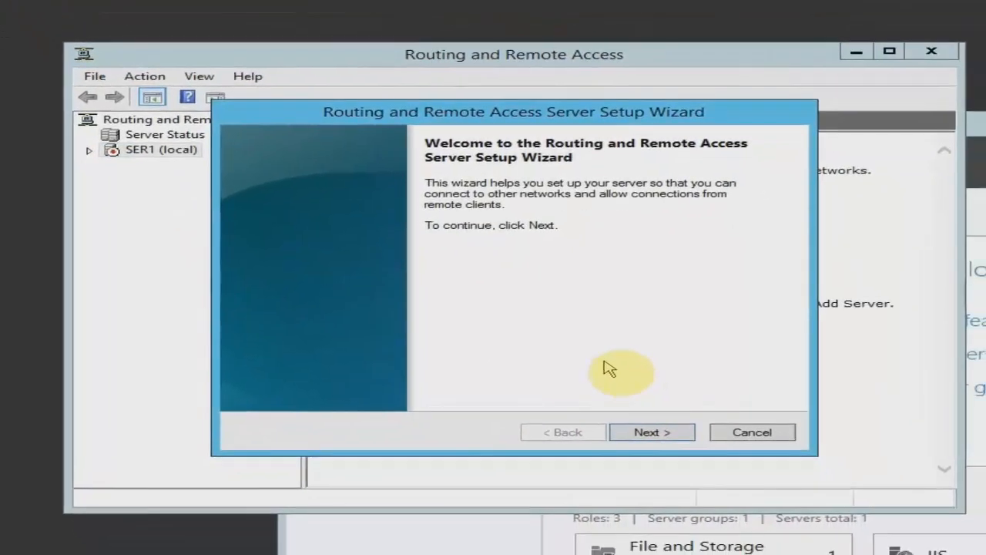
{"action": "left_click", "coordinate": [681, 437]}
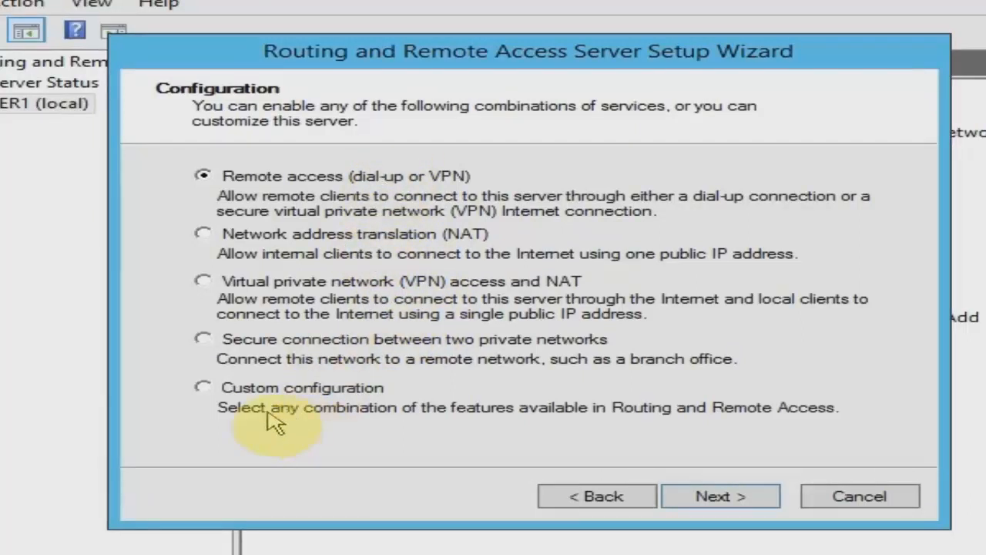
{"action": "left_click", "coordinate": [289, 391]}
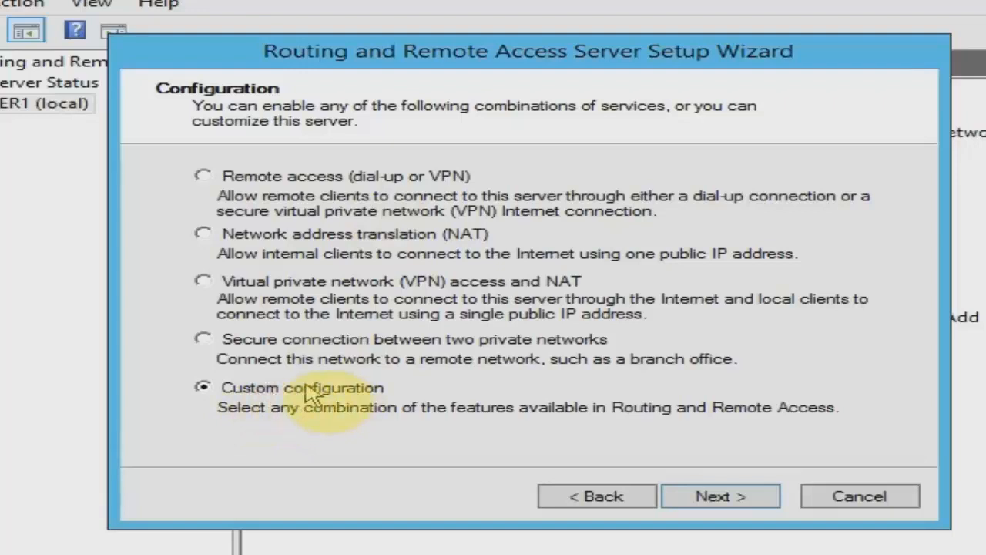
{"action": "left_click", "coordinate": [705, 497]}
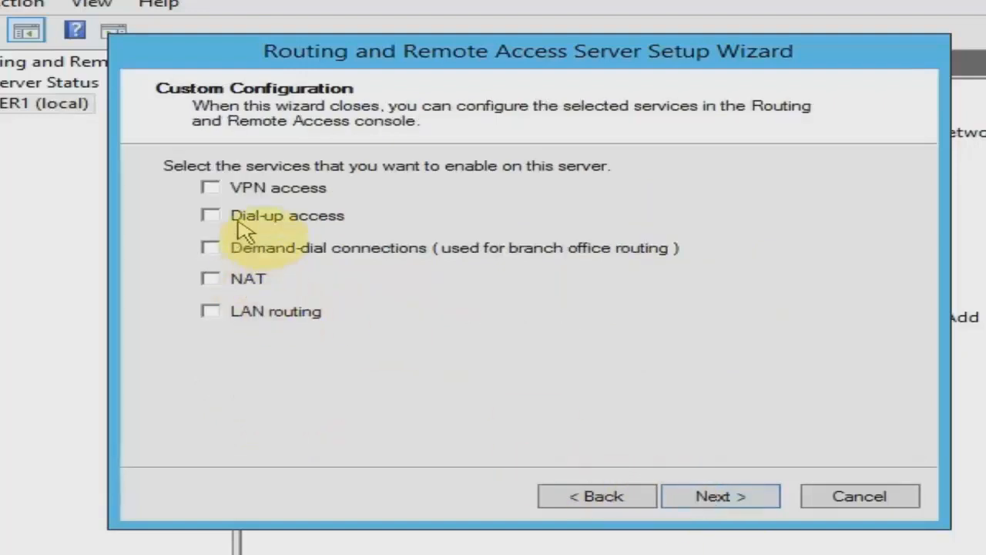
{"action": "left_click", "coordinate": [211, 312]}
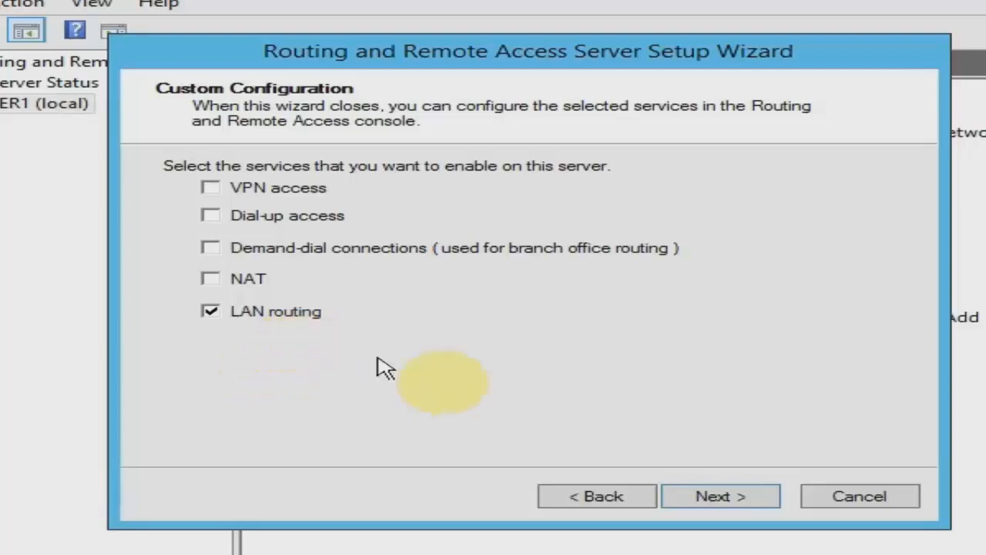
{"action": "left_click", "coordinate": [712, 497]}
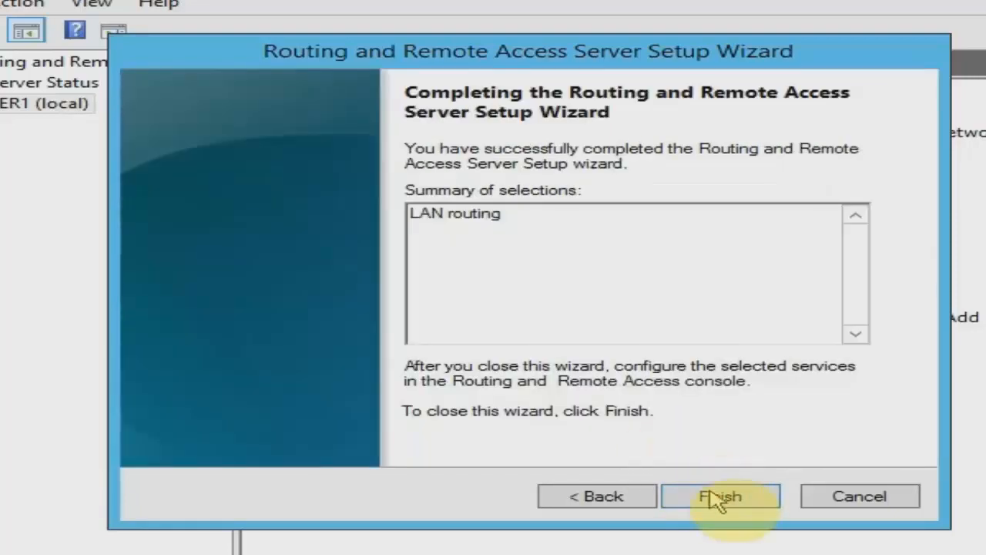
Step: Finish the Routing and Remote Access setup wizard, dismissing the firewall warning, and start the service
{"action": "left_click", "coordinate": [711, 497]}
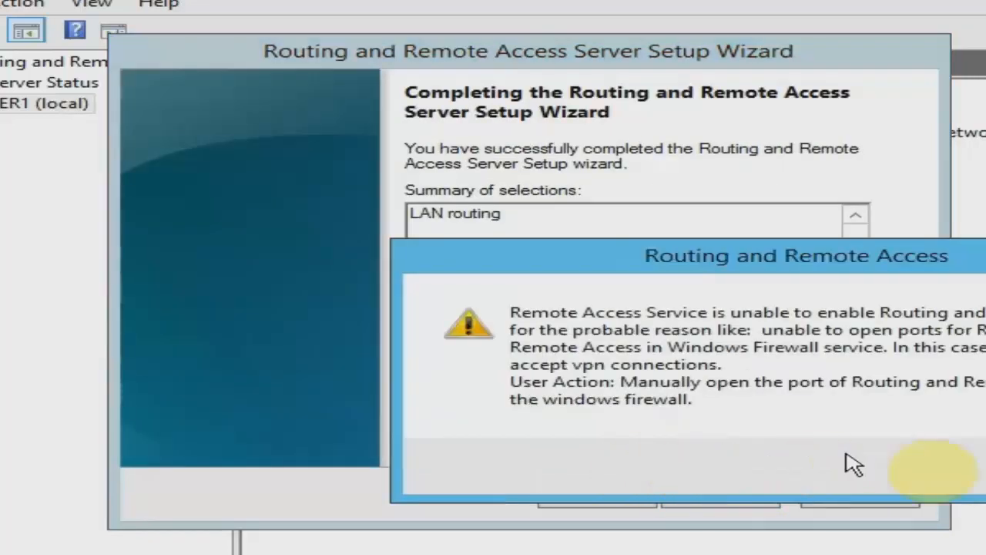
{"action": "left_click", "coordinate": [985, 468]}
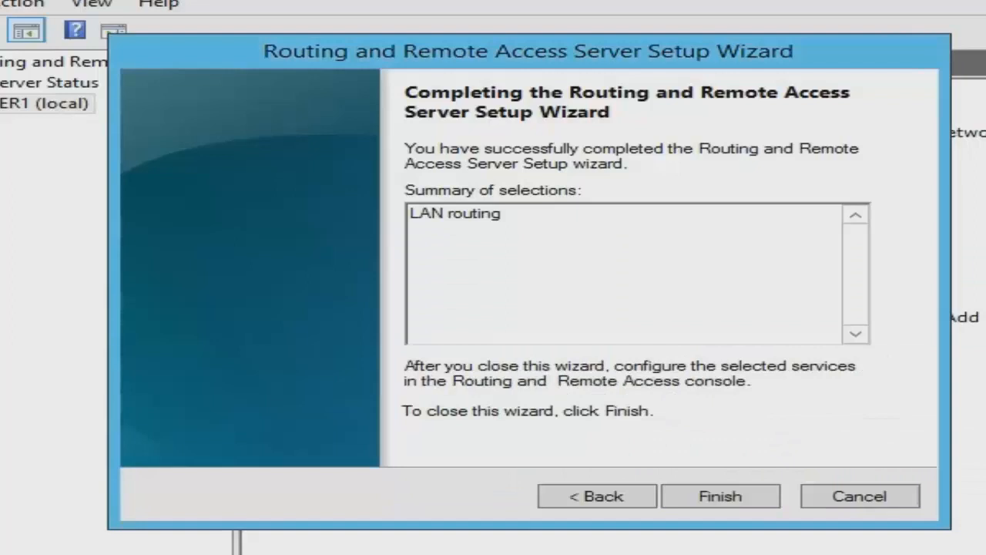
{"action": "left_click", "coordinate": [736, 502]}
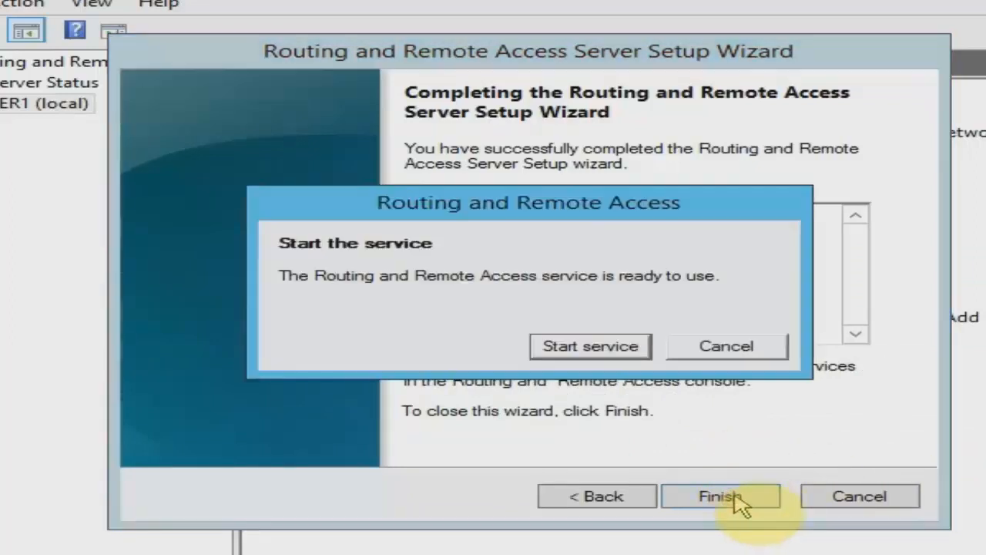
{"action": "left_click", "coordinate": [599, 353]}
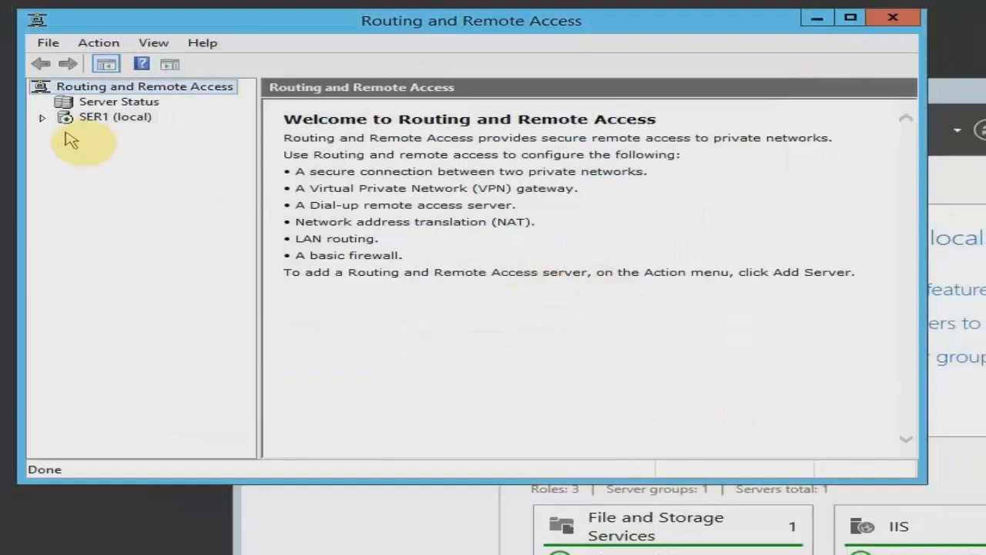
Step: Expand SER1 (local) and its IPv4 node and view the interfaces listed under General
{"action": "left_click", "coordinate": [69, 121]}
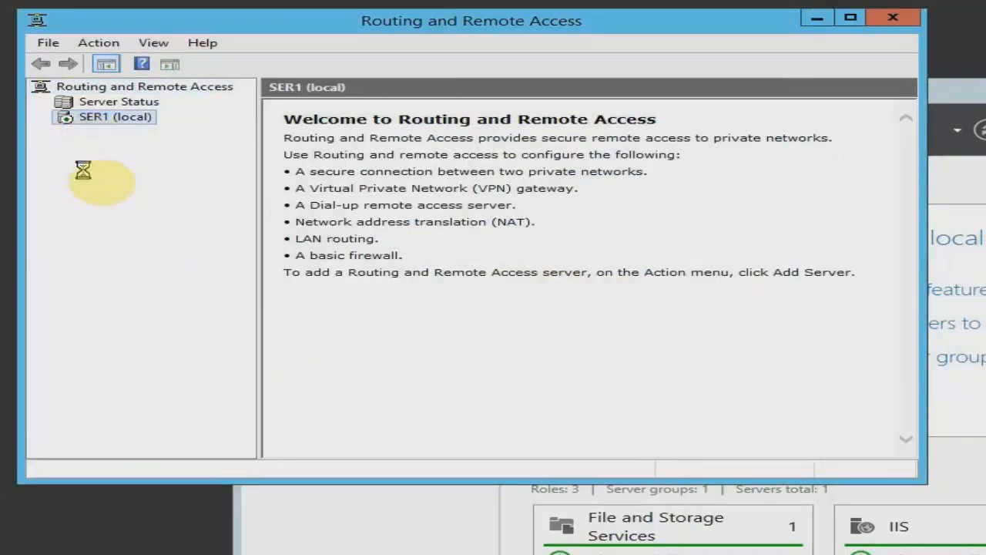
{"action": "left_click", "coordinate": [42, 118]}
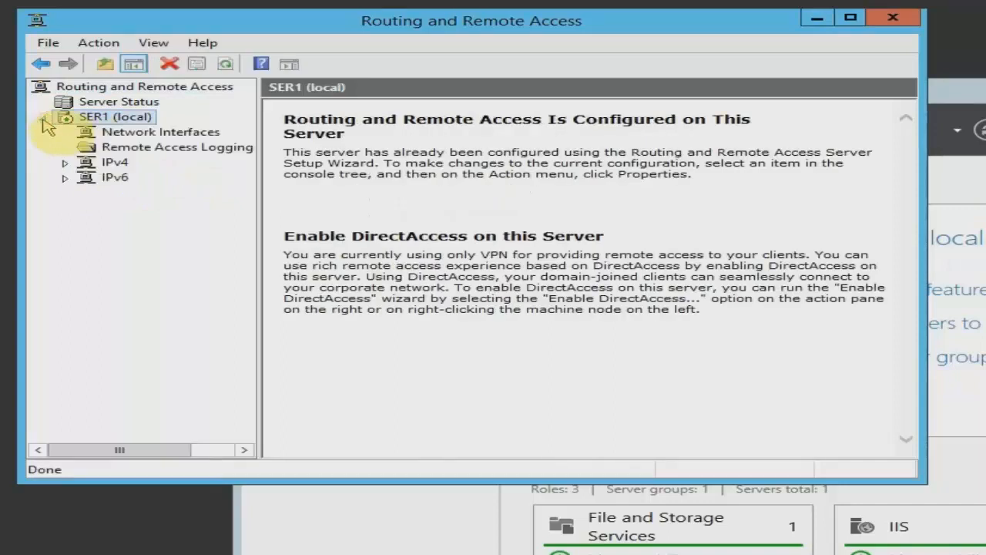
{"action": "double_click", "coordinate": [97, 172]}
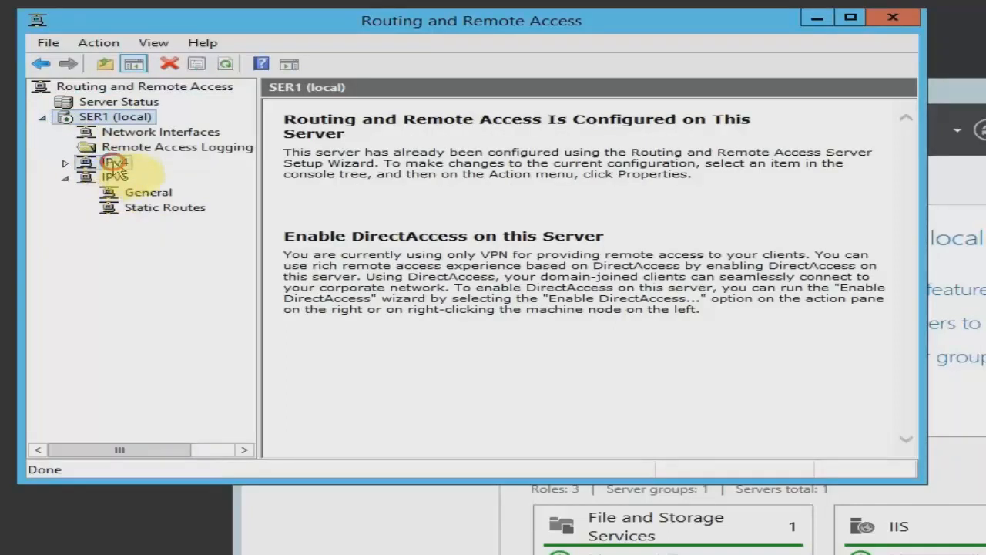
{"action": "left_click", "coordinate": [110, 164]}
{"action": "left_click", "coordinate": [66, 163]}
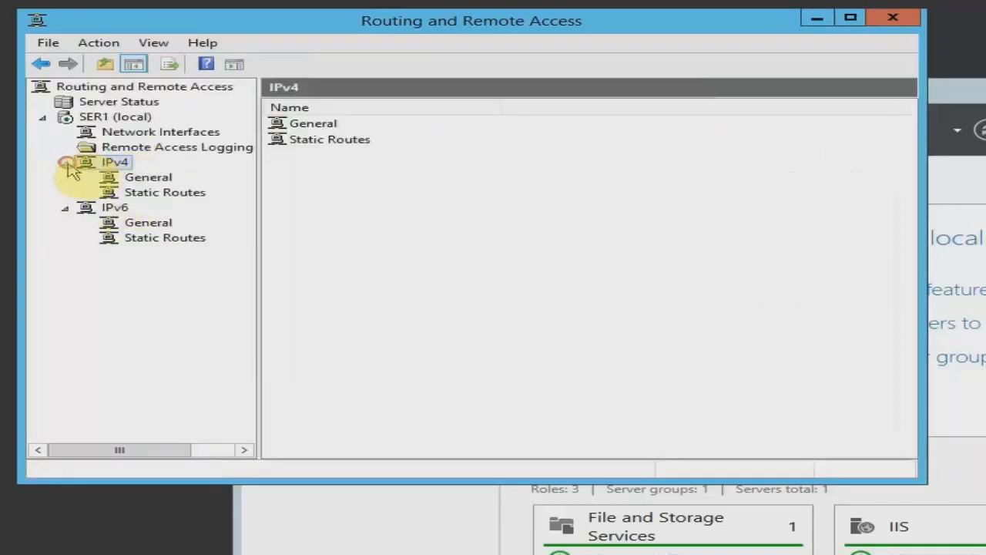
{"action": "left_click", "coordinate": [139, 179]}
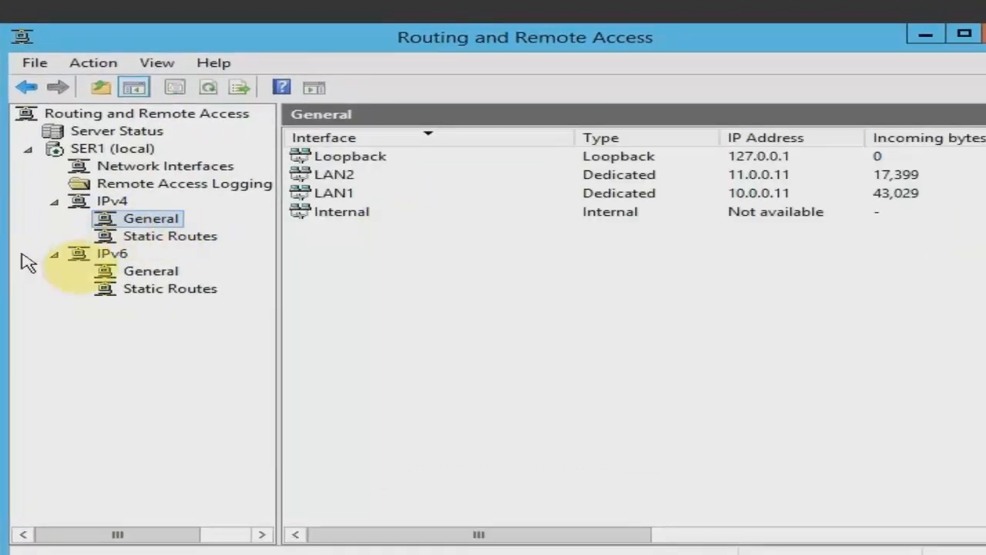
Step: Add DHCP Relay Agent as a new routing protocol under IPv4 General
{"action": "left_click", "coordinate": [91, 204]}
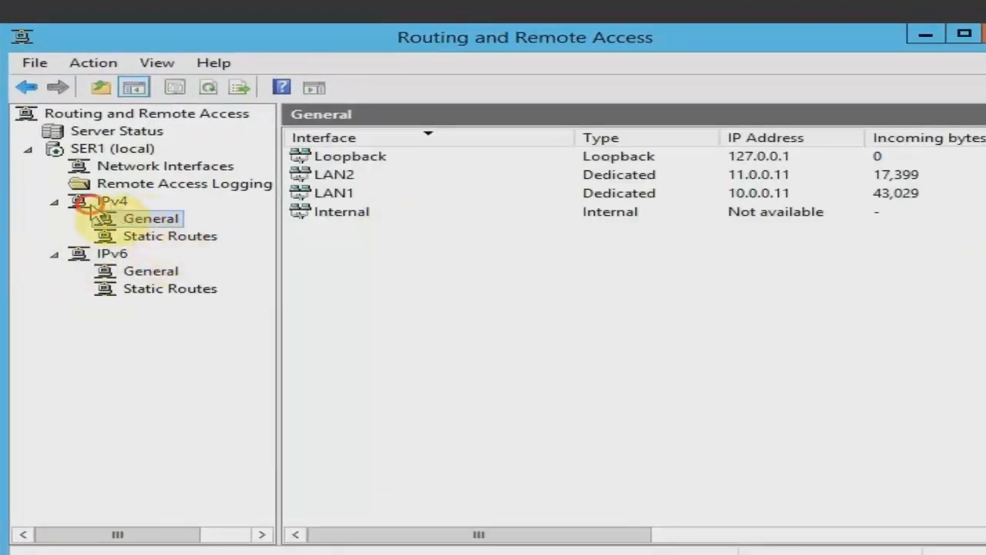
{"action": "left_click", "coordinate": [116, 221]}
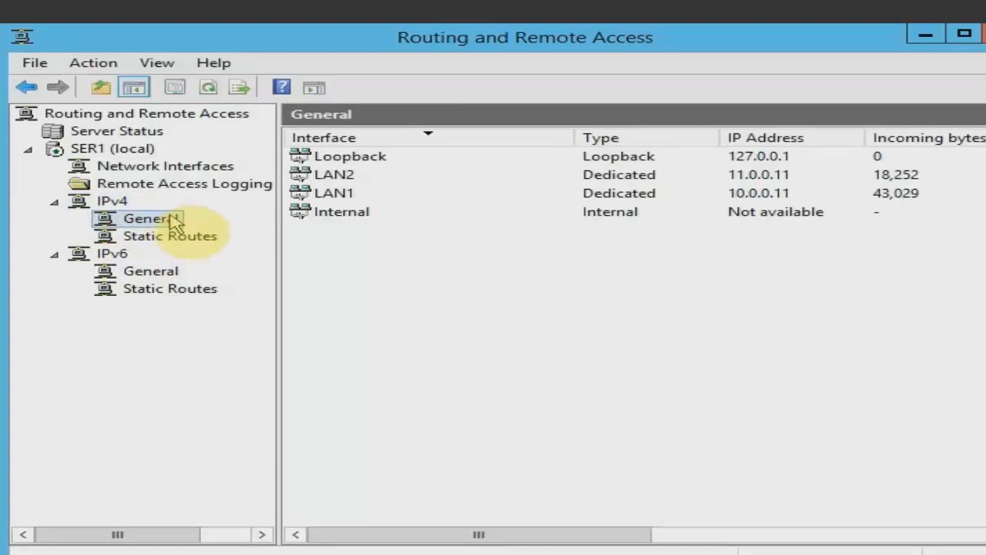
{"action": "right_click", "coordinate": [171, 222]}
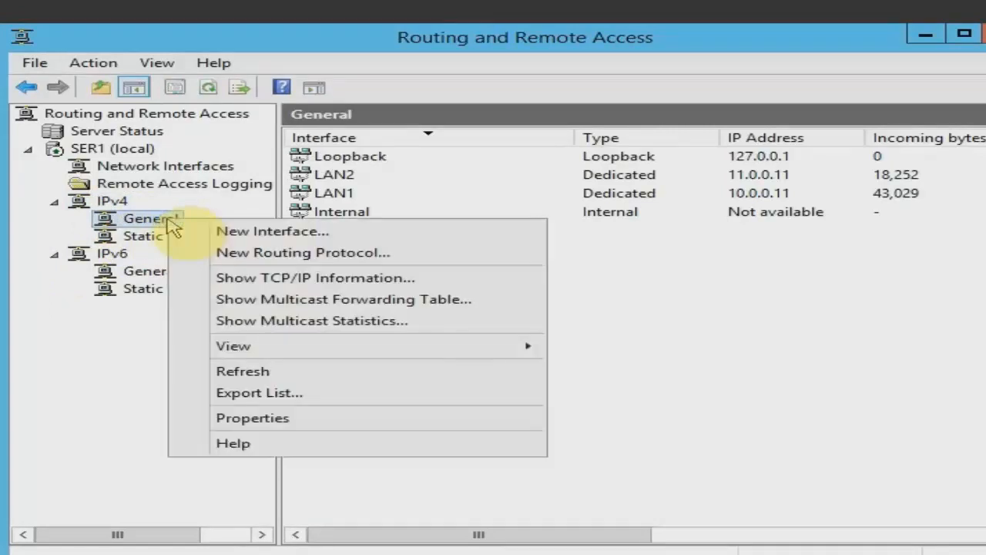
{"action": "left_click", "coordinate": [194, 260]}
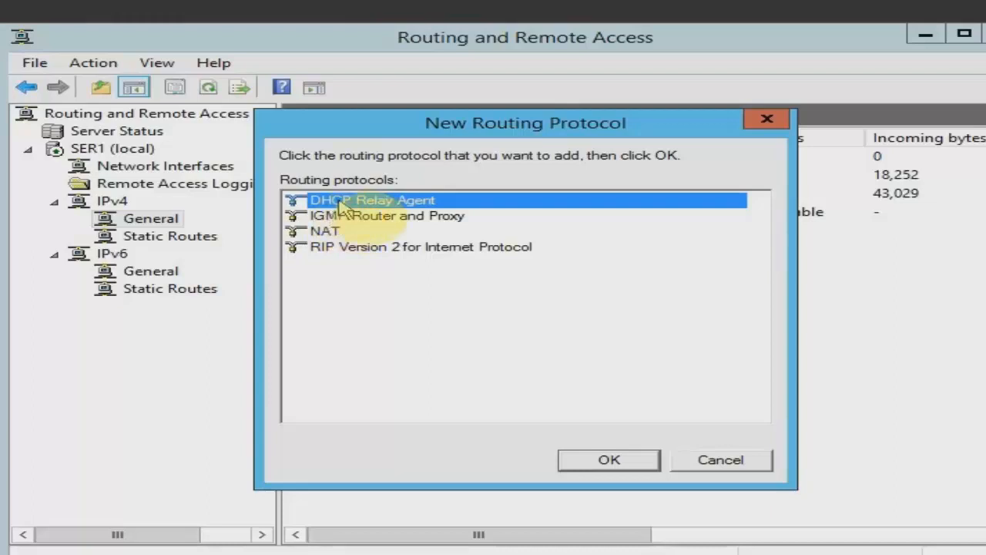
{"action": "left_click", "coordinate": [570, 455]}
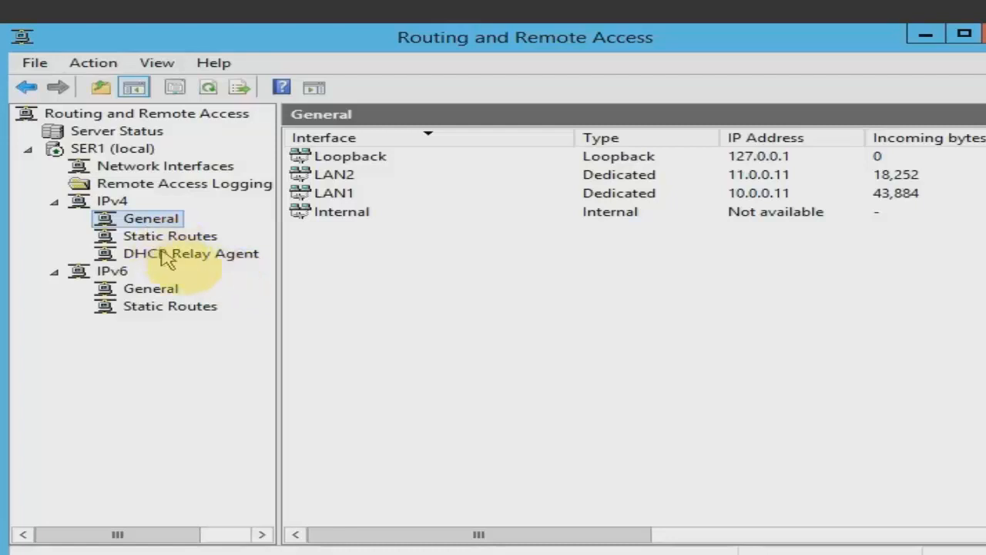
Step: Add LAN2 as a DHCP Relay Agent interface with Relay DHCP packets enabled and hop-count and boot thresholds kept at 4
{"action": "left_click", "coordinate": [205, 262]}
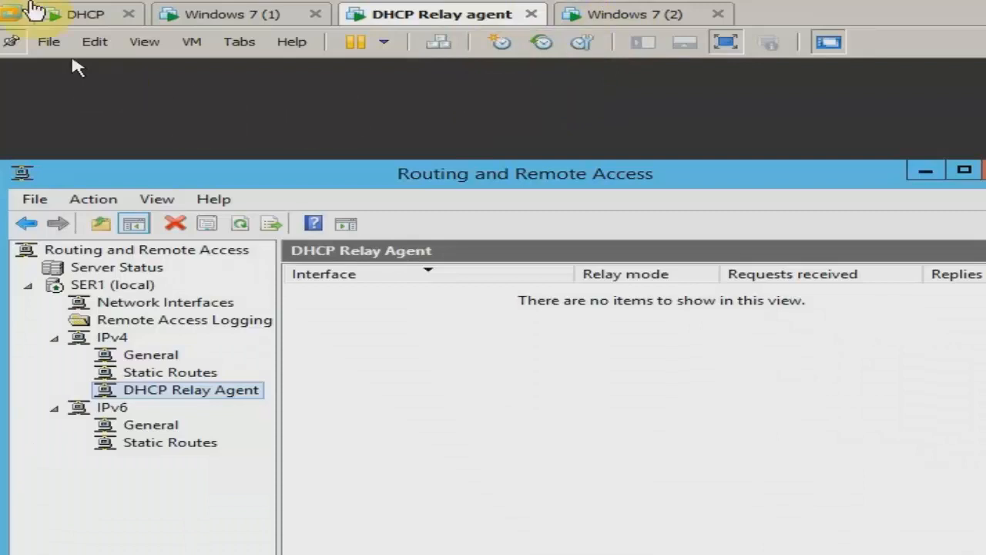
{"action": "right_click", "coordinate": [222, 394]}
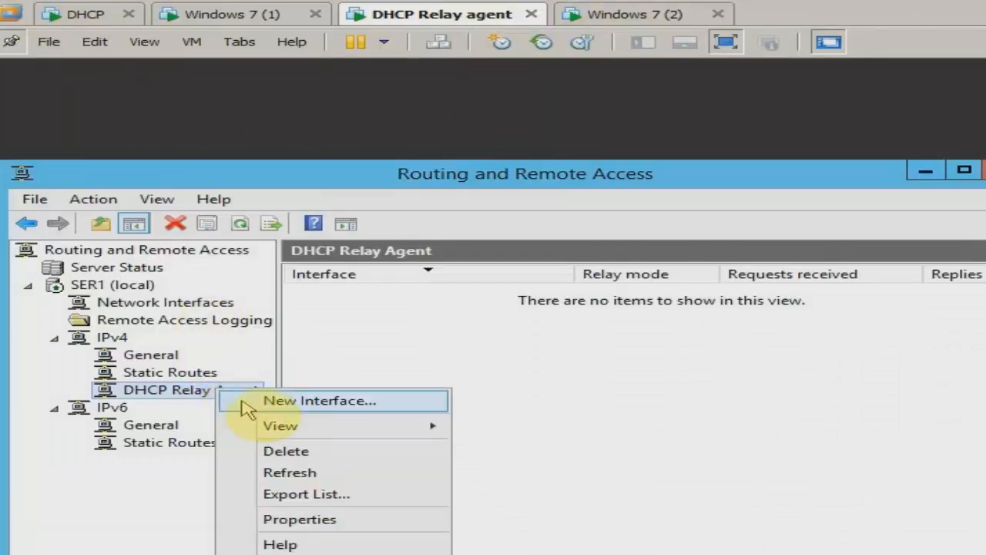
{"action": "left_click", "coordinate": [246, 409]}
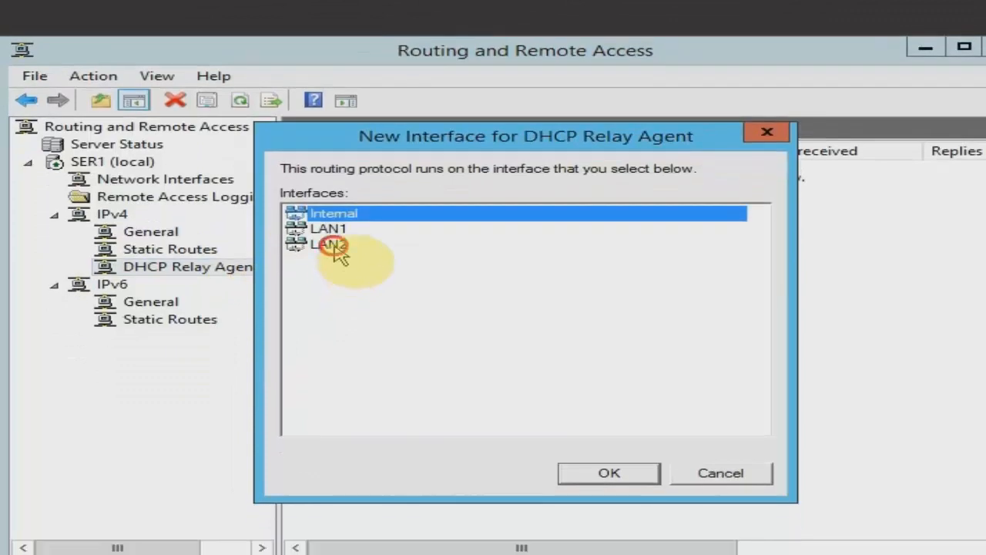
{"action": "left_click", "coordinate": [331, 245]}
{"action": "left_click", "coordinate": [578, 474]}
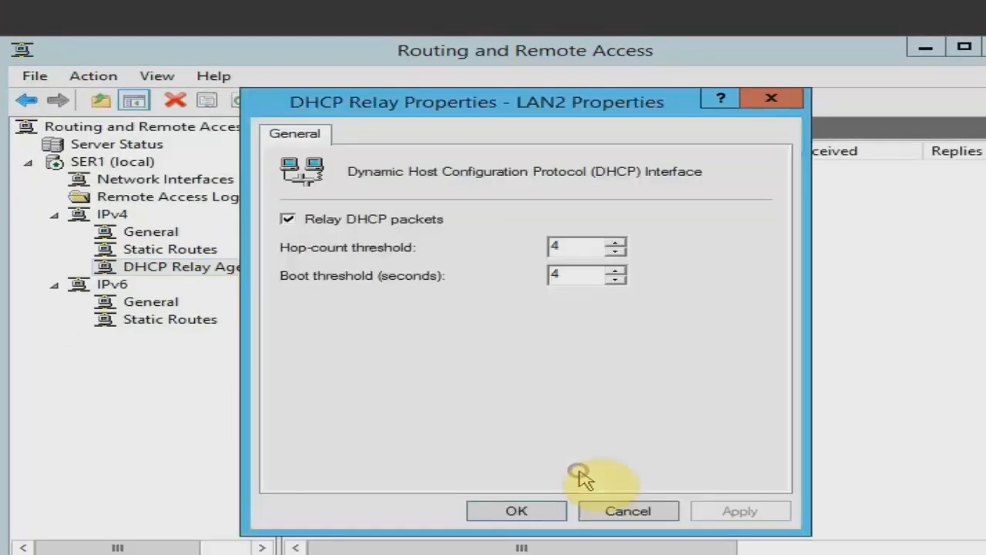
{"action": "left_click", "coordinate": [578, 249]}
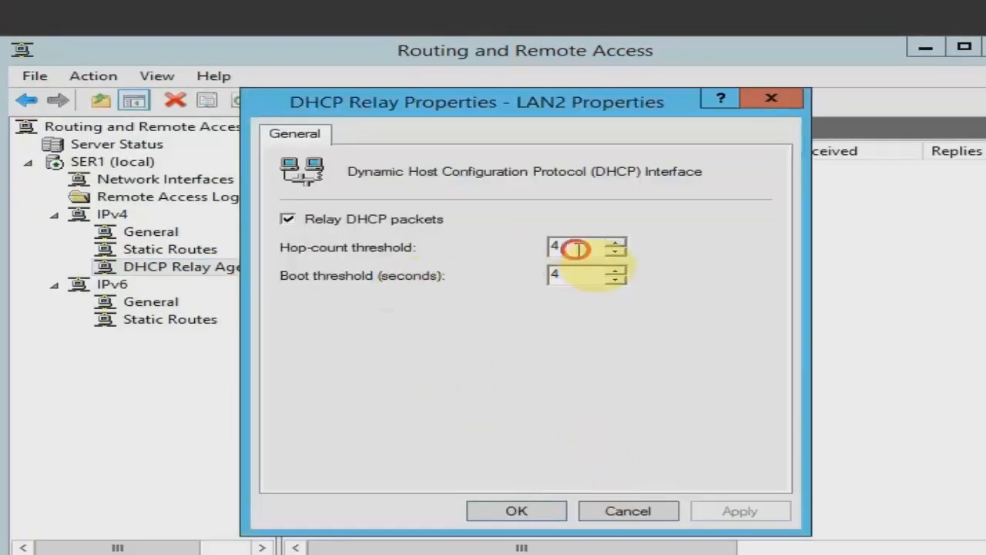
{"action": "double_click", "coordinate": [570, 275]}
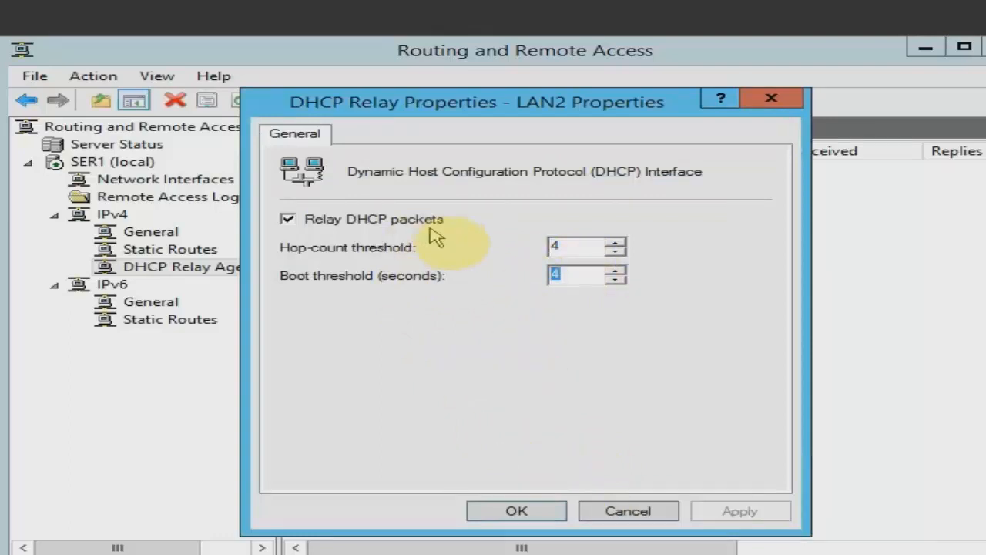
{"action": "left_click", "coordinate": [546, 510]}
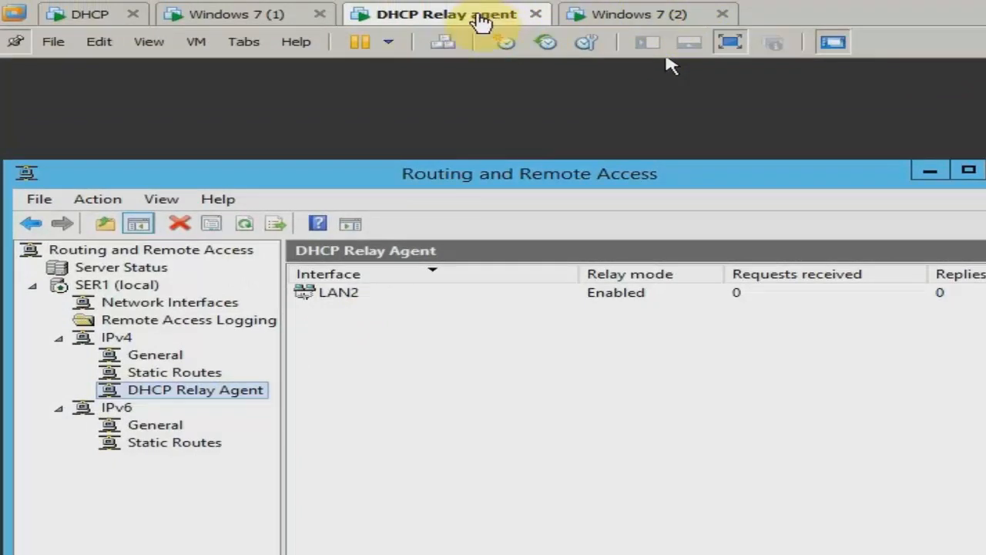
Step: Add 10.0.0.10 as a server address in the DHCP Relay Agent properties and save the change
{"action": "right_click", "coordinate": [222, 393]}
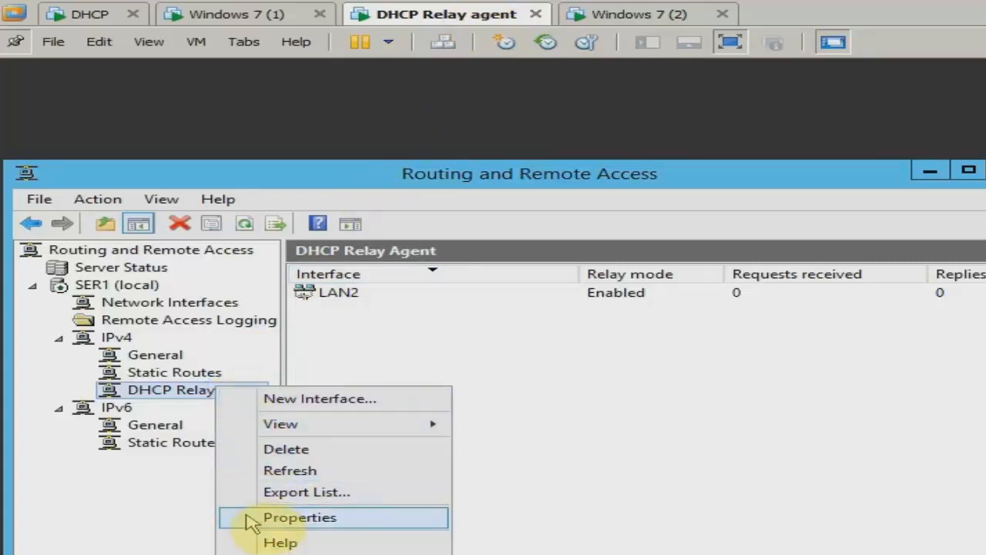
{"action": "left_click", "coordinate": [300, 517]}
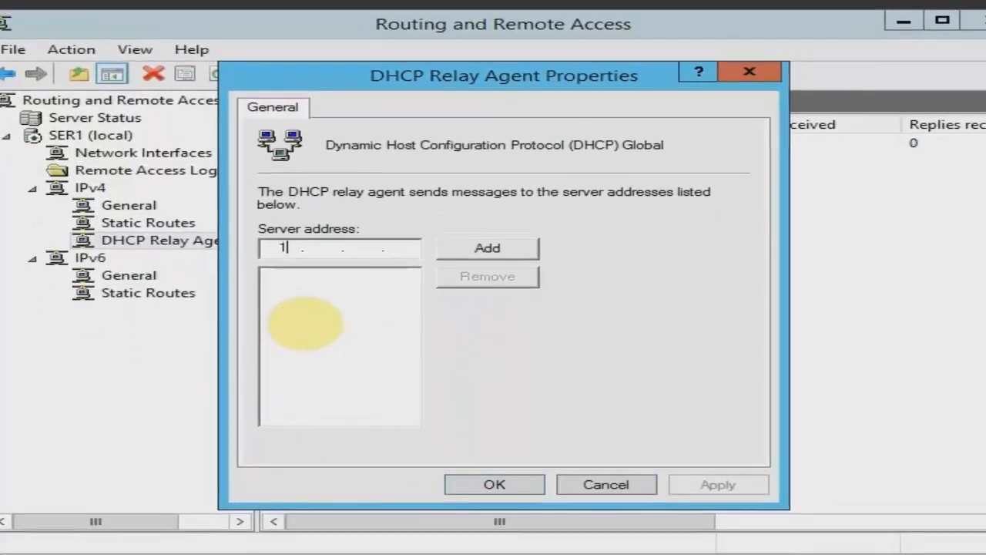
{"action": "type", "text": "10.0.0.10"}
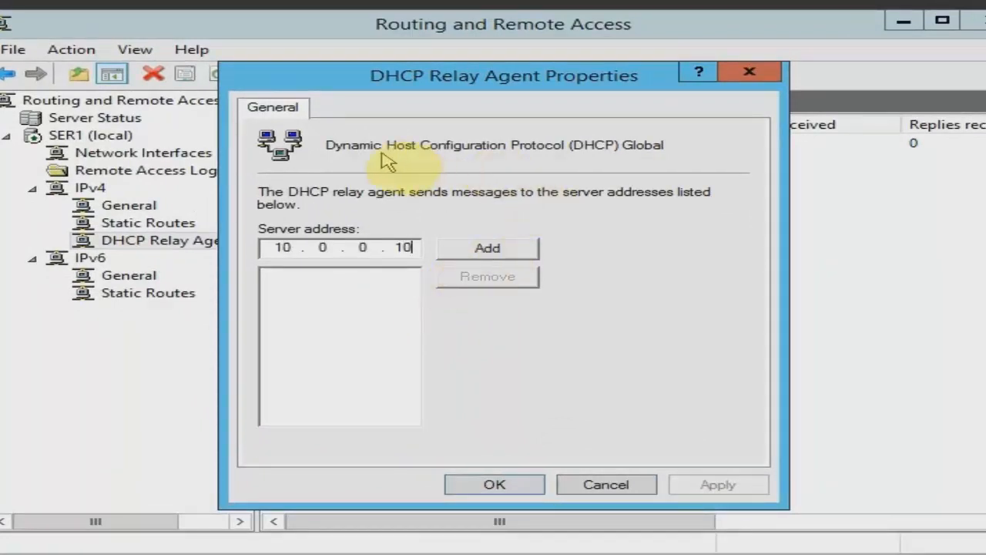
{"action": "left_click", "coordinate": [521, 256]}
{"action": "left_click", "coordinate": [692, 487]}
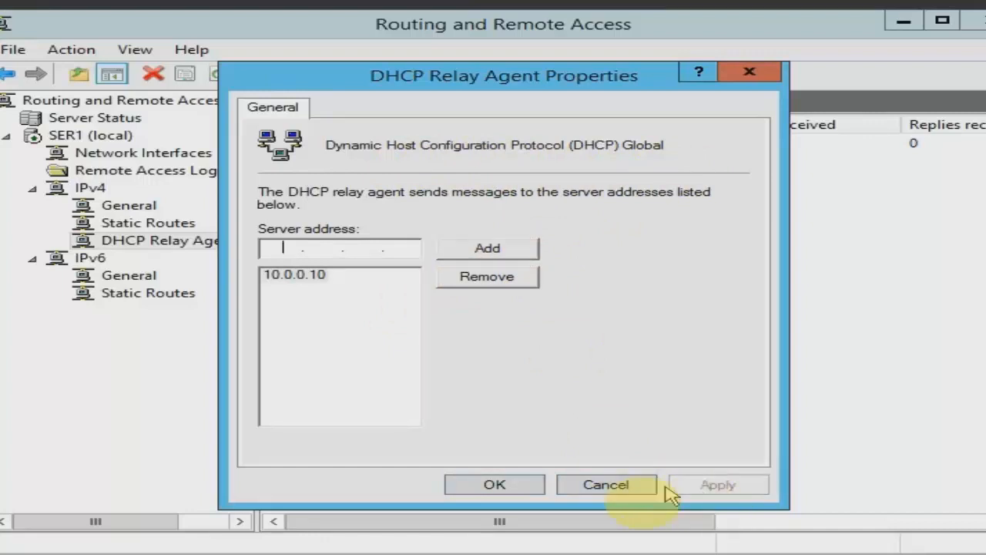
{"action": "left_click", "coordinate": [524, 486]}
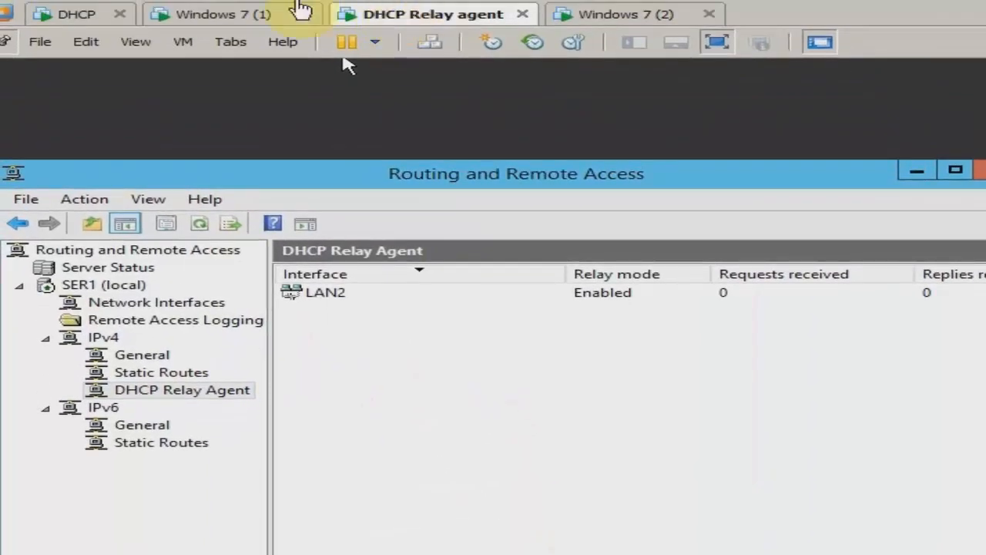
Step: On the Windows 7 (2) machine, open the network connections and disable and re-enable Local Area Connection
{"action": "left_click", "coordinate": [620, 22]}
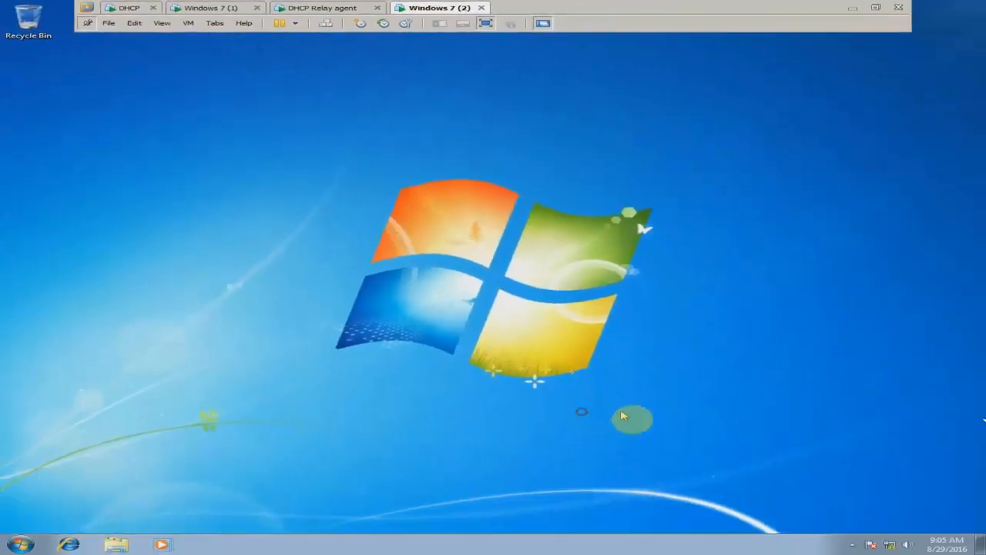
{"action": "right_click", "coordinate": [890, 544]}
{"action": "left_click", "coordinate": [883, 536]}
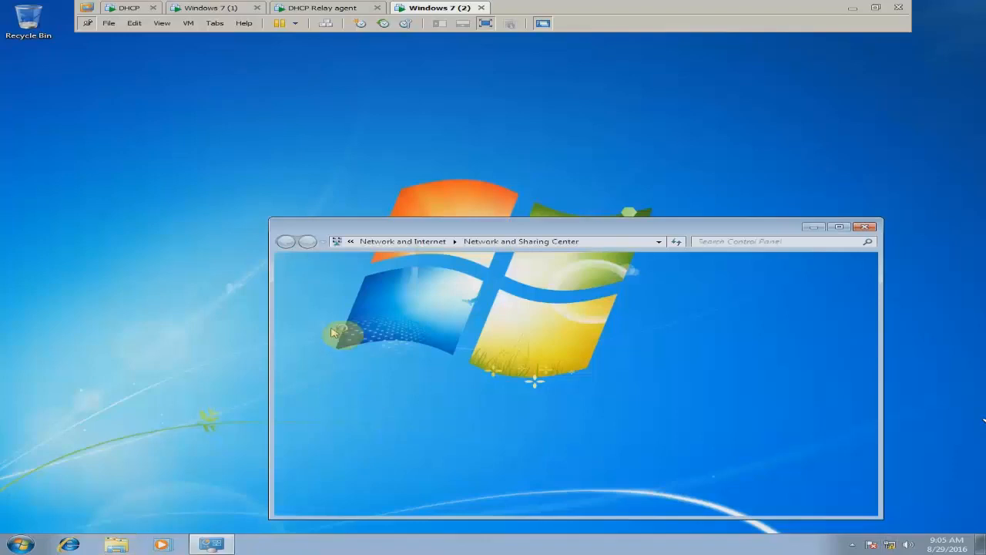
{"action": "left_click", "coordinate": [348, 283]}
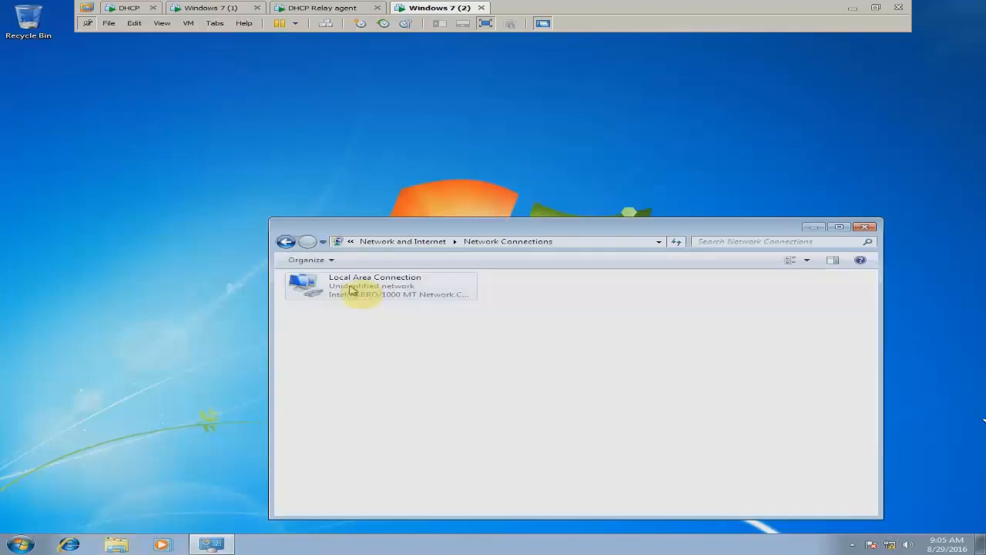
{"action": "right_click", "coordinate": [353, 288]}
{"action": "left_click", "coordinate": [385, 294]}
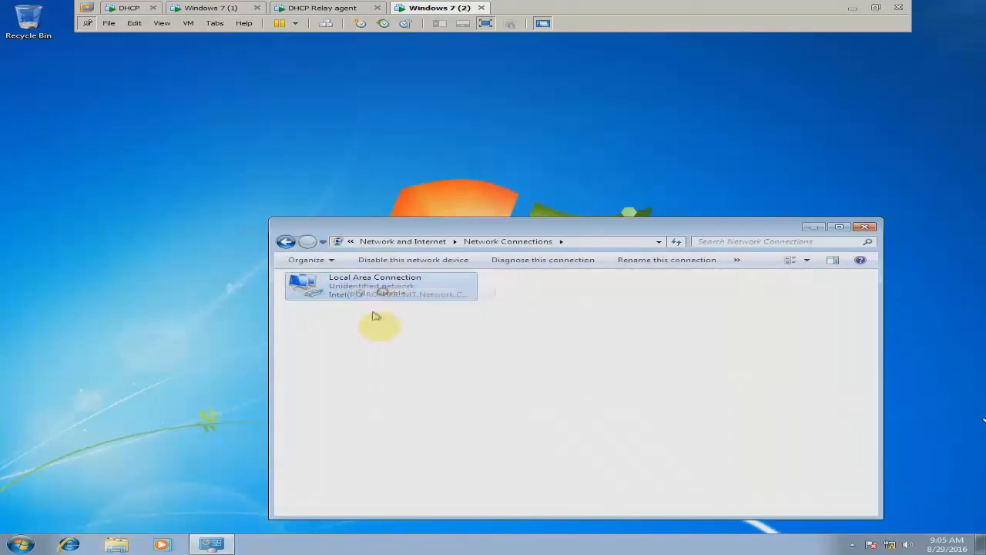
{"action": "right_click", "coordinate": [339, 290]}
{"action": "left_click", "coordinate": [352, 302]}
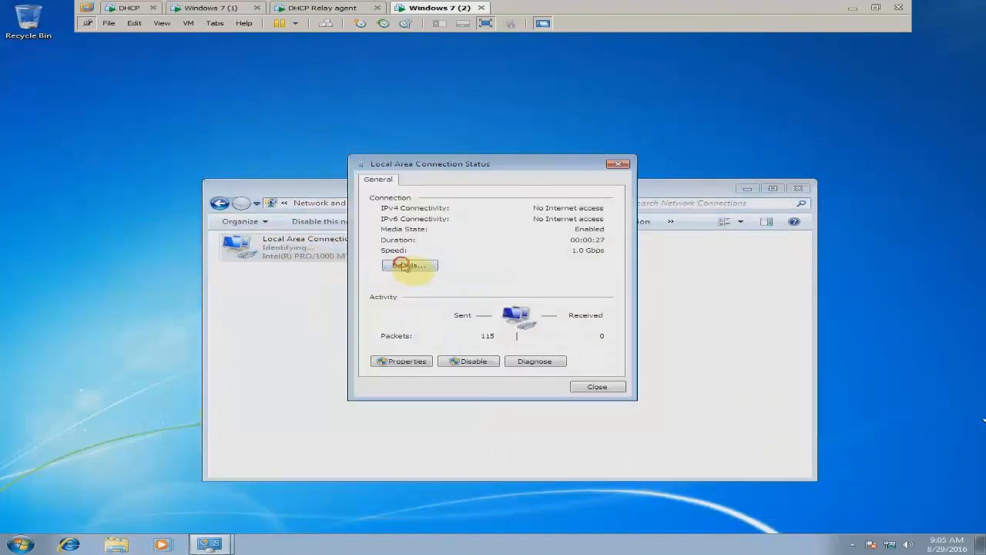
Step: Check the IPv4 addressing in the Local Area Connection details, then close the details and status windows
{"action": "left_click", "coordinate": [402, 265]}
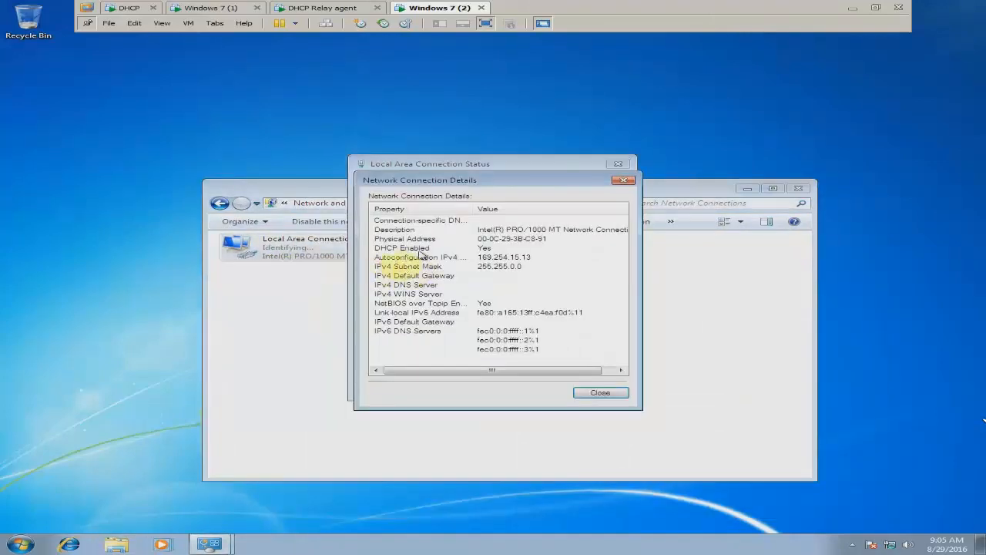
{"action": "left_click", "coordinate": [623, 180]}
{"action": "left_click", "coordinate": [618, 163]}
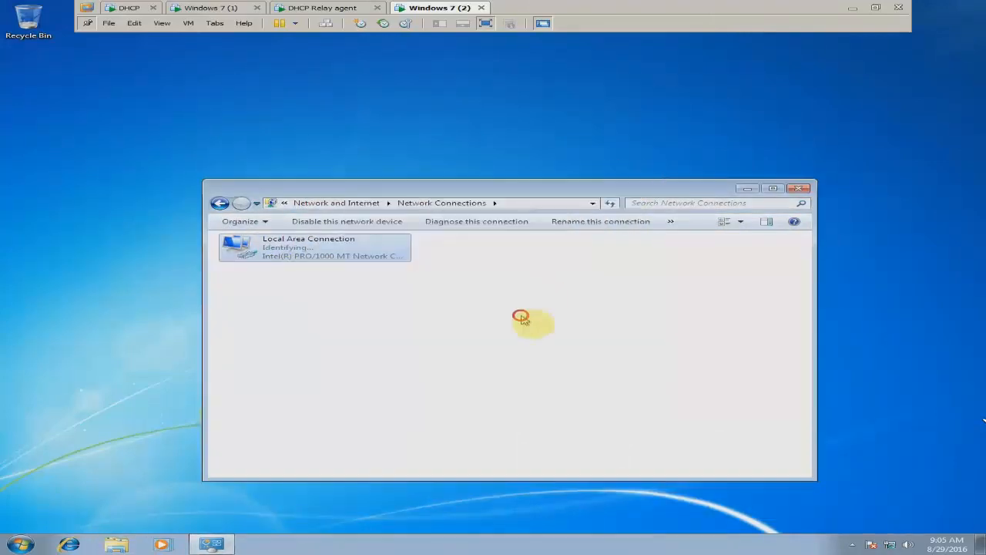
Step: On the DHCP Relay agent machine, refresh the LAN2 relay statistics and widen the console to show all counters
{"action": "left_click", "coordinate": [322, 7]}
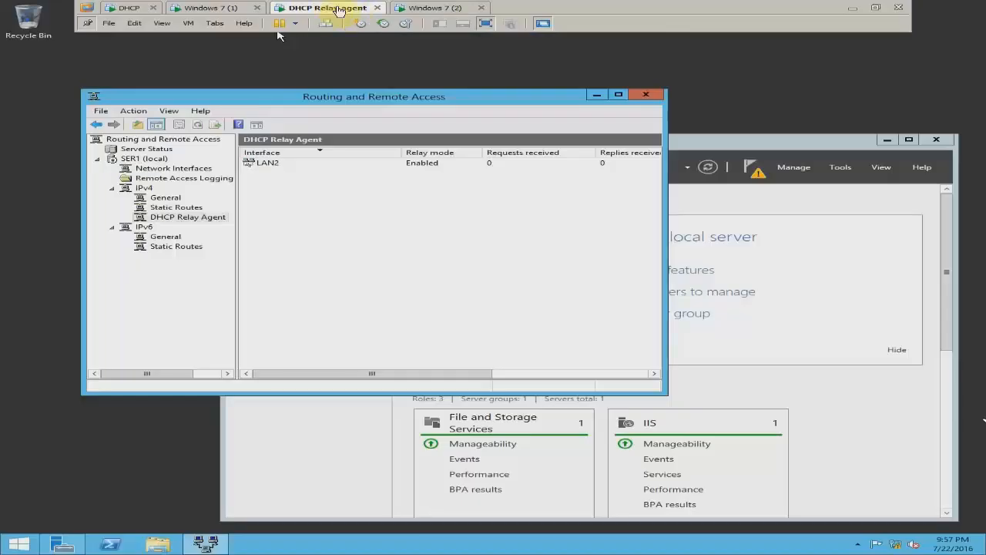
{"action": "right_click", "coordinate": [344, 226]}
{"action": "left_click", "coordinate": [366, 250]}
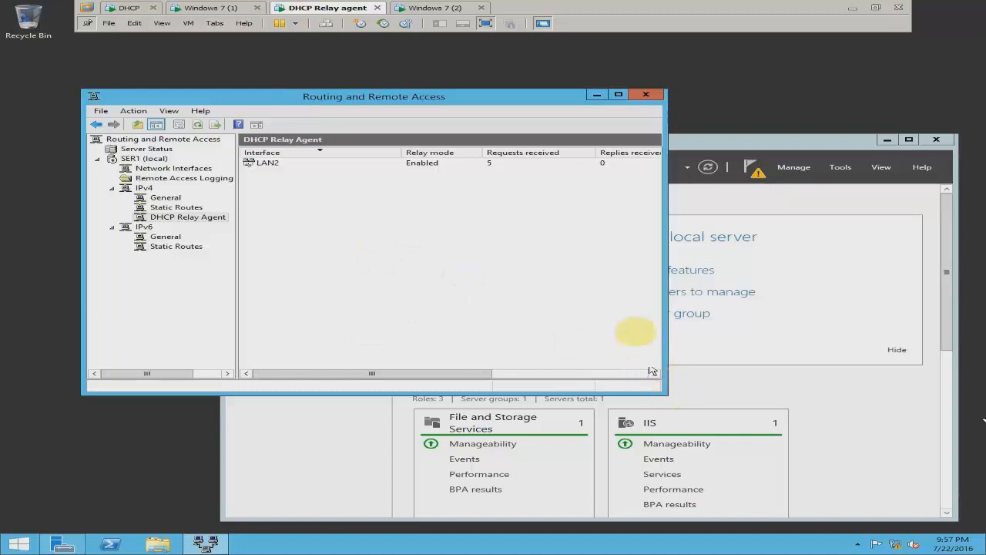
{"action": "right_click", "coordinate": [450, 195]}
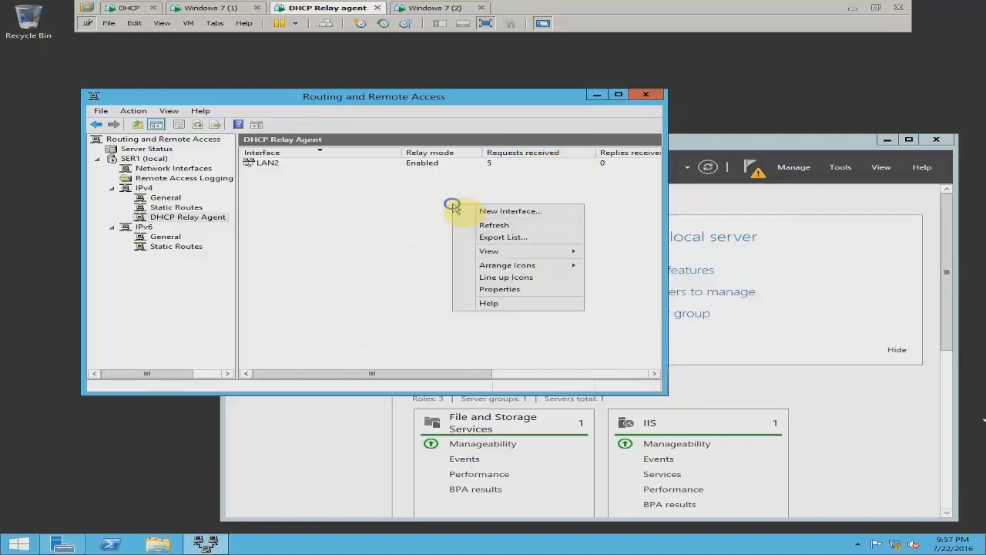
{"action": "left_click", "coordinate": [474, 225]}
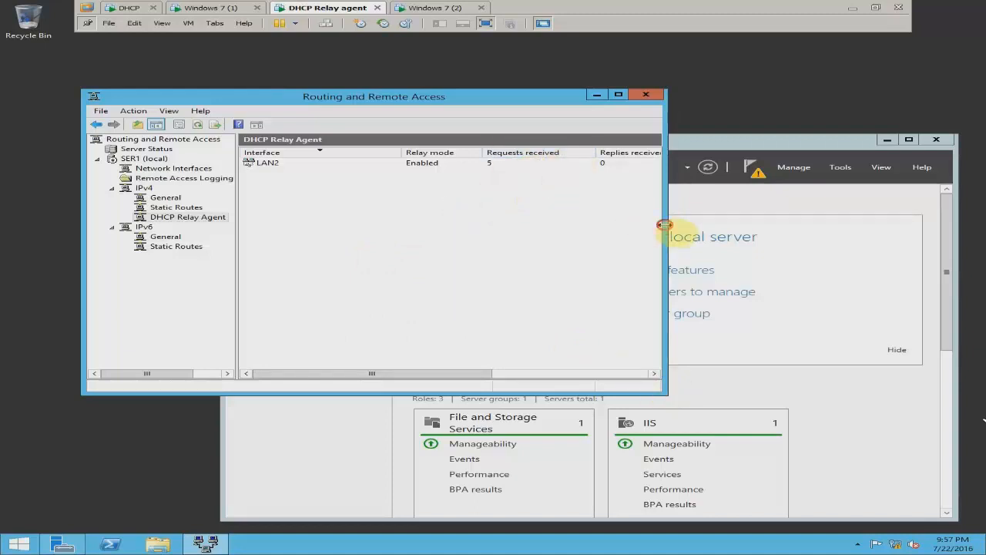
{"action": "left_click_drag", "start_coordinate": [666, 224], "coordinate": [937, 220]}
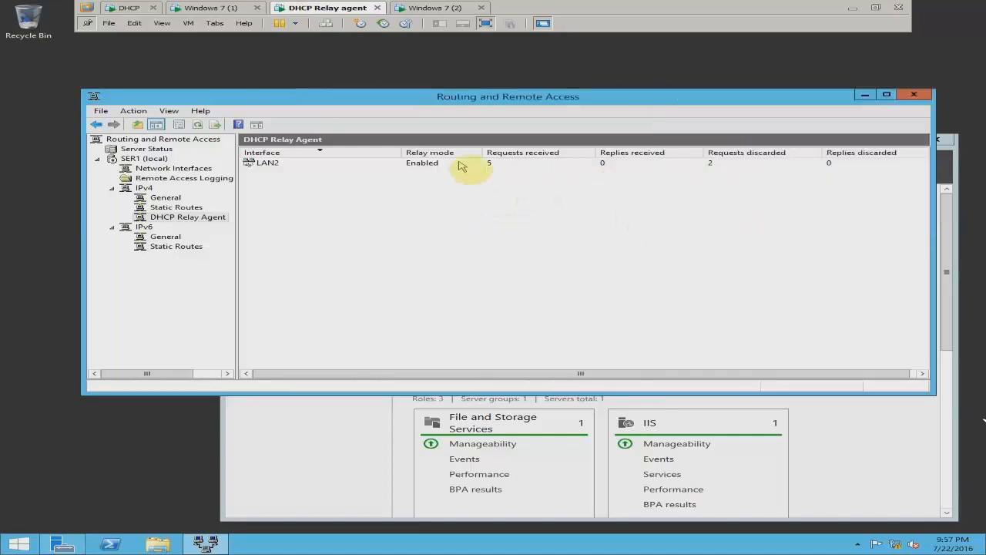
Step: Return to the Windows 7 (2) machine and recheck the Local Area Connection details for a leased IPv4 address
{"action": "left_click", "coordinate": [440, 9]}
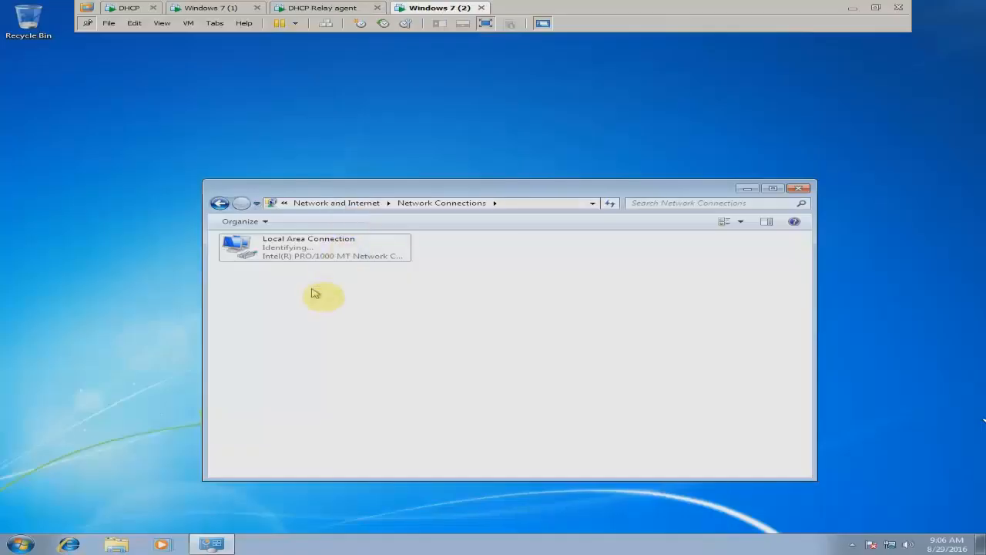
{"action": "right_click", "coordinate": [315, 245]}
{"action": "left_click", "coordinate": [331, 265]}
{"action": "left_click", "coordinate": [401, 265]}
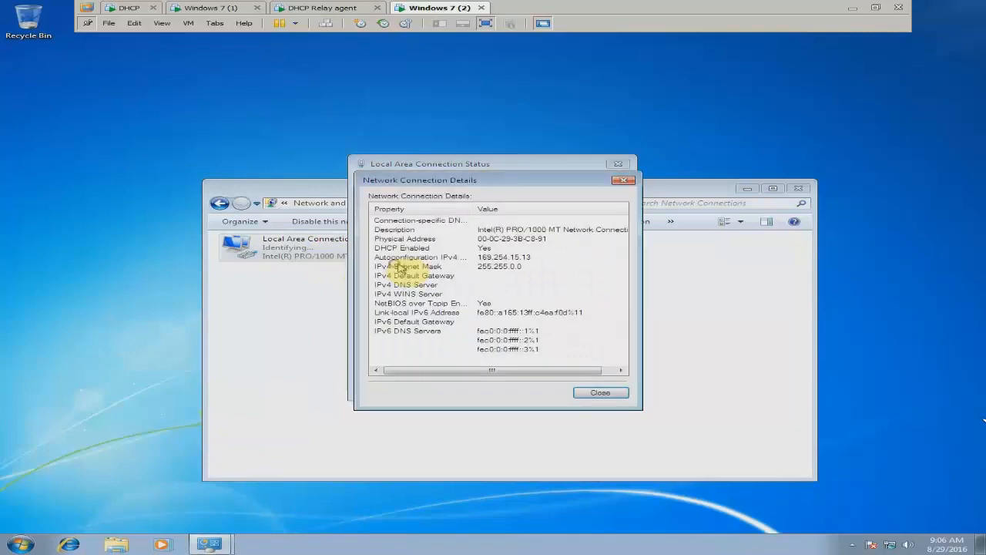
{"action": "left_click", "coordinate": [625, 181]}
{"action": "left_click", "coordinate": [618, 164]}
Step: Disable and re-enable Local Area Connection on Windows 7 (2) to request a new address
{"action": "right_click", "coordinate": [287, 267]}
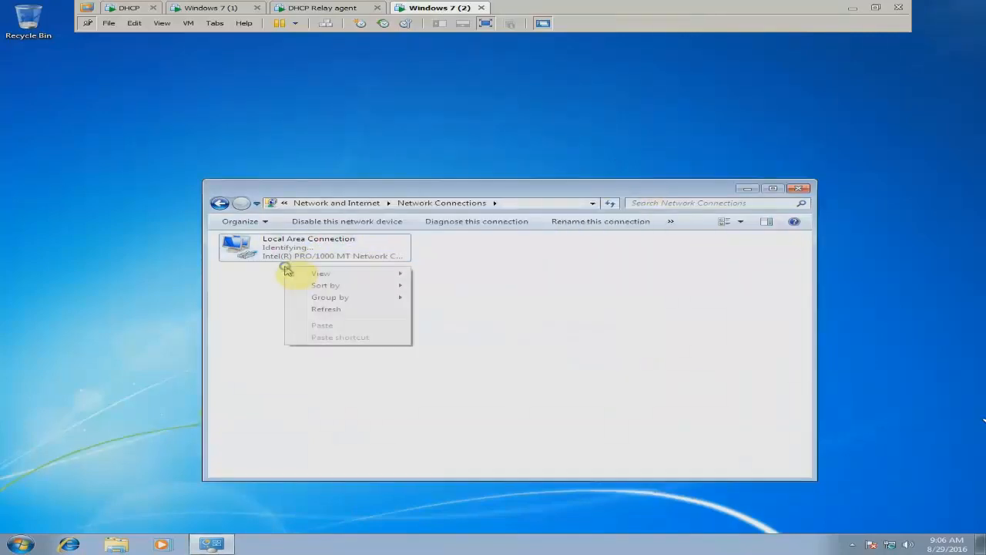
{"action": "right_click", "coordinate": [283, 257]}
{"action": "left_click", "coordinate": [293, 265]}
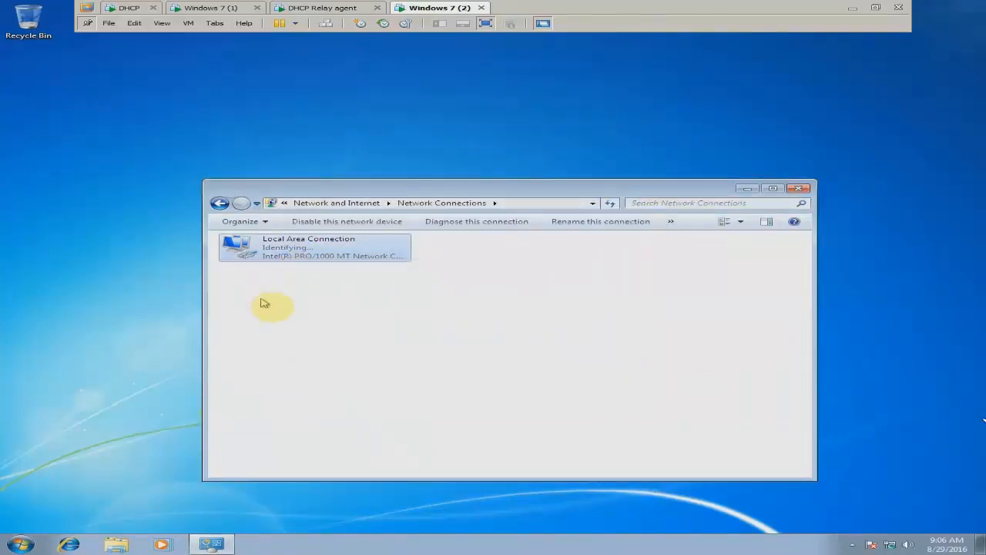
{"action": "right_click", "coordinate": [247, 251]}
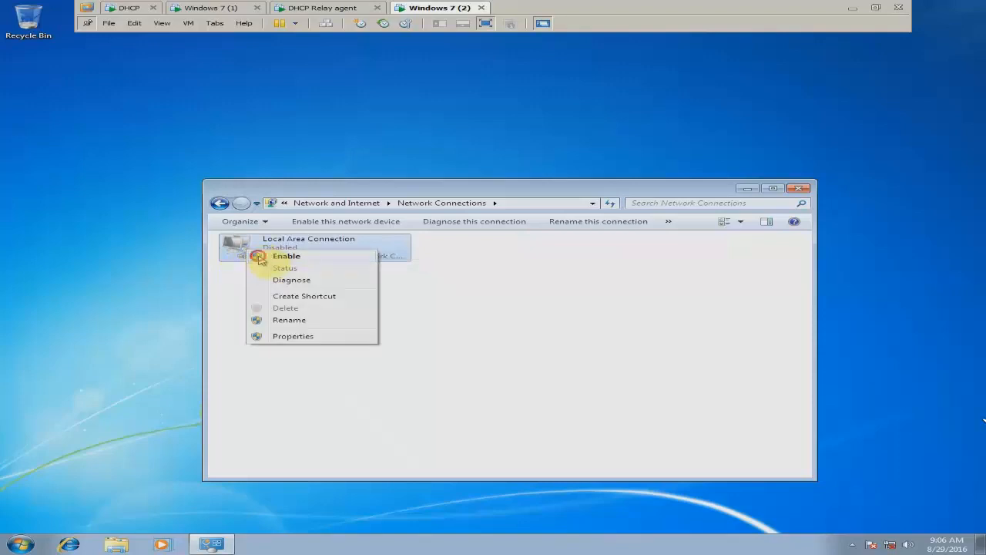
{"action": "left_click", "coordinate": [285, 256]}
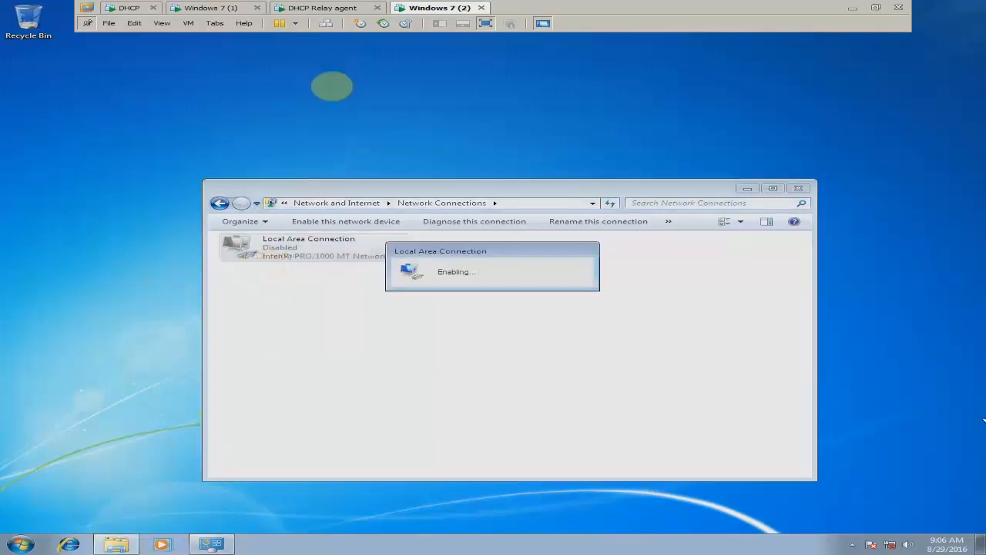
Step: Switch to the DHCP Relay agent machine and refresh the LAN2 request and reply counters again
{"action": "left_click", "coordinate": [347, 8]}
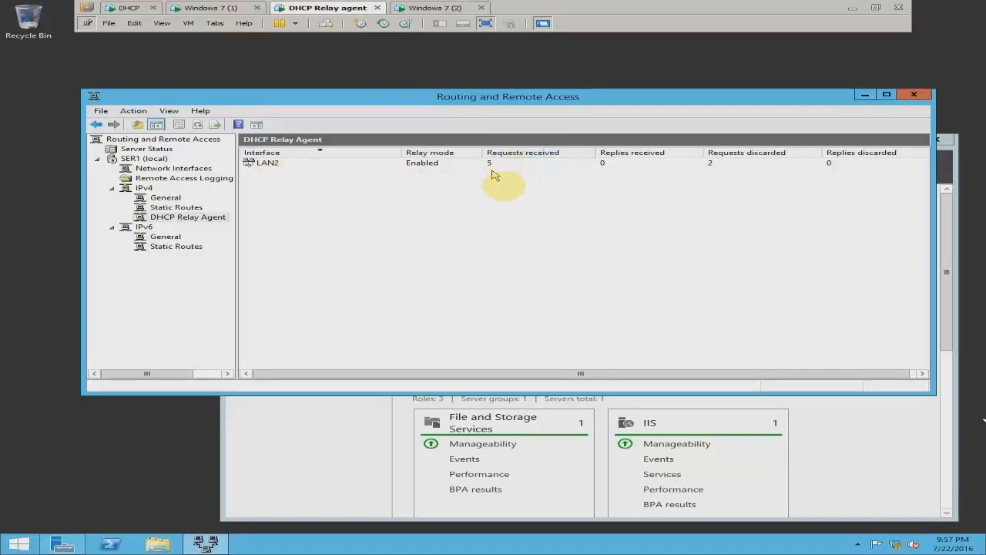
{"action": "right_click", "coordinate": [451, 221]}
{"action": "left_click", "coordinate": [458, 241]}
{"action": "right_click", "coordinate": [434, 205]}
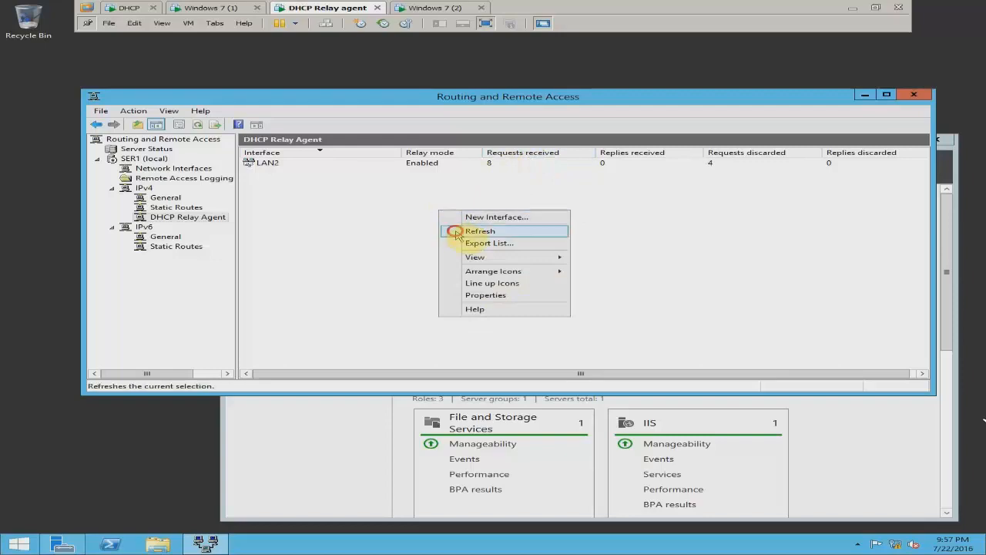
{"action": "left_click", "coordinate": [456, 232]}
Step: Switch back to Windows 7 (2) and examine the IPv4 address in the Local Area Connection details
{"action": "left_click", "coordinate": [461, 8]}
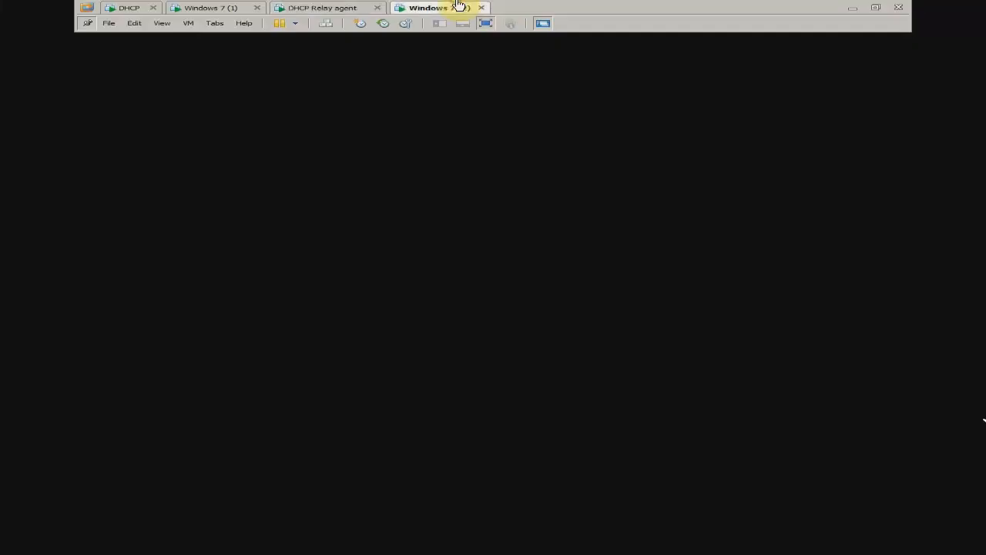
{"action": "right_click", "coordinate": [313, 257]}
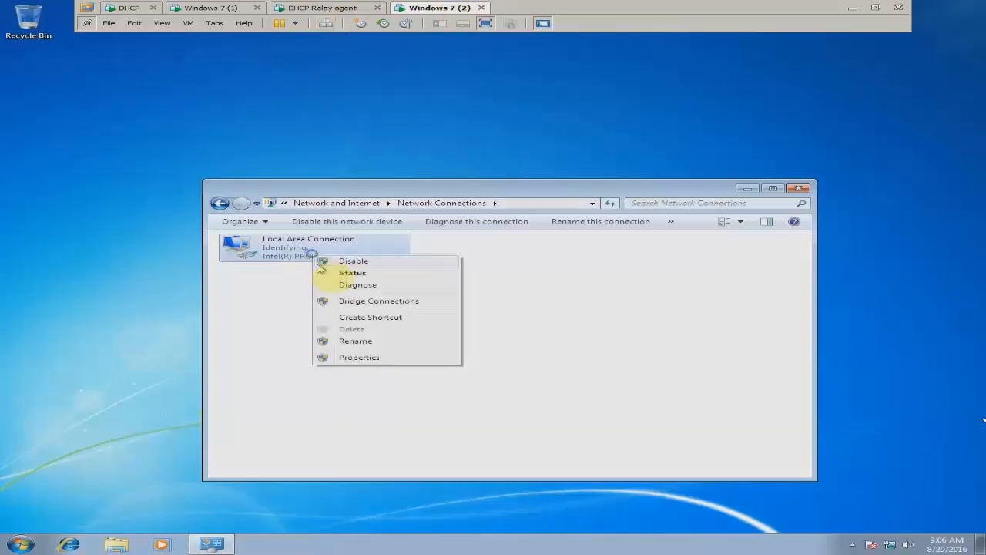
{"action": "left_click", "coordinate": [326, 271]}
{"action": "left_click", "coordinate": [383, 266]}
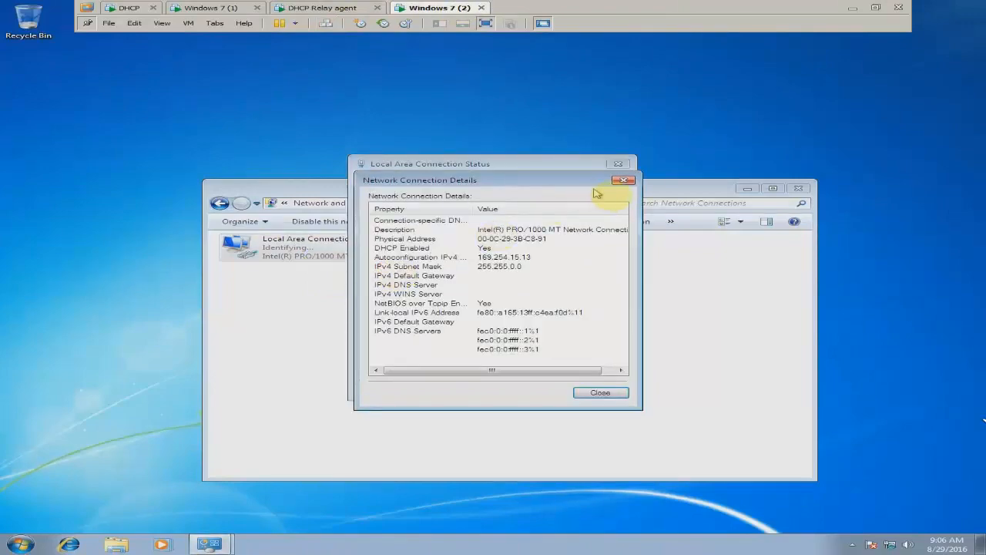
{"action": "left_click", "coordinate": [614, 185]}
{"action": "left_click", "coordinate": [618, 163]}
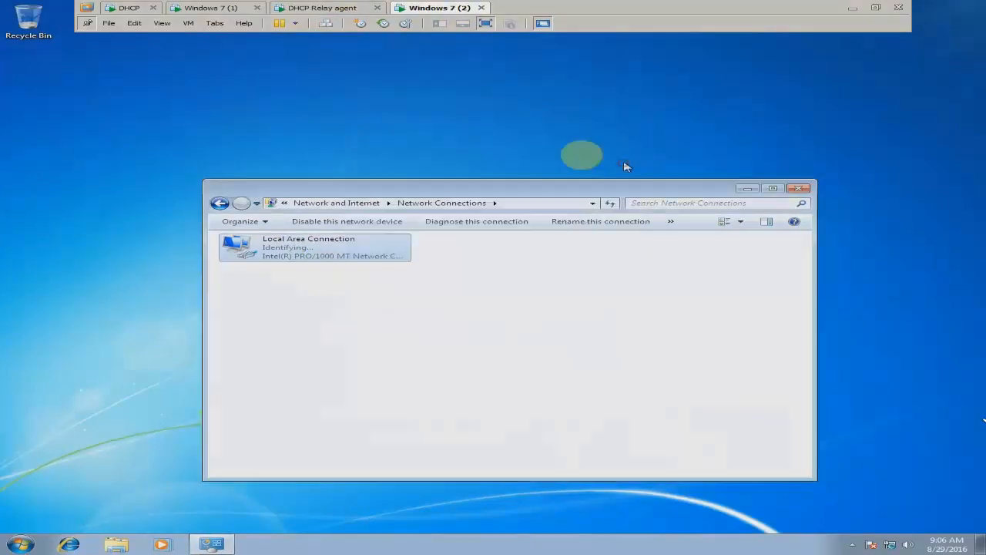
Step: On the DHCP server machine, open the network connections and view the Ethernet0 properties, leaving them unchanged
{"action": "left_click", "coordinate": [136, 6]}
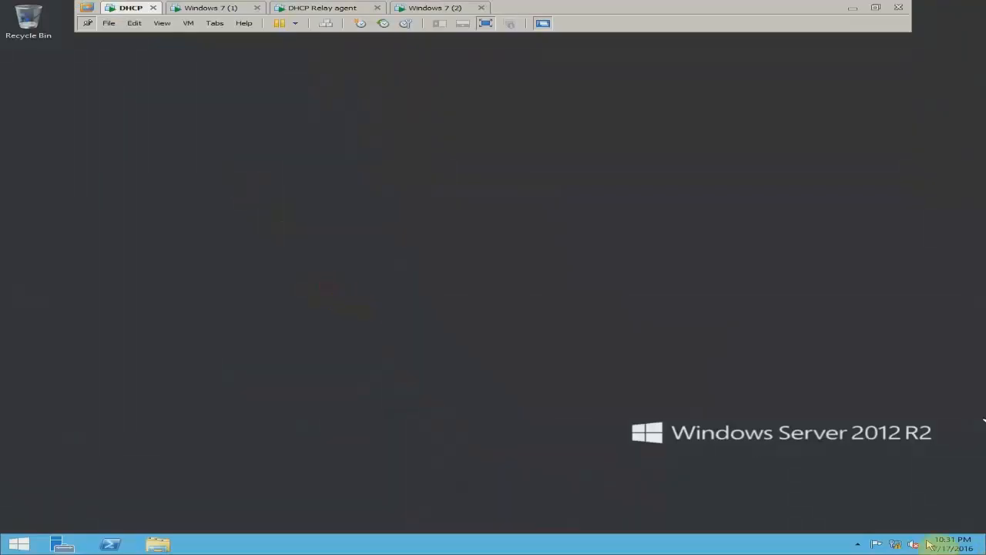
{"action": "right_click", "coordinate": [899, 548]}
{"action": "left_click", "coordinate": [886, 539]}
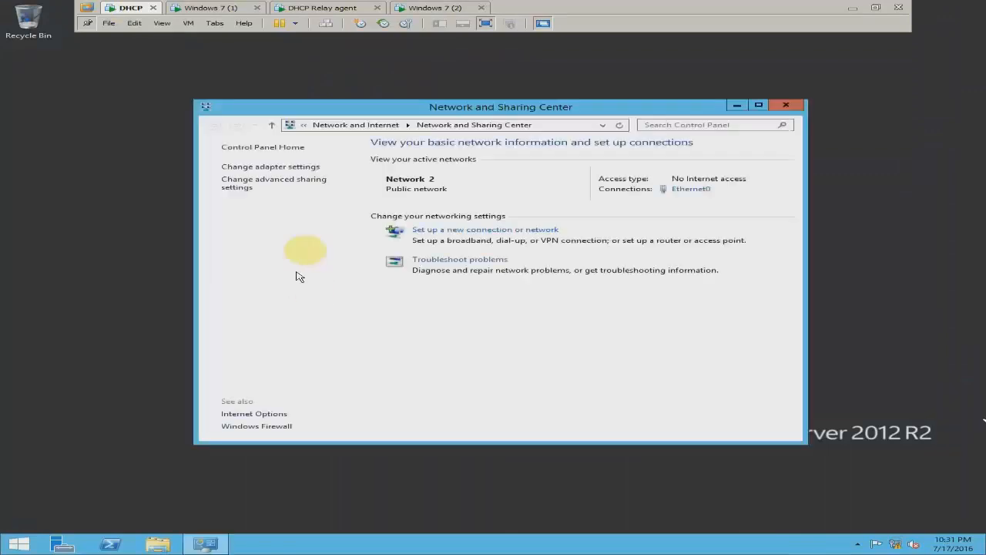
{"action": "left_click", "coordinate": [278, 167]}
{"action": "right_click", "coordinate": [277, 176]}
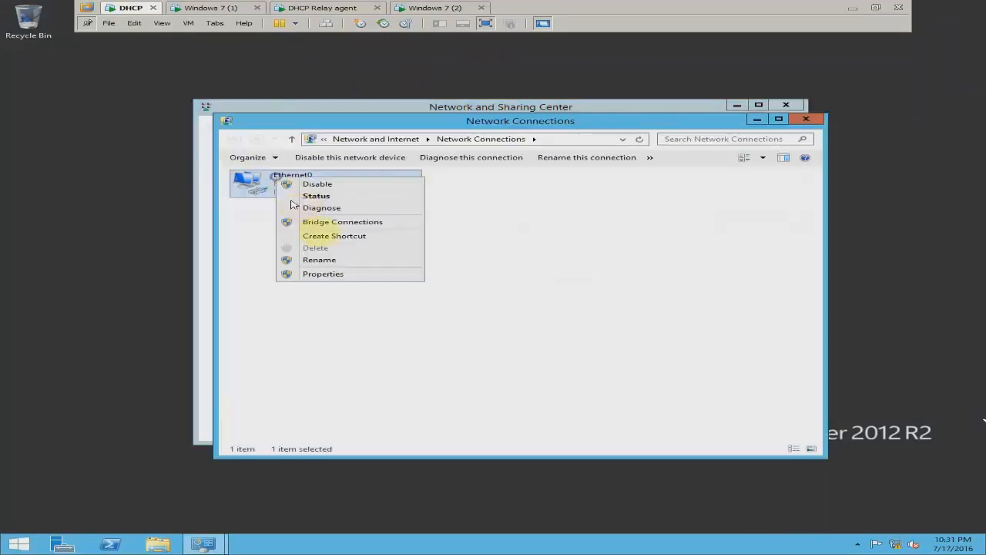
{"action": "left_click", "coordinate": [321, 275]}
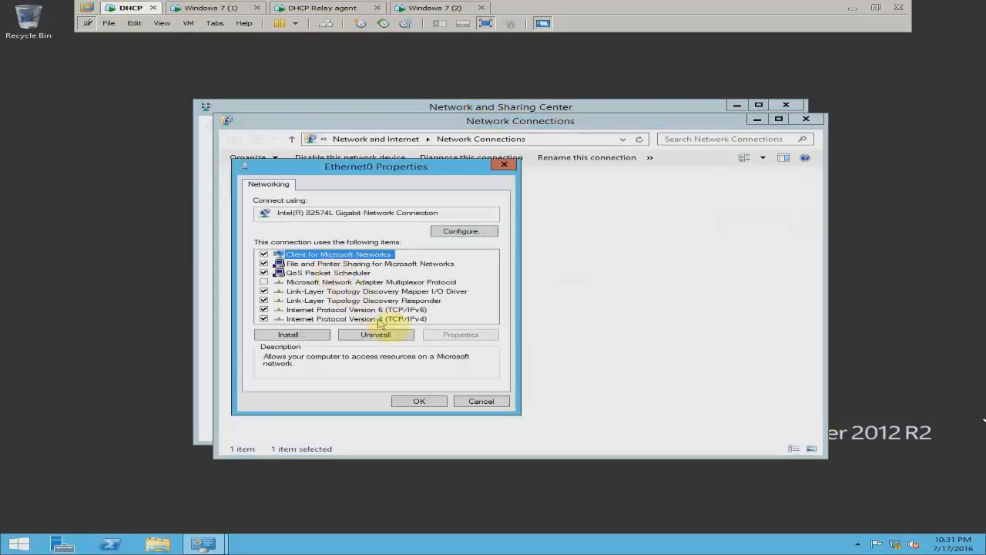
{"action": "left_click", "coordinate": [470, 400]}
Step: Examine the IPv4 address and default gateway in the DHCP server's Ethernet0 connection details
{"action": "right_click", "coordinate": [304, 197]}
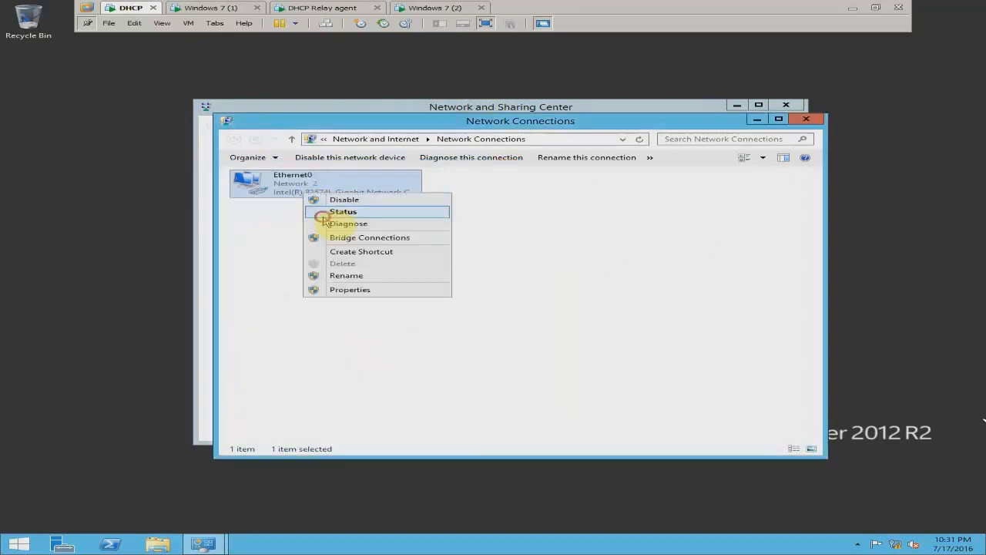
{"action": "left_click", "coordinate": [331, 214]}
{"action": "left_click", "coordinate": [409, 267]}
{"action": "left_click", "coordinate": [478, 273]}
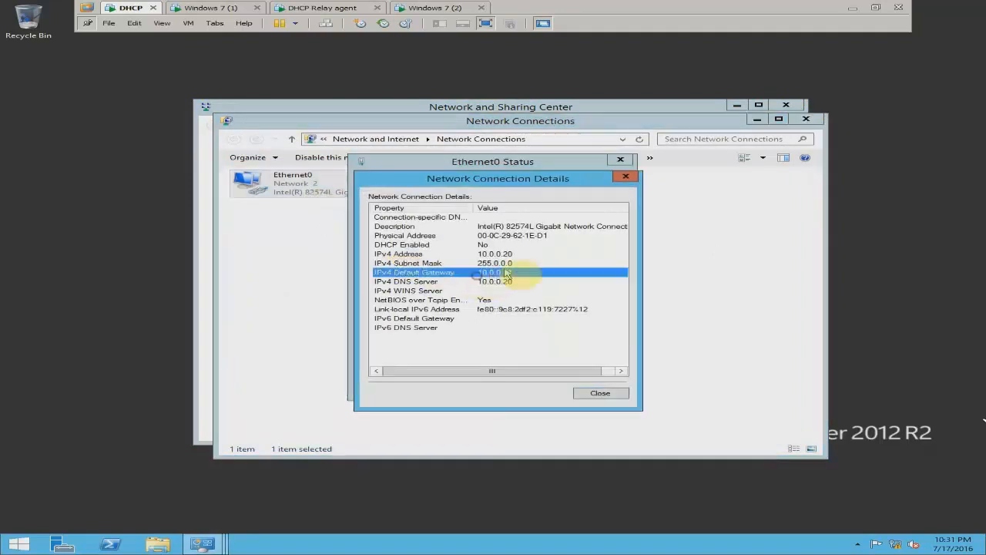
Step: Close the open network windows on the DHCP server and launch DHCP Manager for SER2 from Server Manager
{"action": "left_click", "coordinate": [628, 178]}
{"action": "left_click", "coordinate": [620, 160]}
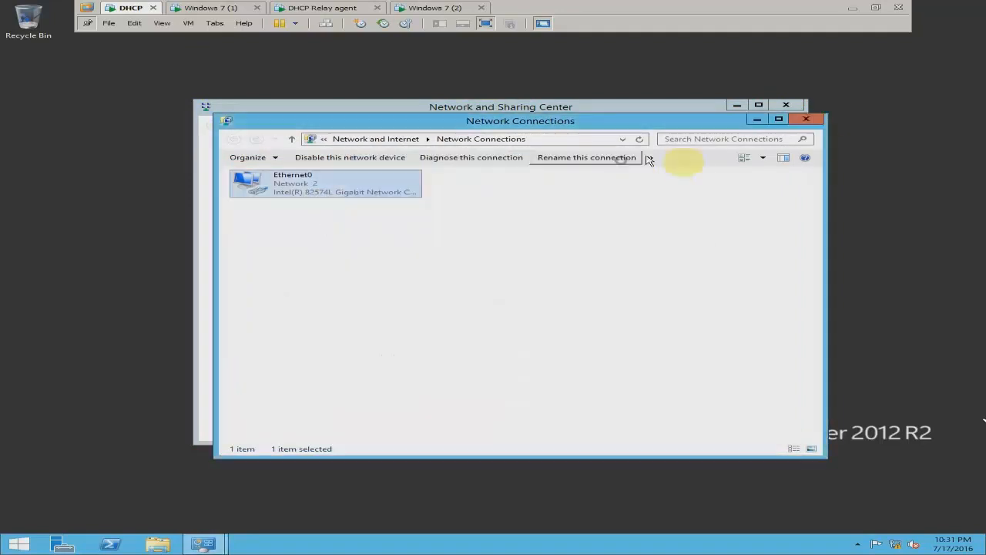
{"action": "left_click", "coordinate": [806, 119]}
{"action": "left_click", "coordinate": [786, 105]}
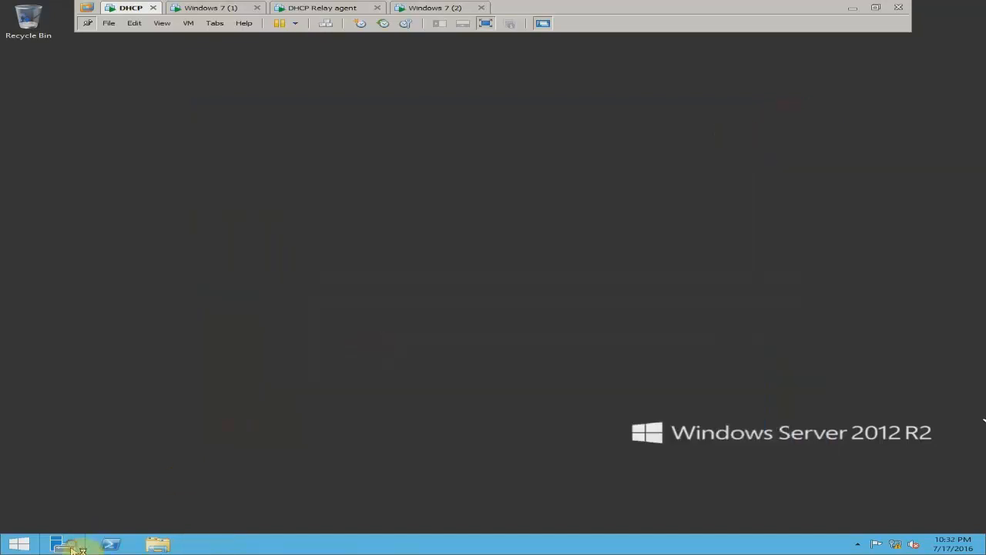
{"action": "left_click", "coordinate": [73, 545]}
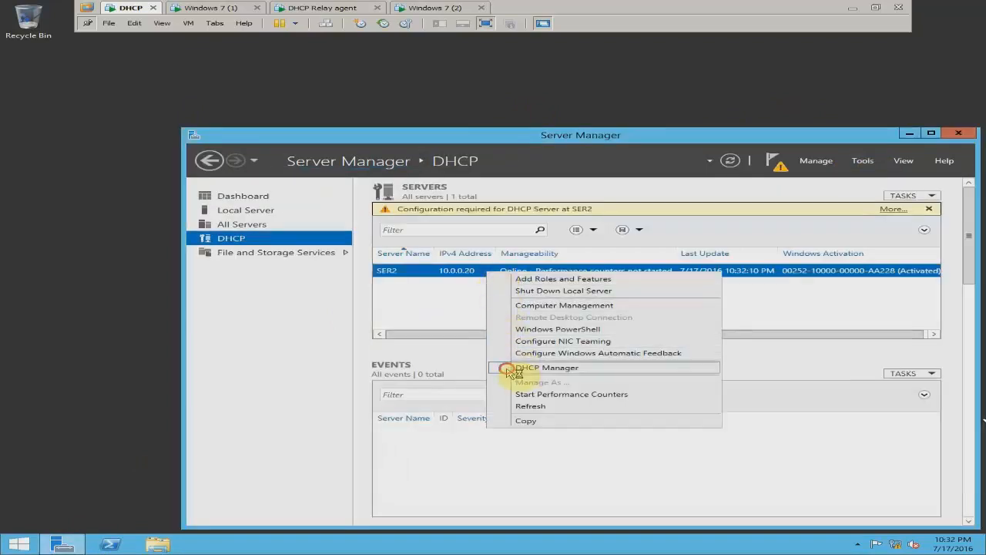
{"action": "left_click", "coordinate": [498, 369]}
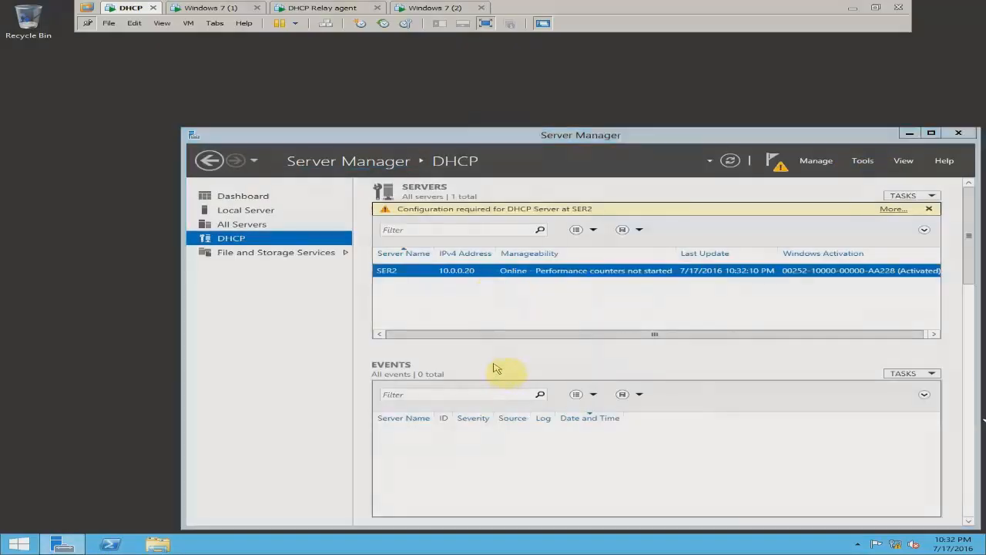
Step: Expand the IPv4 node and the 11.0.0.0 scope, widen the window and tree, and refresh the scope's address leases
{"action": "left_click", "coordinate": [66, 97]}
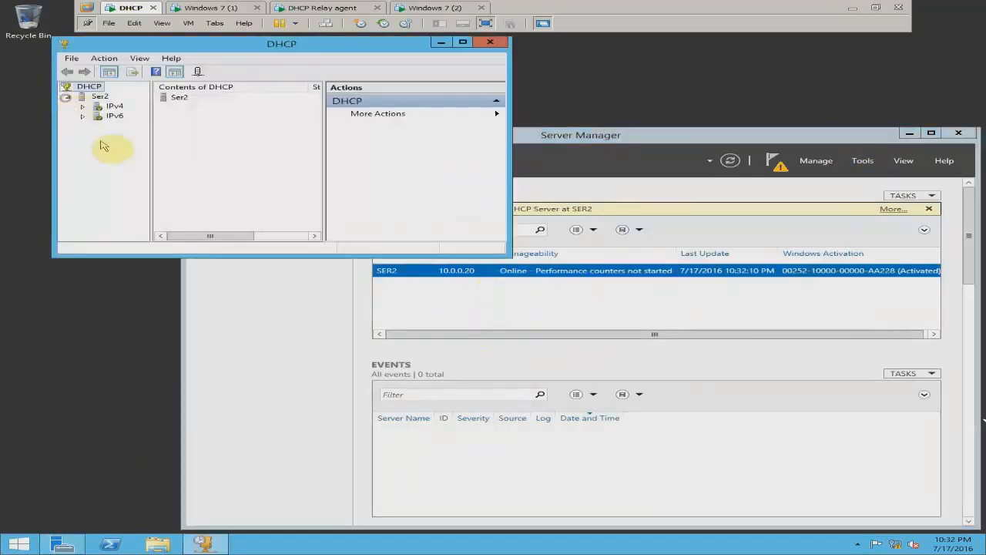
{"action": "left_click", "coordinate": [82, 106]}
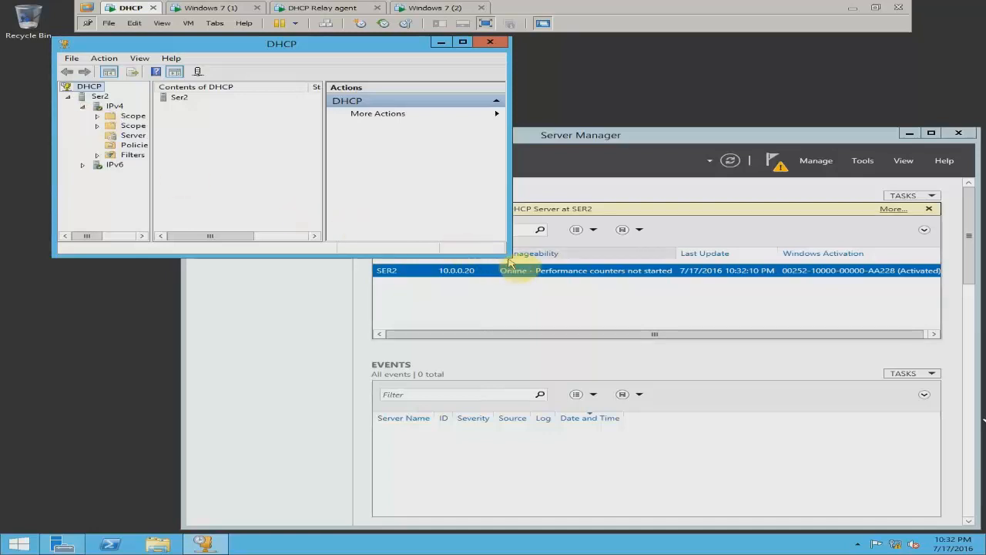
{"action": "left_click_drag", "start_coordinate": [508, 260], "coordinate": [683, 300]}
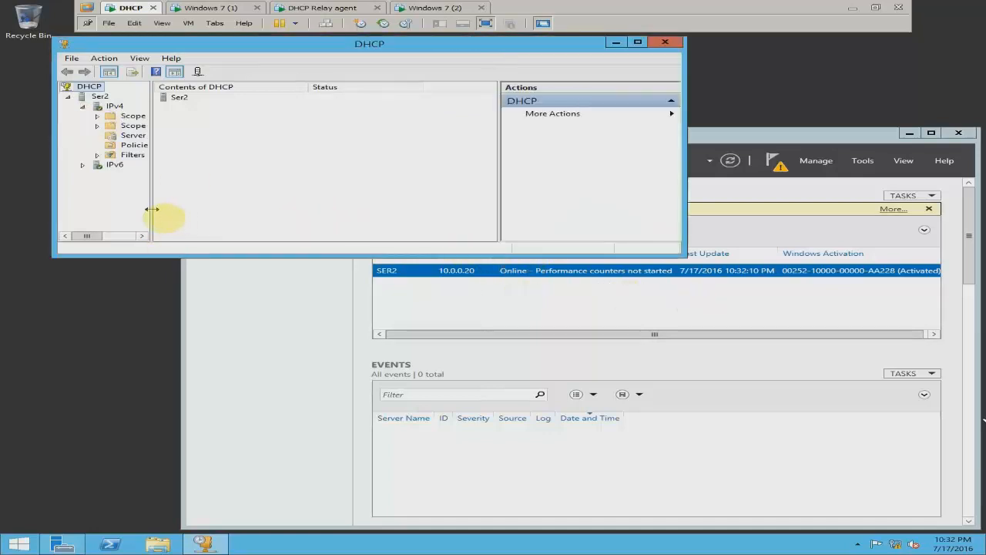
{"action": "left_click_drag", "start_coordinate": [152, 209], "coordinate": [302, 208]}
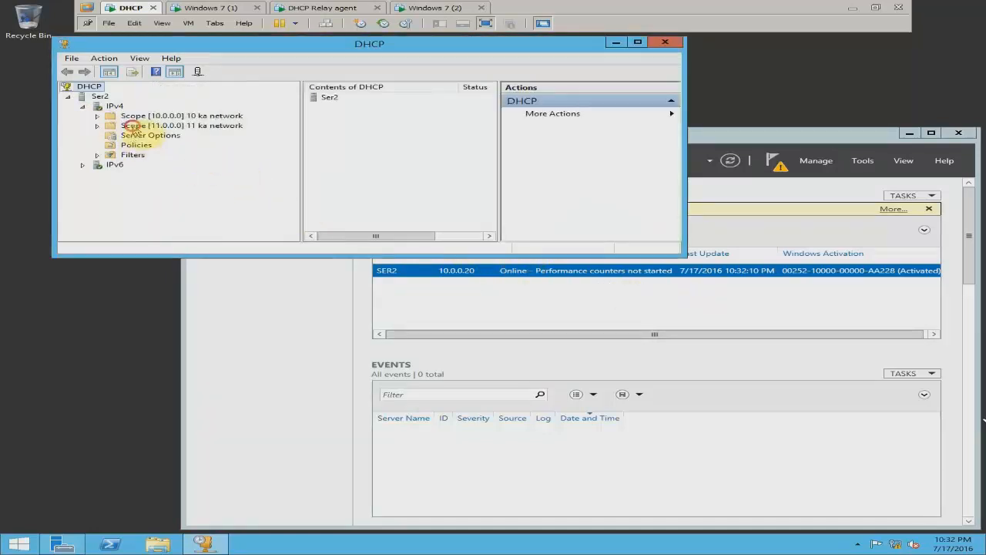
{"action": "left_click", "coordinate": [133, 125]}
{"action": "left_click", "coordinate": [98, 126]}
{"action": "left_click", "coordinate": [142, 147]}
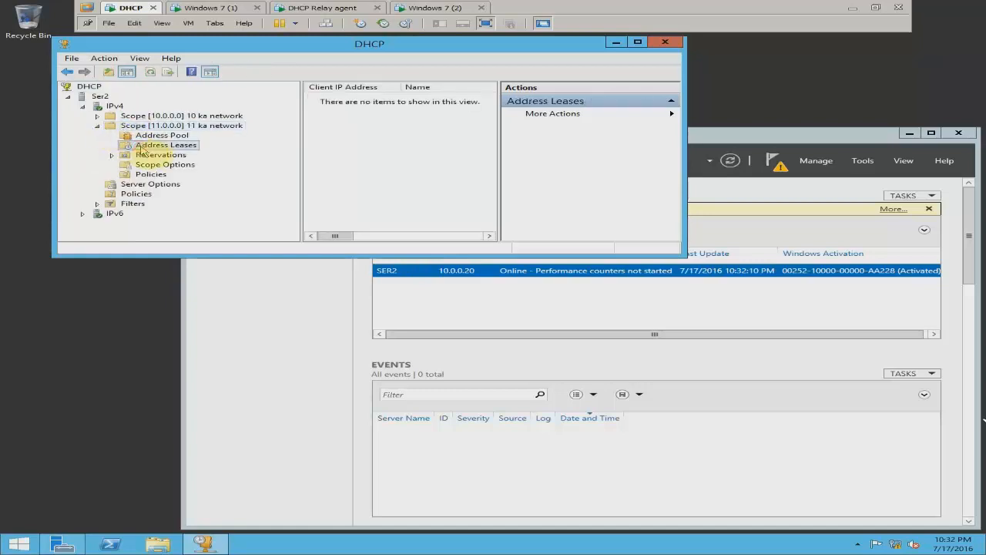
{"action": "right_click", "coordinate": [393, 134]}
{"action": "left_click", "coordinate": [404, 141]}
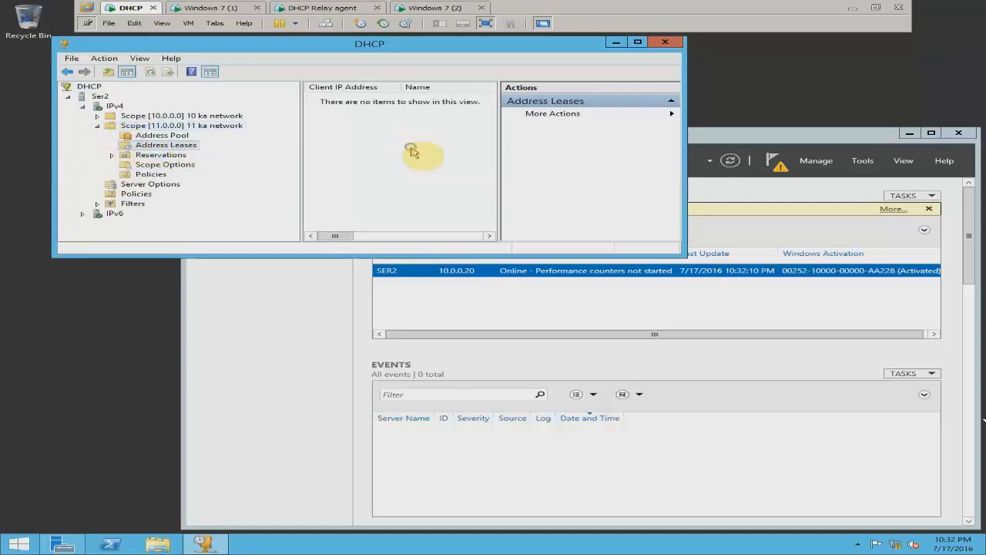
Step: Examine the 11.0.0.0 scope's router option value and address pool range, then return to its address leases
{"action": "left_click", "coordinate": [156, 165]}
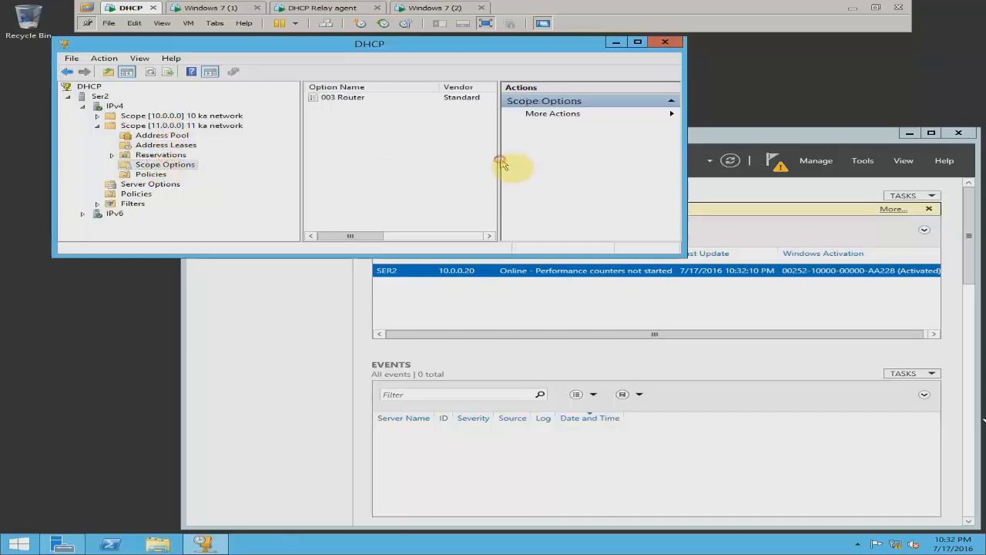
{"action": "left_click_drag", "start_coordinate": [498, 159], "coordinate": [606, 161]}
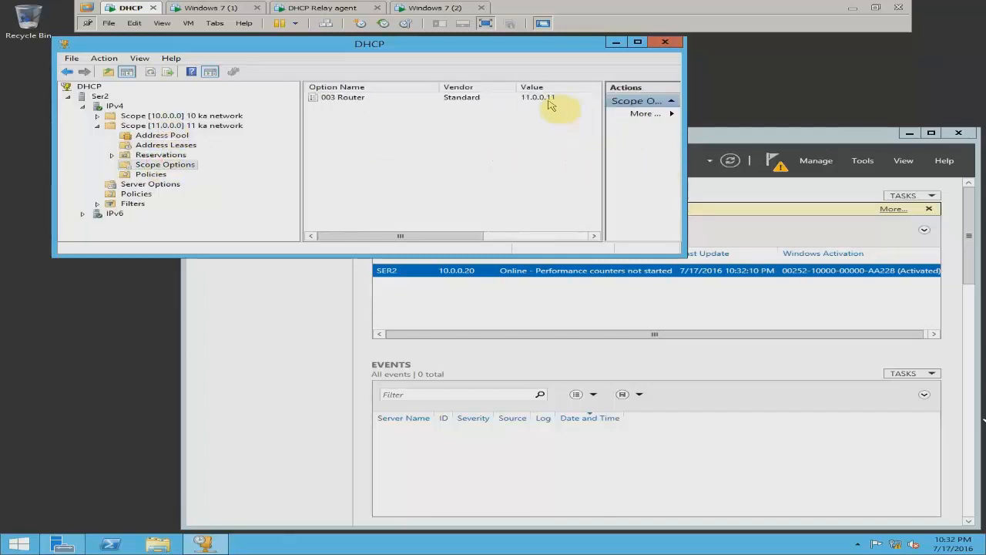
{"action": "left_click", "coordinate": [171, 126]}
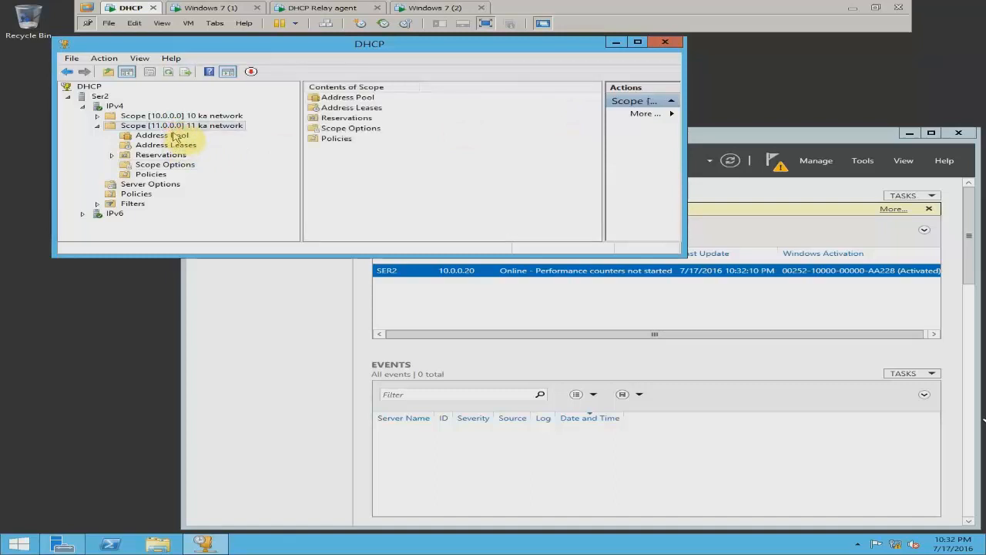
{"action": "left_click", "coordinate": [176, 136]}
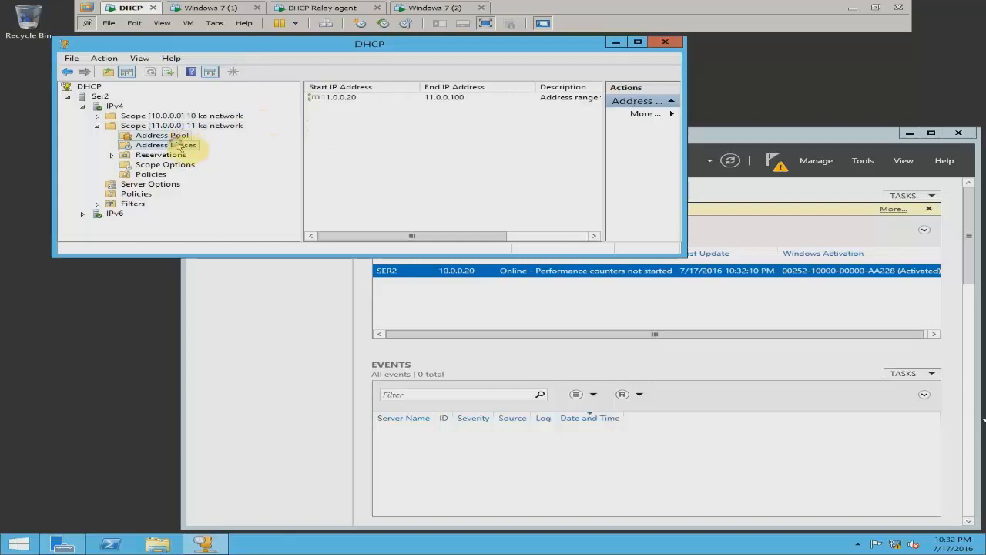
{"action": "left_click", "coordinate": [177, 147]}
Step: Switch to Windows 7 (2) and examine the autoconfigured IPv4 address in the Local Area Connection details
{"action": "left_click", "coordinate": [399, 6]}
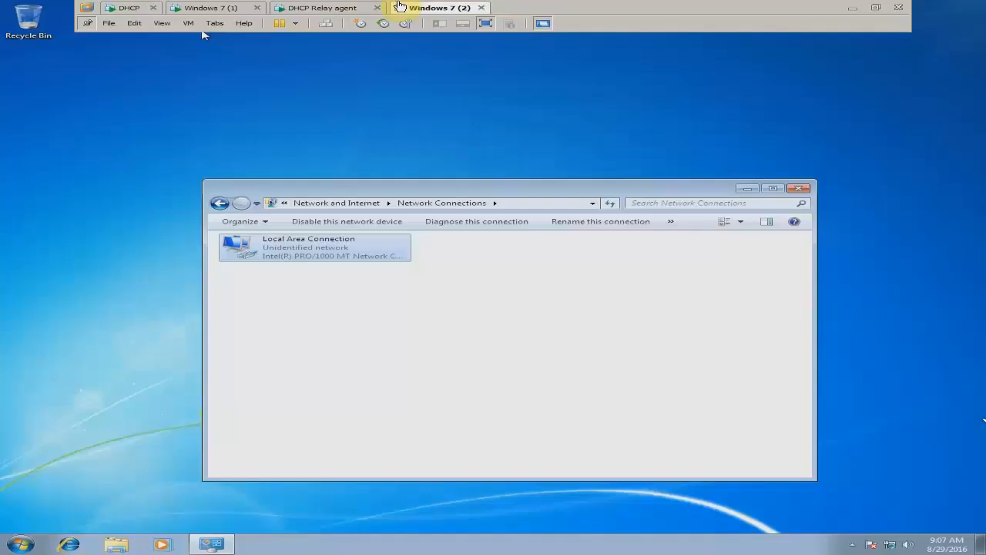
{"action": "right_click", "coordinate": [285, 239]}
{"action": "left_click", "coordinate": [327, 271]}
{"action": "left_click", "coordinate": [426, 265]}
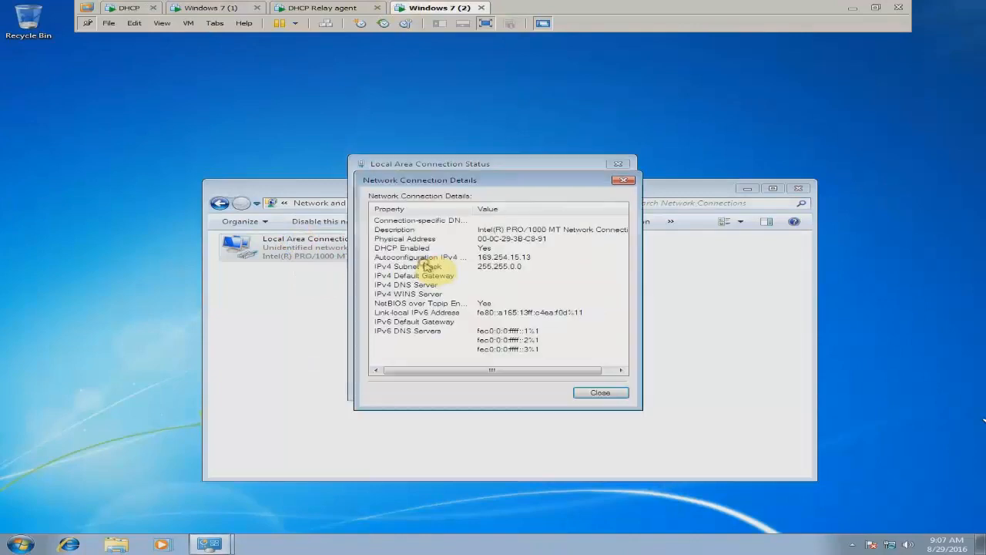
{"action": "left_click", "coordinate": [622, 180]}
{"action": "left_click", "coordinate": [618, 164]}
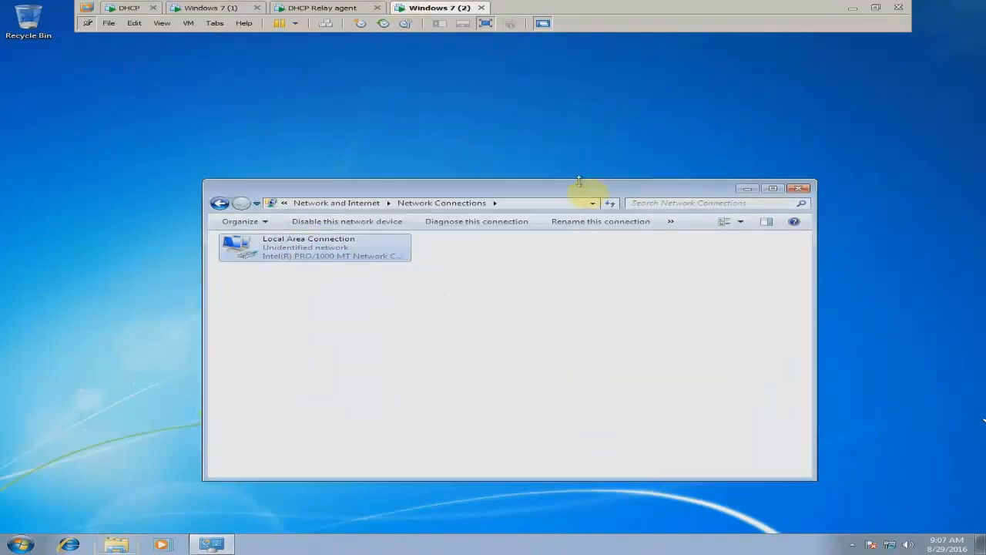
Step: Check which virtual network the Windows 7 (2) network adapter uses in the virtual machine settings, and refresh the network connections
{"action": "left_click_drag", "start_coordinate": [568, 192], "coordinate": [563, 179]}
{"action": "left_click", "coordinate": [188, 24]}
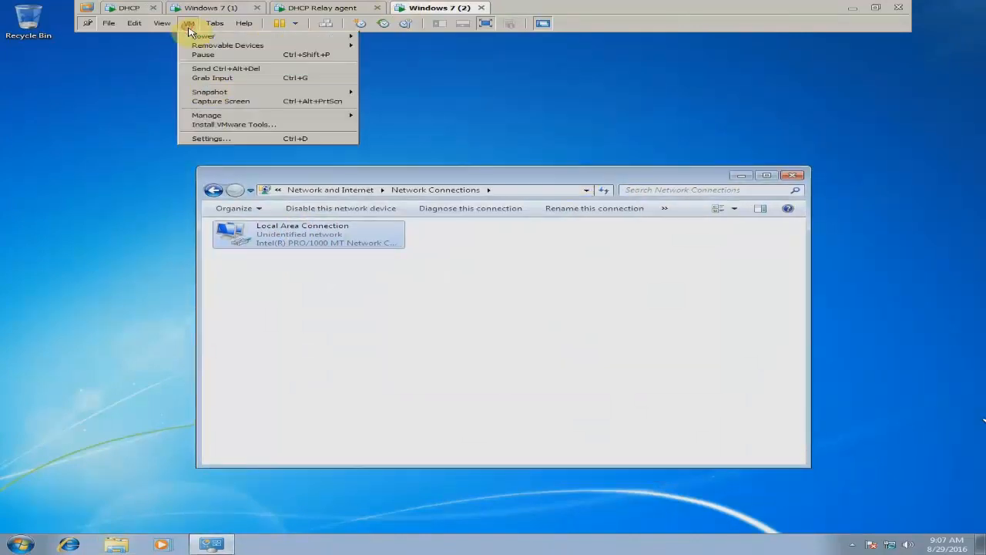
{"action": "left_click", "coordinate": [235, 141]}
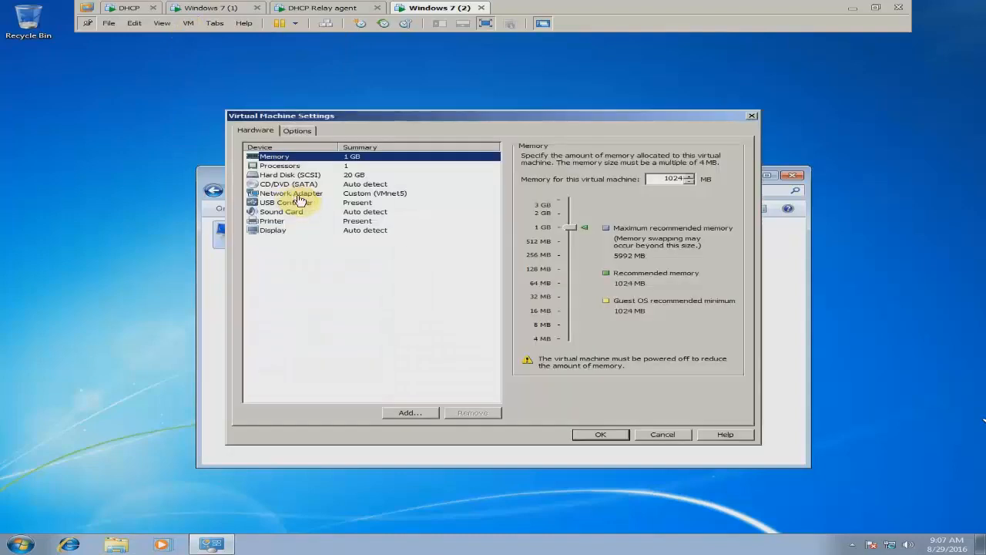
{"action": "left_click", "coordinate": [292, 194]}
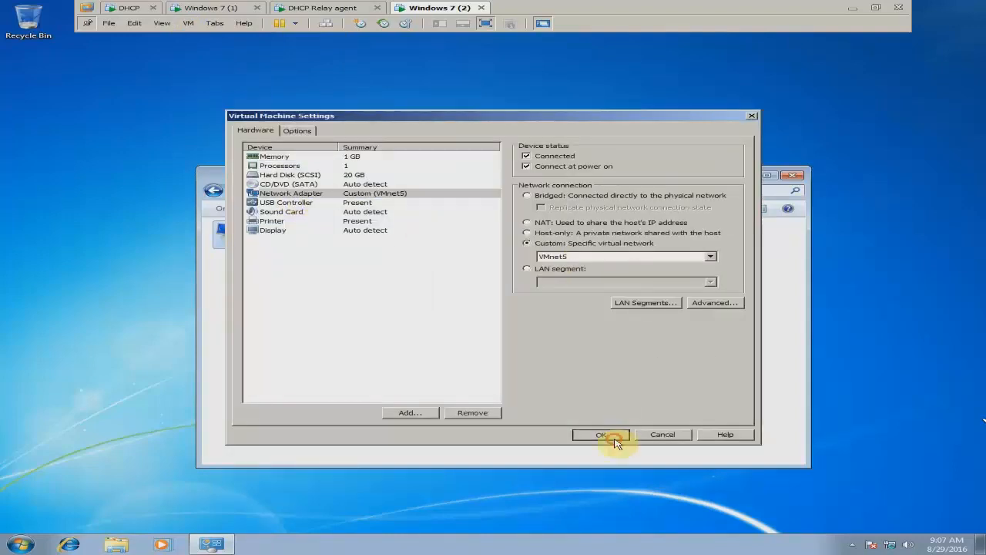
{"action": "left_click", "coordinate": [600, 434]}
{"action": "right_click", "coordinate": [398, 289]}
{"action": "left_click", "coordinate": [424, 331]}
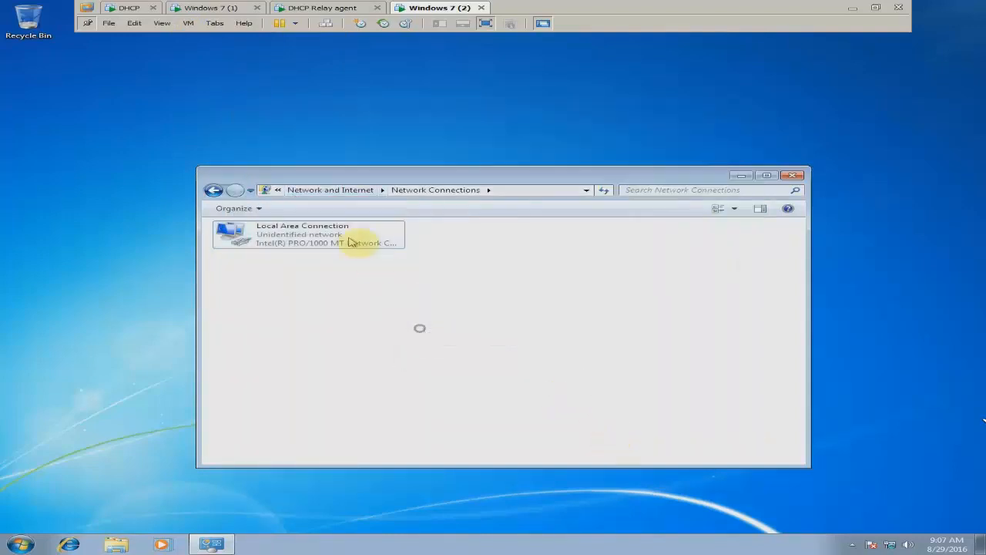
{"action": "right_click", "coordinate": [347, 236]}
{"action": "left_click", "coordinate": [295, 72]}
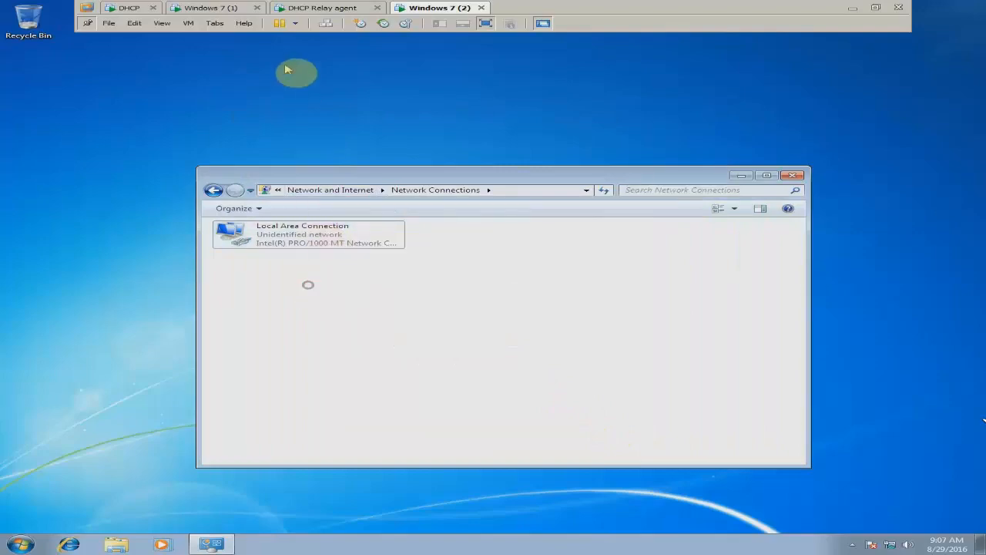
Step: Switch to the DHCP Relay agent machine and check Network Adapter 2's virtual network in the virtual machine settings
{"action": "left_click", "coordinate": [339, 6]}
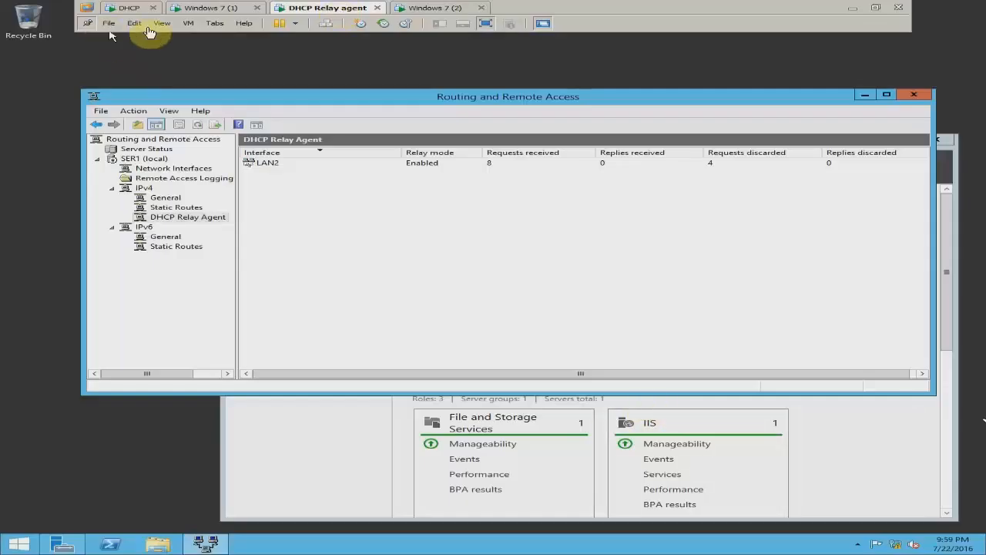
{"action": "left_click", "coordinate": [214, 23]}
{"action": "mouse_move", "coordinate": [189, 23]}
{"action": "left_click", "coordinate": [209, 140]}
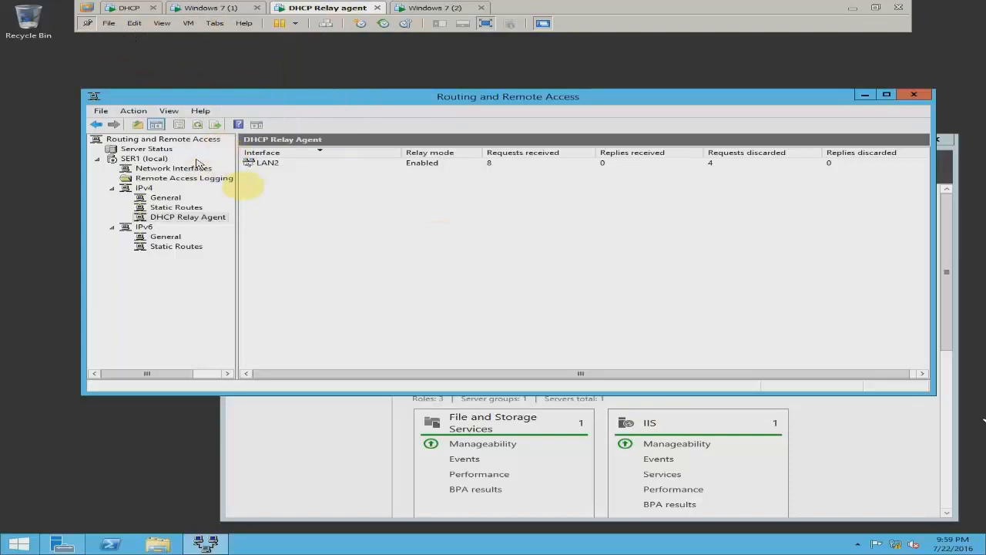
{"action": "left_click", "coordinate": [332, 203]}
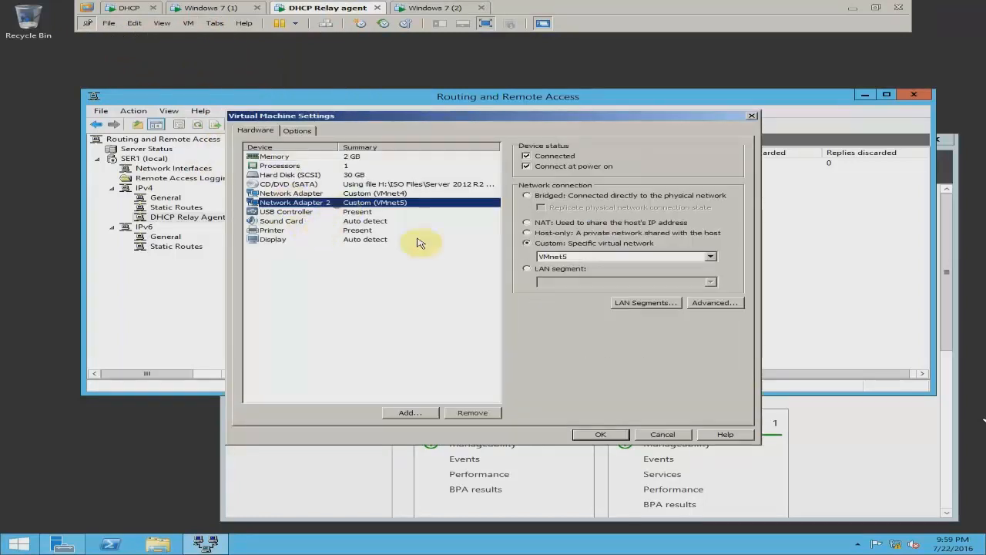
{"action": "left_click", "coordinate": [601, 434]}
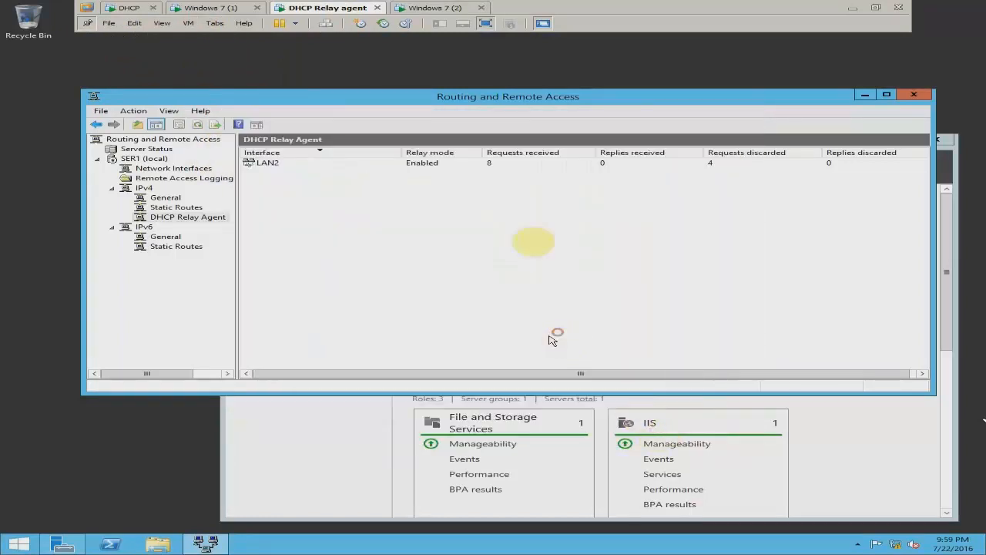
Step: Back on Windows 7 (2), close the network connections, try ipconfig /f in a command prompt, and close the prompt
{"action": "left_click", "coordinate": [431, 8]}
{"action": "left_click", "coordinate": [399, 240]}
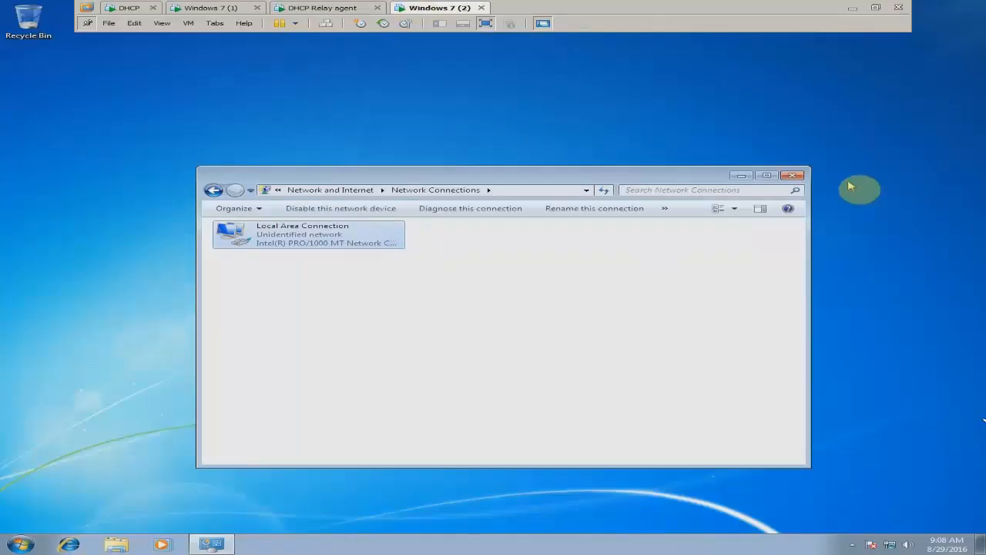
{"action": "left_click", "coordinate": [798, 171]}
{"action": "key", "text": "super+r"}
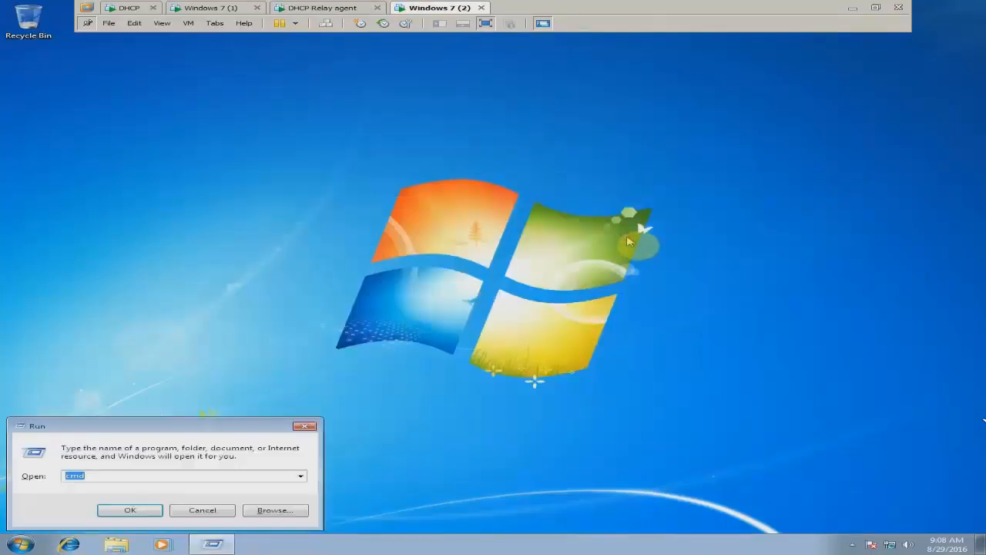
{"action": "type", "text": "cmd"}
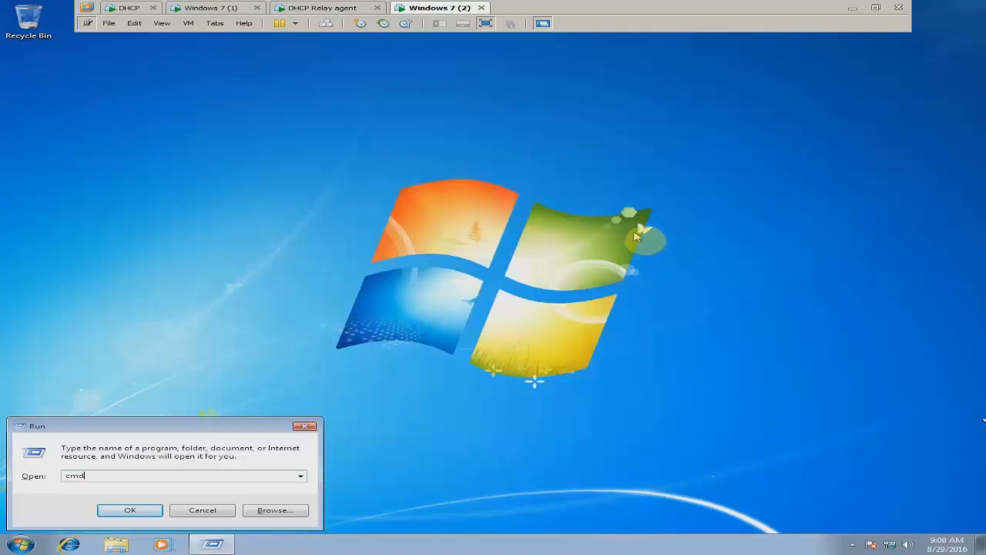
{"action": "key", "text": "Return"}
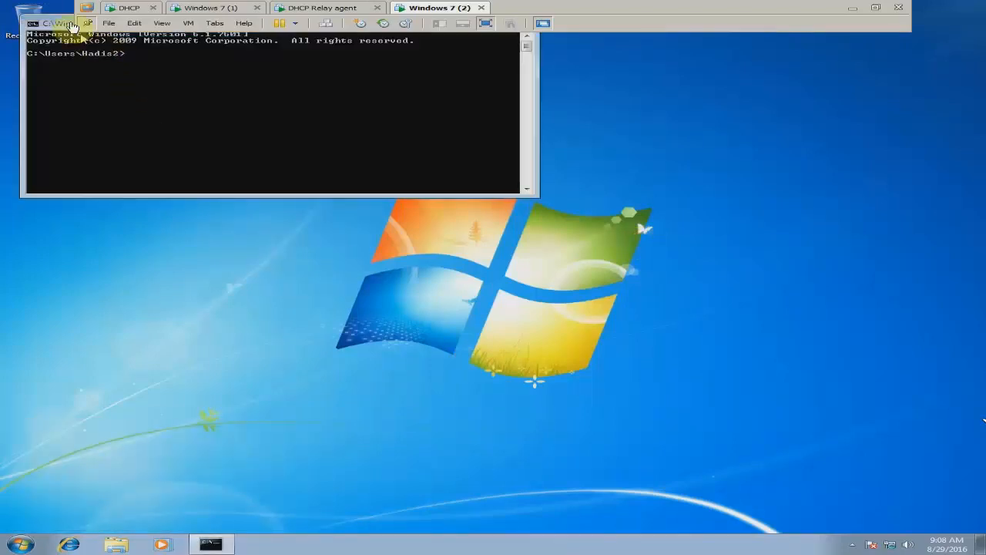
{"action": "left_click_drag", "start_coordinate": [65, 23], "coordinate": [142, 151]}
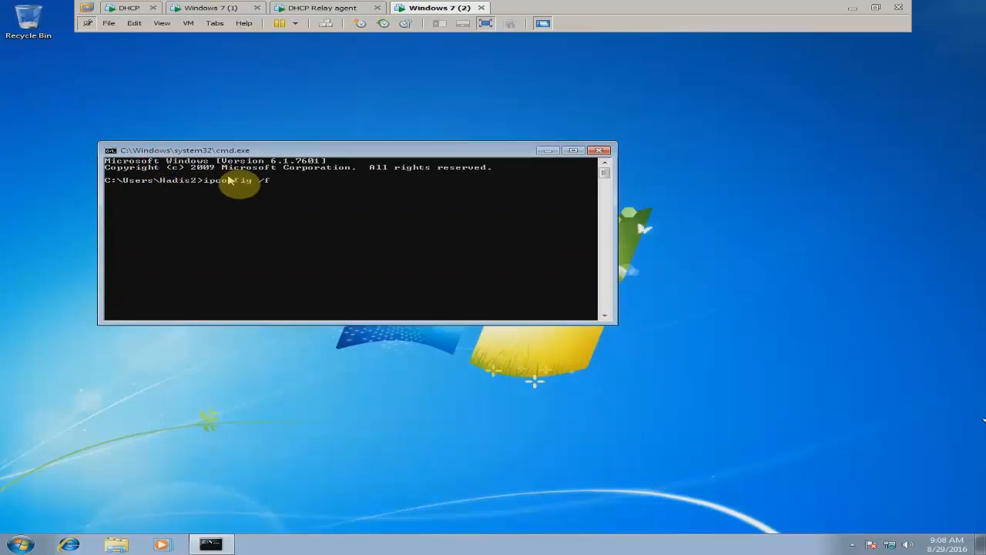
{"action": "key", "text": "Return"}
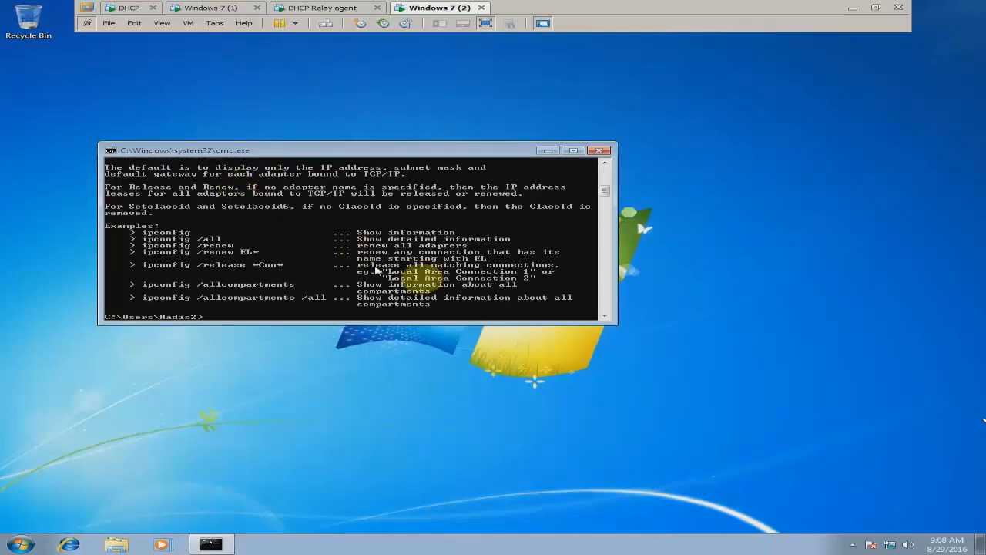
{"action": "left_click", "coordinate": [600, 150]}
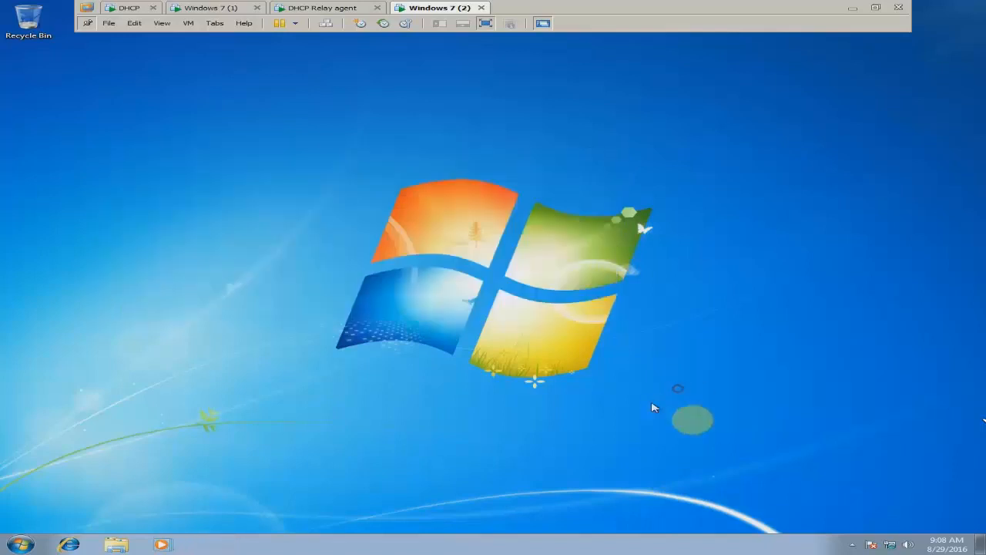
Step: On Windows 7 (2), open the network adapter list, check the Local Area Connection's status details, and close them
{"action": "right_click", "coordinate": [893, 545]}
{"action": "left_click", "coordinate": [886, 536]}
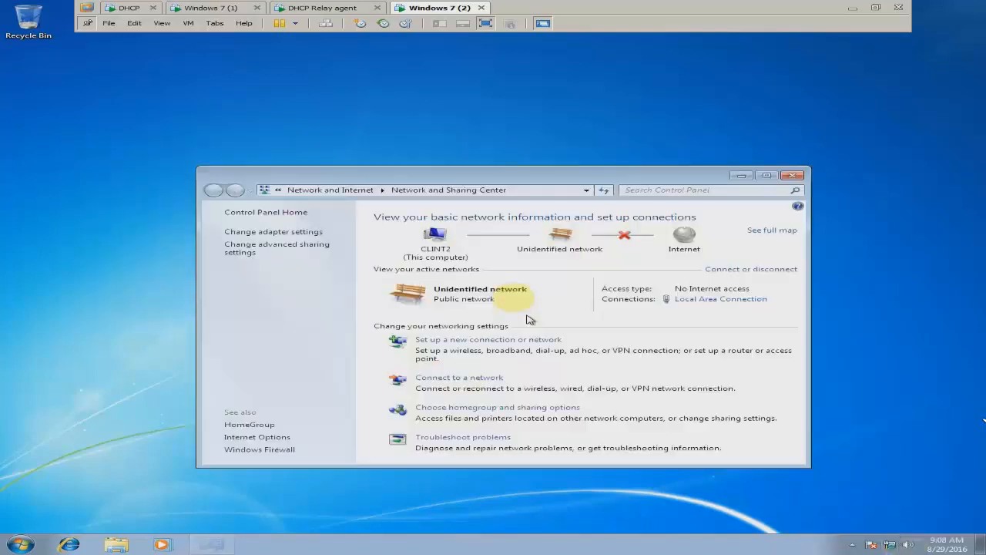
{"action": "left_click", "coordinate": [304, 232]}
{"action": "right_click", "coordinate": [312, 245]}
{"action": "left_click", "coordinate": [332, 262]}
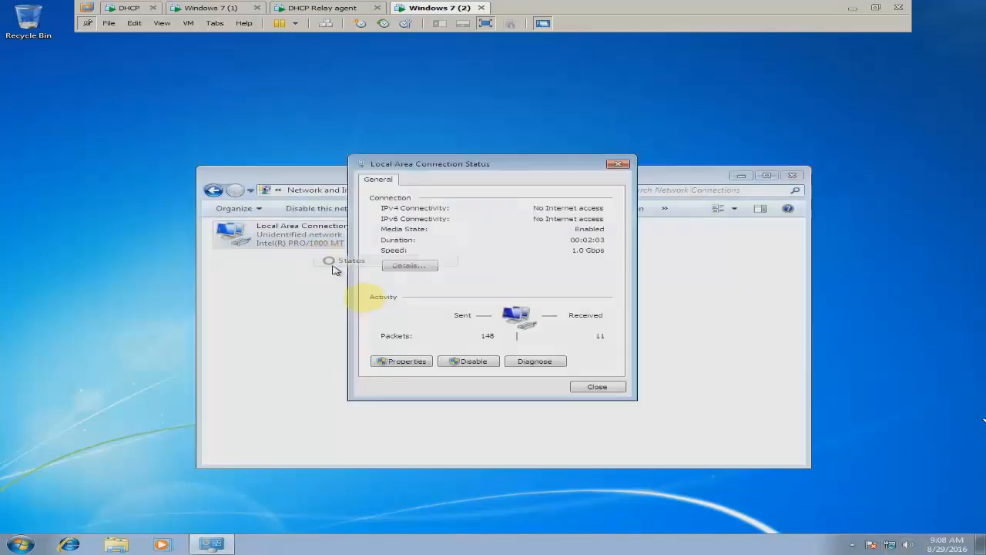
{"action": "left_click", "coordinate": [410, 271]}
{"action": "key", "text": "Escape"}
{"action": "key", "text": "Escape"}
Step: Disable and re-enable the Local Area Connection to request a new DHCP lease
{"action": "right_click", "coordinate": [356, 245]}
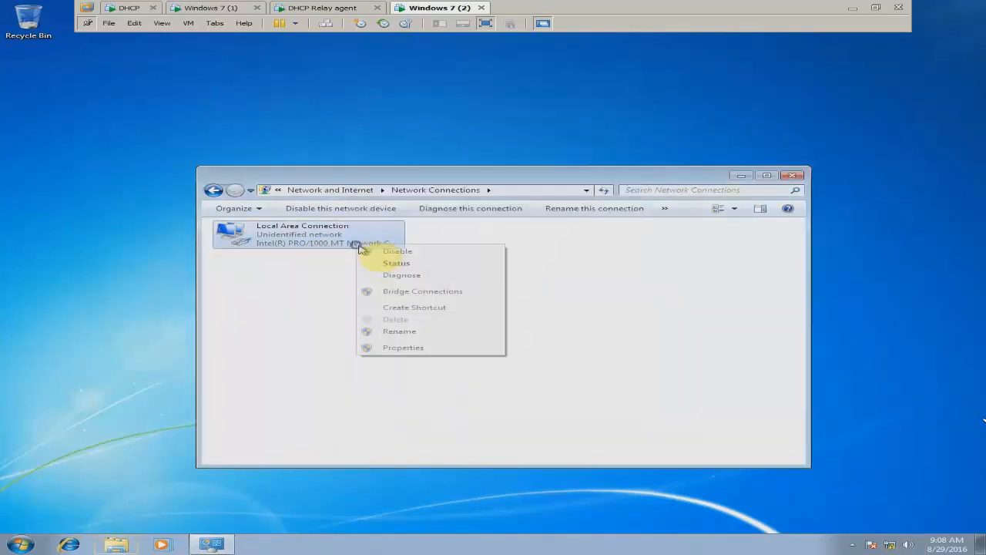
{"action": "left_click", "coordinate": [369, 250]}
{"action": "left_click", "coordinate": [362, 298]}
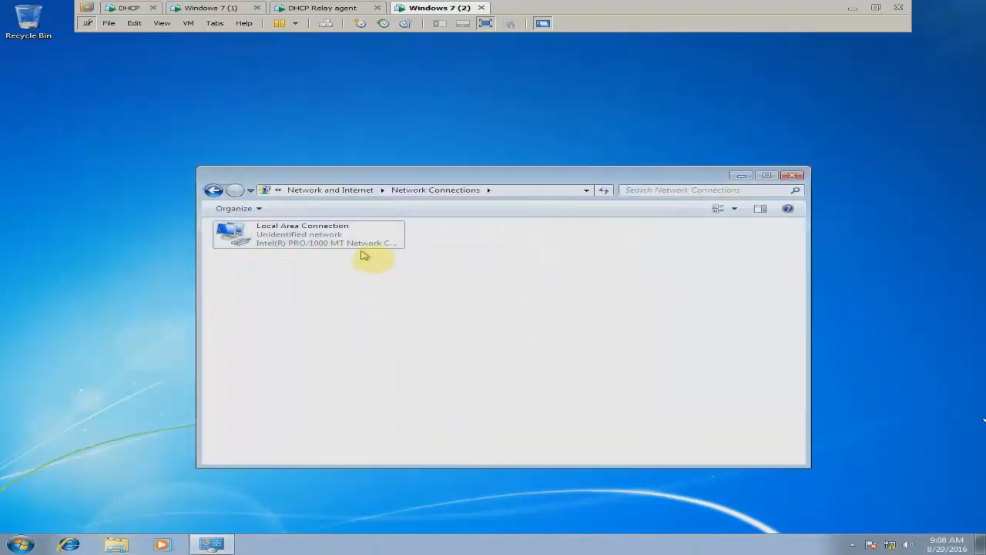
{"action": "right_click", "coordinate": [362, 251]}
{"action": "left_click", "coordinate": [382, 252]}
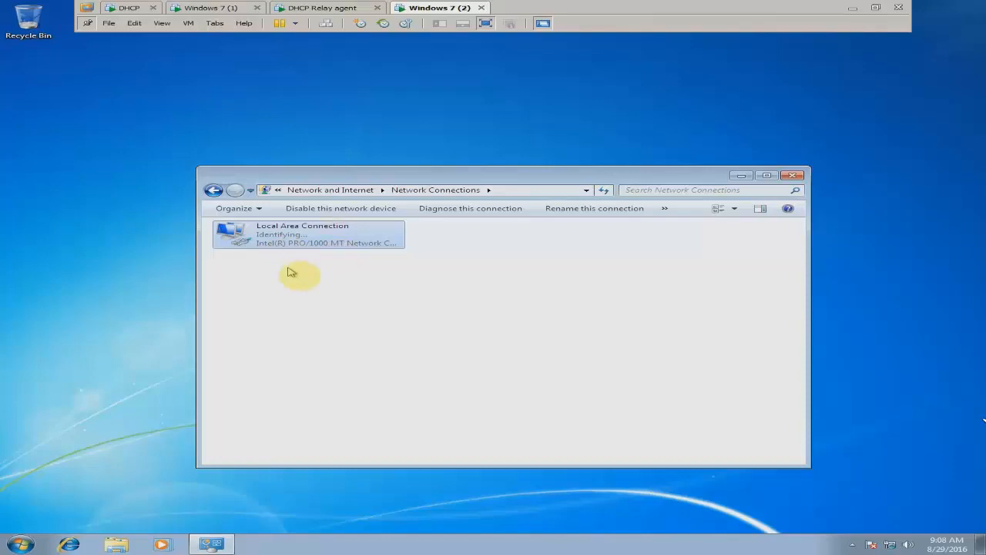
Step: Examine the IPv4 address in the Local Area Connection's details, and close the status dialogs
{"action": "right_click", "coordinate": [336, 244]}
{"action": "left_click", "coordinate": [343, 259]}
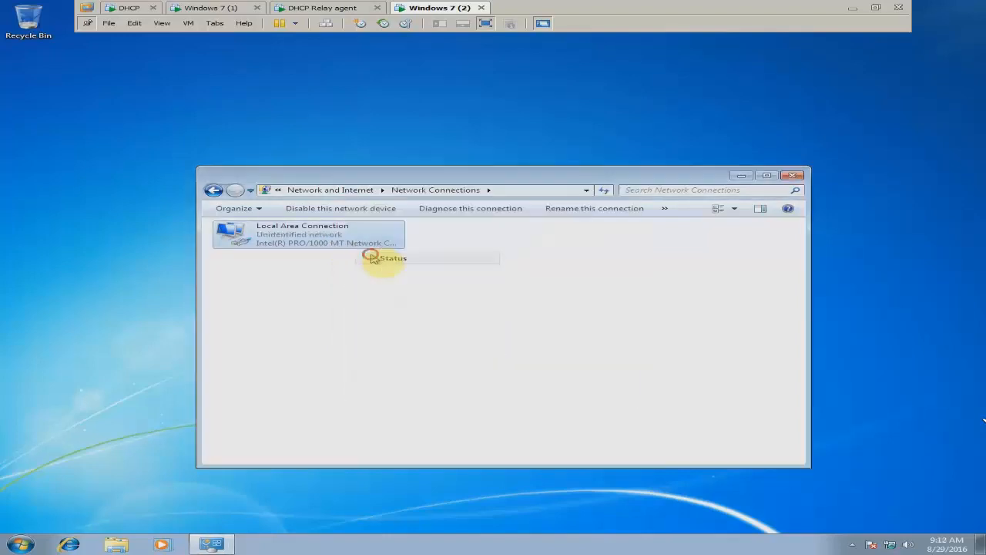
{"action": "left_click", "coordinate": [416, 265]}
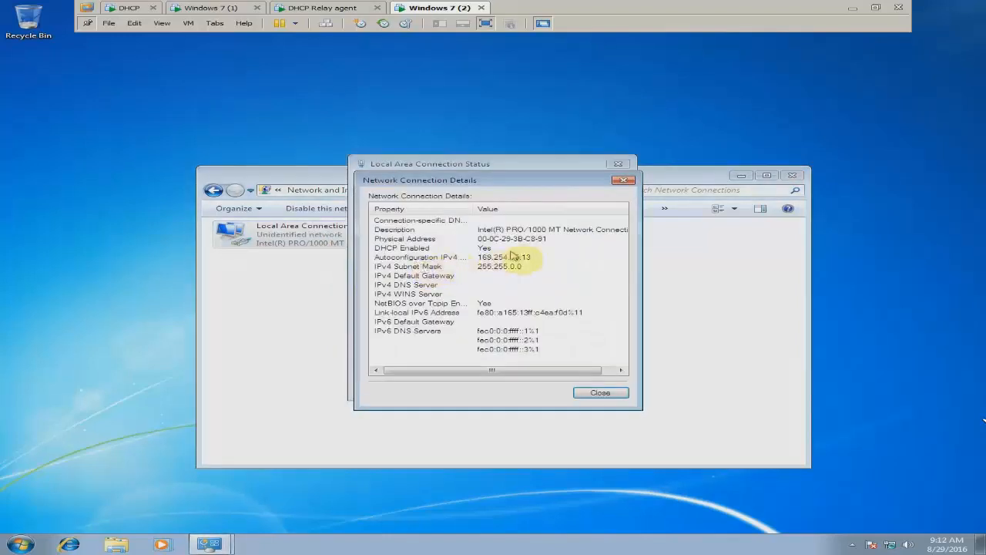
{"action": "left_click", "coordinate": [614, 182]}
{"action": "left_click", "coordinate": [619, 163]}
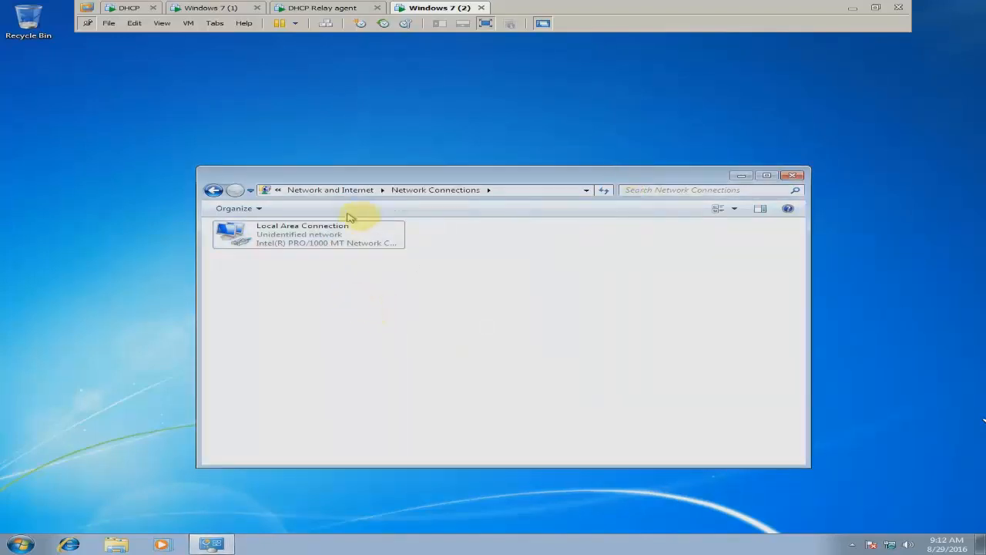
Step: Switch to the DHCP machine and review Ethernet0's static IPv4 address, gateway and DNS settings, and close its properties
{"action": "left_click", "coordinate": [137, 9]}
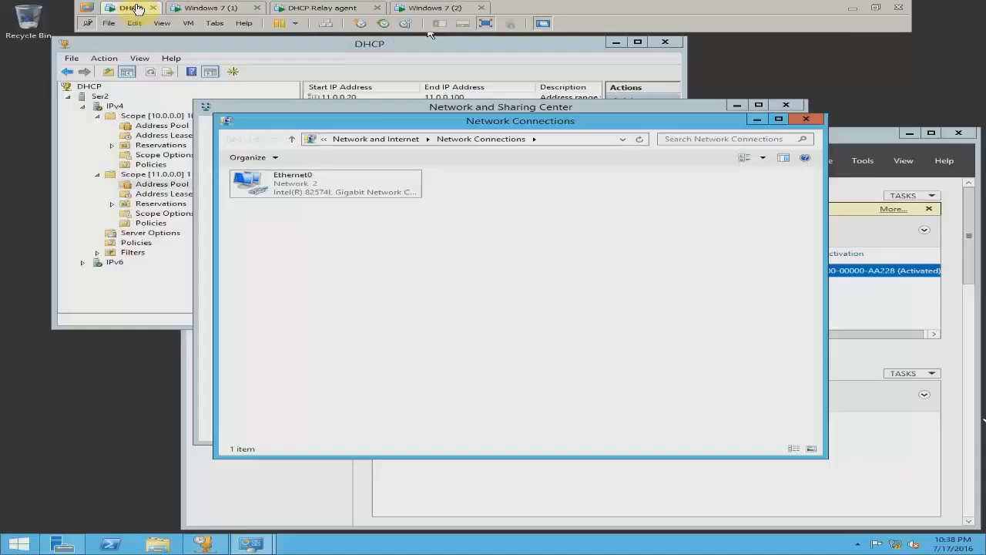
{"action": "left_click", "coordinate": [346, 193]}
{"action": "right_click", "coordinate": [346, 188]}
{"action": "left_click", "coordinate": [393, 283]}
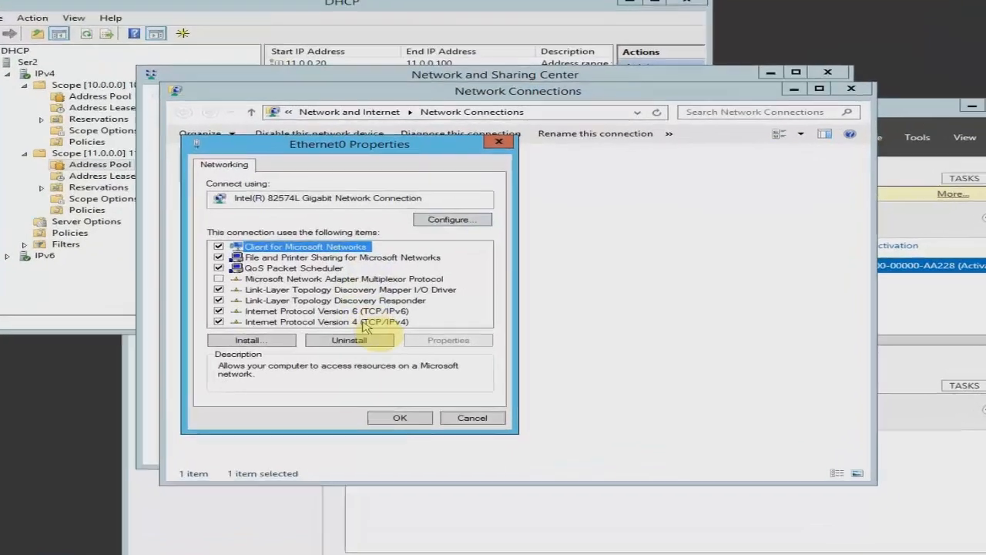
{"action": "double_click", "coordinate": [365, 323]}
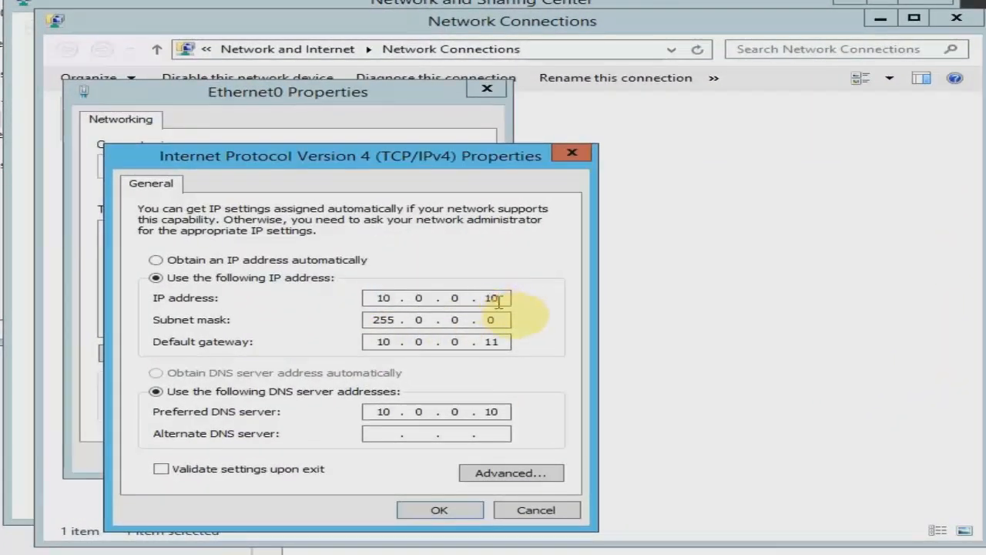
{"action": "left_click_drag", "start_coordinate": [493, 299], "coordinate": [476, 297]}
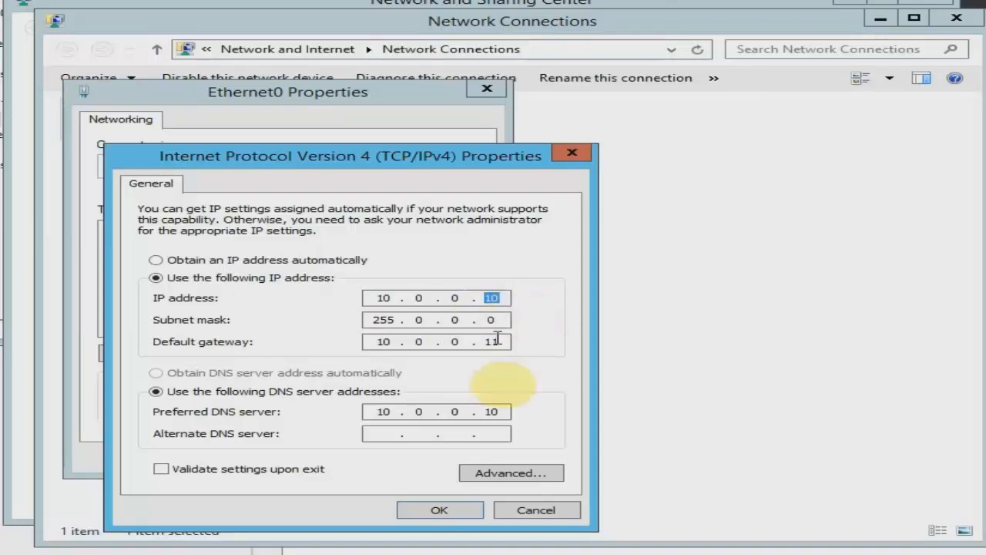
{"action": "left_click", "coordinate": [443, 512]}
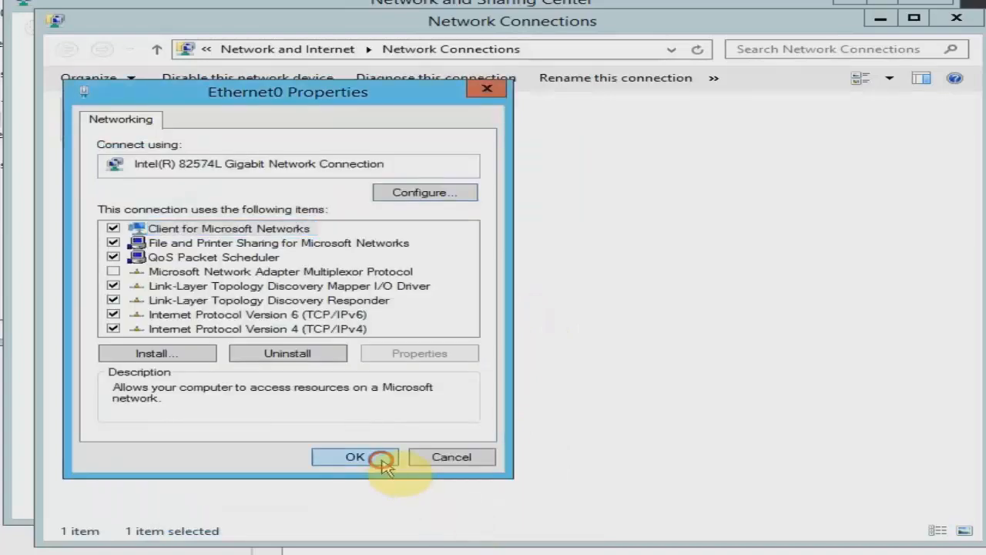
{"action": "left_click", "coordinate": [378, 457]}
Step: Disable and re-enable the DHCP server's Ethernet0 adapter
{"action": "right_click", "coordinate": [380, 222]}
{"action": "left_click", "coordinate": [437, 290]}
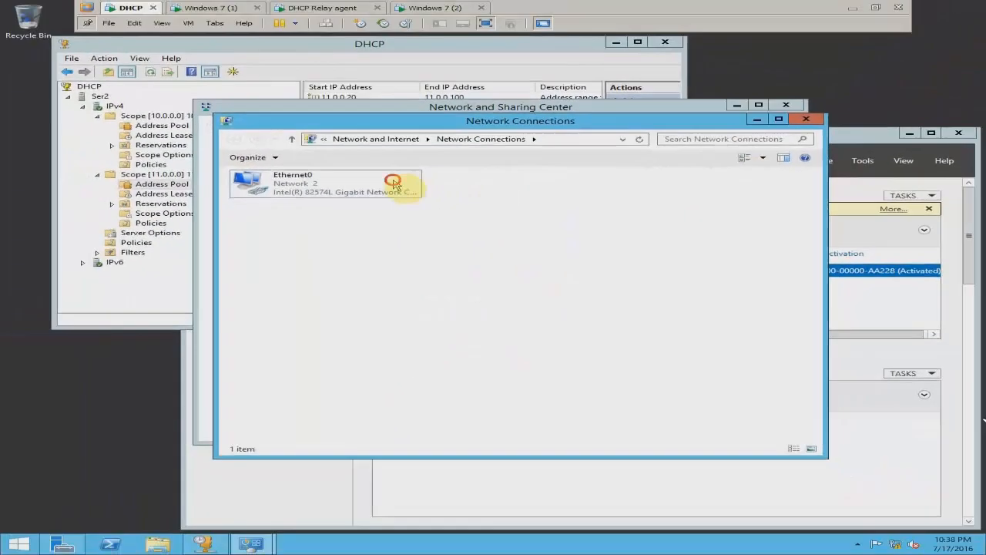
{"action": "right_click", "coordinate": [315, 113]}
{"action": "left_click", "coordinate": [309, 177]}
{"action": "right_click", "coordinate": [326, 187]}
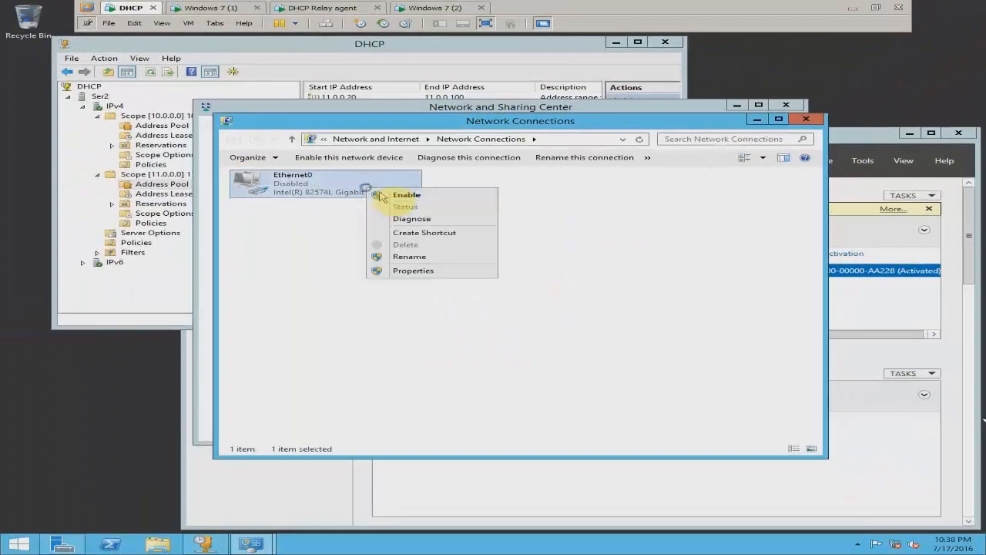
{"action": "left_click", "coordinate": [341, 194]}
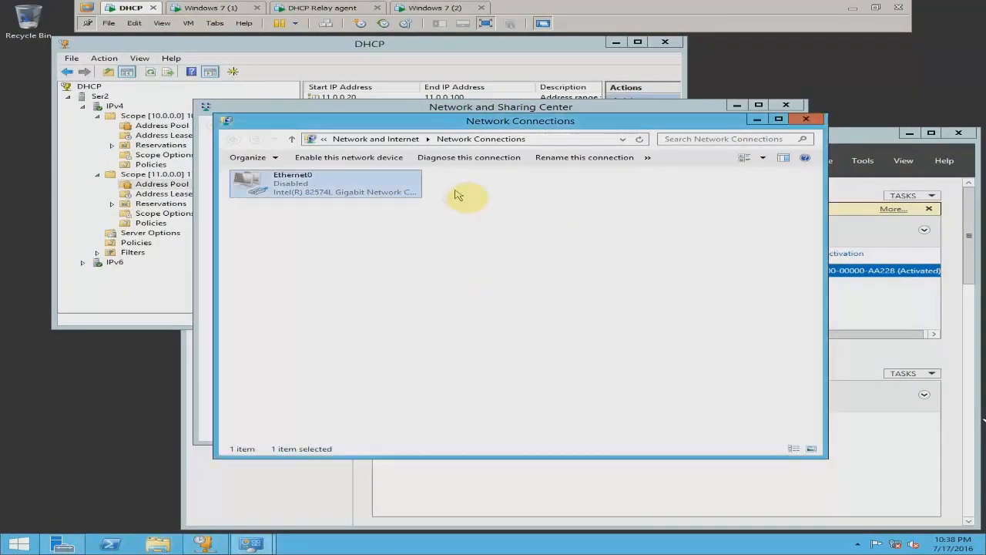
{"action": "right_click", "coordinate": [394, 190]}
{"action": "left_click", "coordinate": [408, 196]}
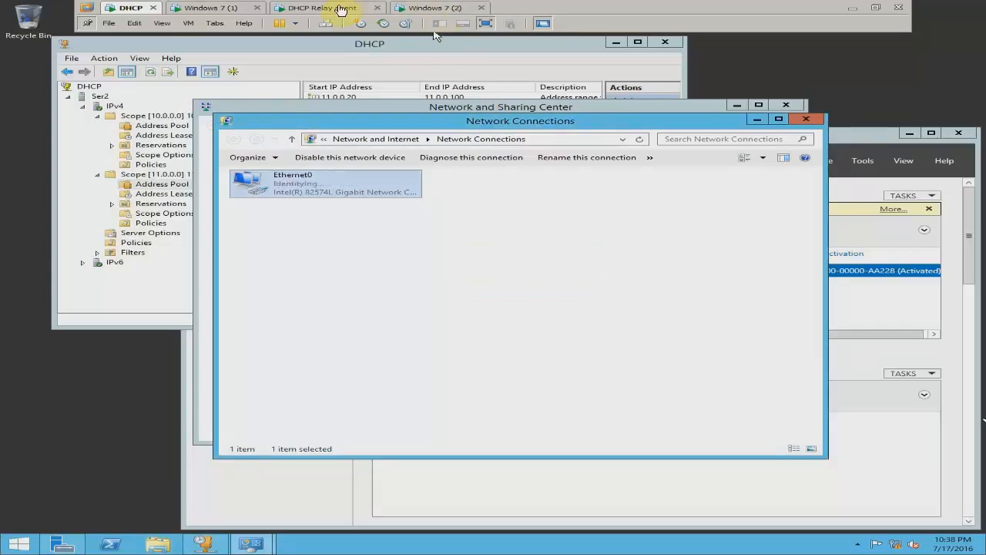
Step: Switch to the DHCP Relay agent machine and check the server address in the DHCP Relay Agent properties
{"action": "left_click", "coordinate": [341, 9]}
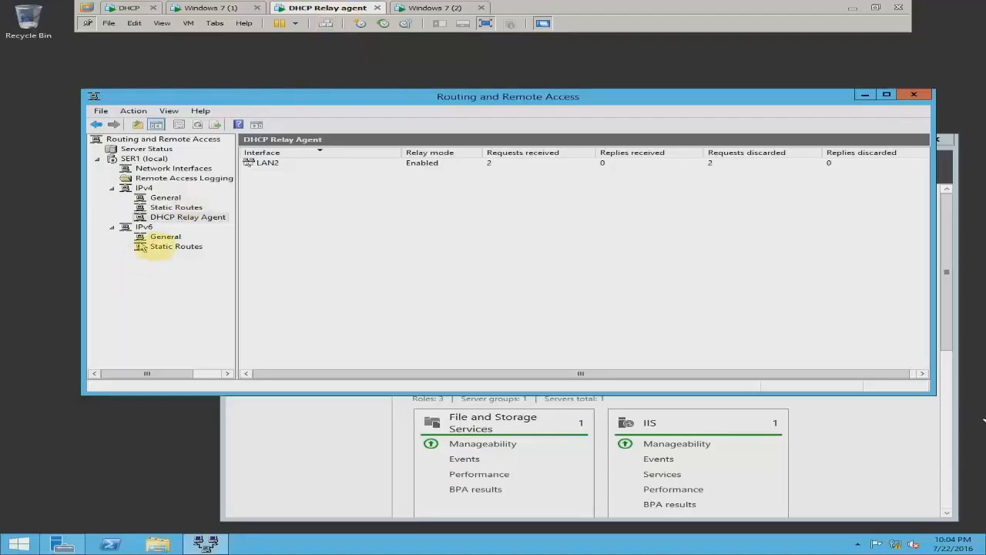
{"action": "right_click", "coordinate": [173, 219]}
{"action": "left_click", "coordinate": [212, 292]}
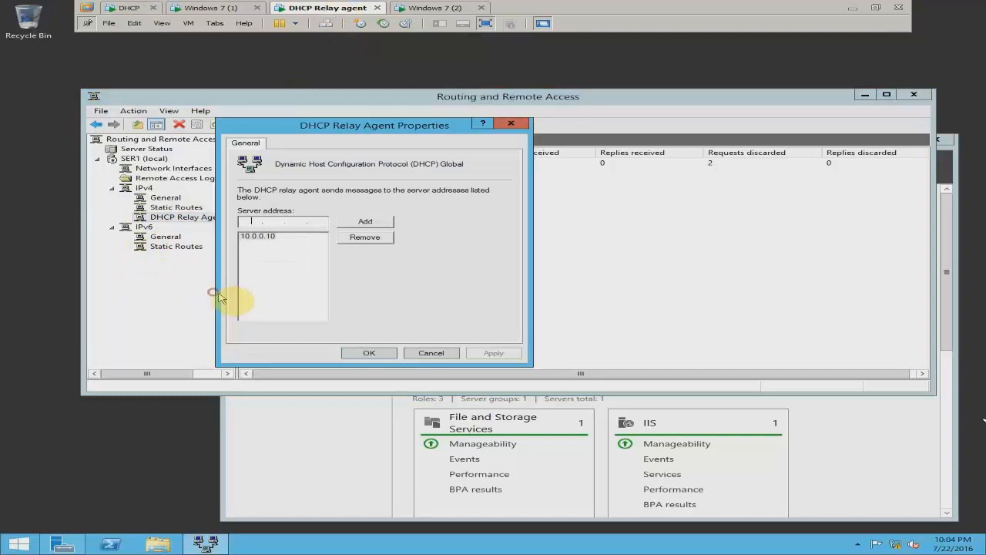
{"action": "left_click", "coordinate": [270, 237]}
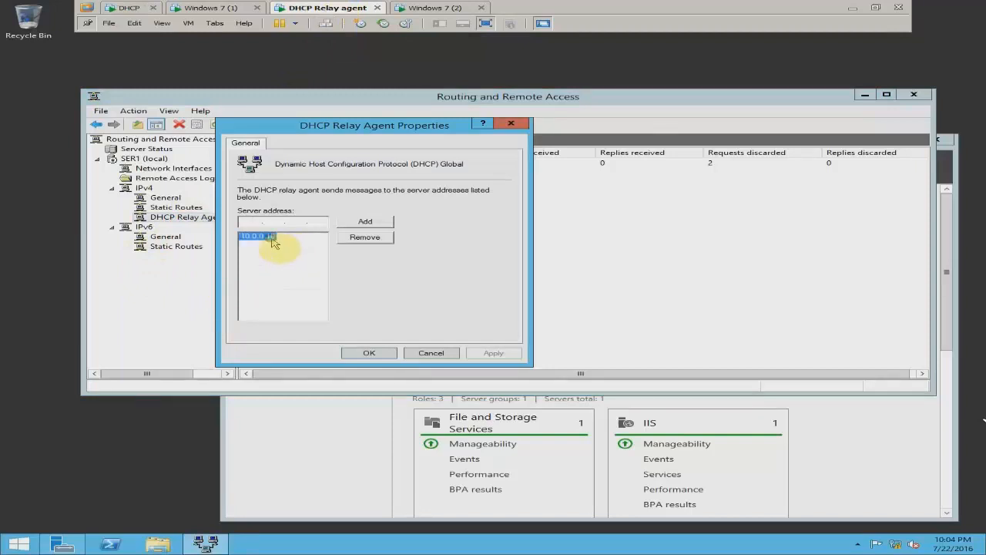
{"action": "left_click", "coordinate": [369, 353]}
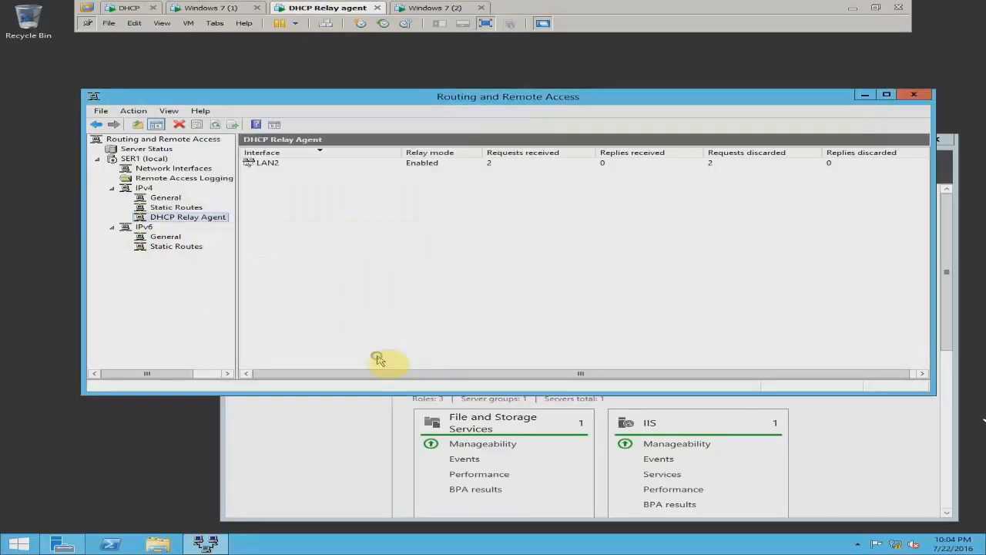
Step: Return to Windows 7 (2) and restart the Local Area Connection by disabling and re-enabling it
{"action": "left_click", "coordinate": [436, 9]}
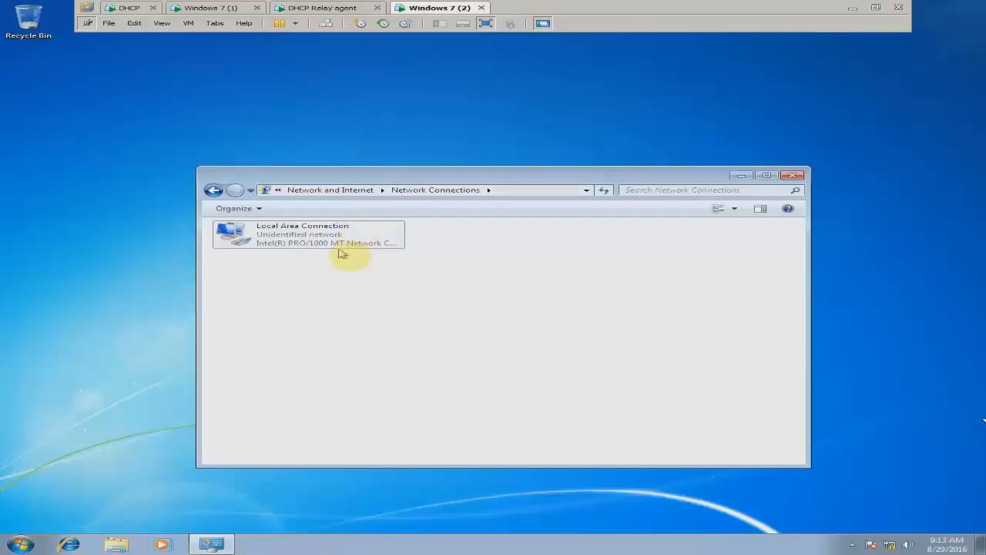
{"action": "right_click", "coordinate": [341, 242]}
{"action": "left_click", "coordinate": [346, 242]}
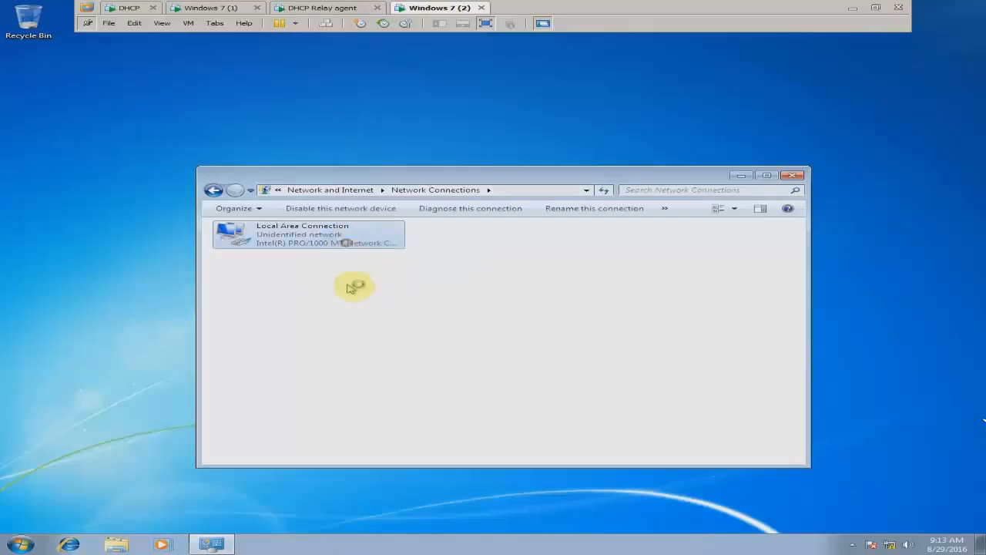
{"action": "left_click", "coordinate": [347, 279]}
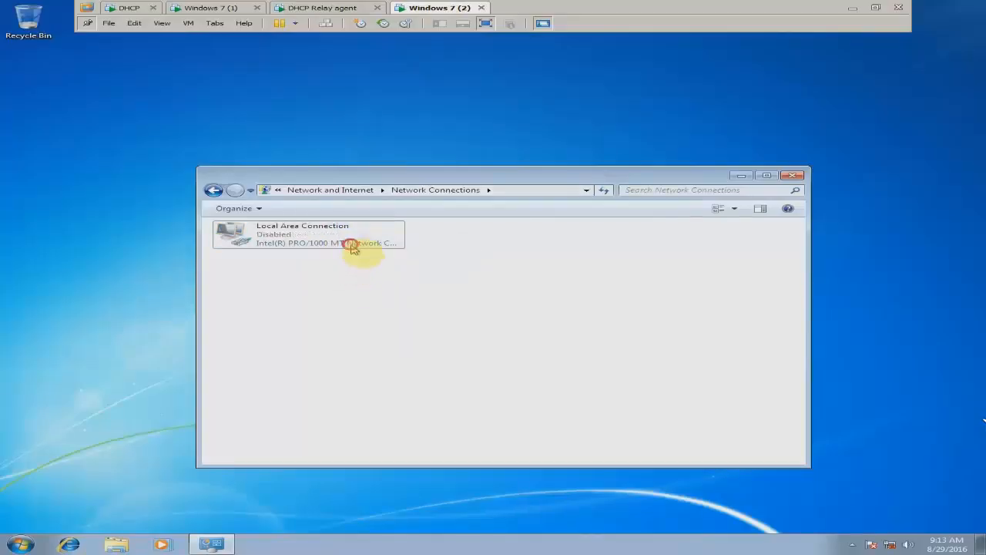
{"action": "right_click", "coordinate": [357, 247]}
{"action": "left_click", "coordinate": [363, 252]}
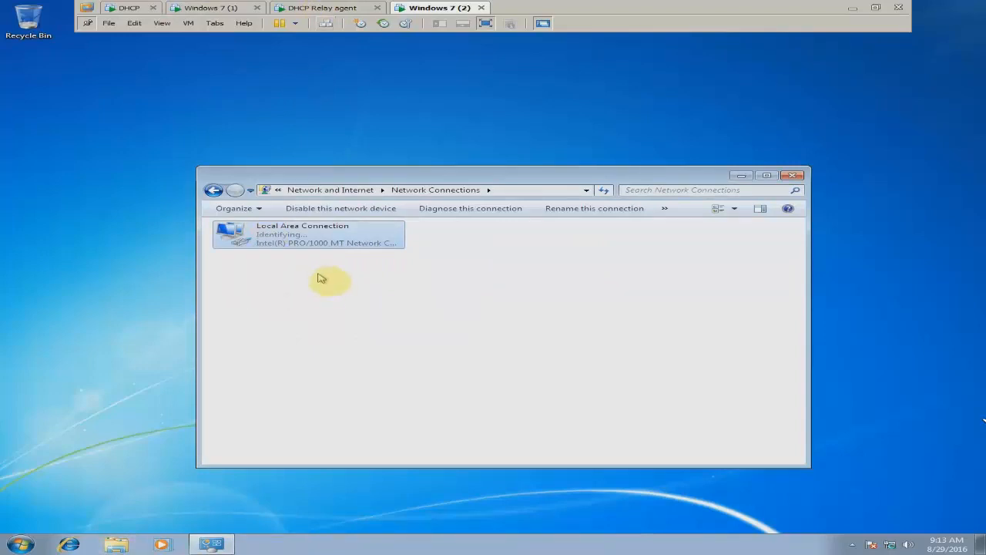
{"action": "left_click", "coordinate": [321, 278]}
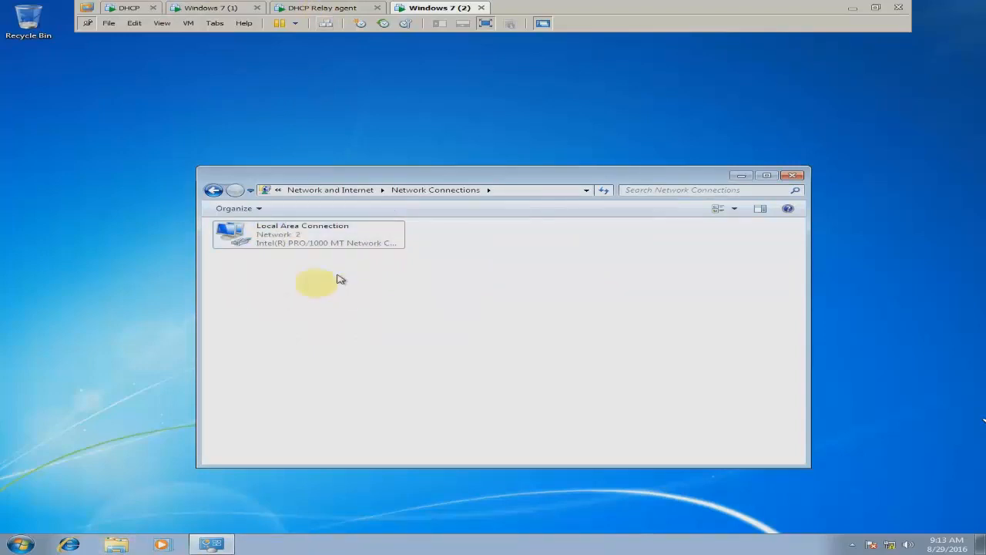
Step: Examine the leased IPv4 address, DHCP server and default gateway in the Local Area Connection's details, and close the network windows
{"action": "left_click", "coordinate": [280, 244]}
{"action": "right_click", "coordinate": [292, 244]}
{"action": "left_click", "coordinate": [316, 257]}
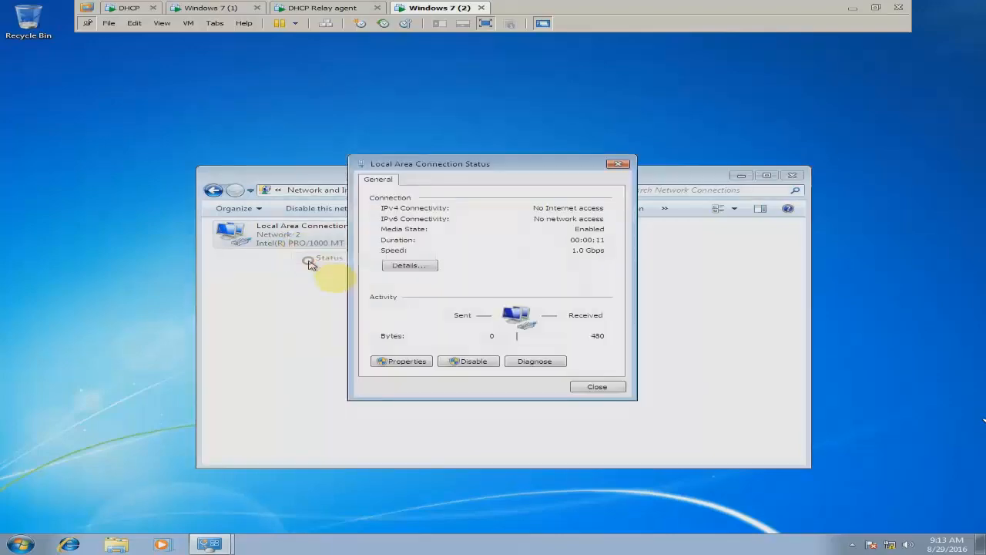
{"action": "left_click", "coordinate": [403, 262]}
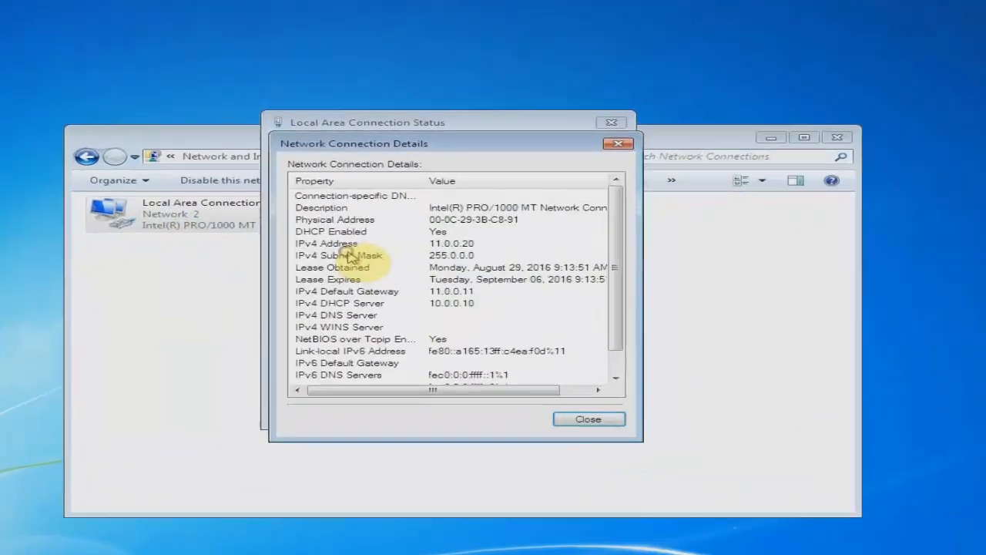
{"action": "left_click", "coordinate": [481, 244]}
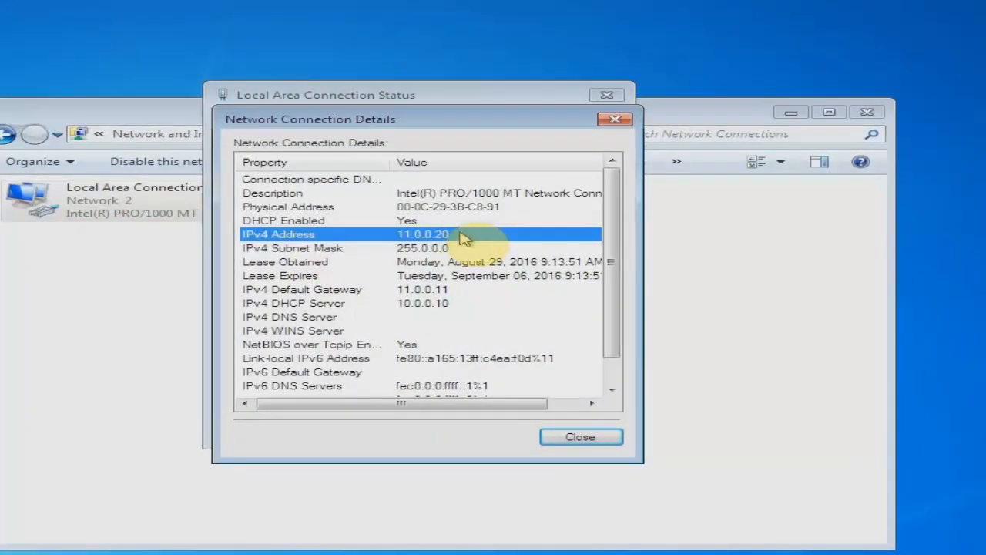
{"action": "left_click", "coordinate": [462, 305]}
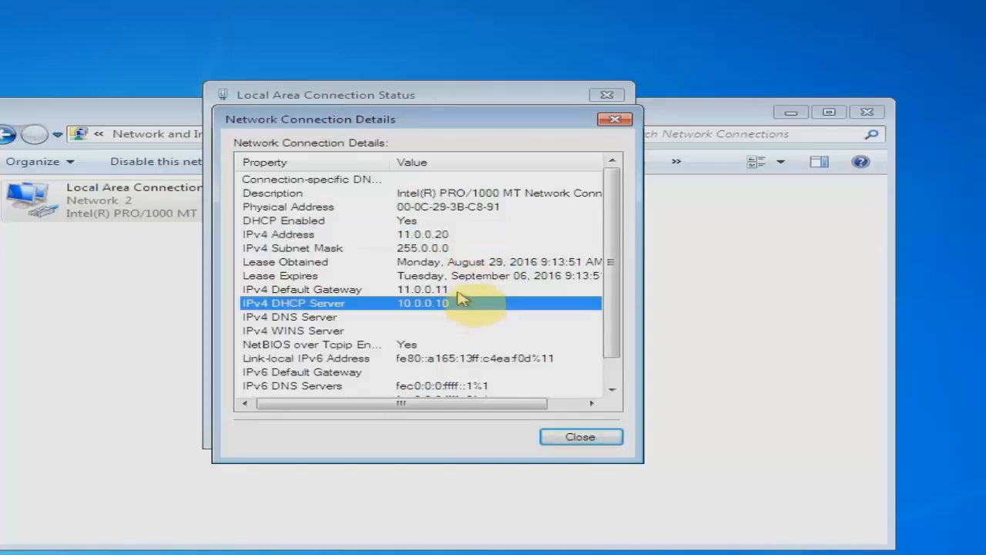
{"action": "left_click", "coordinate": [459, 291]}
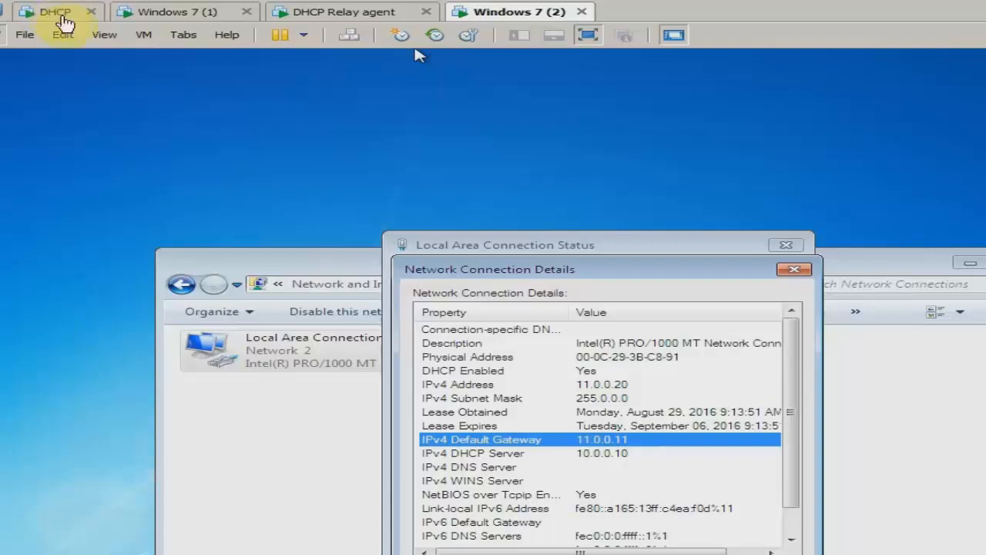
{"action": "left_click", "coordinate": [793, 269]}
{"action": "left_click", "coordinate": [786, 245]}
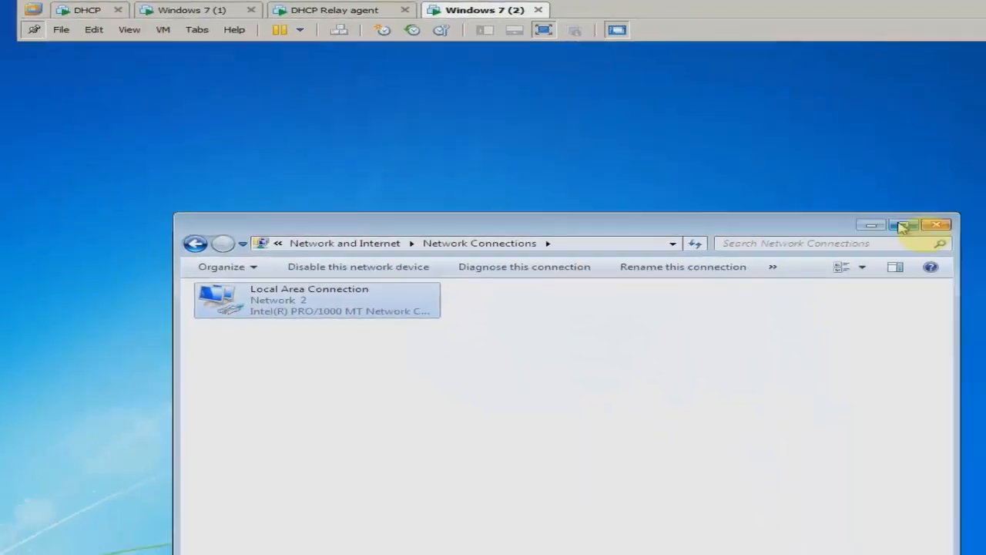
{"action": "left_click", "coordinate": [938, 224]}
Step: Close the network connections window and check the Windows Firewall on/off settings for the private and public networks on Windows 7 (2)
{"action": "right_click", "coordinate": [311, 207]}
{"action": "left_click", "coordinate": [334, 240]}
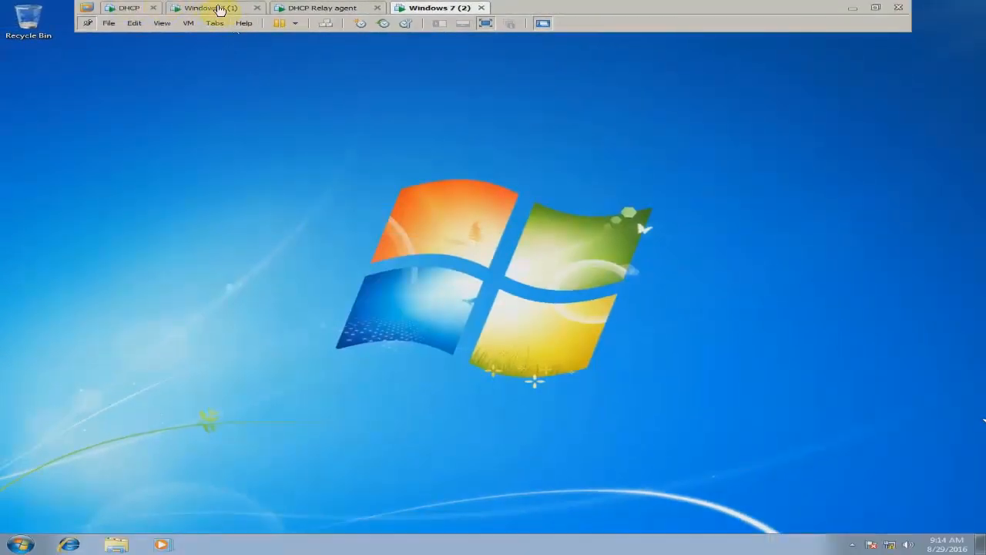
{"action": "left_click", "coordinate": [20, 544]}
{"action": "left_click", "coordinate": [228, 446]}
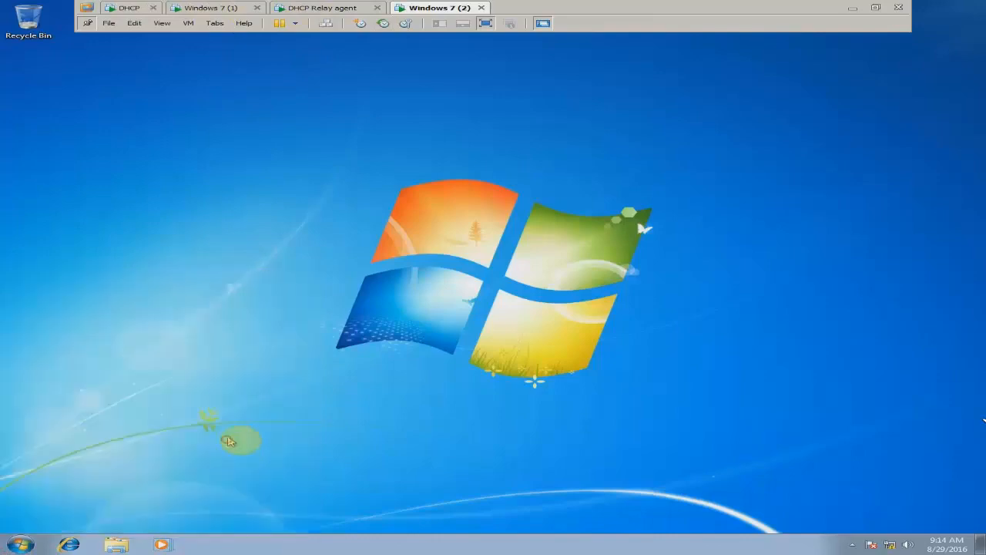
{"action": "left_click", "coordinate": [330, 247]}
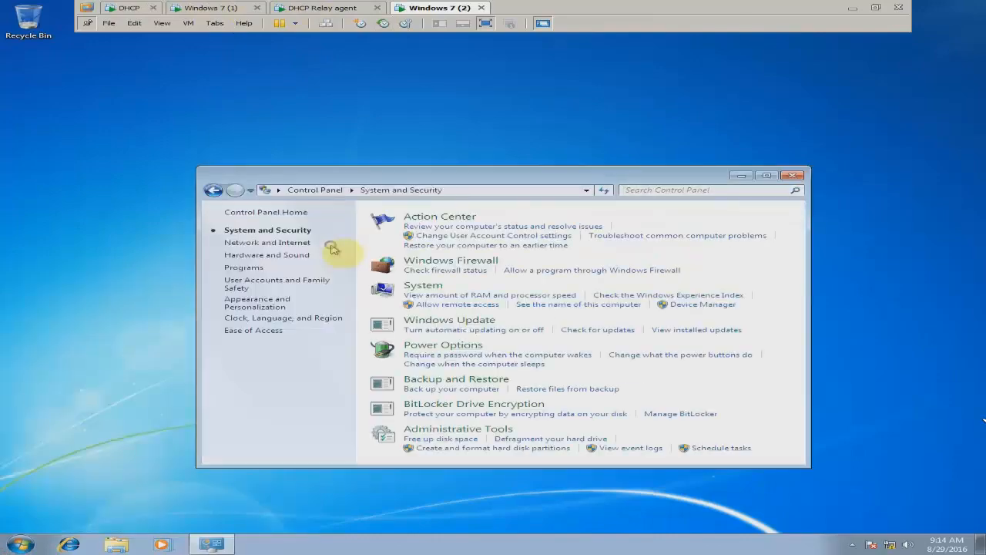
{"action": "left_click", "coordinate": [457, 263]}
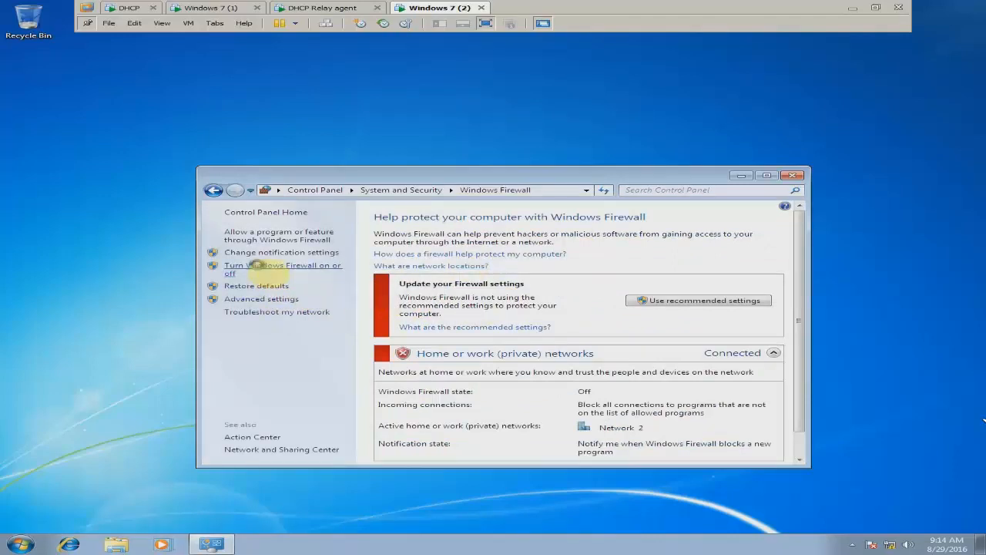
{"action": "left_click", "coordinate": [260, 269]}
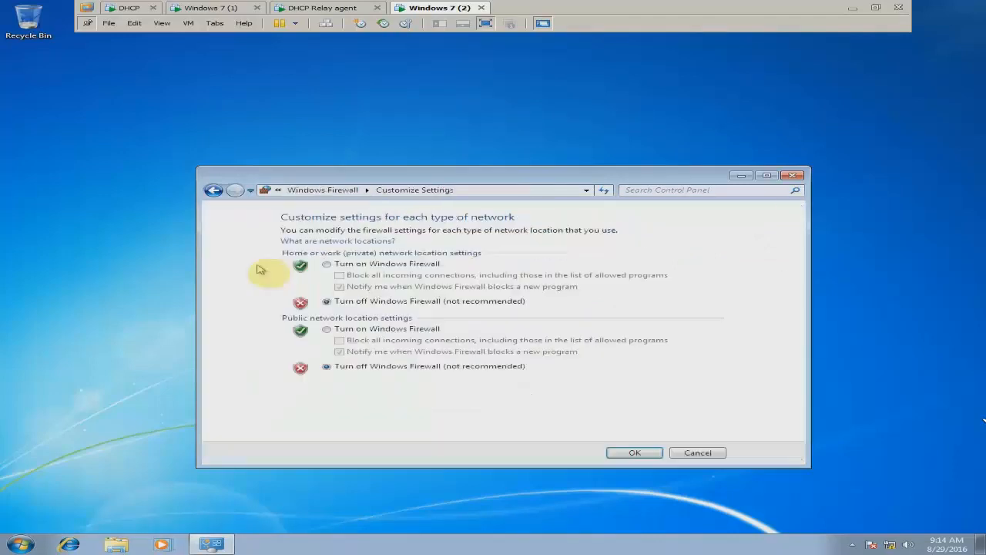
{"action": "left_click", "coordinate": [698, 452]}
{"action": "left_click", "coordinate": [792, 175]}
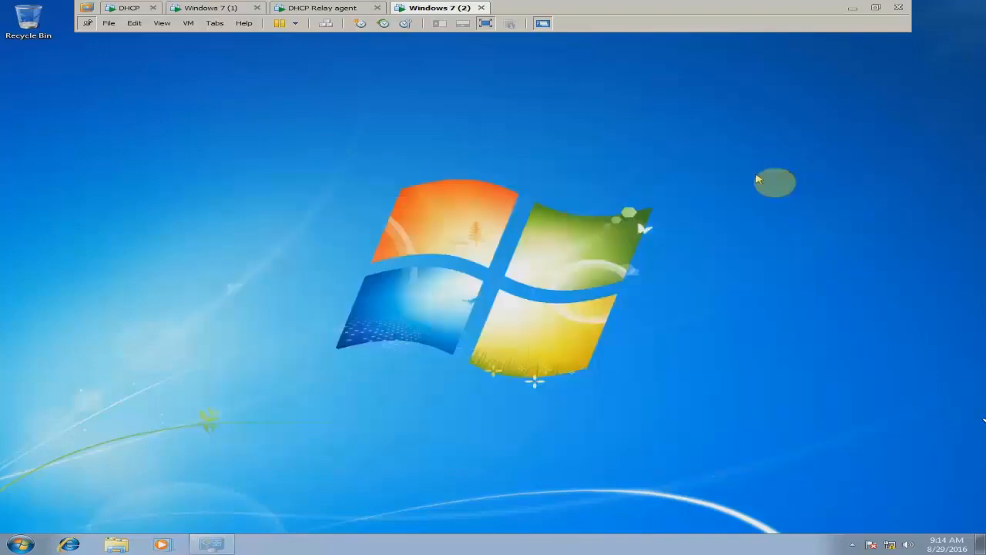
Step: Switch to the Windows 7 (1) machine and turn off Windows Firewall for both the private and public network locations
{"action": "left_click", "coordinate": [219, 9]}
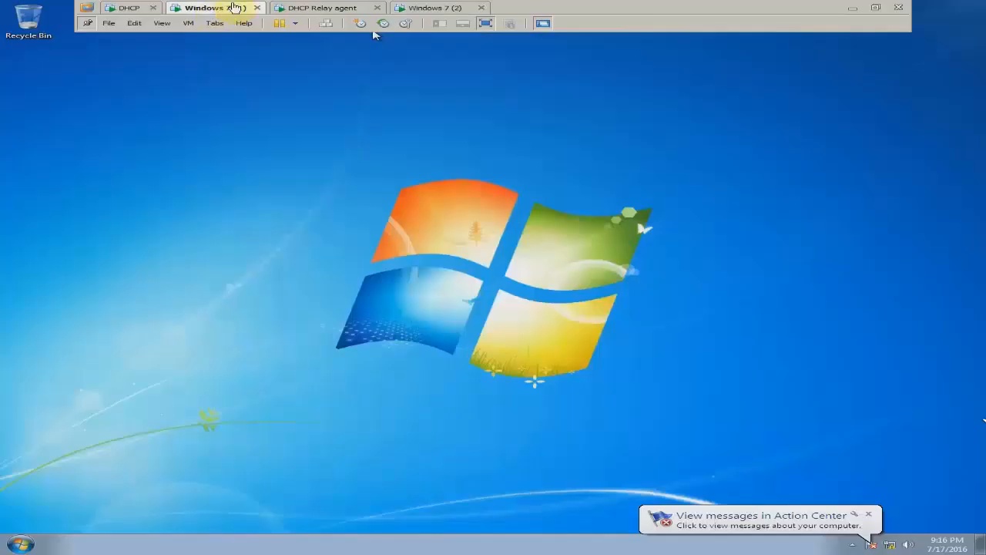
{"action": "left_click", "coordinate": [20, 544]}
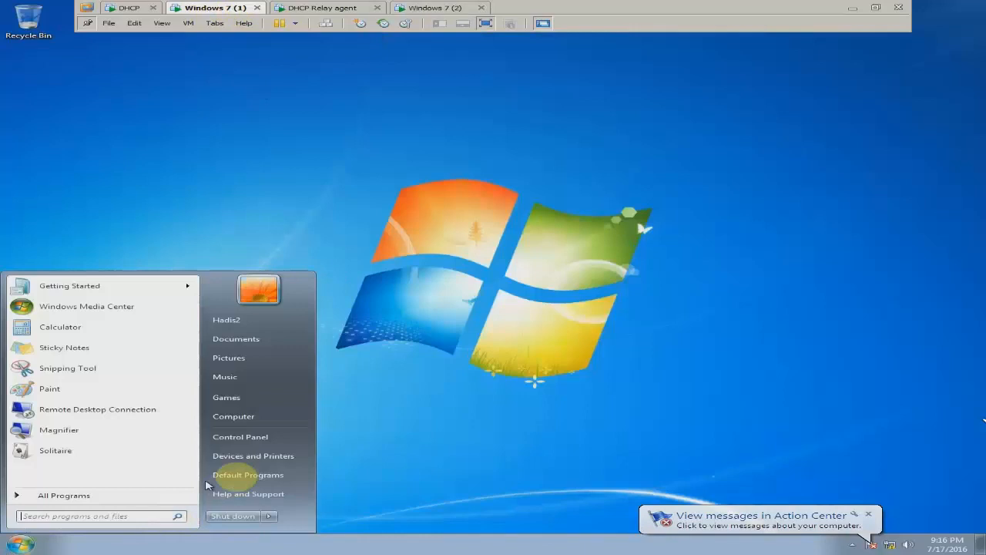
{"action": "left_click", "coordinate": [259, 436]}
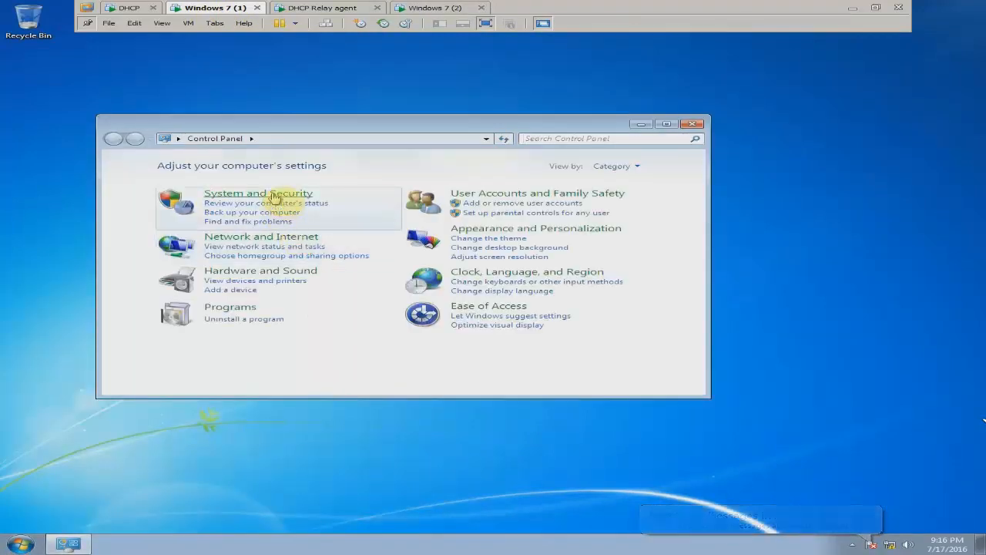
{"action": "left_click", "coordinate": [275, 198]}
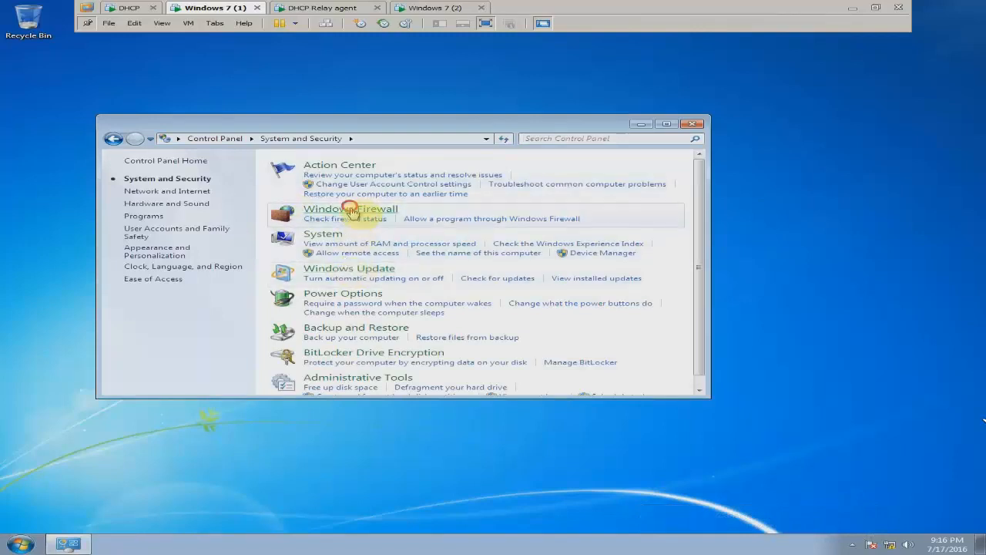
{"action": "left_click", "coordinate": [350, 211]}
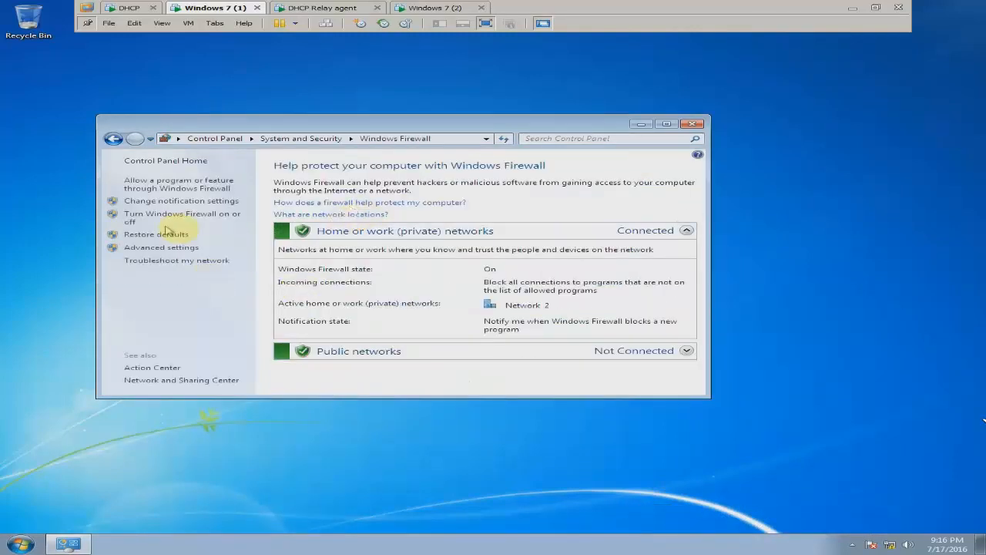
{"action": "left_click", "coordinate": [245, 250]}
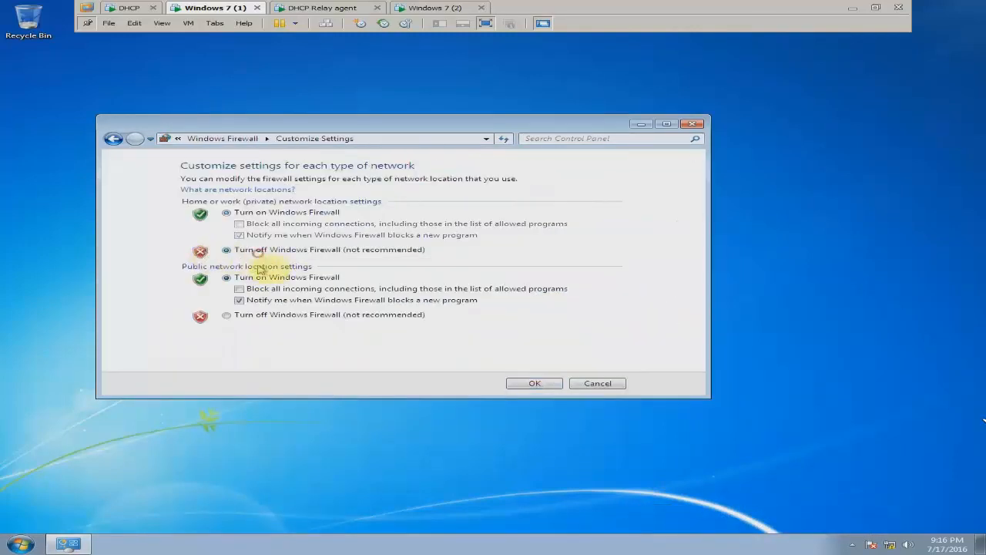
{"action": "left_click", "coordinate": [258, 314]}
{"action": "left_click", "coordinate": [518, 385]}
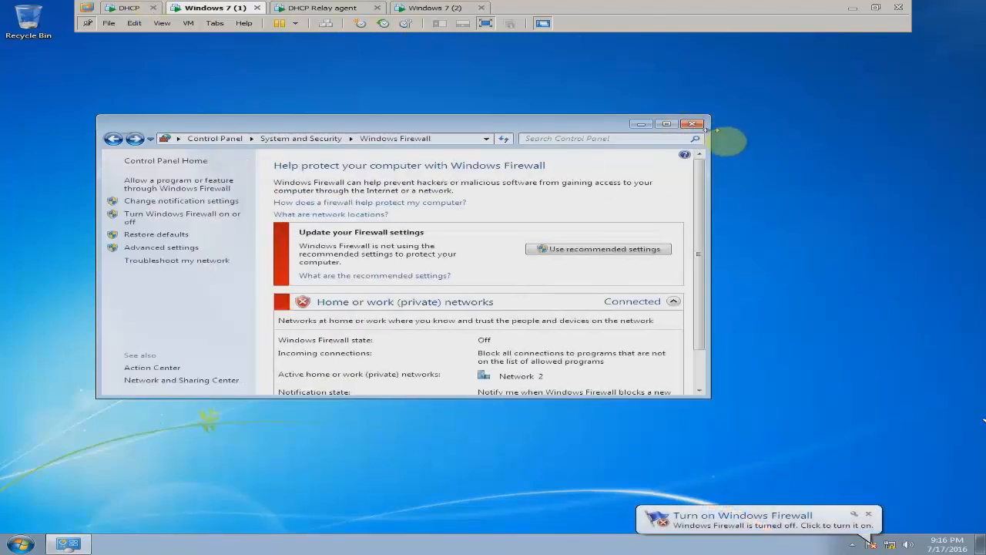
{"action": "left_click", "coordinate": [692, 124]}
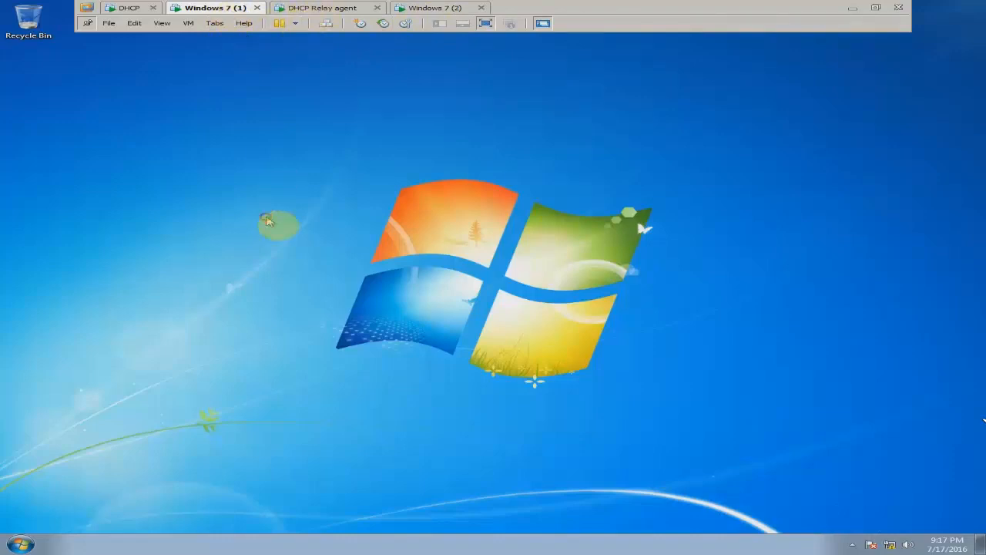
Step: Ping 11.0.0.20 from a command prompt on Windows 7 (1) and close the prompt
{"action": "key", "text": "super+r"}
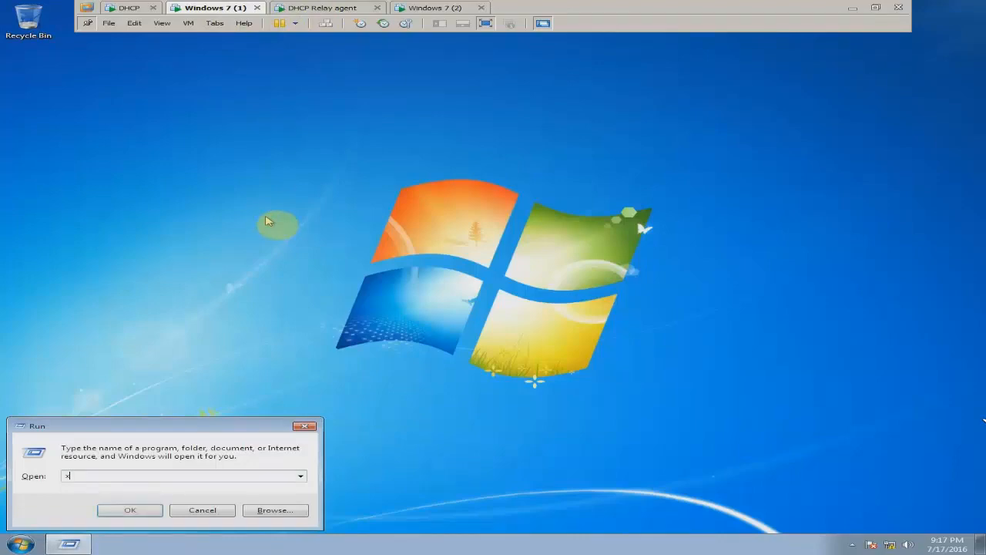
{"action": "type", "text": "cmd"}
{"action": "key", "text": "Return"}
{"action": "type", "text": "pin"}
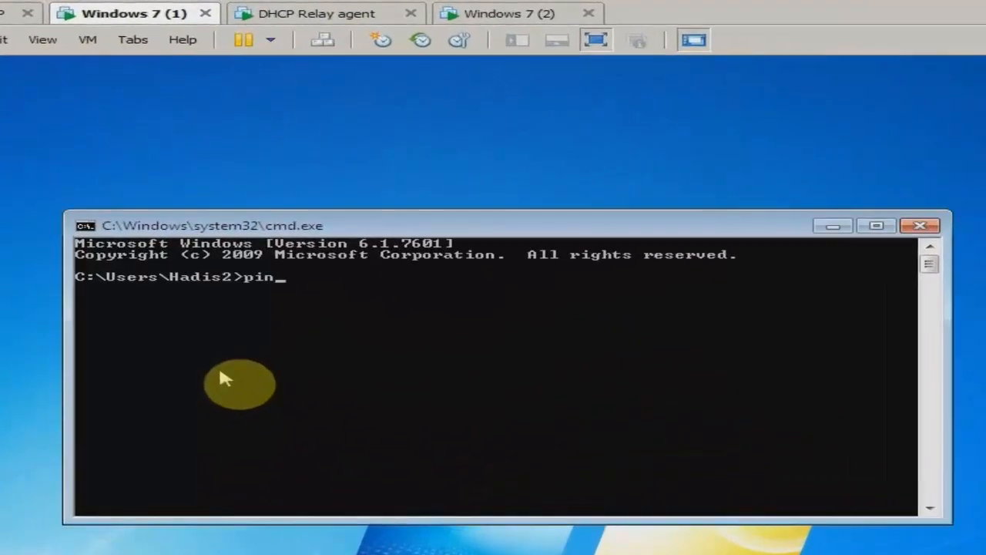
{"action": "type", "text": "g 11.0"}
{"action": "key", "text": "BackSpace"}
{"action": "type", "text": ".0.0.20"}
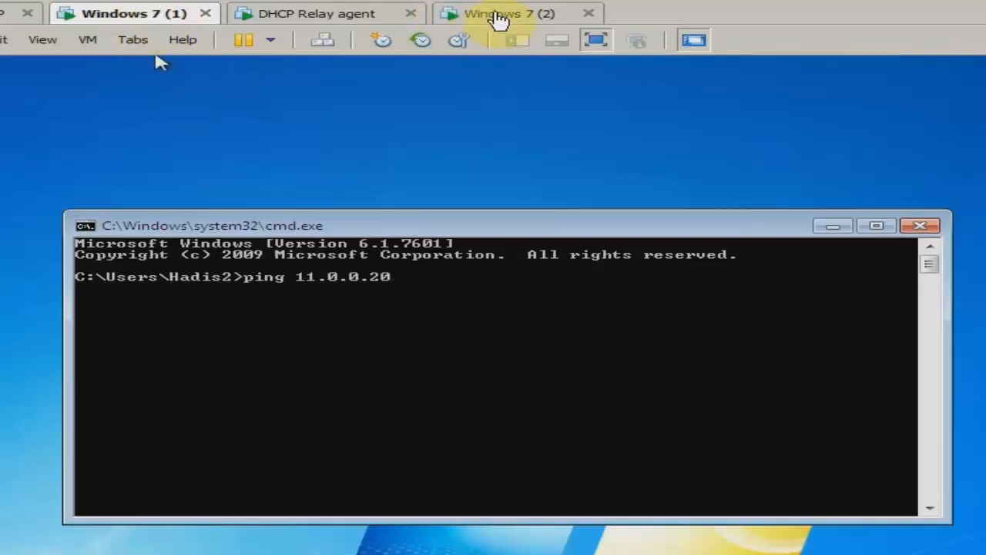
{"action": "left_click", "coordinate": [428, 276]}
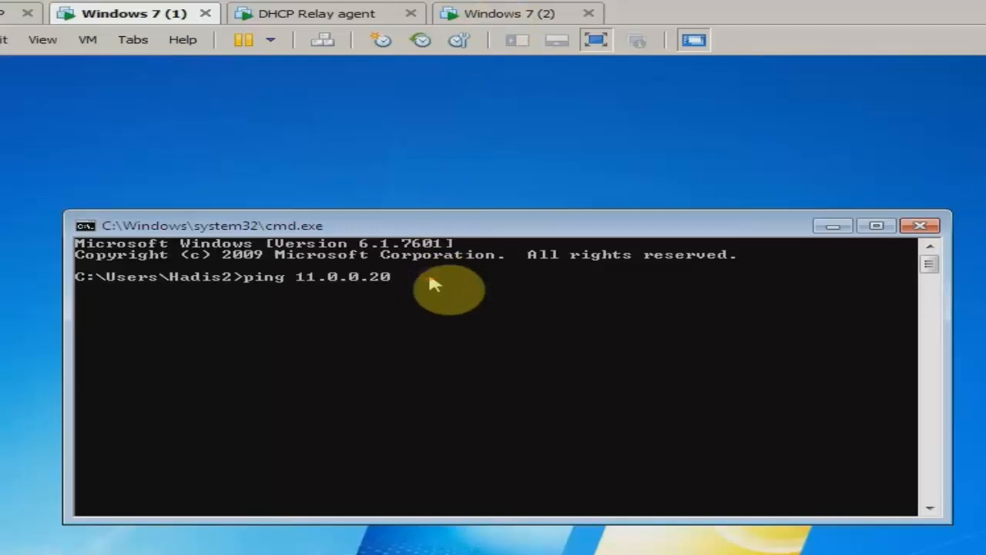
{"action": "key", "text": "Return"}
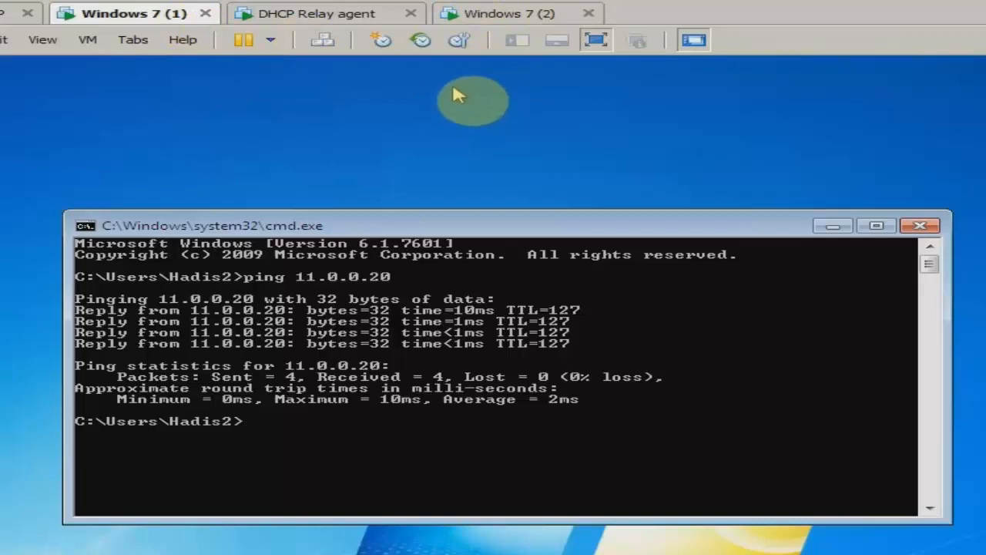
{"action": "left_click", "coordinate": [920, 225]}
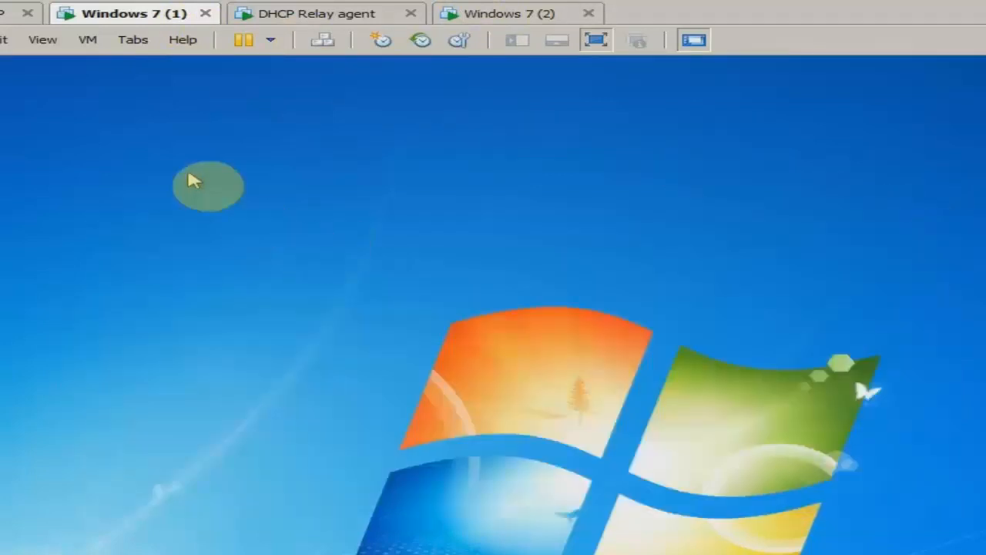